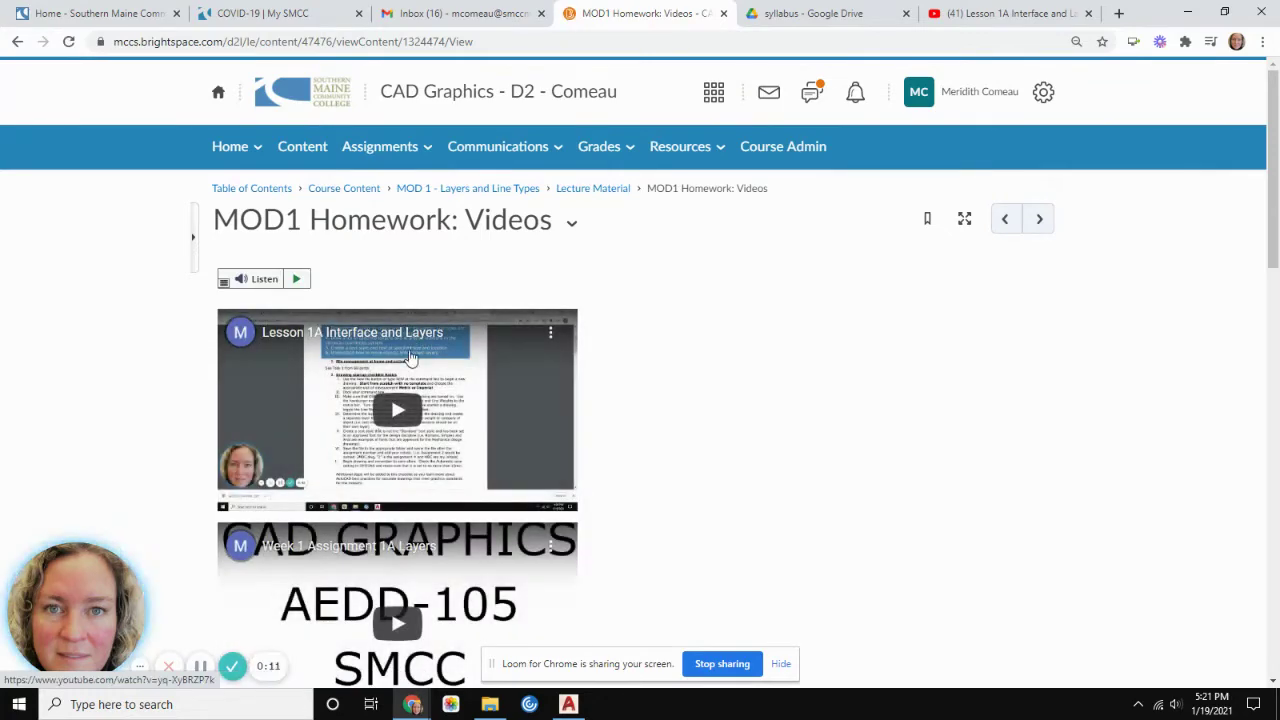
Browse the Brightspace course page and go to the Lecture Material module
scroll(470, 412, down, 2)
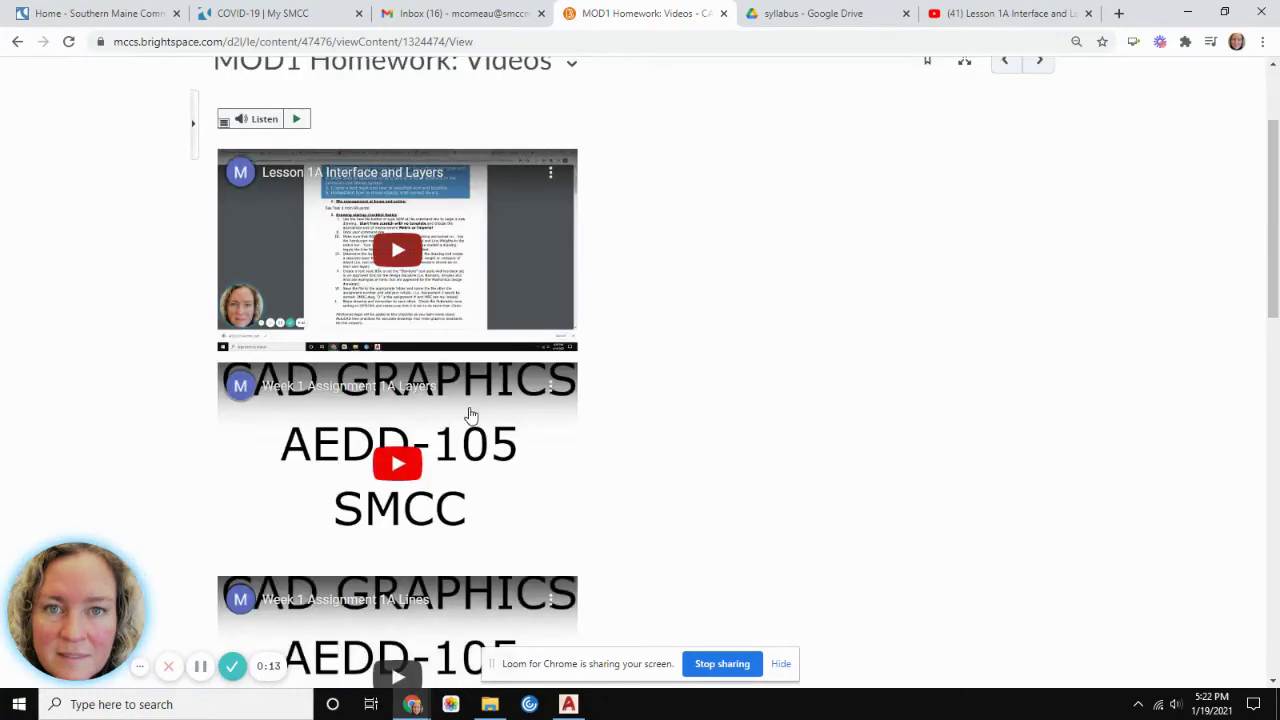
scroll(470, 412, up, 2)
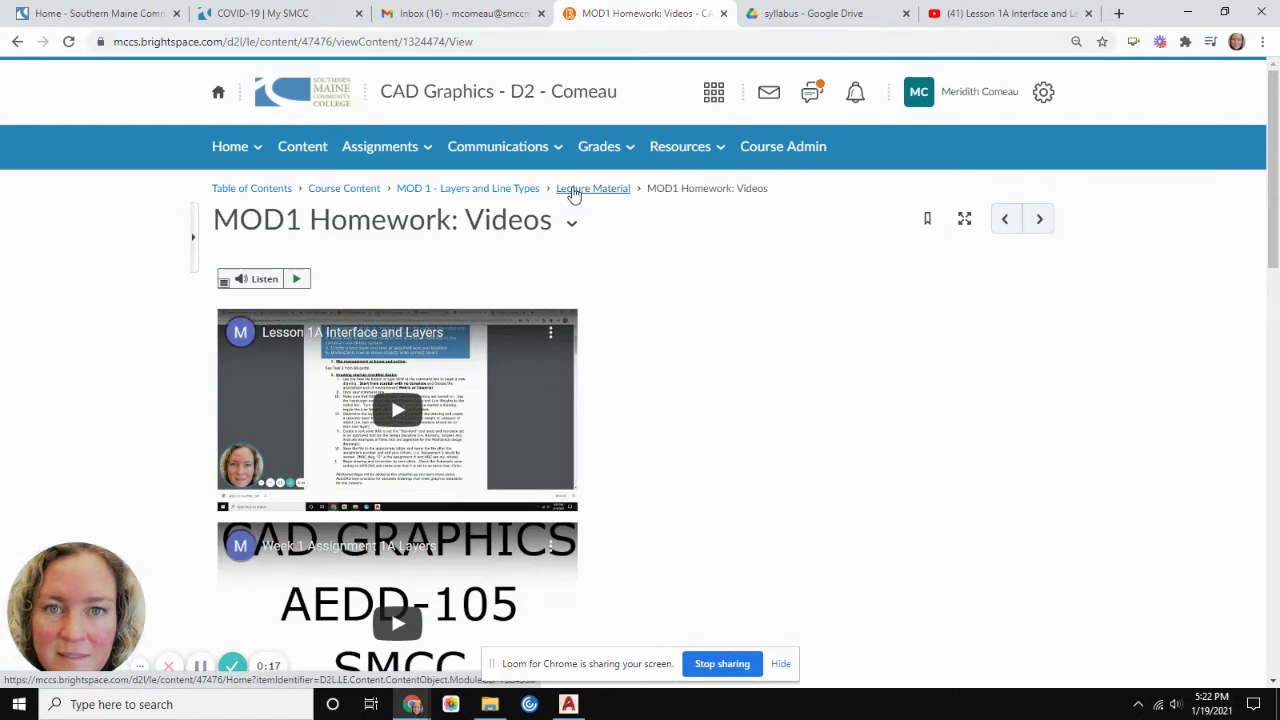
scroll(520, 535, down, 2)
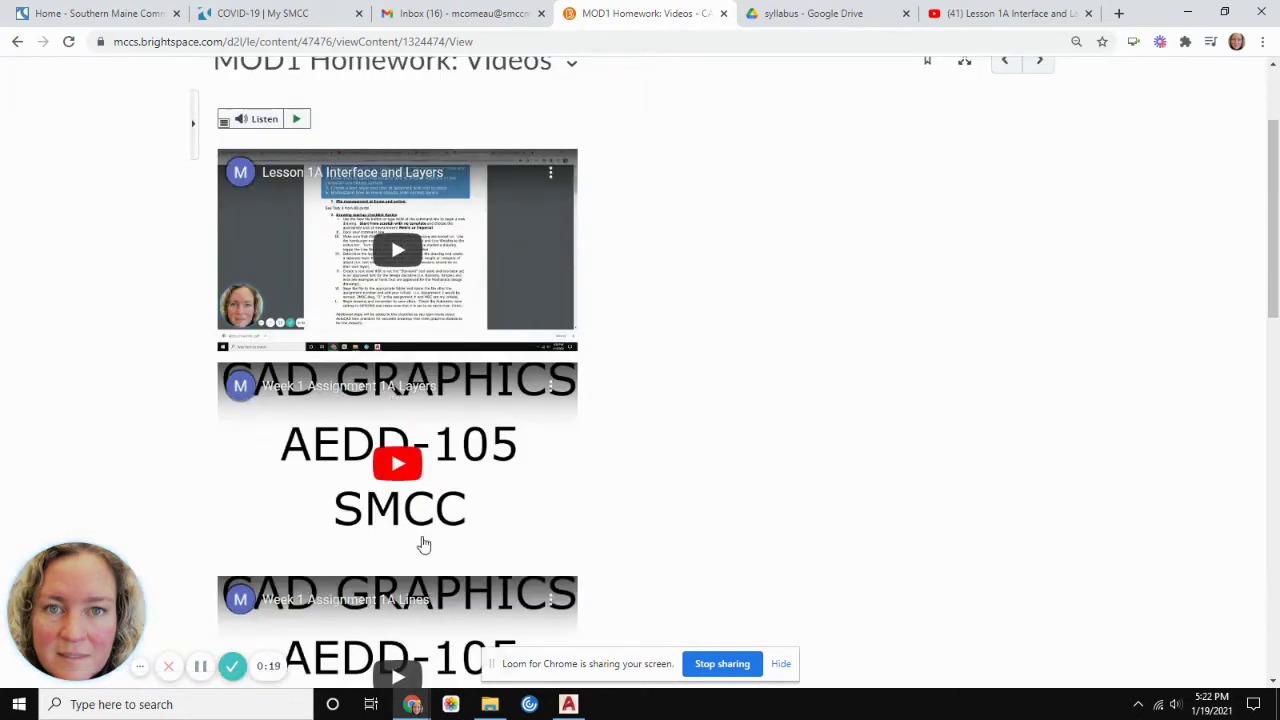
scroll(606, 420, up, 1)
scroll(603, 443, up, 1)
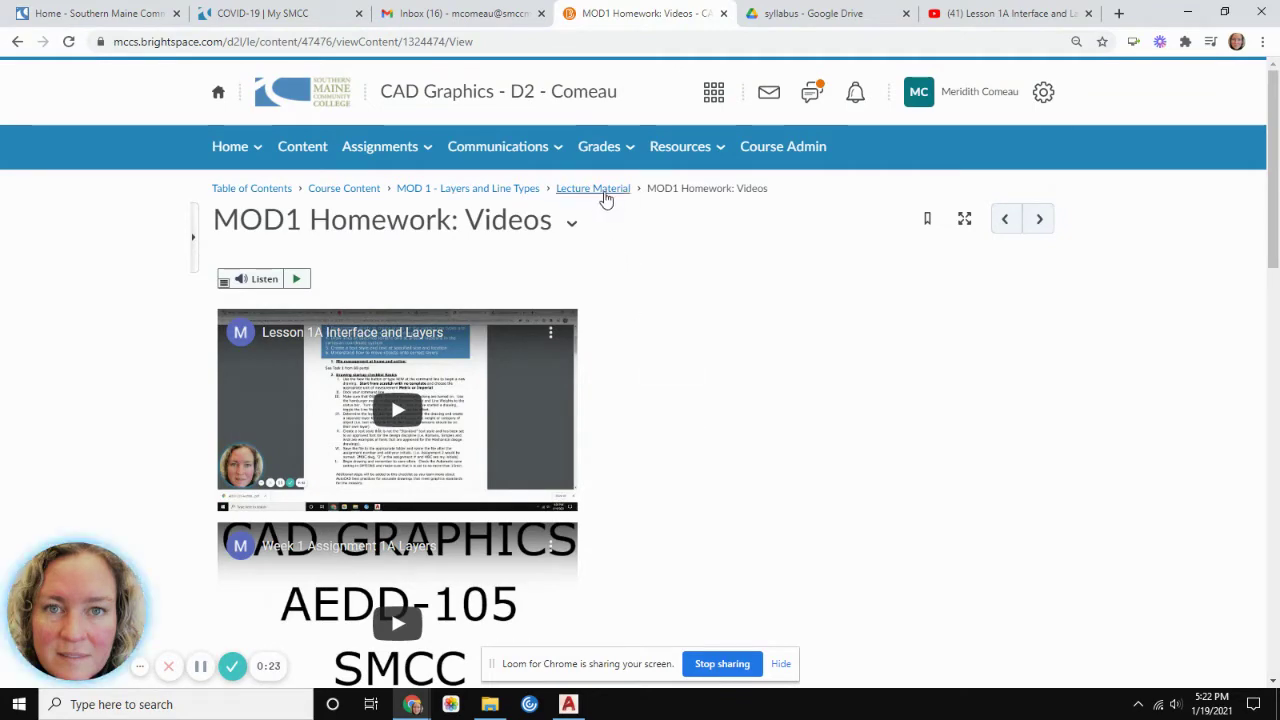
scroll(560, 398, down, 2)
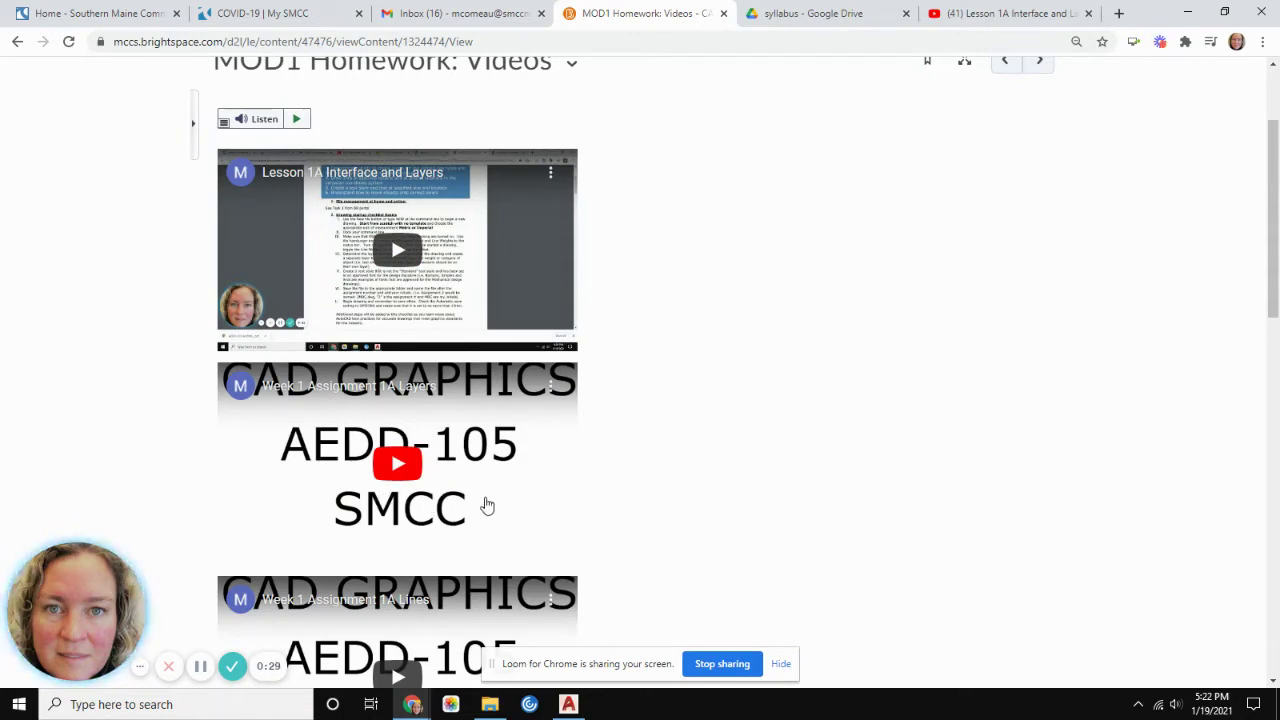
scroll(470, 487, down, 1)
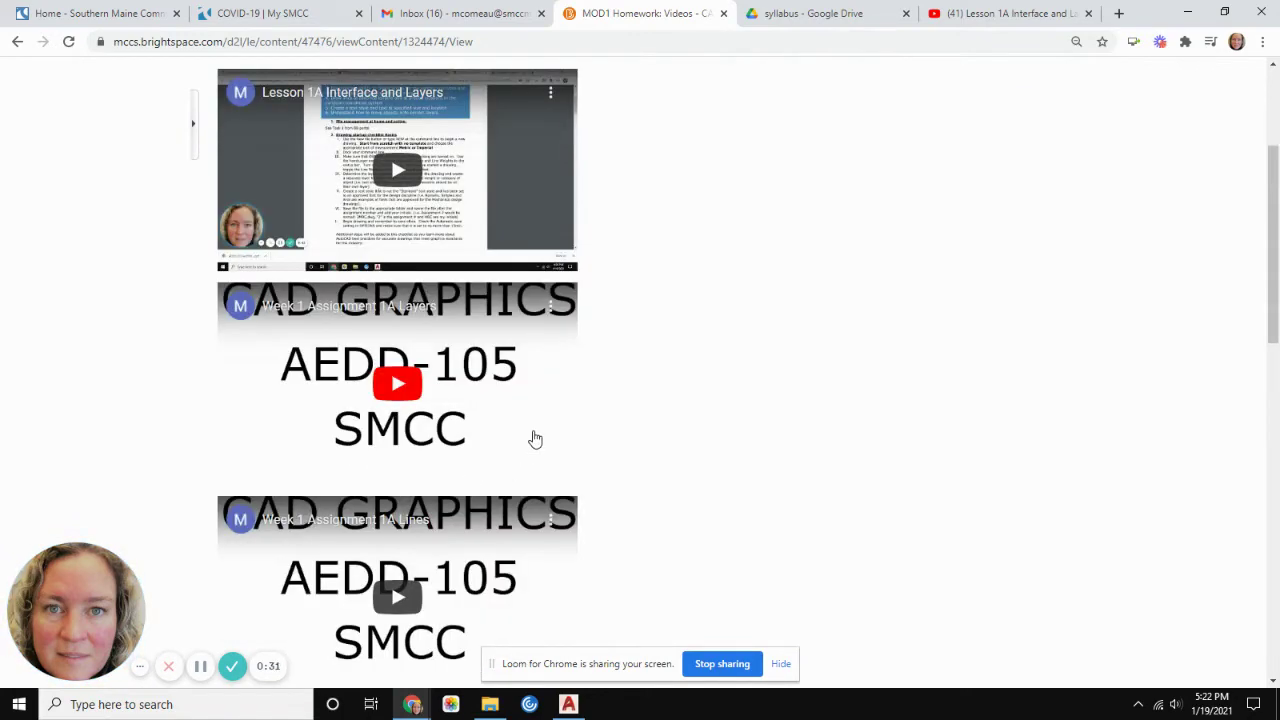
scroll(531, 437, down, 2)
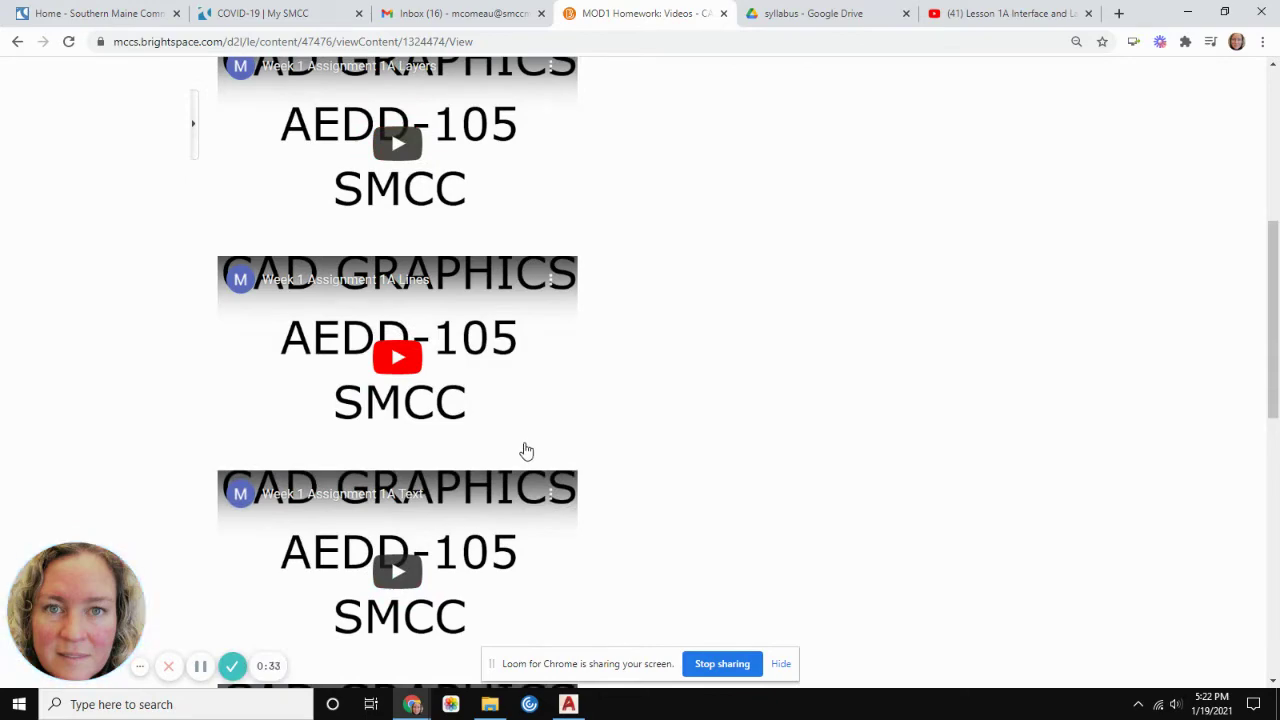
scroll(527, 452, up, 5)
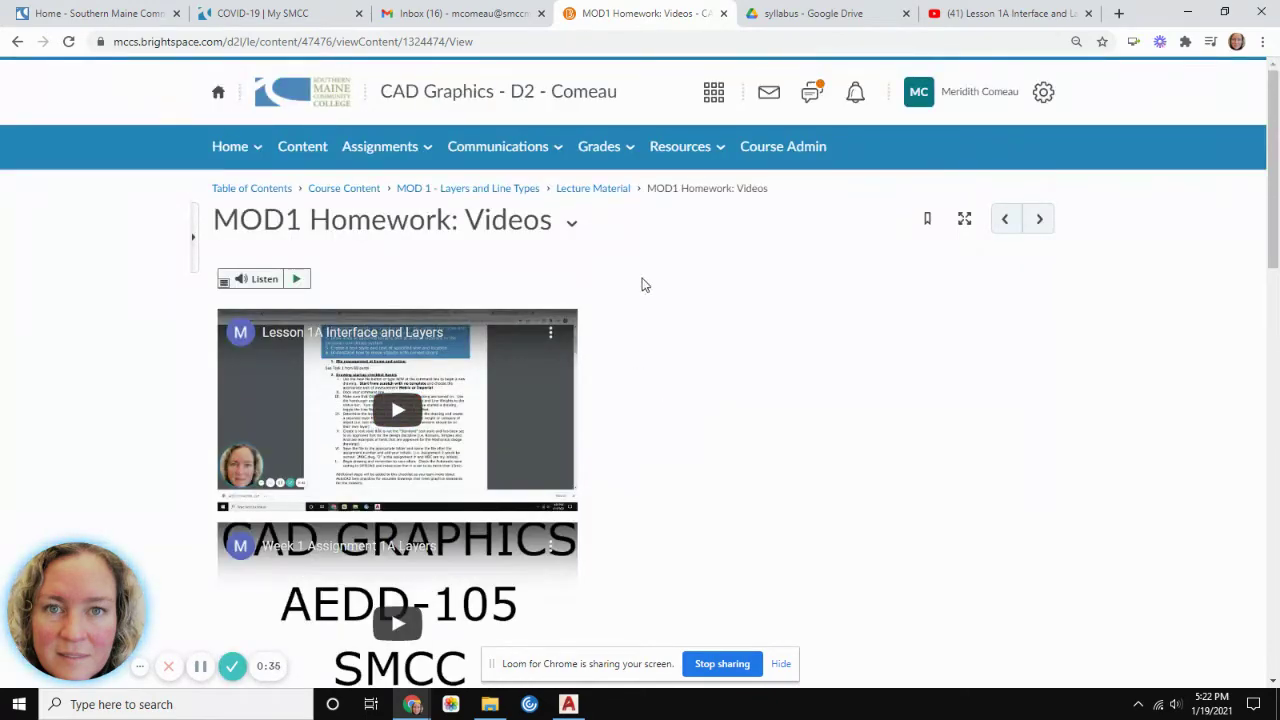
click(619, 189)
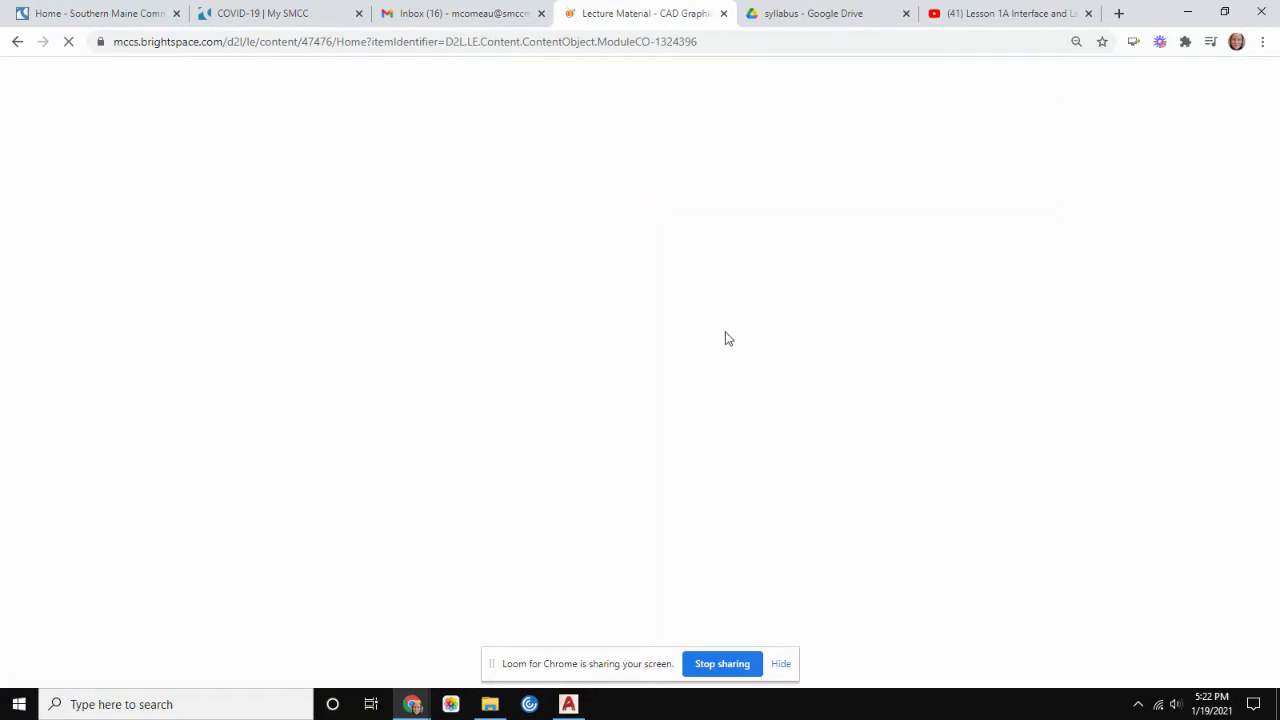
scroll(700, 380, down, 2)
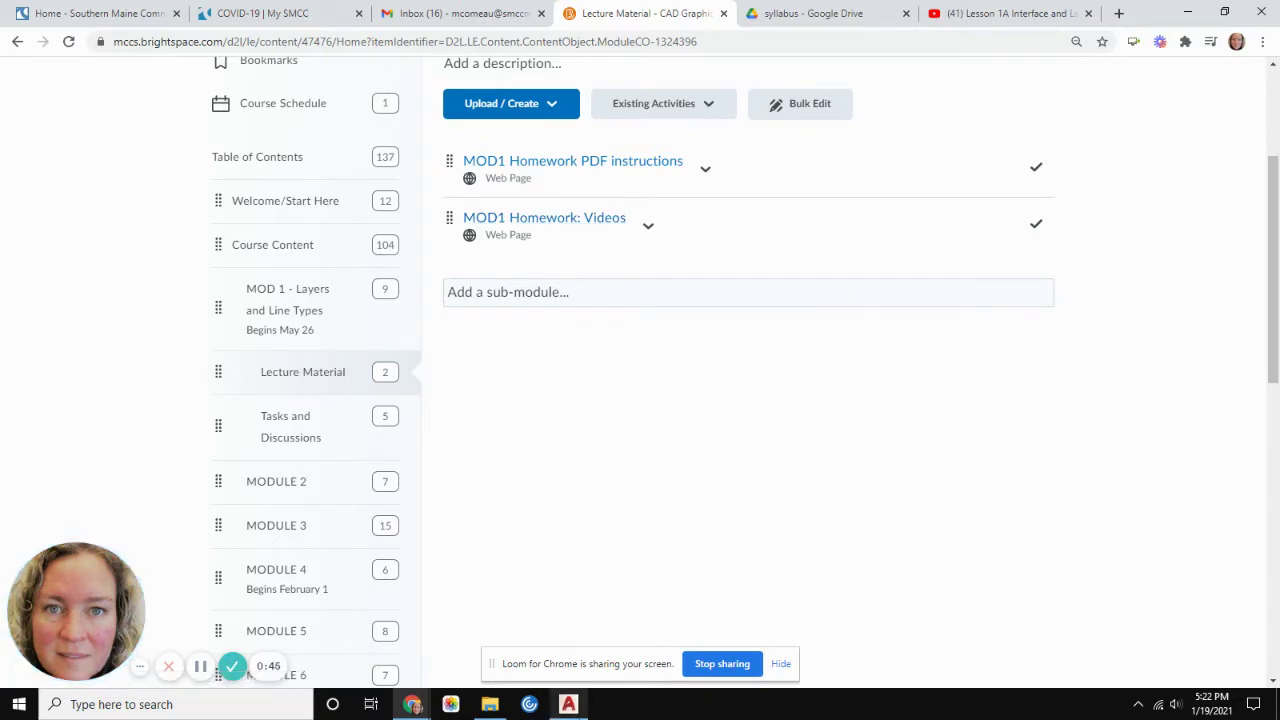
From MOD1 Homework PDF instructions, open 01-A-LINES.pdf in a new tab
click(568, 704)
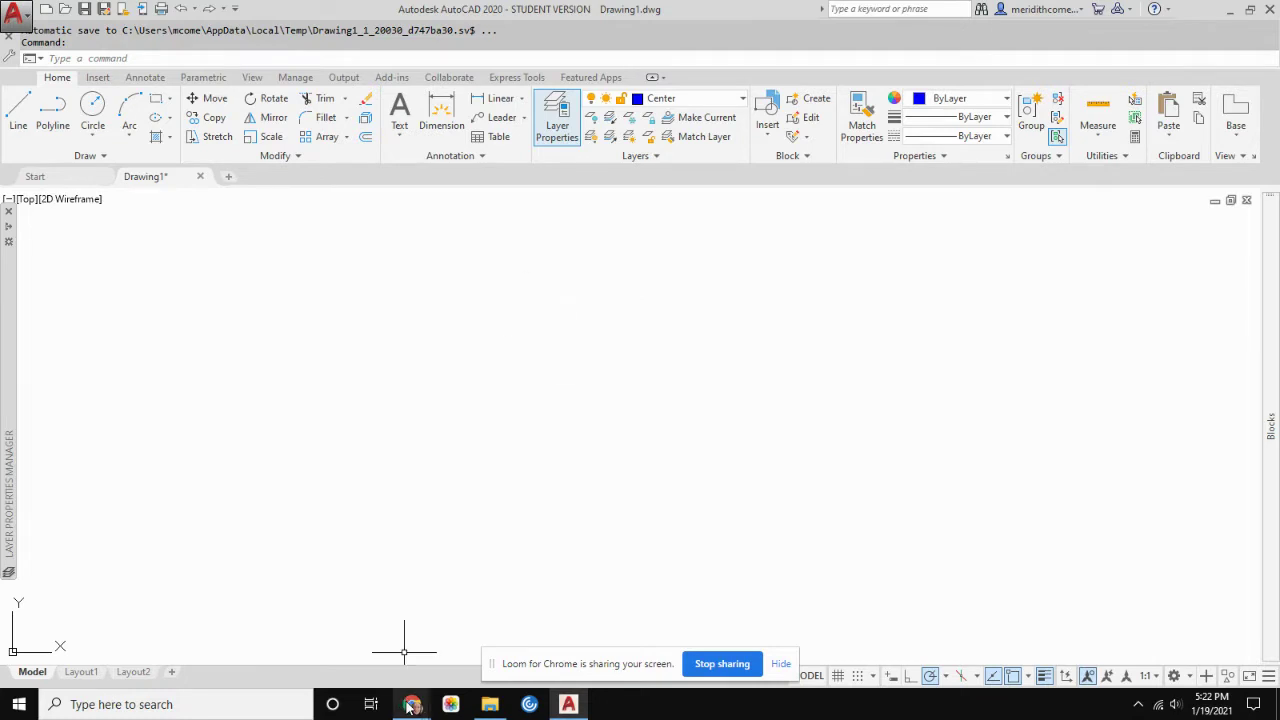
mouse_move(413, 706)
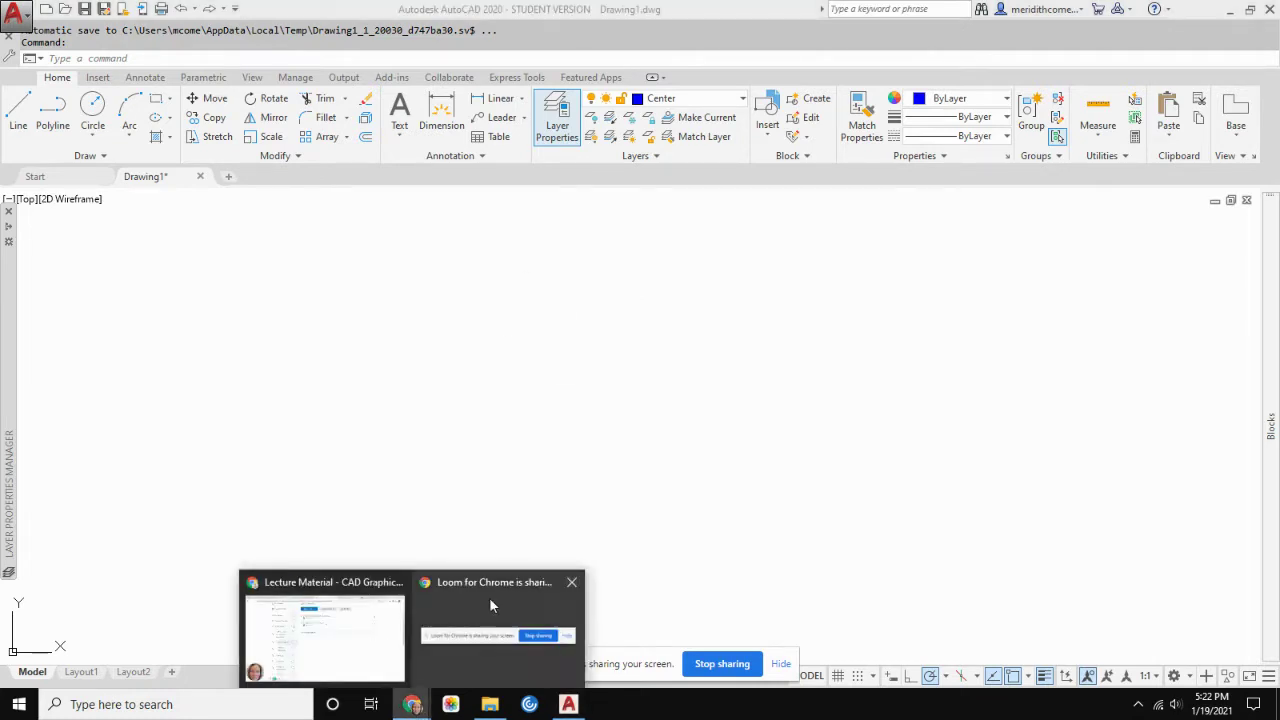
click(385, 640)
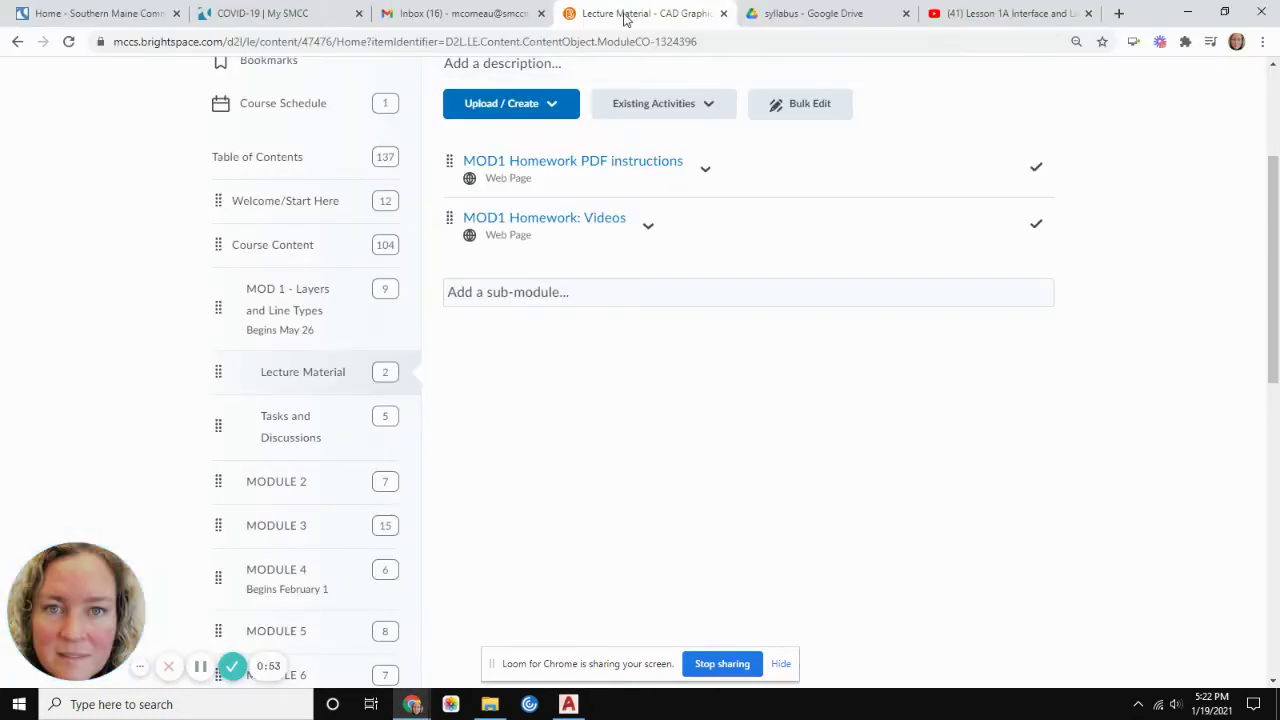
click(635, 166)
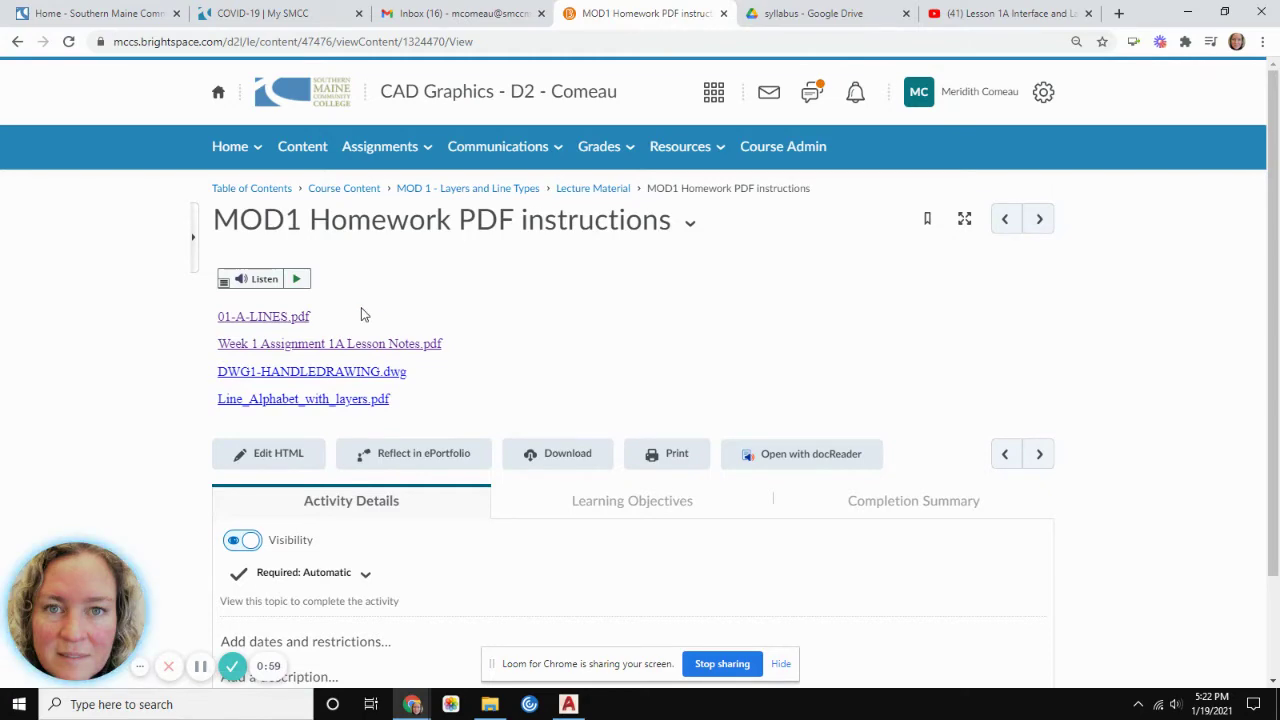
click(271, 320)
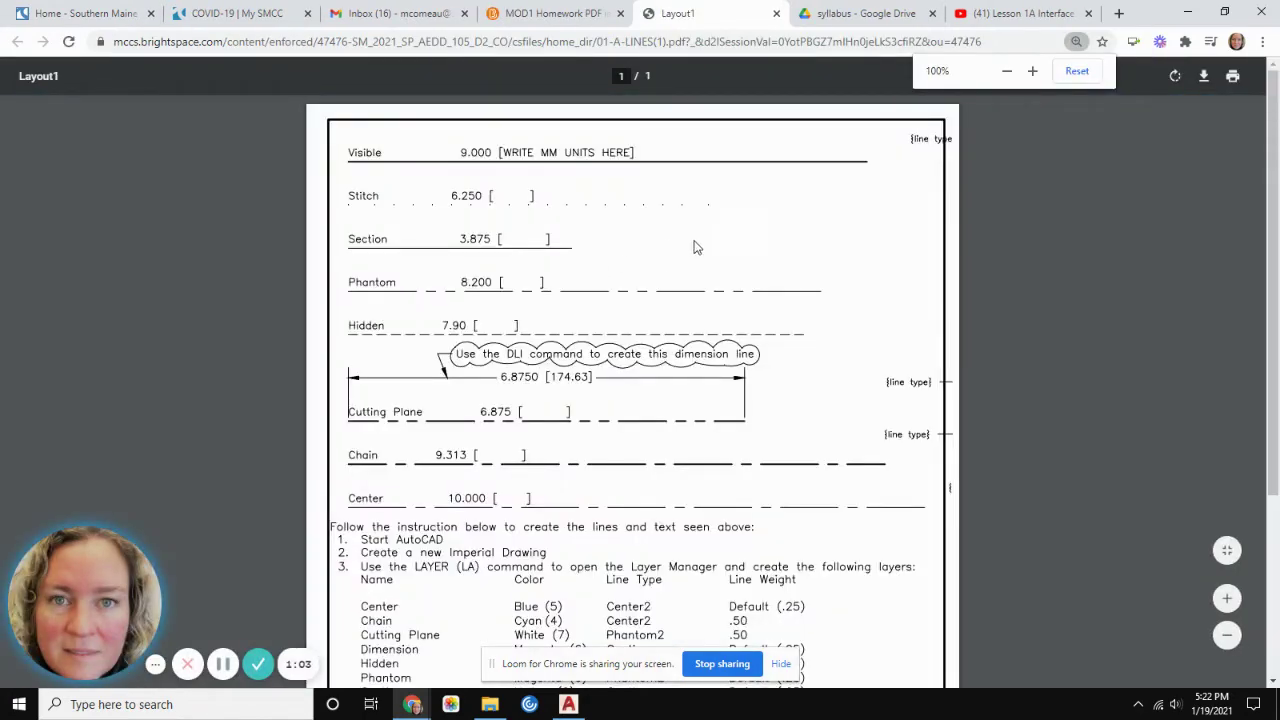
Scroll the 01-A-LINES PDF down to the layer list, then return to the AutoCAD drawing
scroll(692, 252, down, 3)
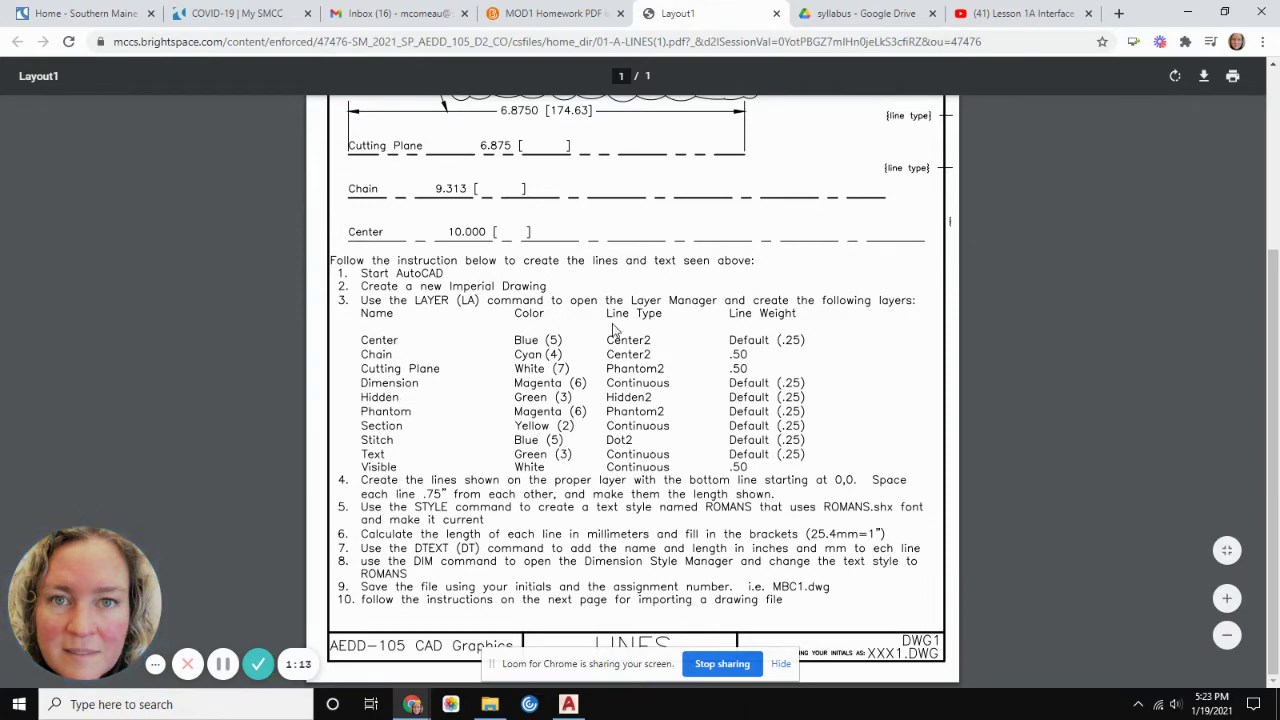
mouse_move(567, 706)
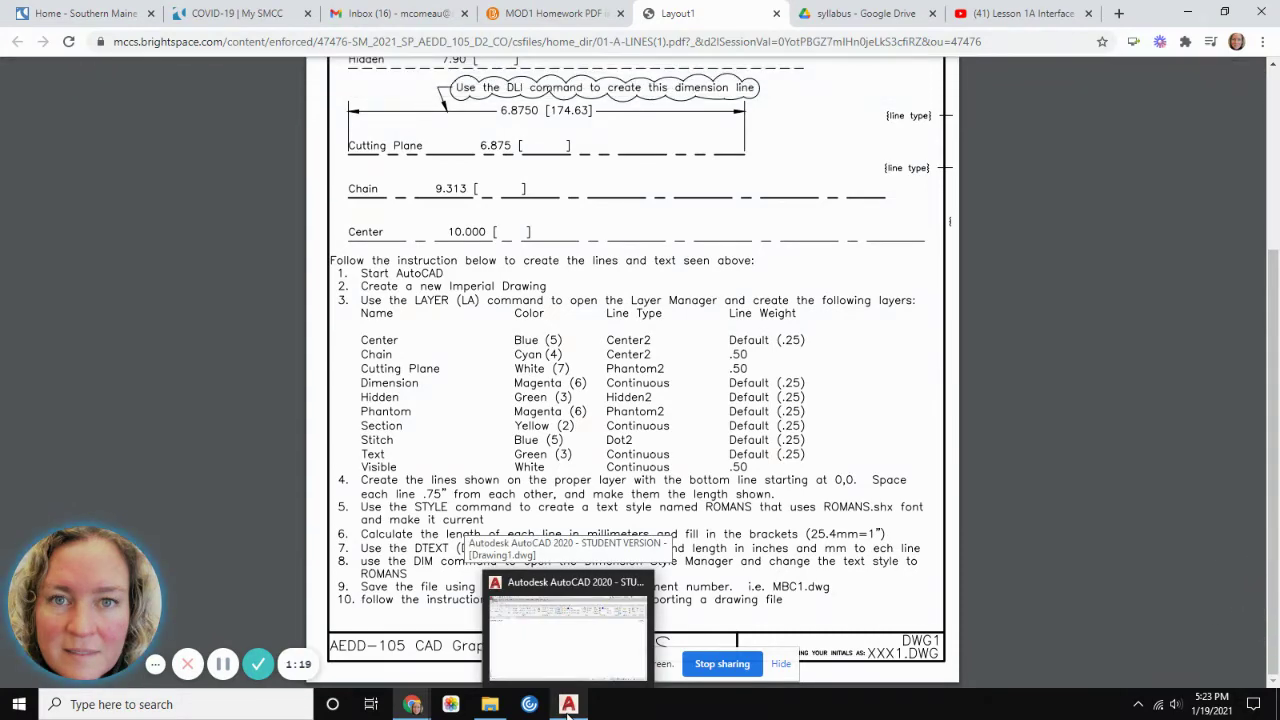
click(567, 706)
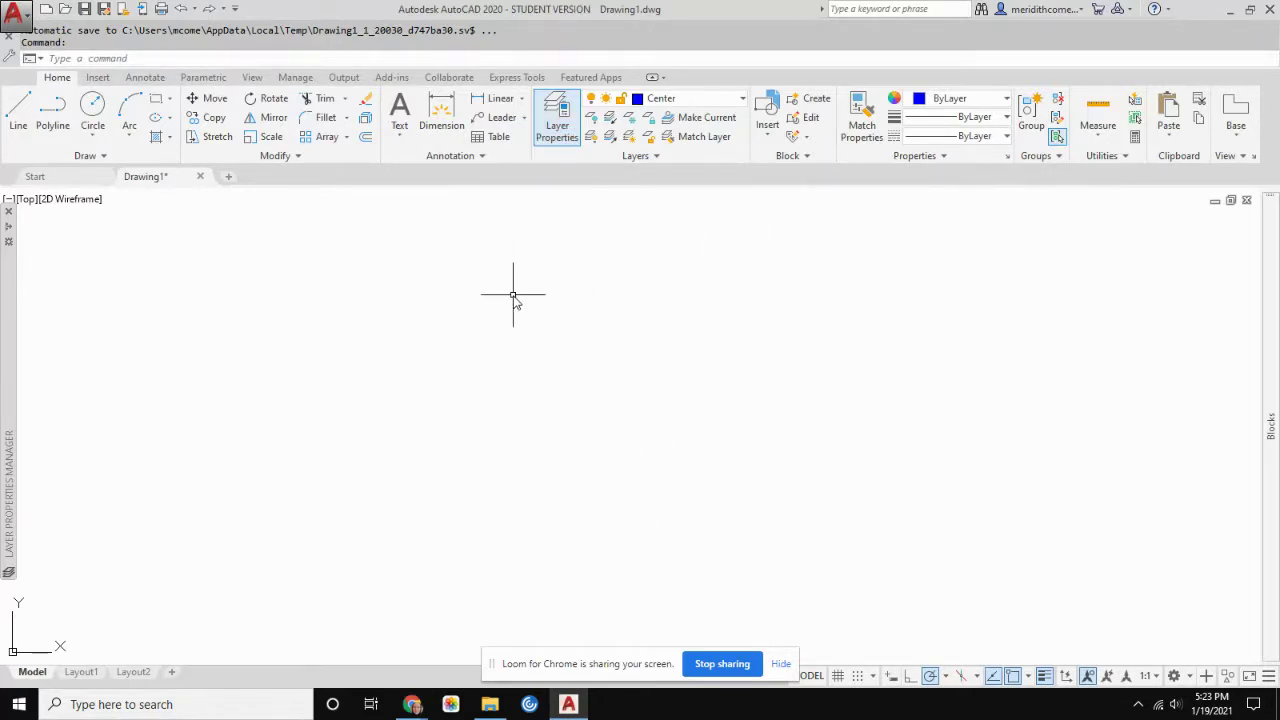
Add a new layer named Layer1 via LA, and restore the AutoCAD window from full screen
text(LA)
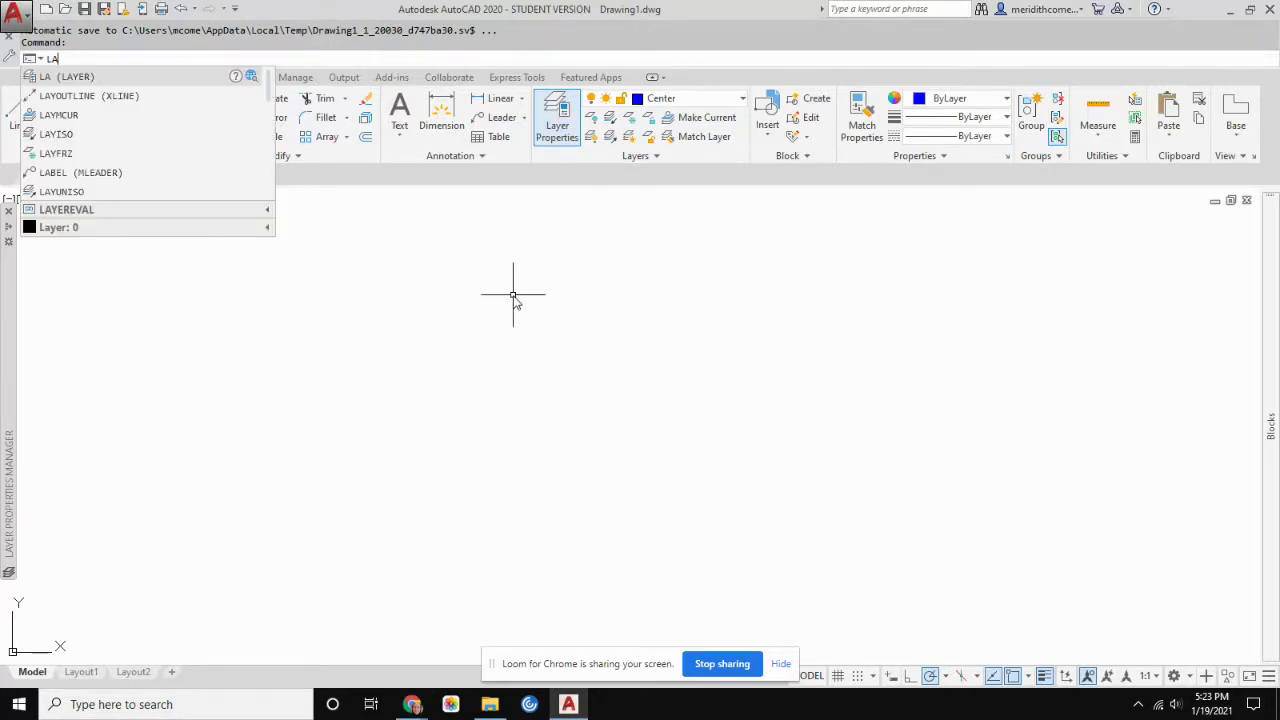
key(Return)
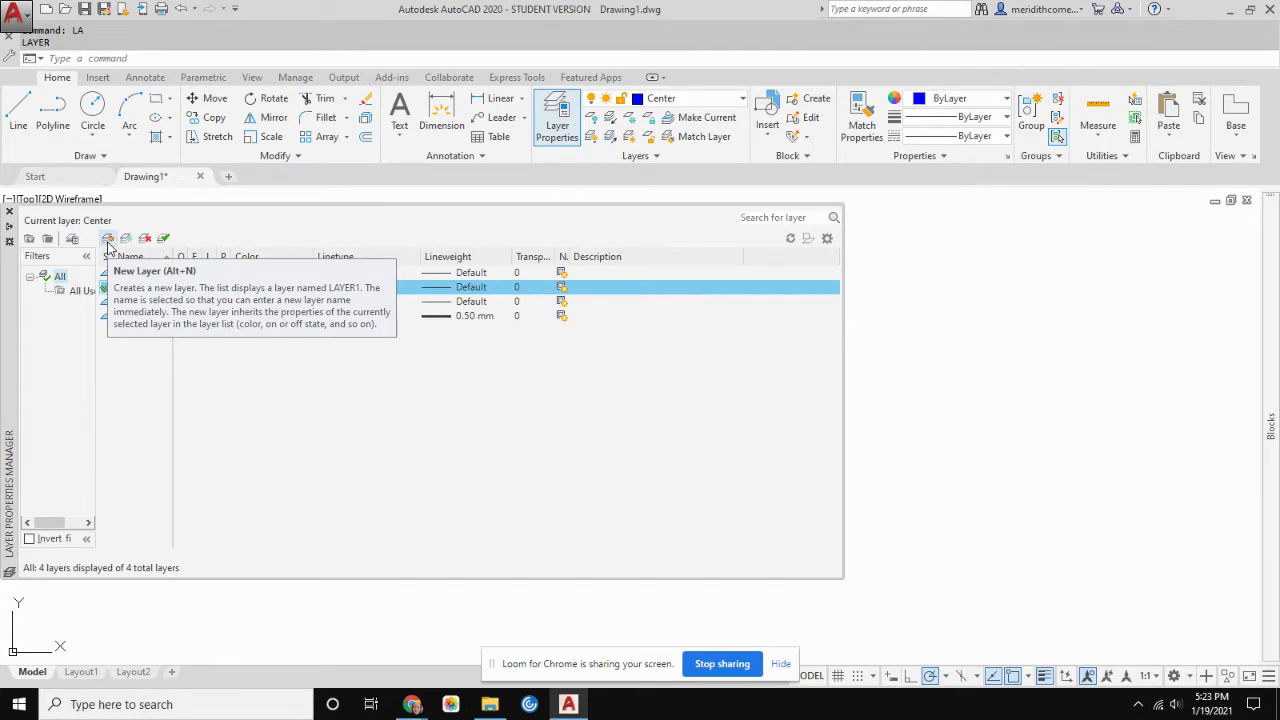
key(alt+n)
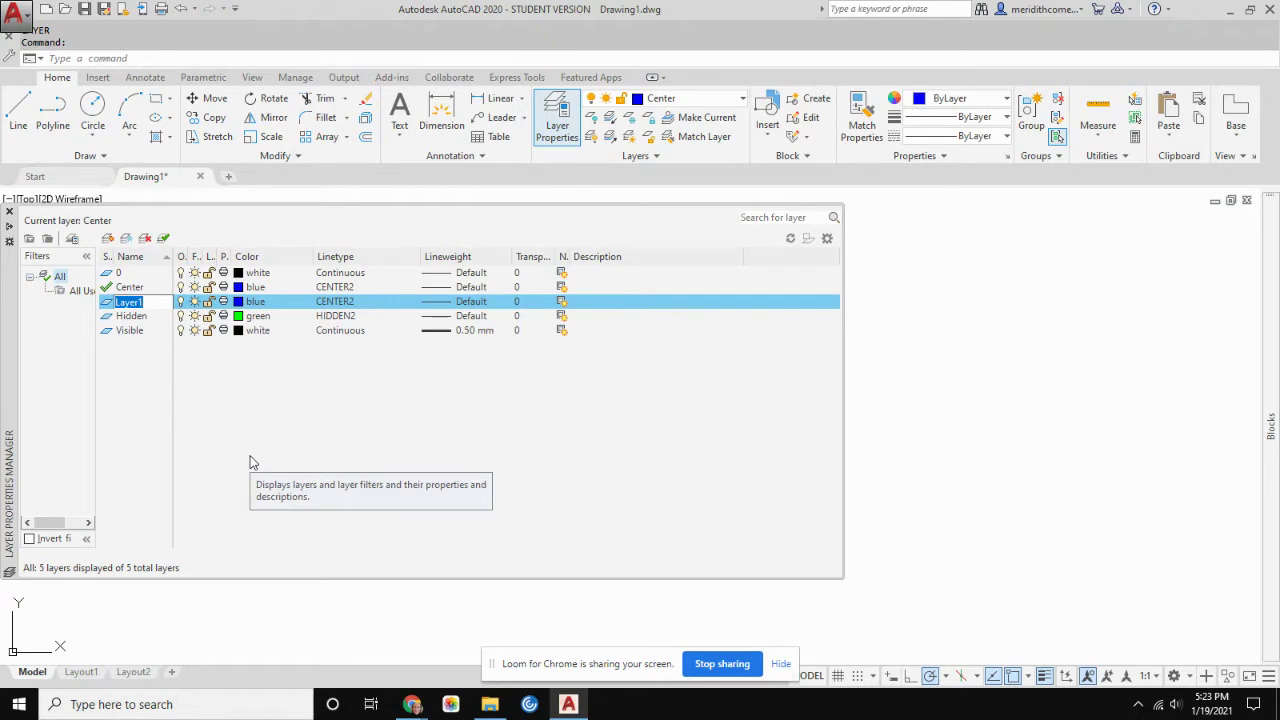
mouse_move(414, 706)
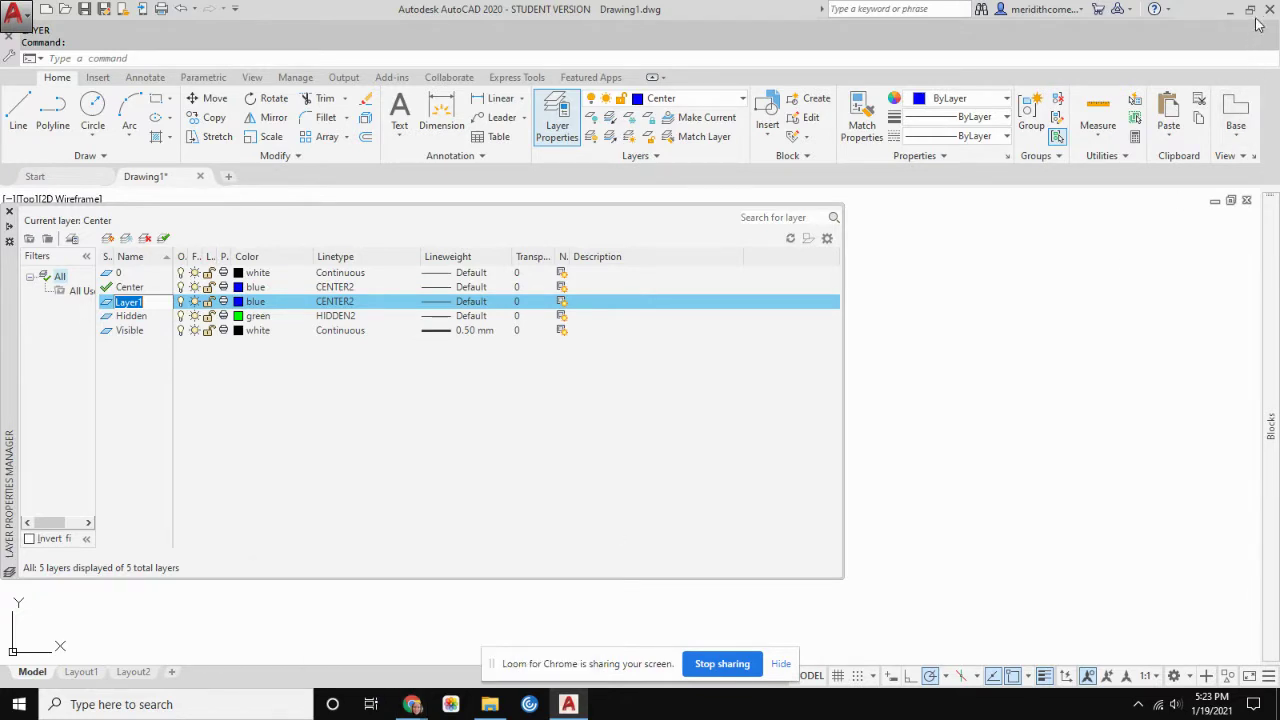
key(Return)
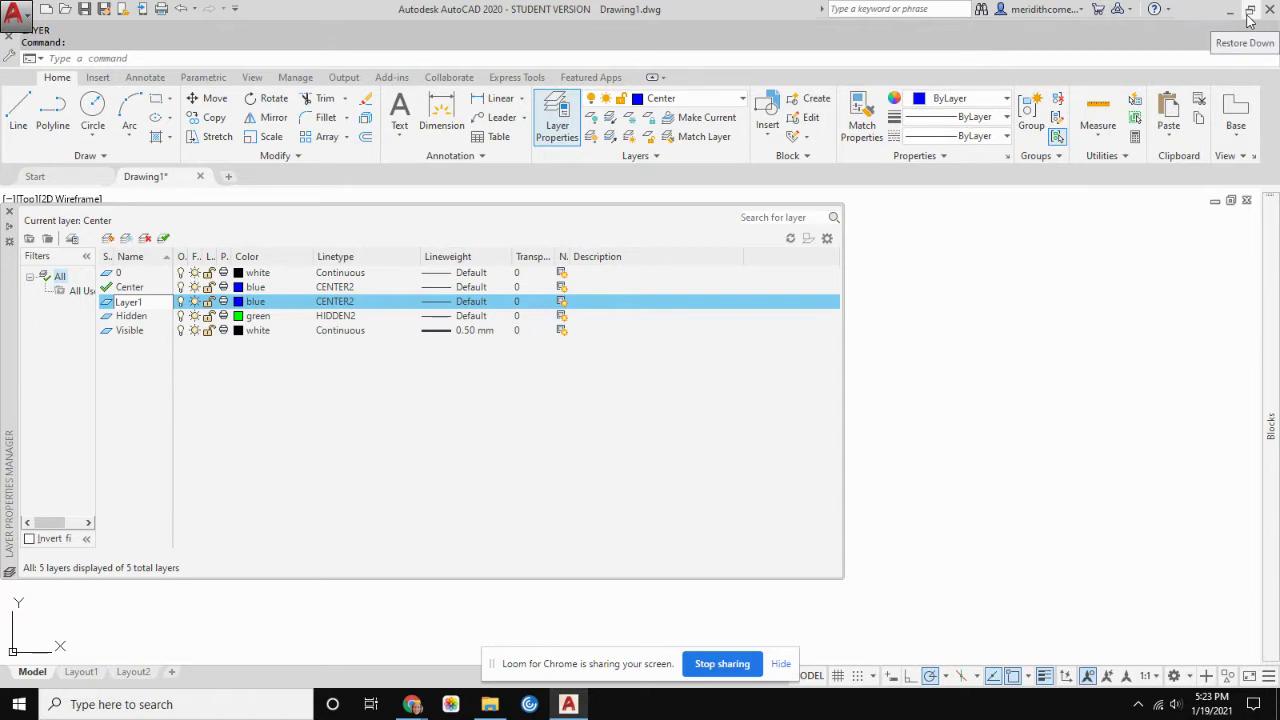
click(1248, 14)
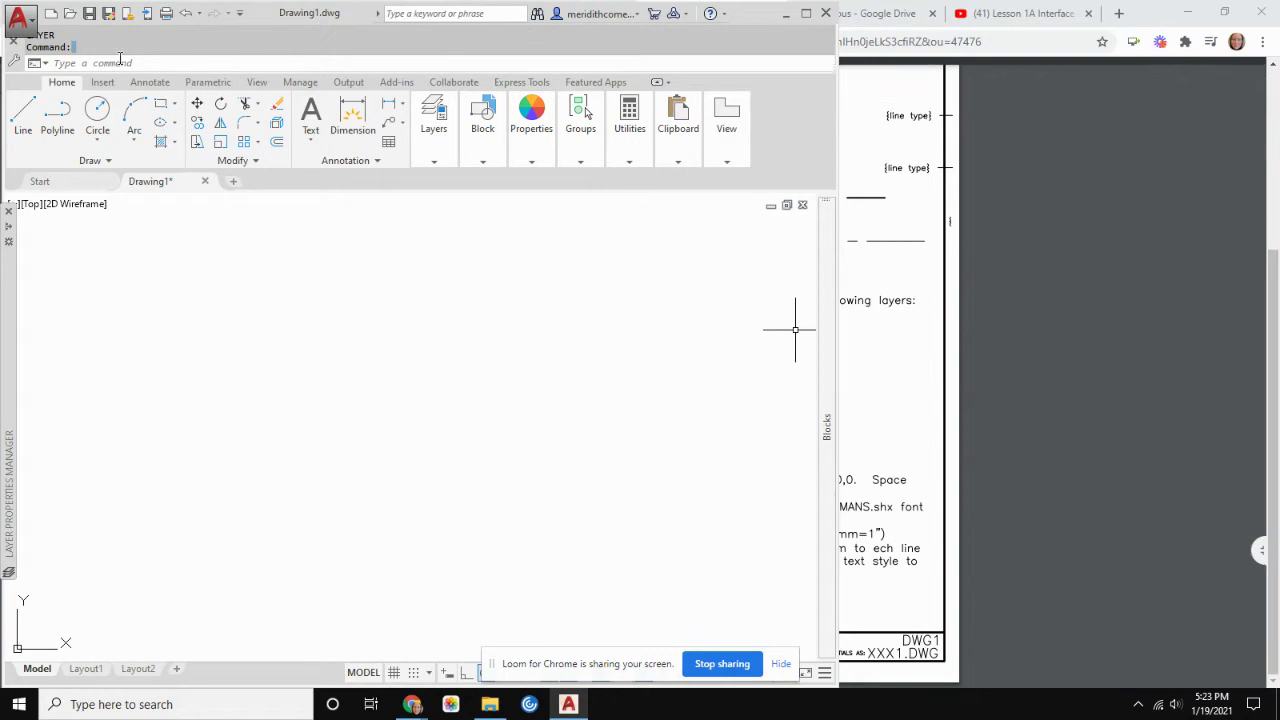
Arrange the narrowed PDF browser window beside AutoCAD, with the drawing in front
drag(357, 14, 777, 28)
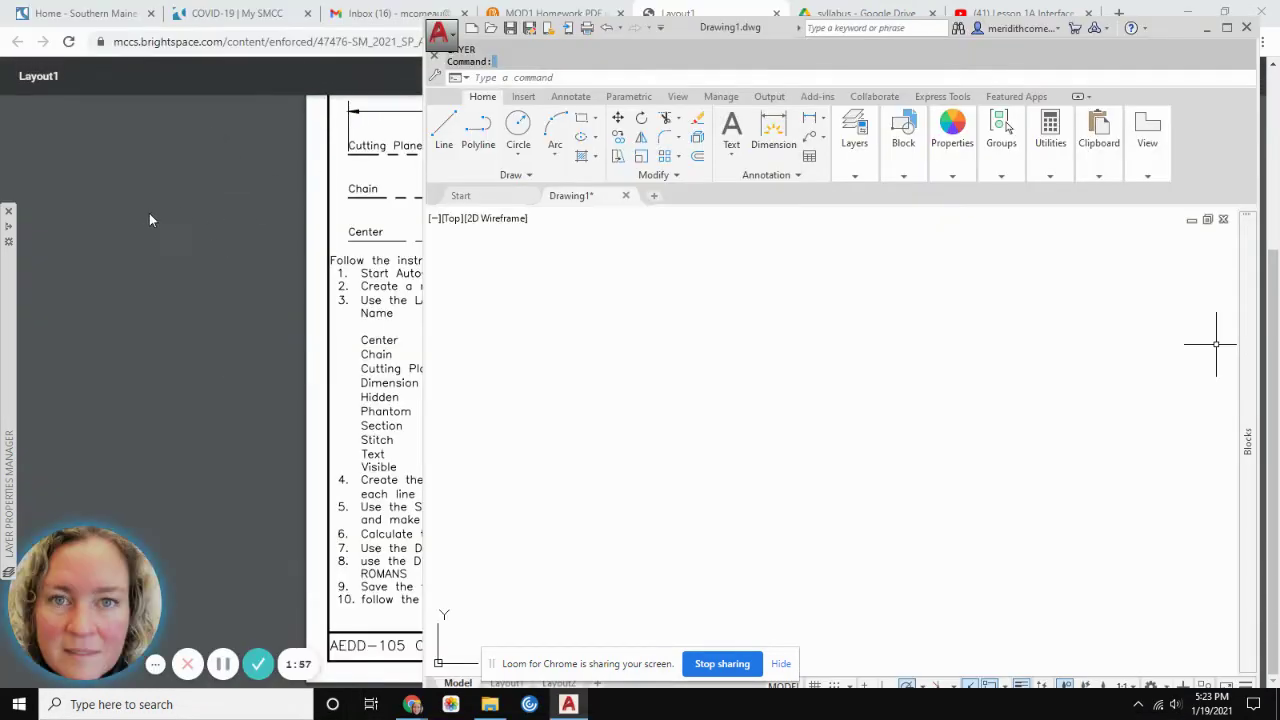
click(1224, 13)
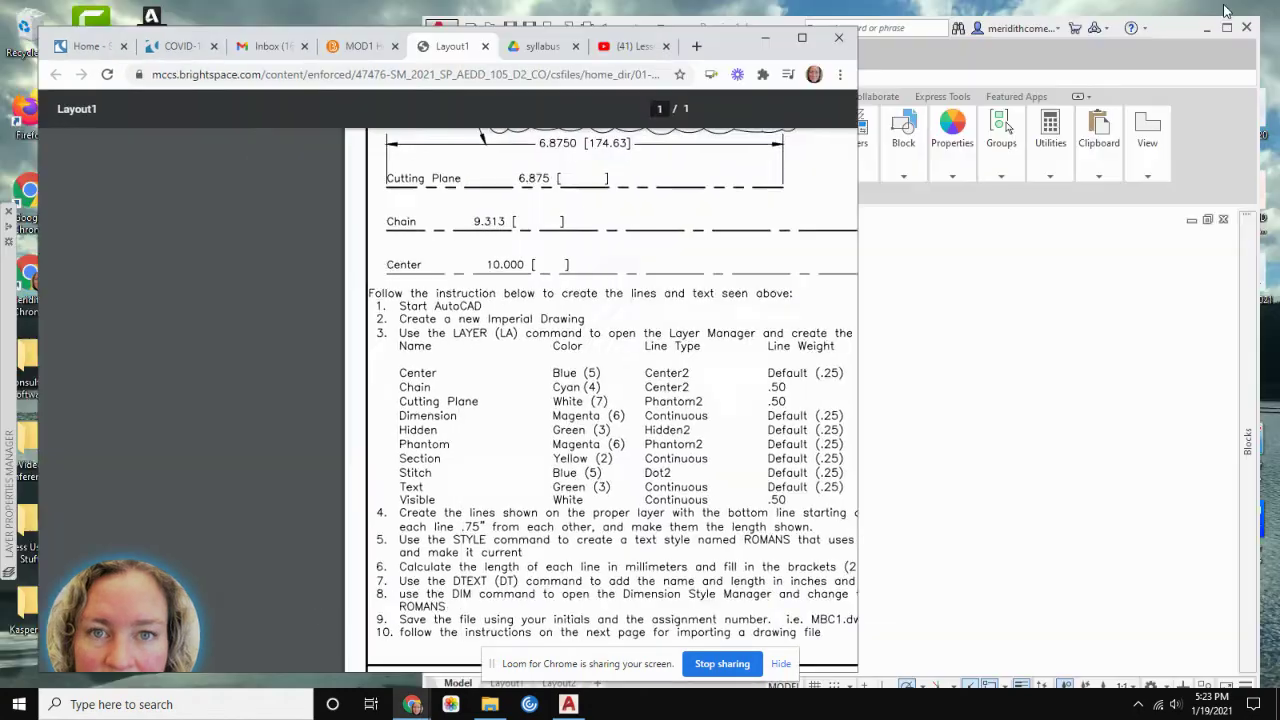
click(863, 256)
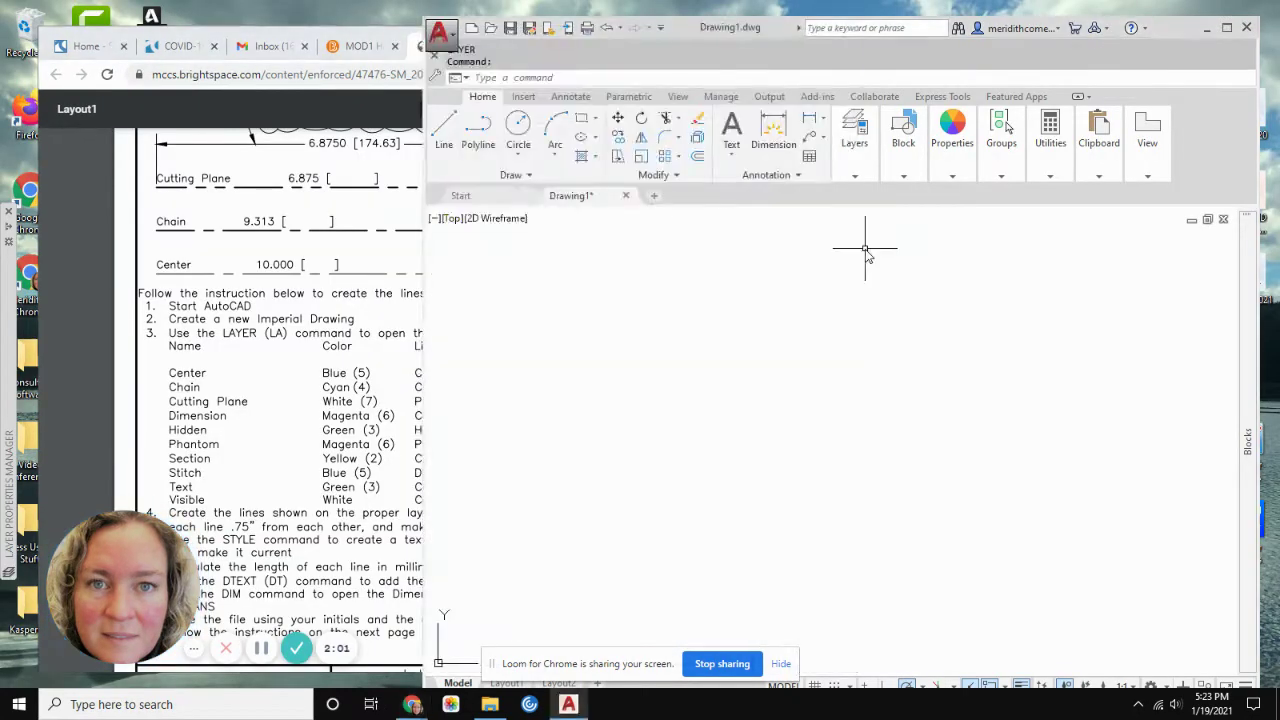
click(113, 122)
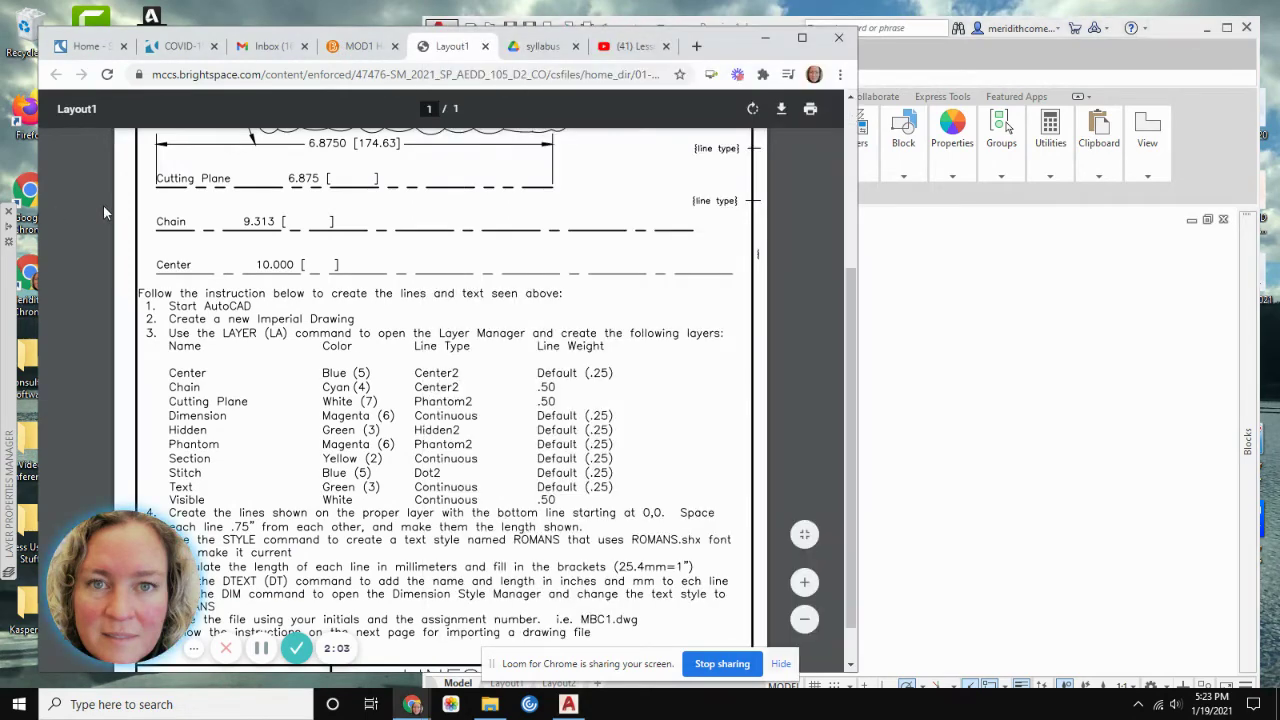
drag(860, 231, 514, 240)
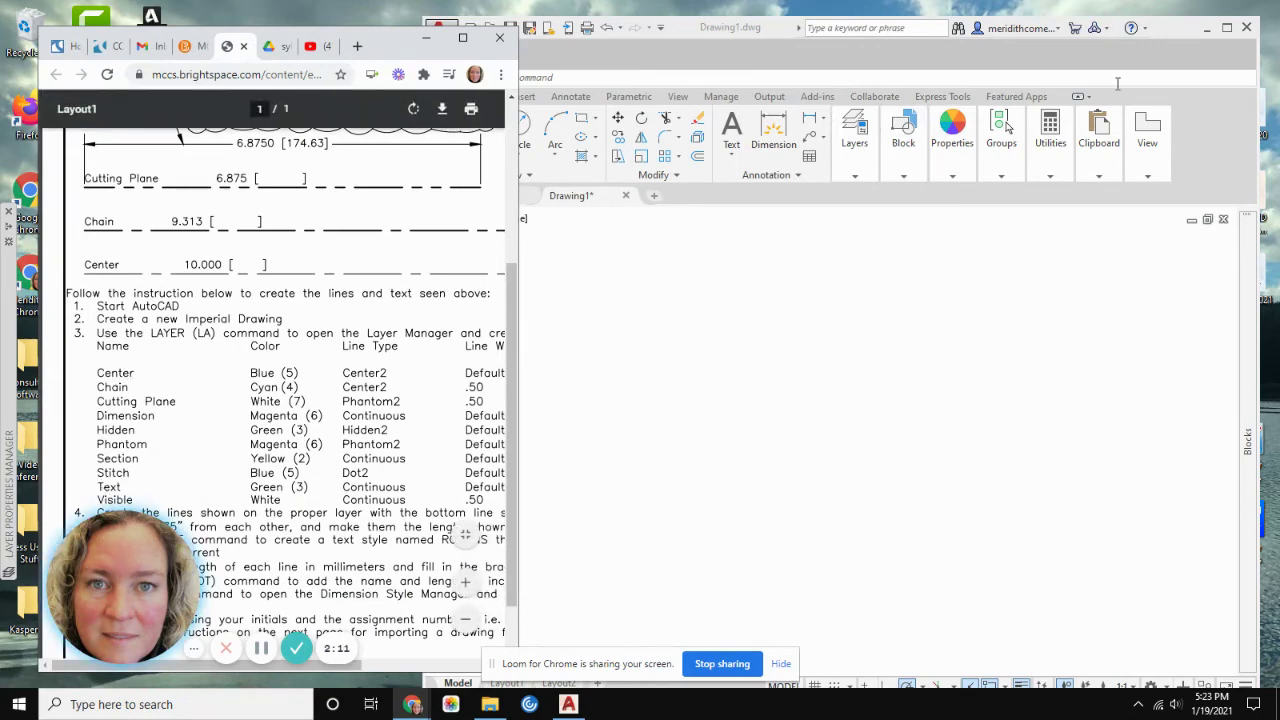
click(1159, 30)
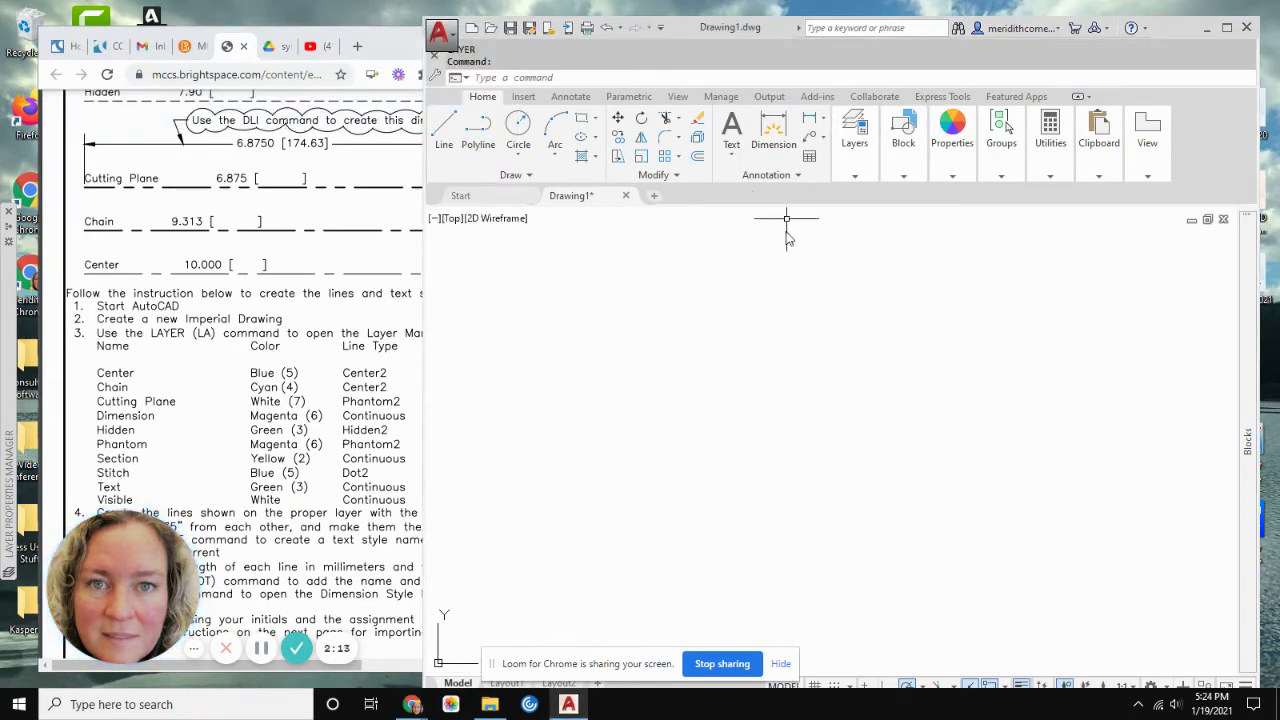
Open the Layer Properties Manager beside the PDF and rename Layer1 to Chain
text(LA)
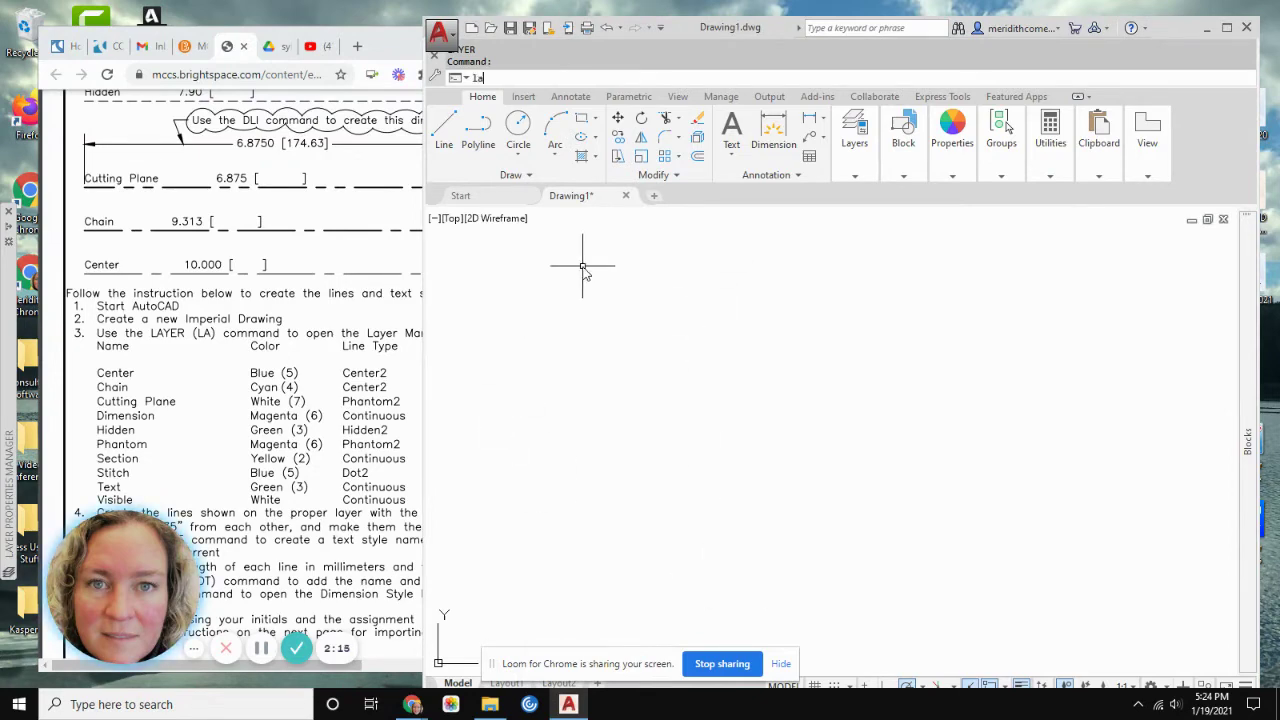
key(Return)
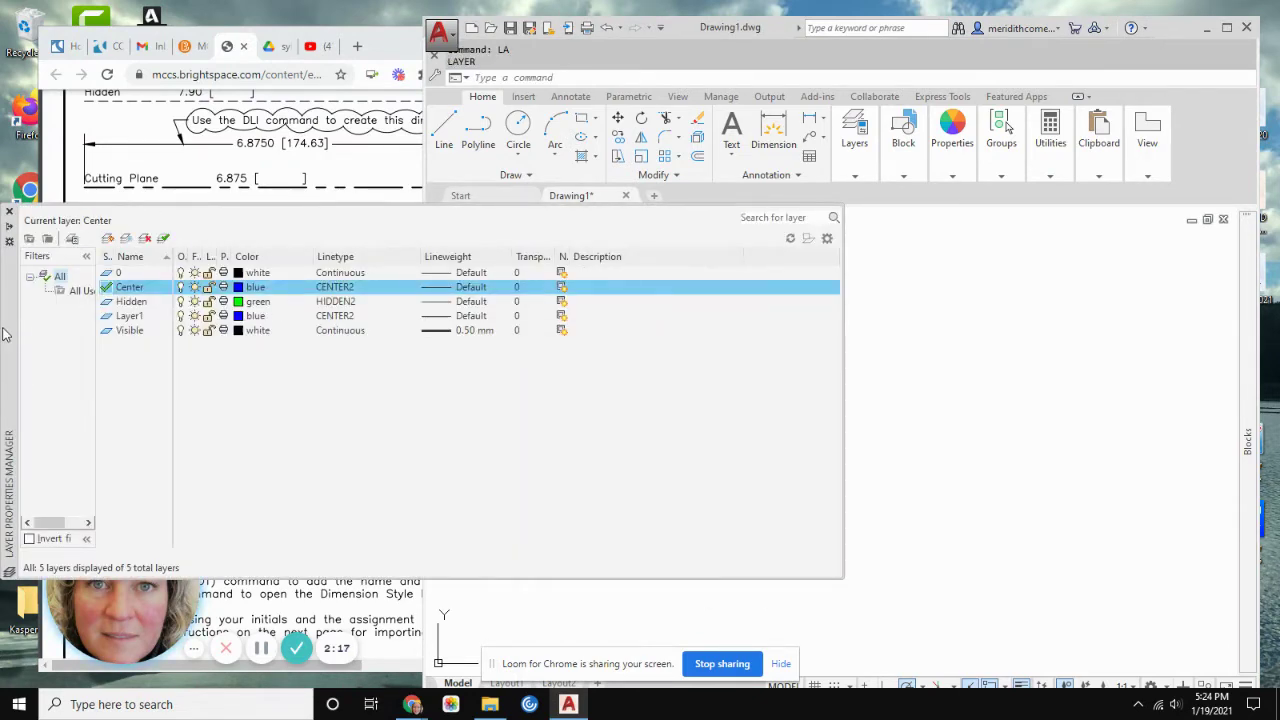
mouse_move(20, 340)
mouse_down()
mouse_move(470, 345)
mouse_move(450, 362)
mouse_up()
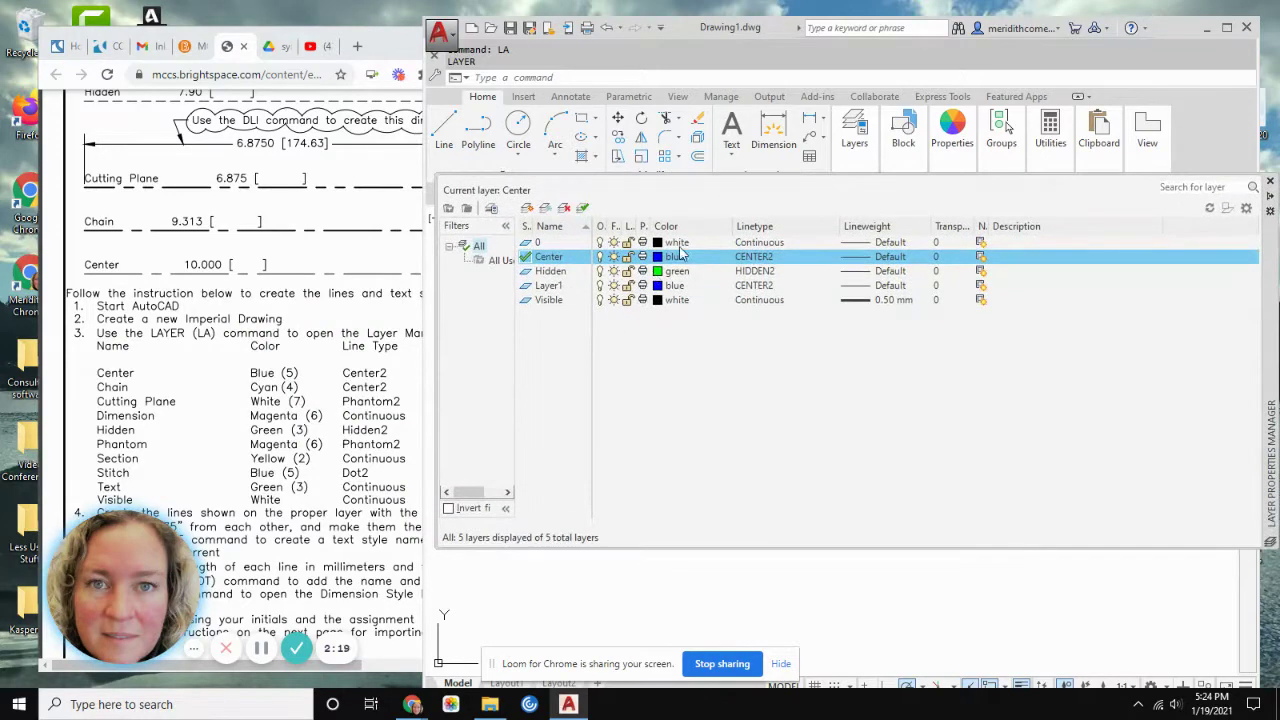
click(548, 288)
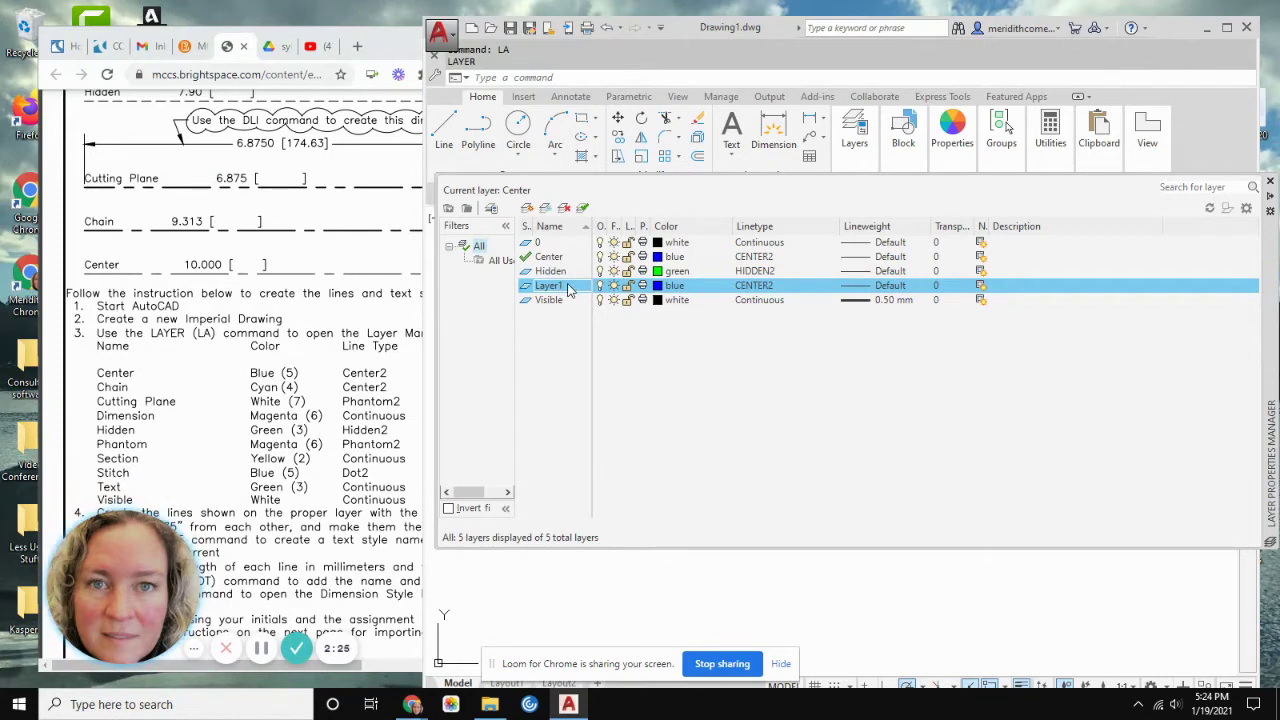
right_click(569, 289)
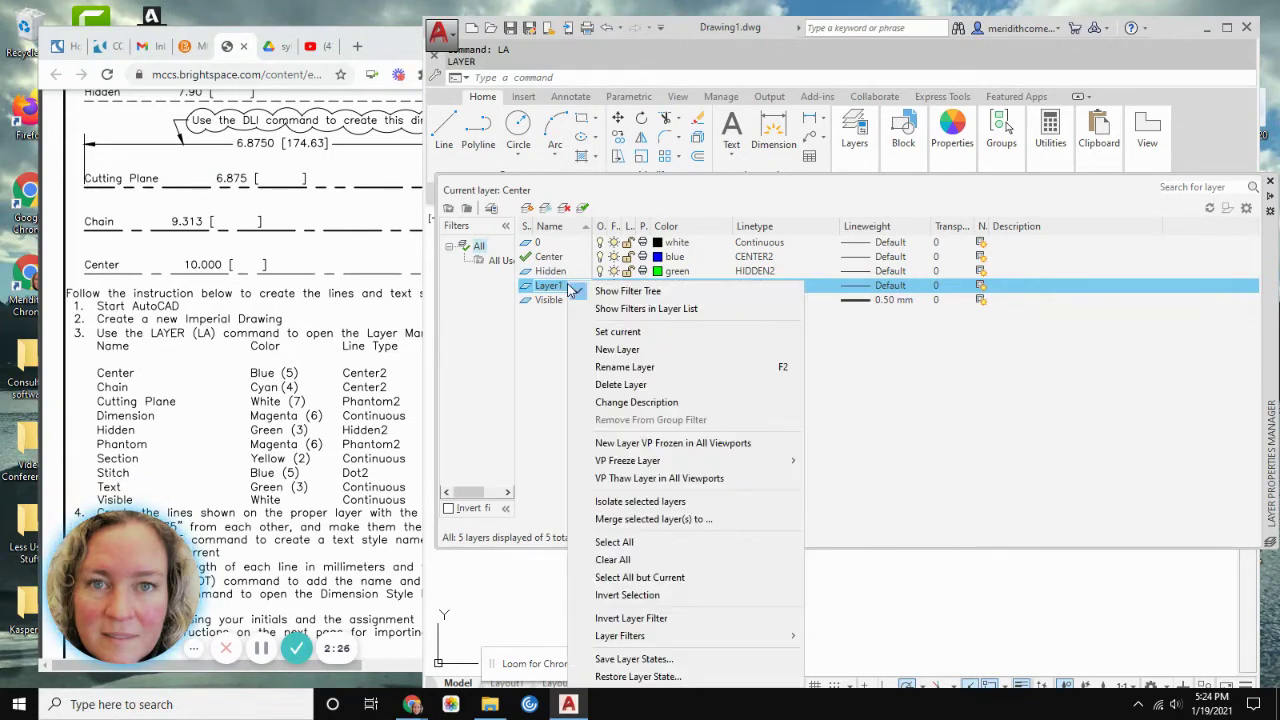
click(625, 367)
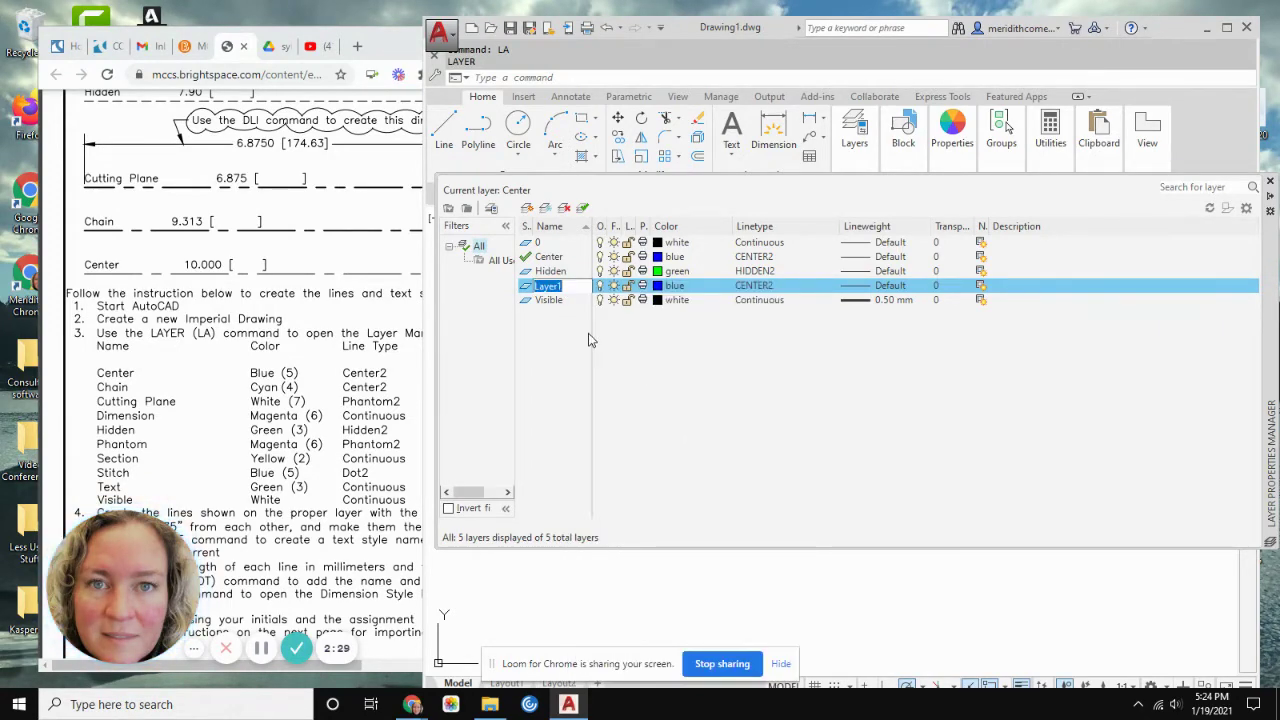
text(C)
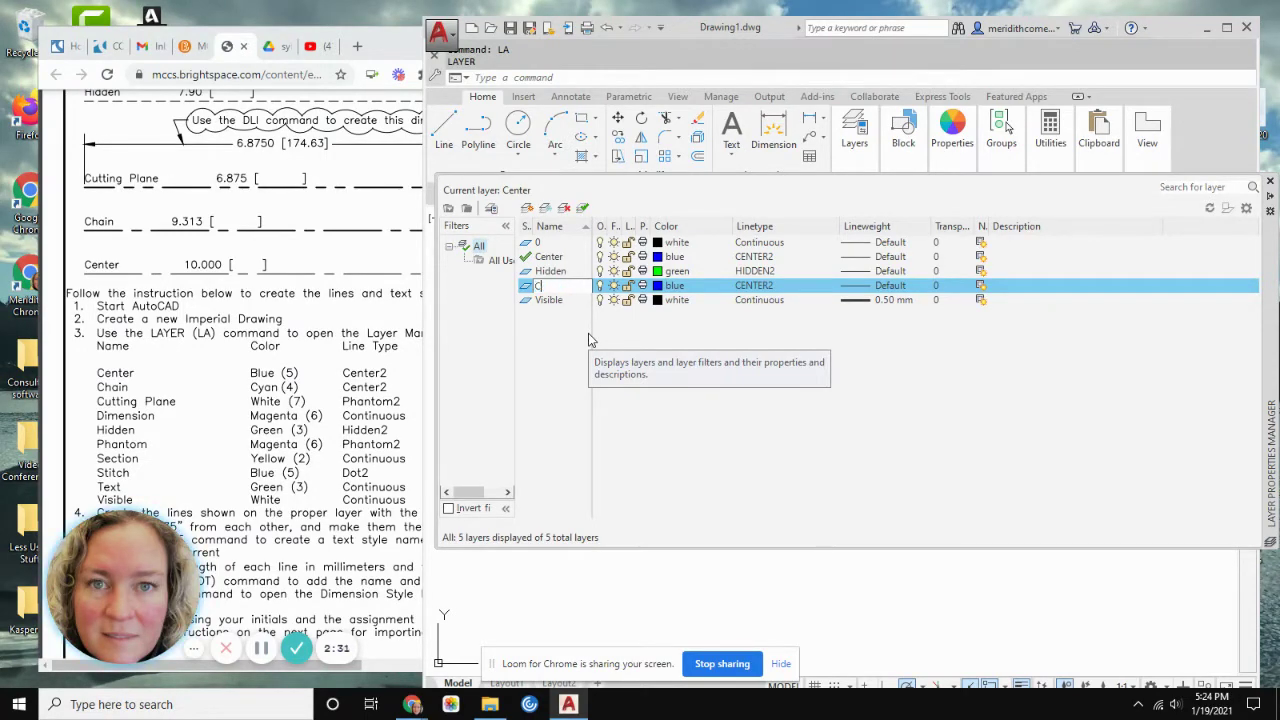
text(hain)
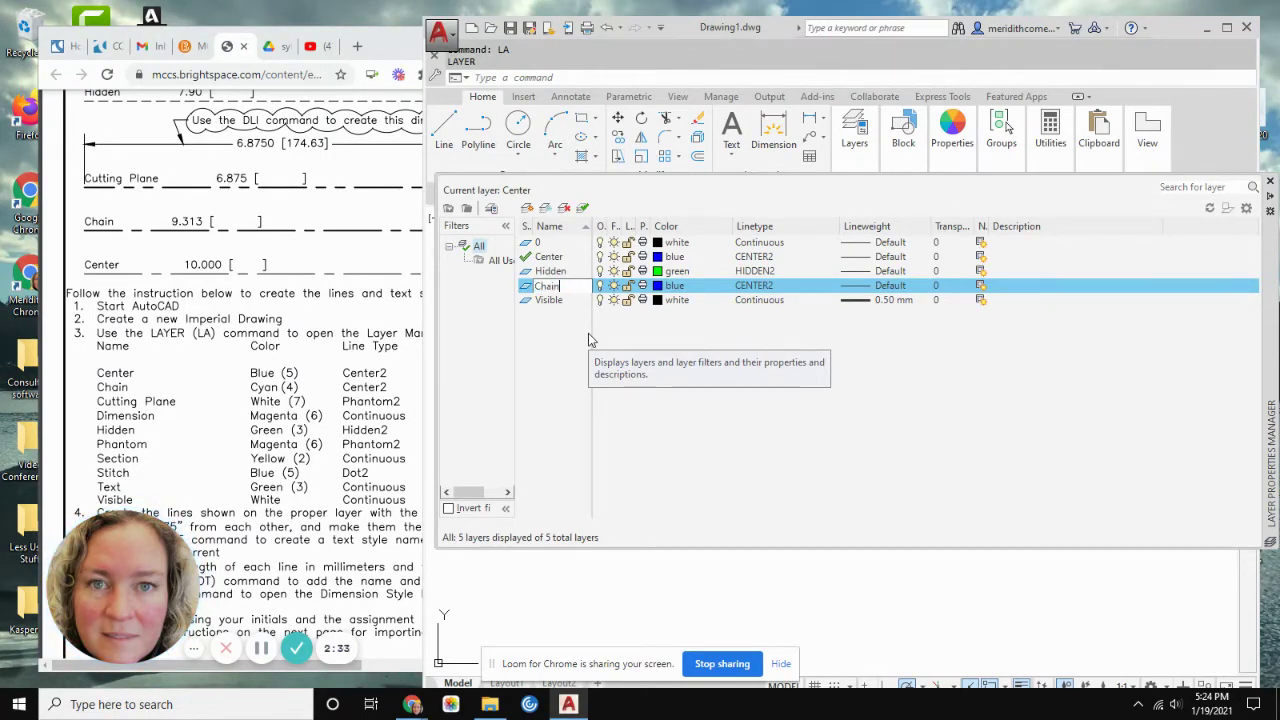
key(Return)
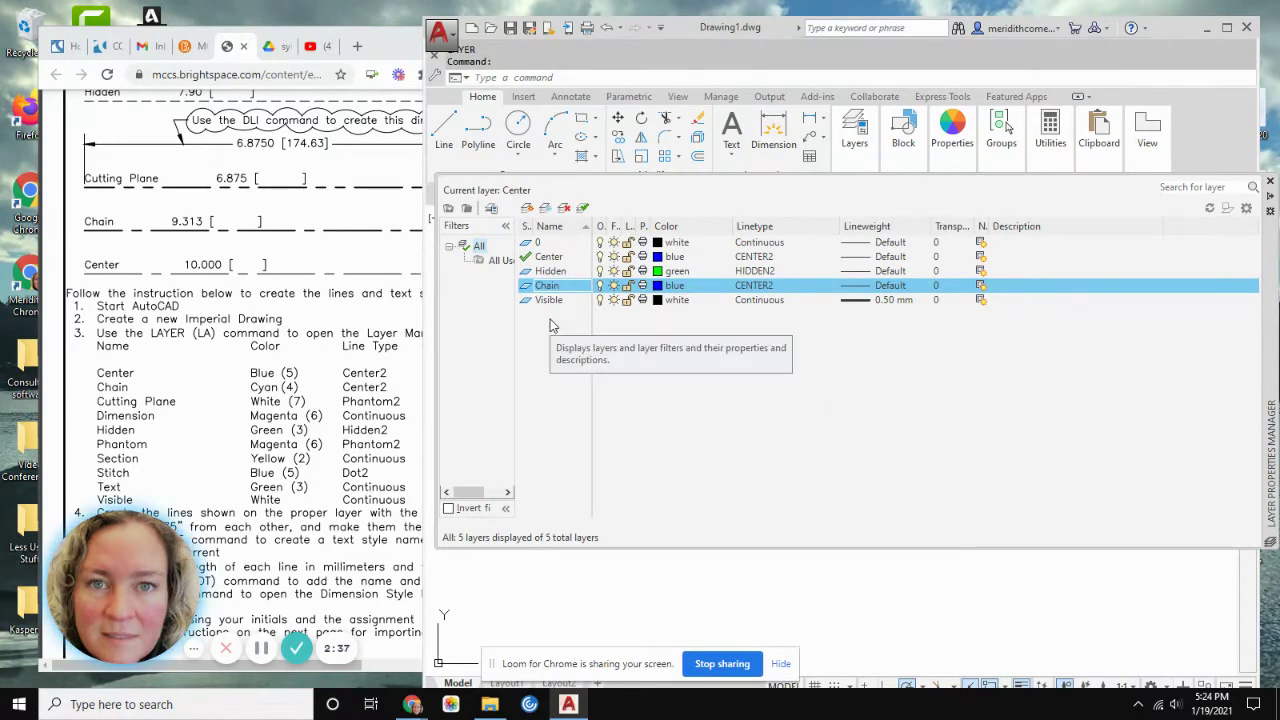
Add the Cutting Plane, Dimension, Phantom and Section layers
key(alt+n)
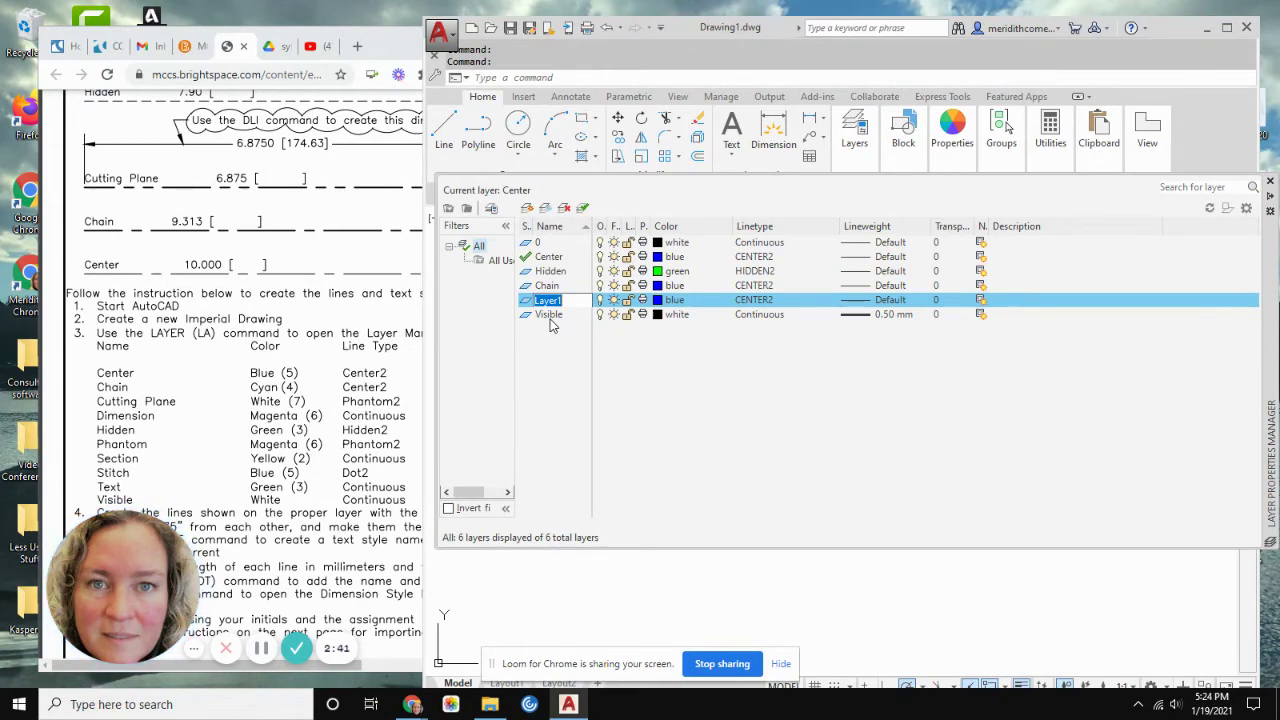
text(Cutting Plane)
key(Return)
key(alt+n)
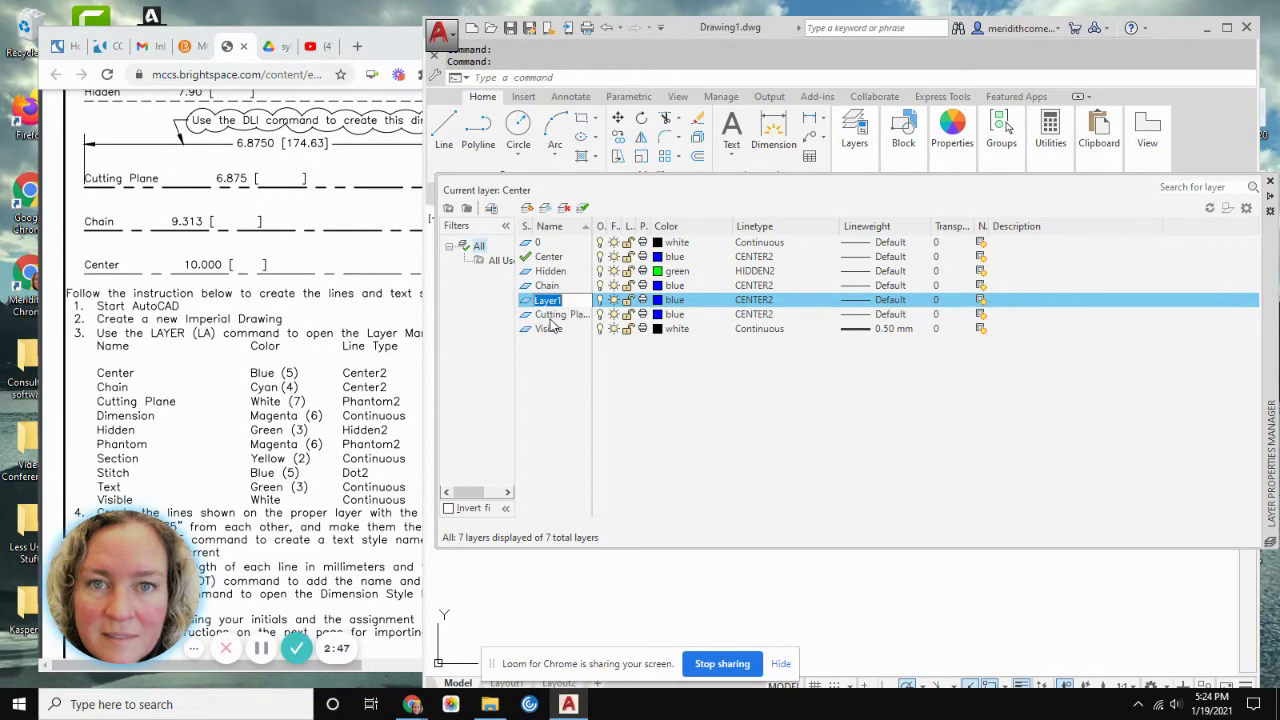
text(Dime)
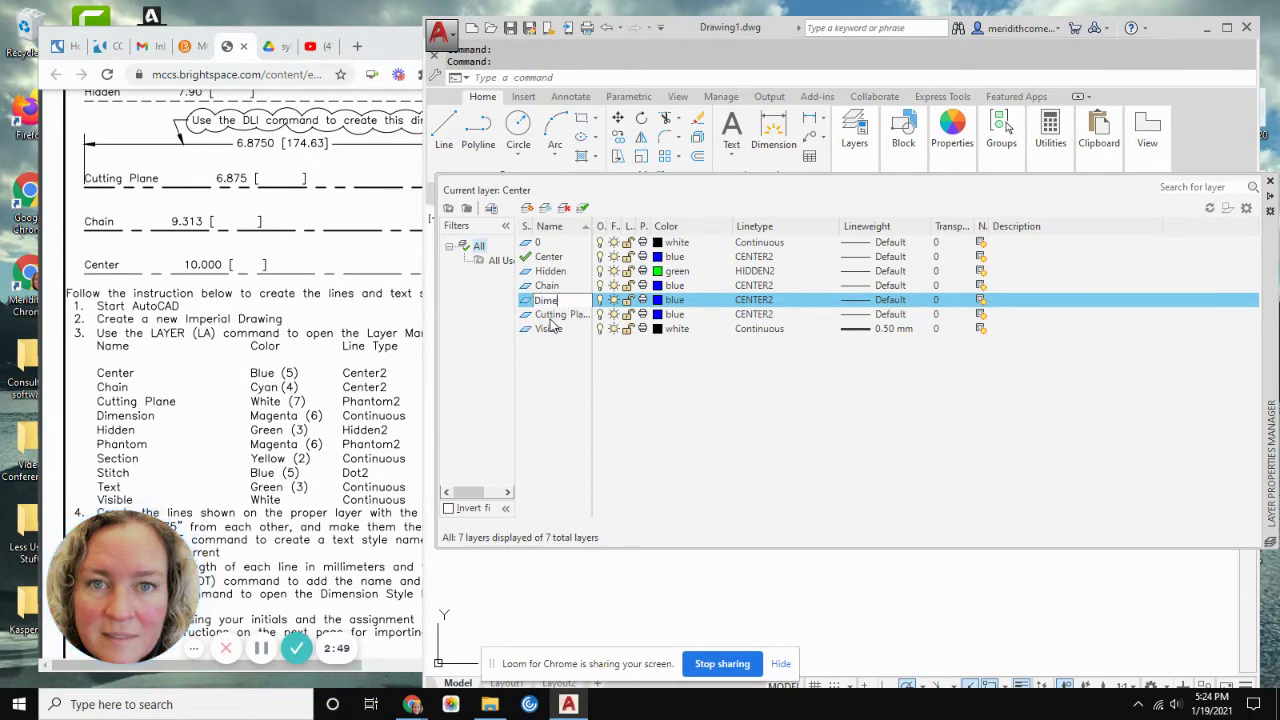
text(nsion)
key(Return)
key(alt+n)
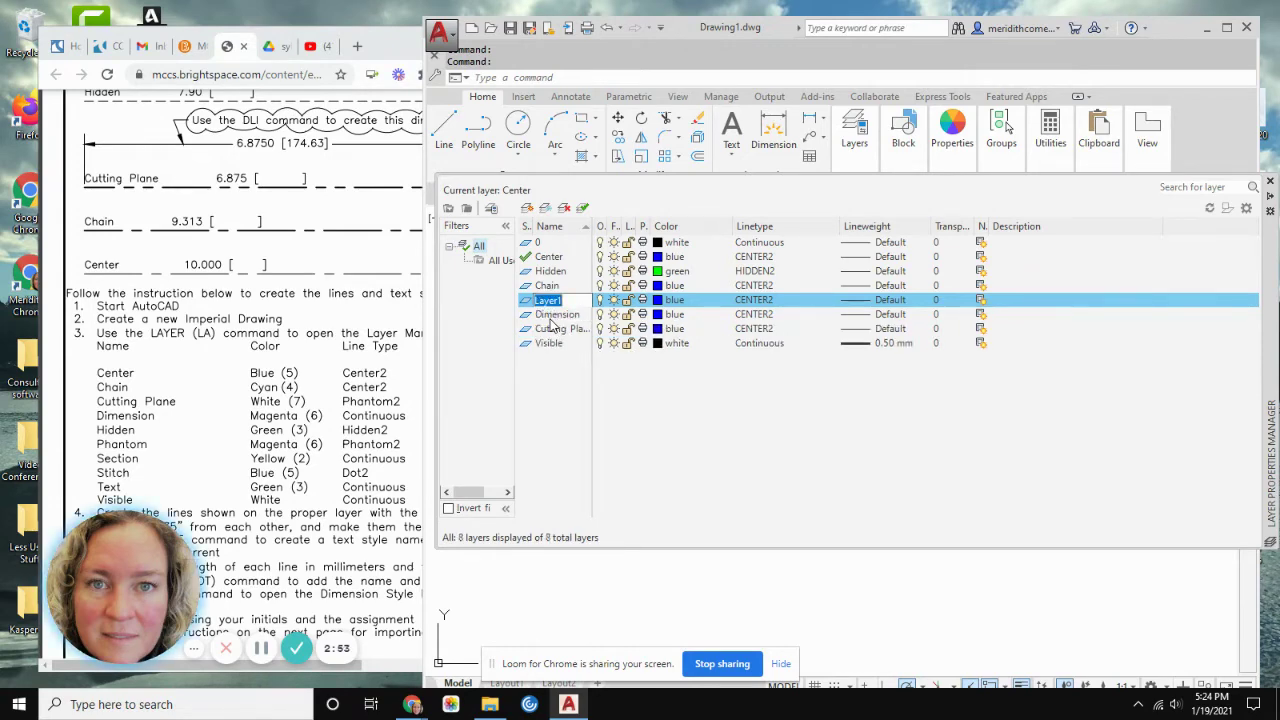
text(Phantom)
key(Return)
key(alt+n)
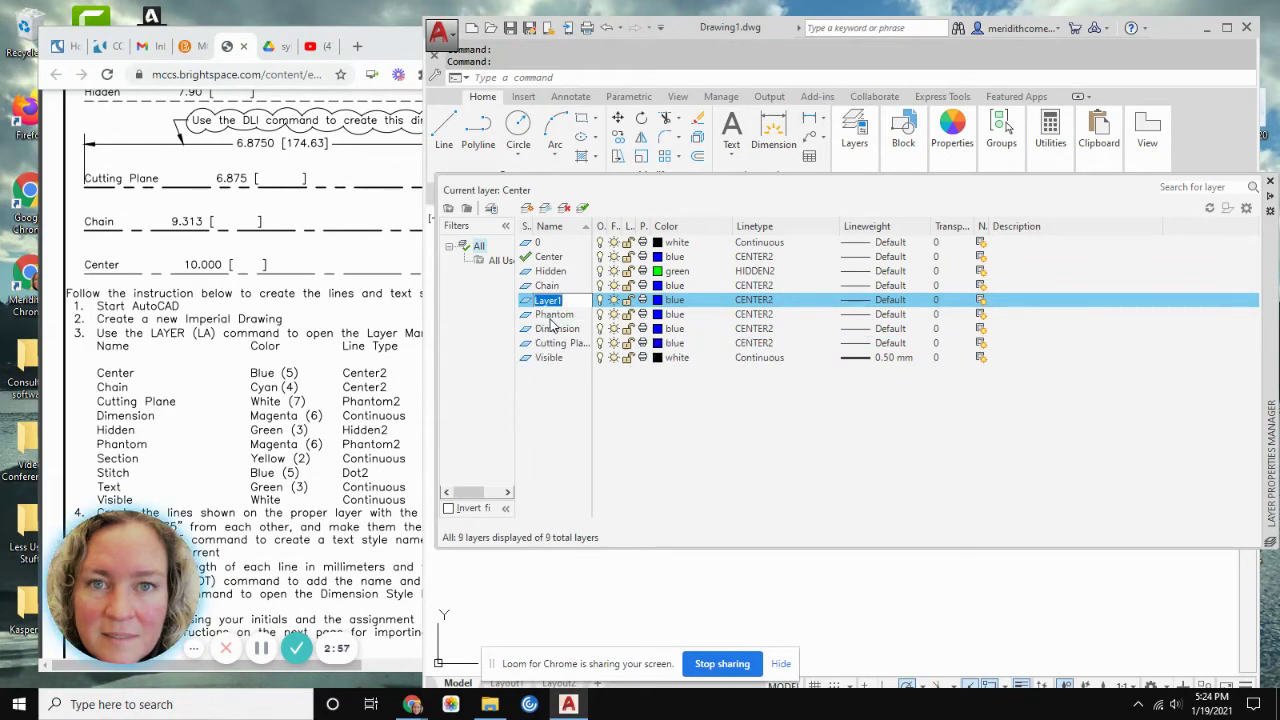
text(Section)
key(Return)
Add the Stitch and Text layers, then sort the layer list alphabetically
key(alt+n)
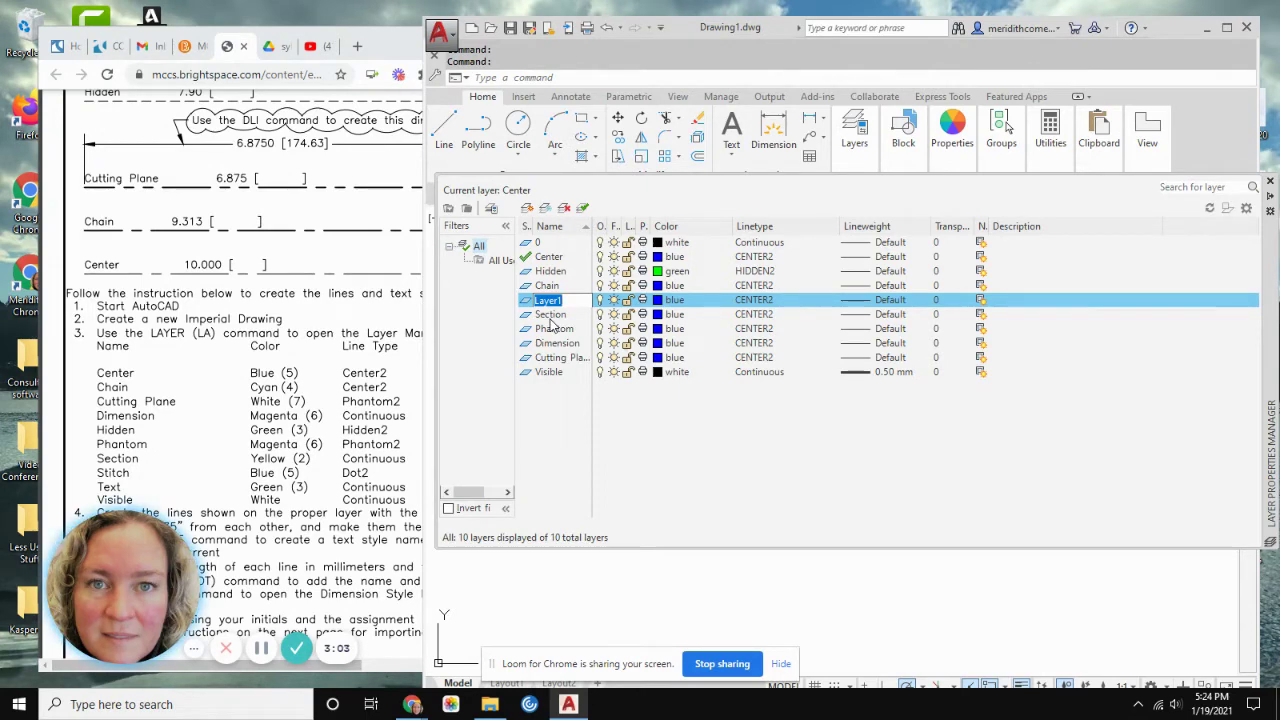
text(Stitch)
key(Return)
key(alt+n)
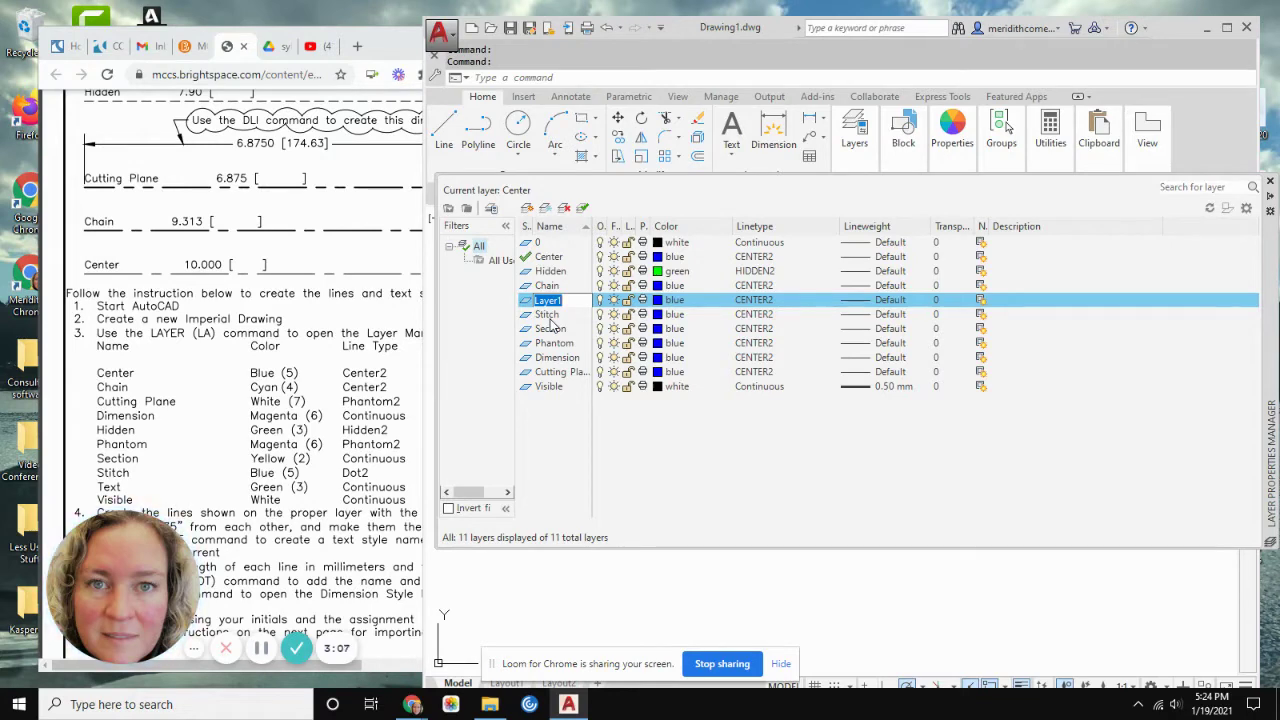
text(Tex)
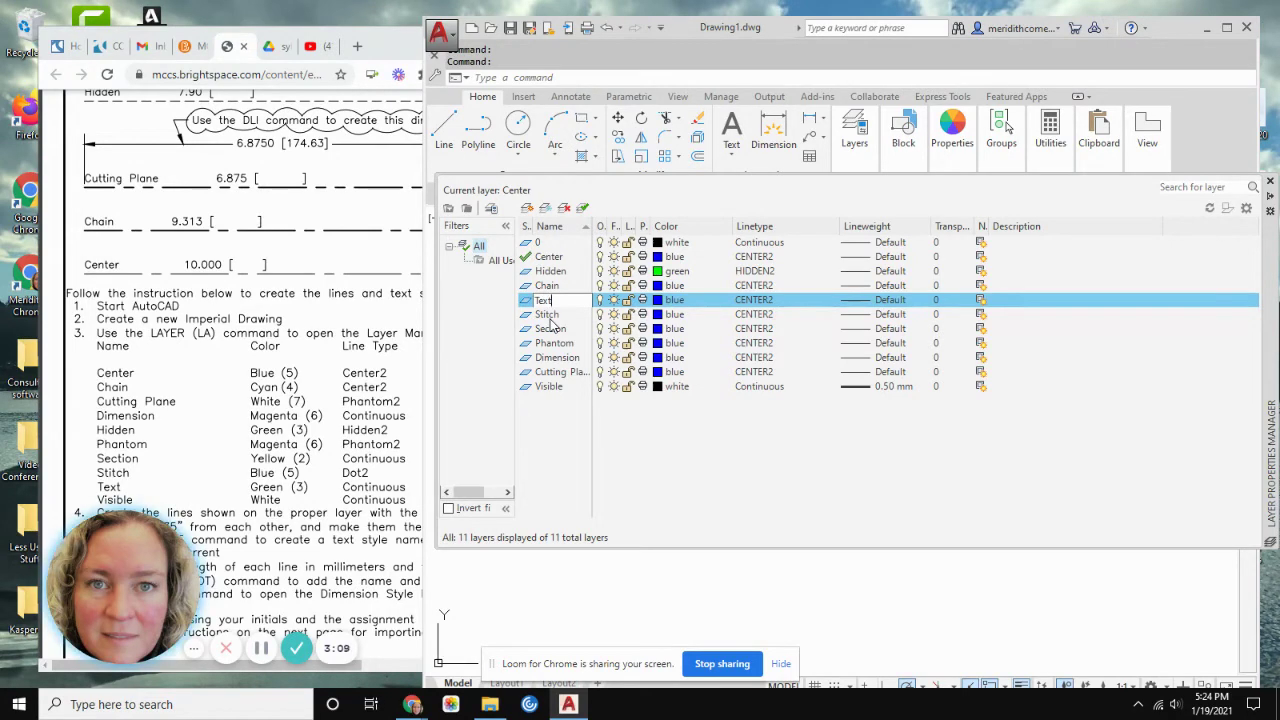
text(t)
key(Return)
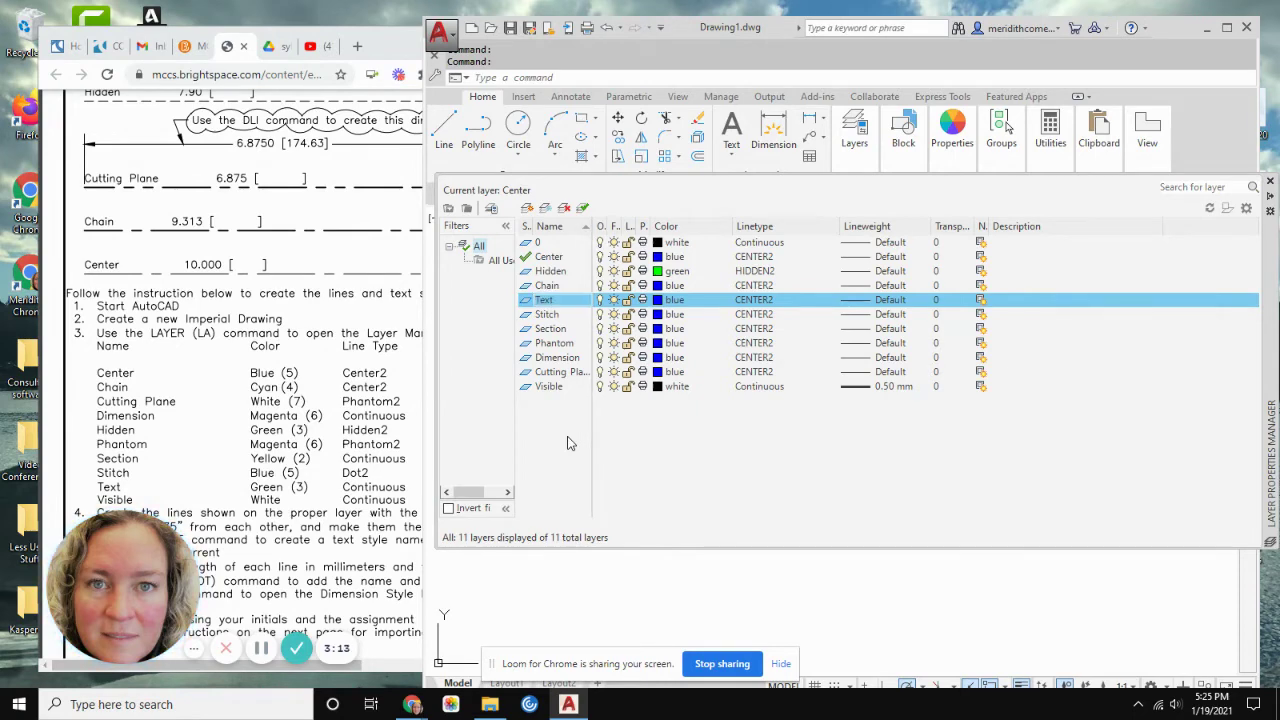
click(890, 462)
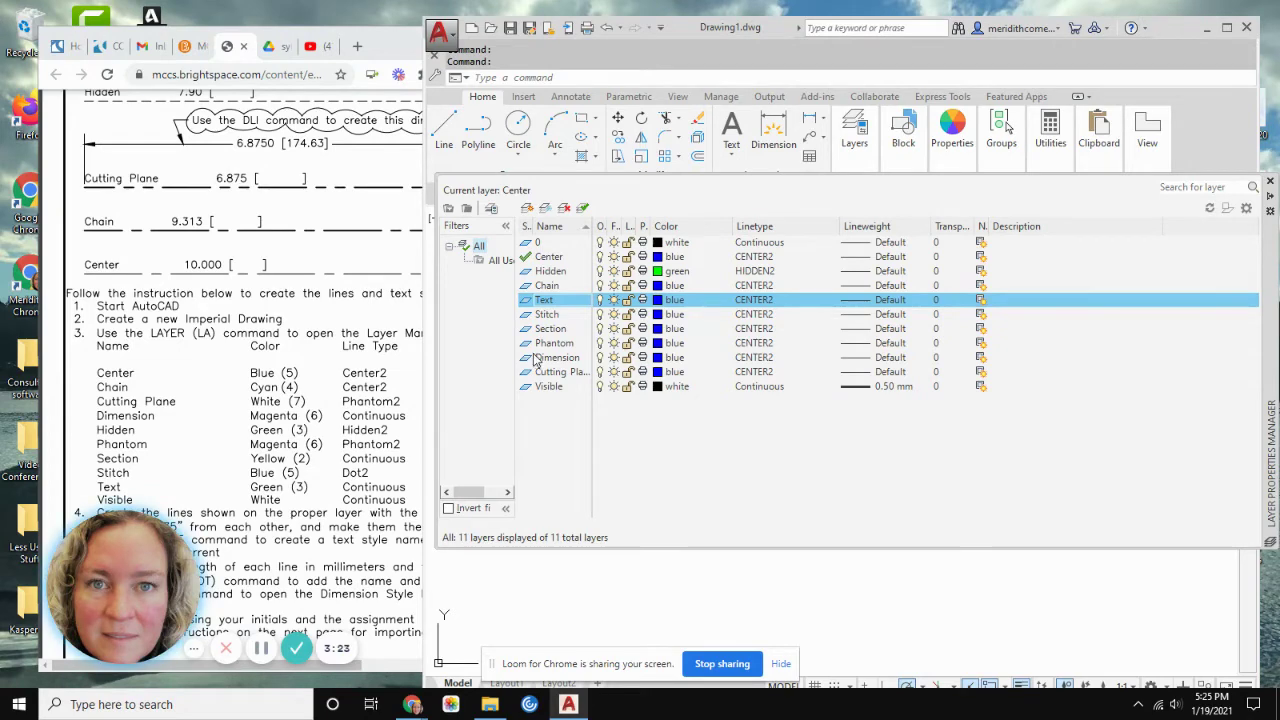
click(1211, 210)
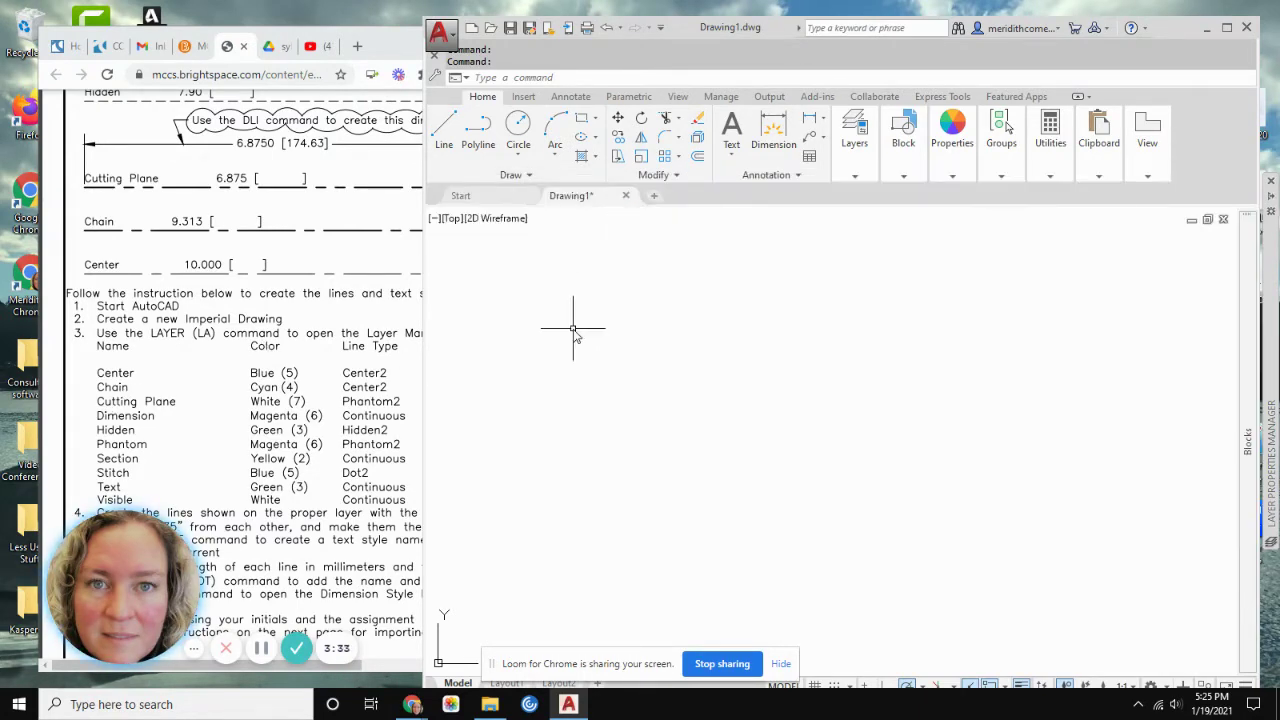
Reopen the layer manager and set the Chain layer colour to cyan
text(la)
key(Return)
key(Return)
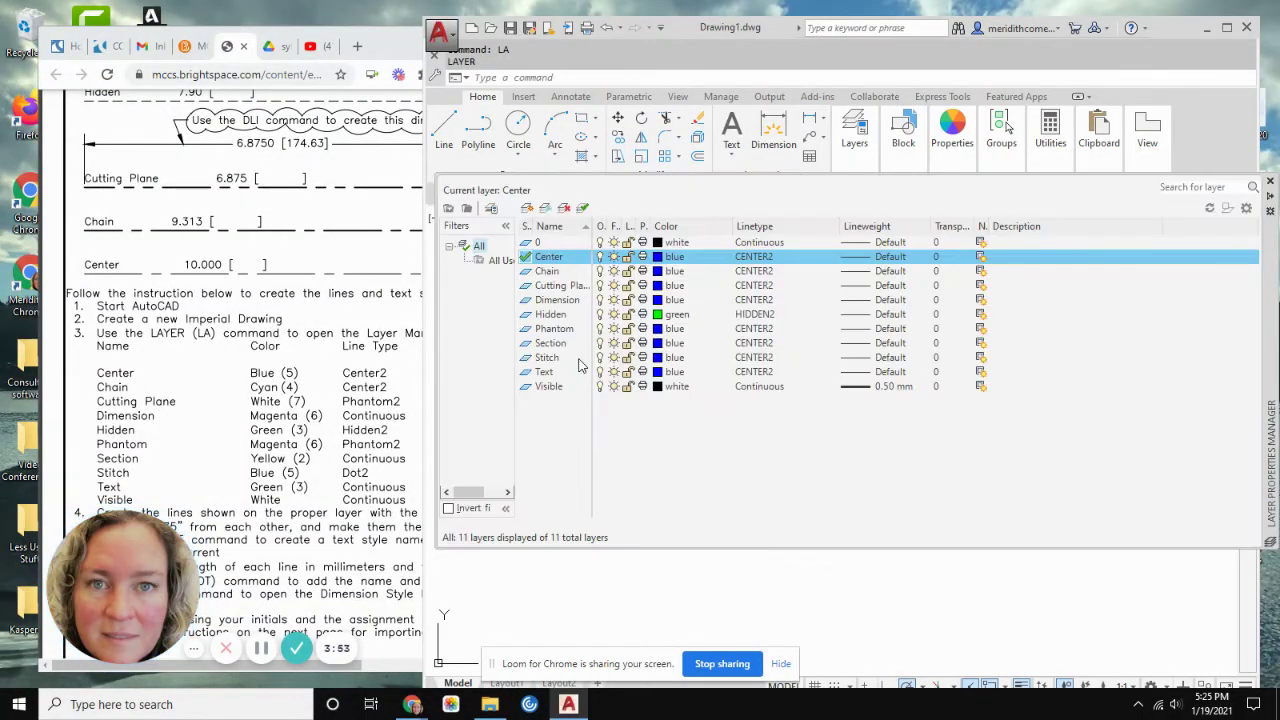
click(670, 271)
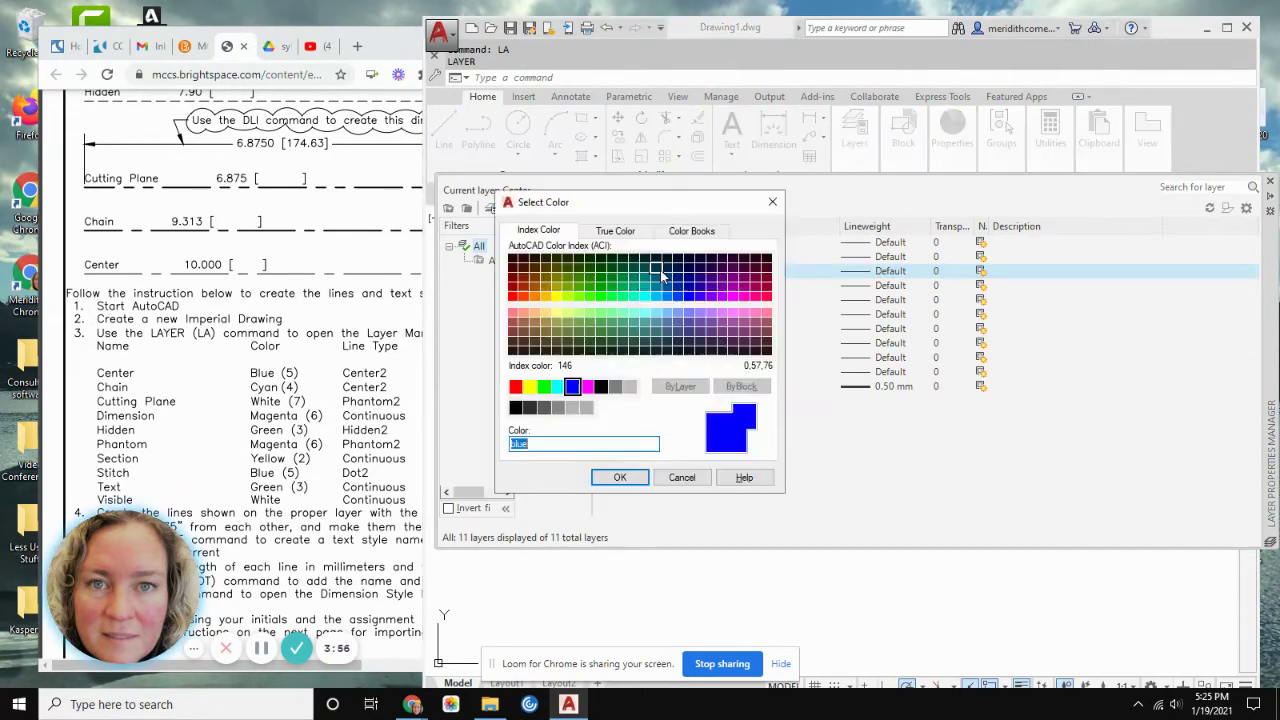
click(557, 386)
click(620, 477)
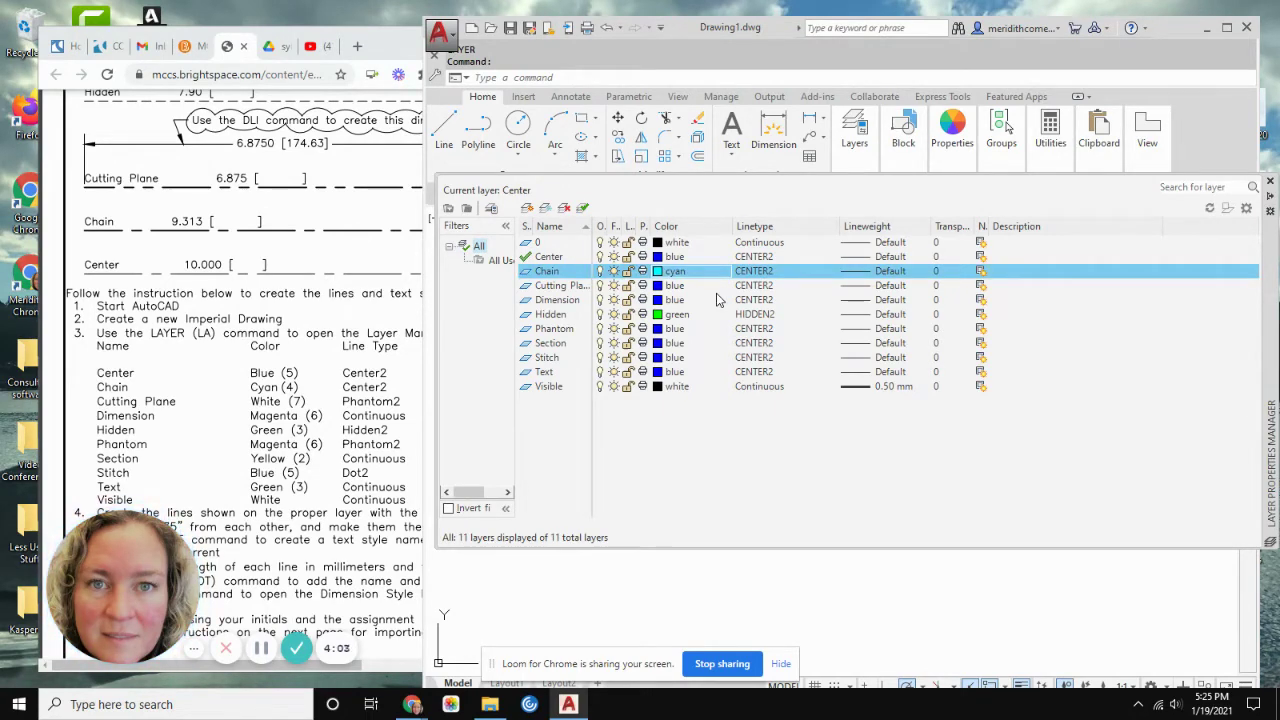
Set both the Dimension and Phantom layers to magenta
click(560, 300)
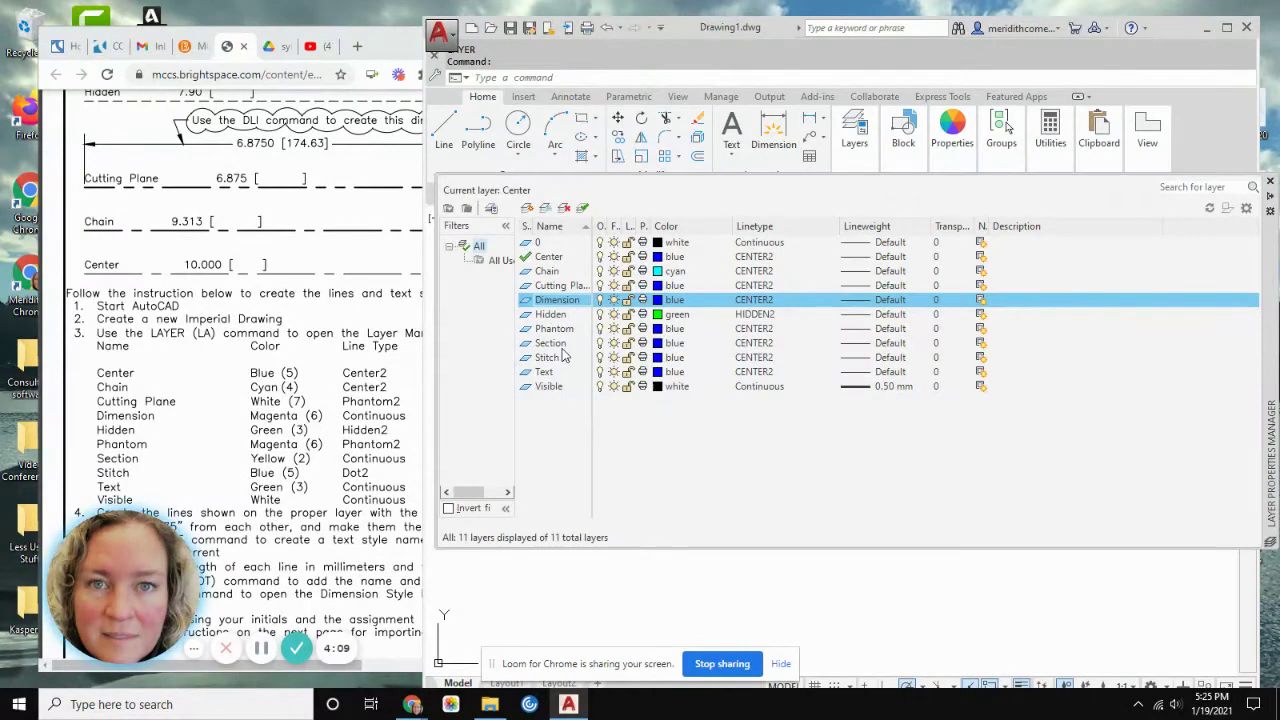
ctrl+click(558, 329)
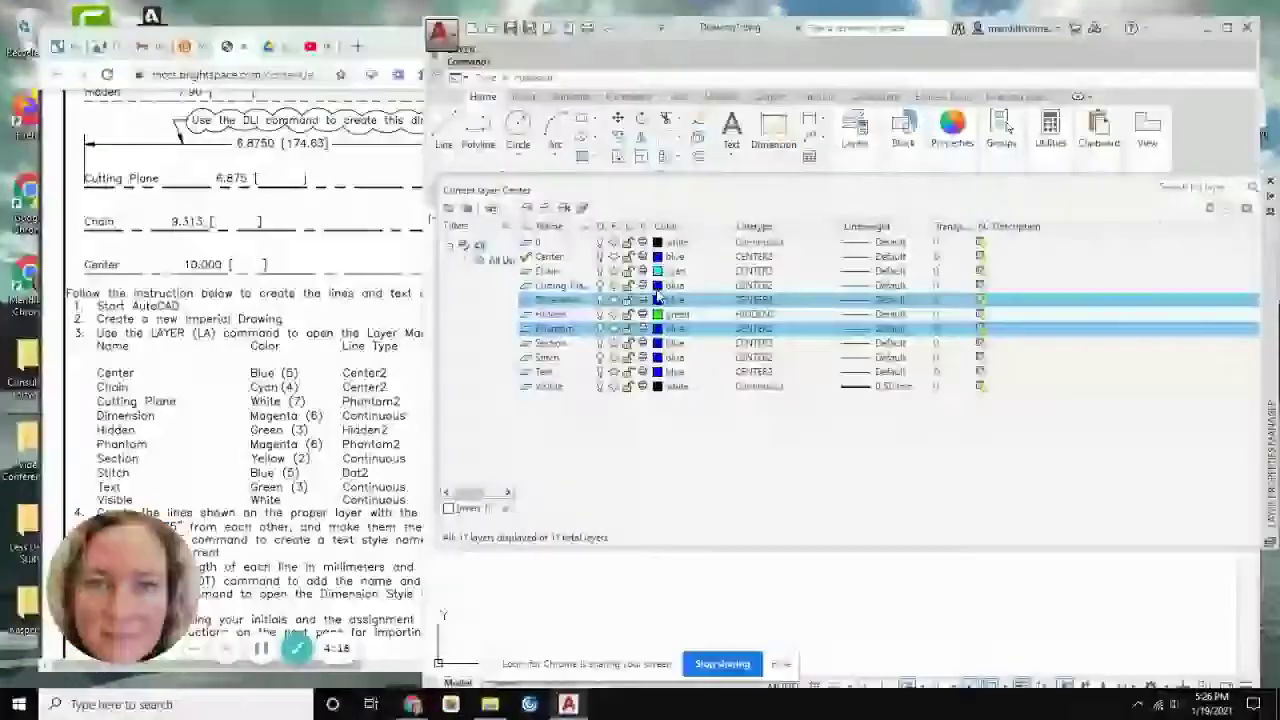
click(658, 331)
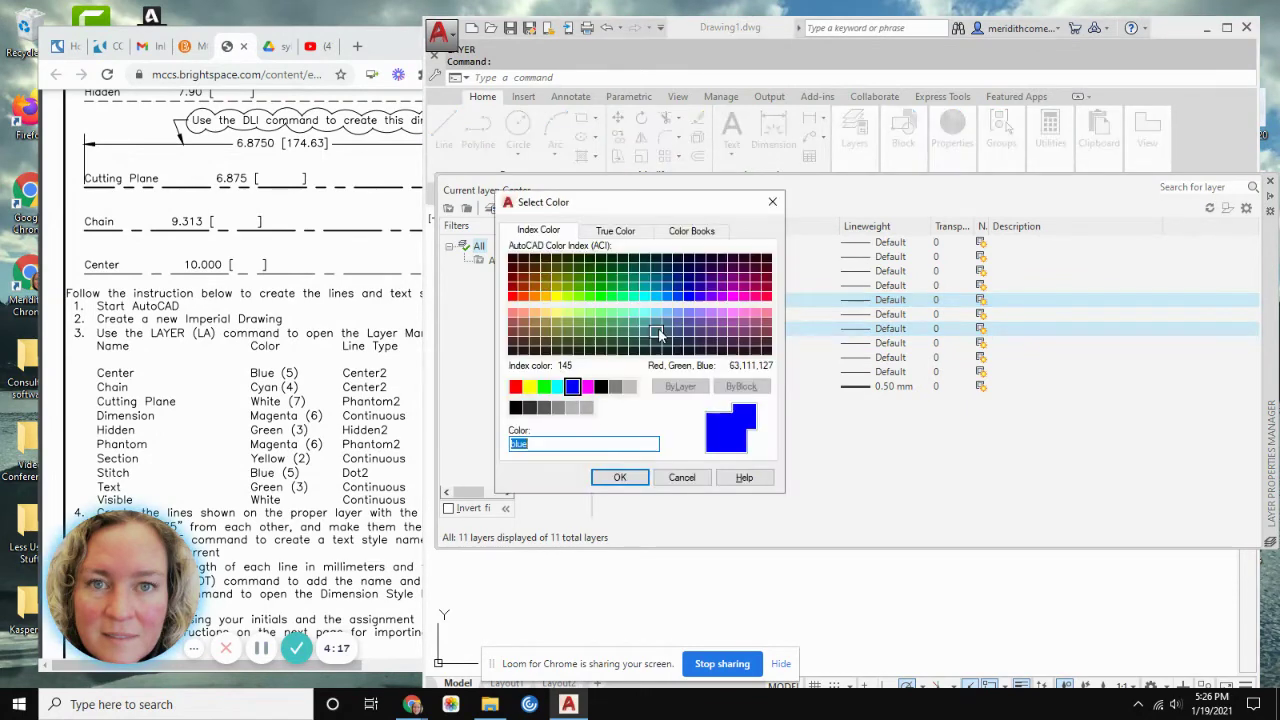
click(587, 387)
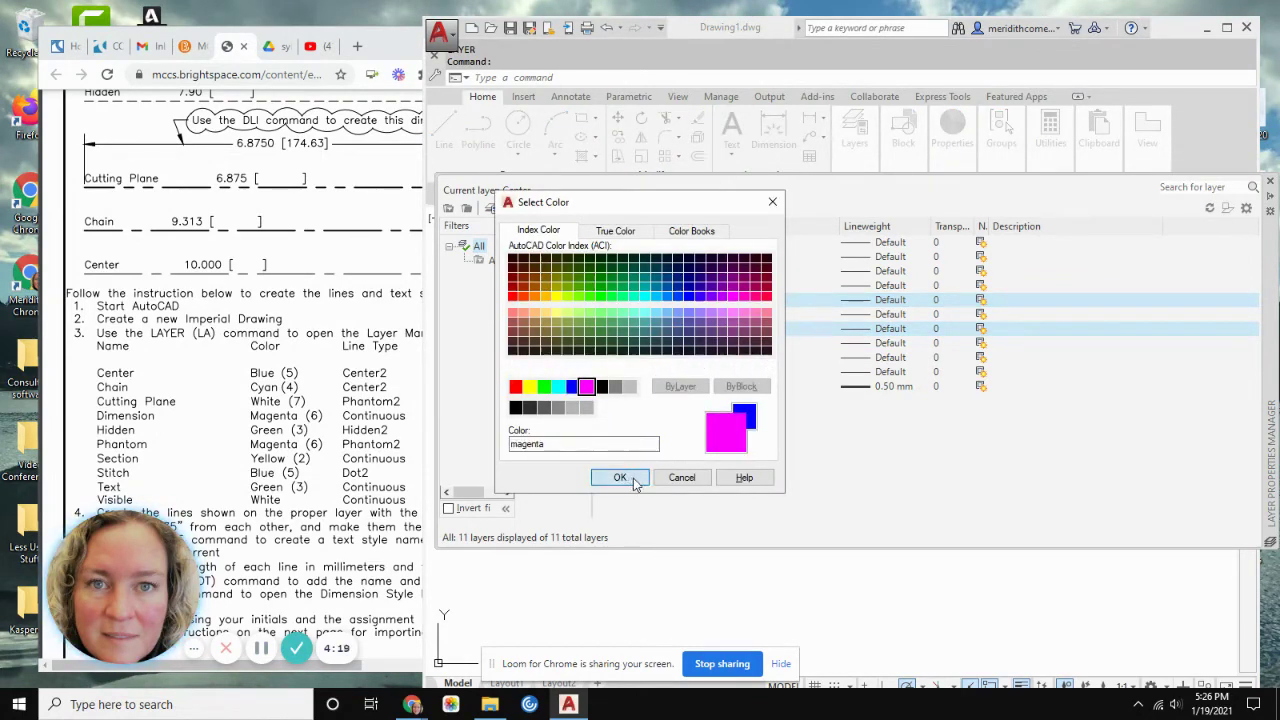
click(620, 477)
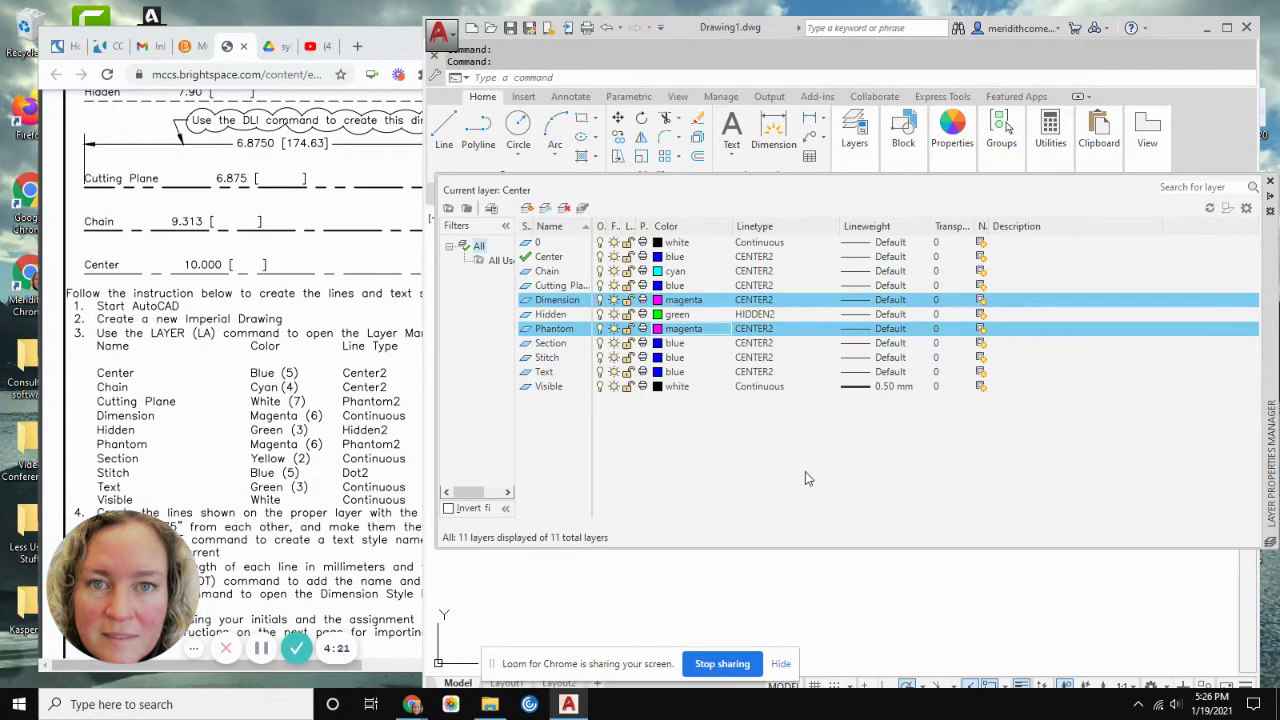
click(717, 454)
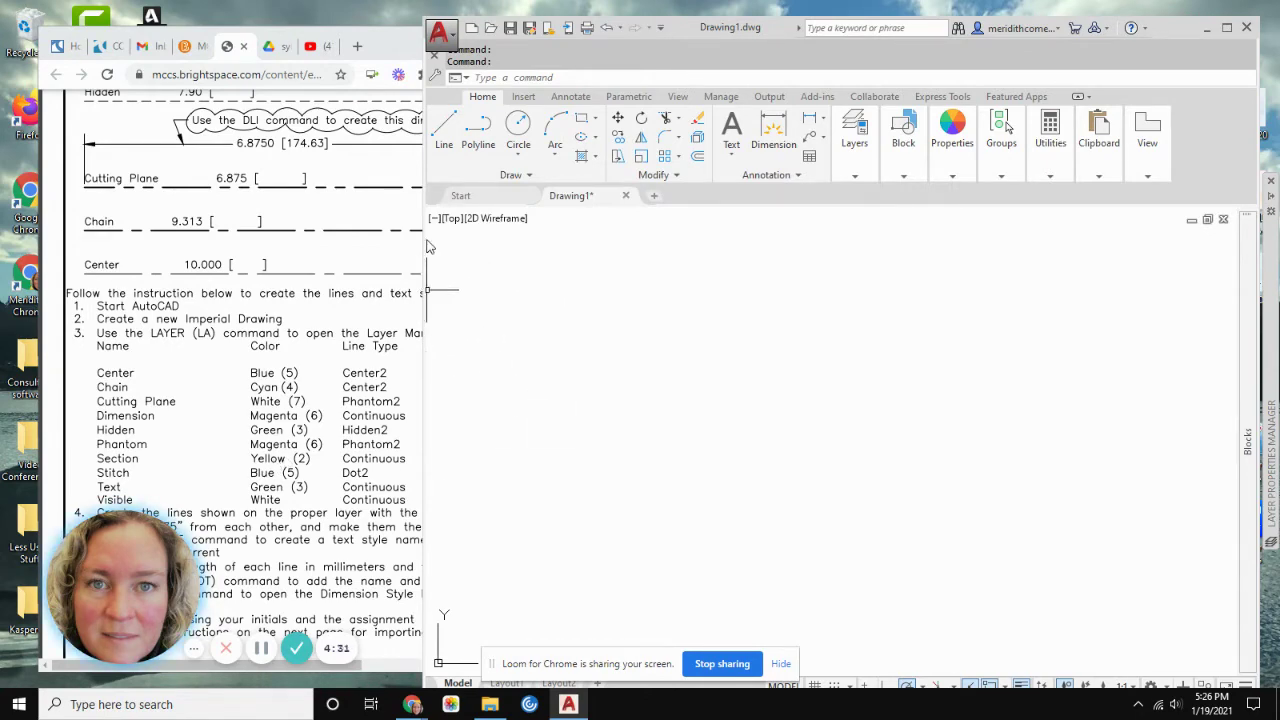
Cancel an accidental MLEADER, reopen the layer manager with LA, and shift it left
text(la)
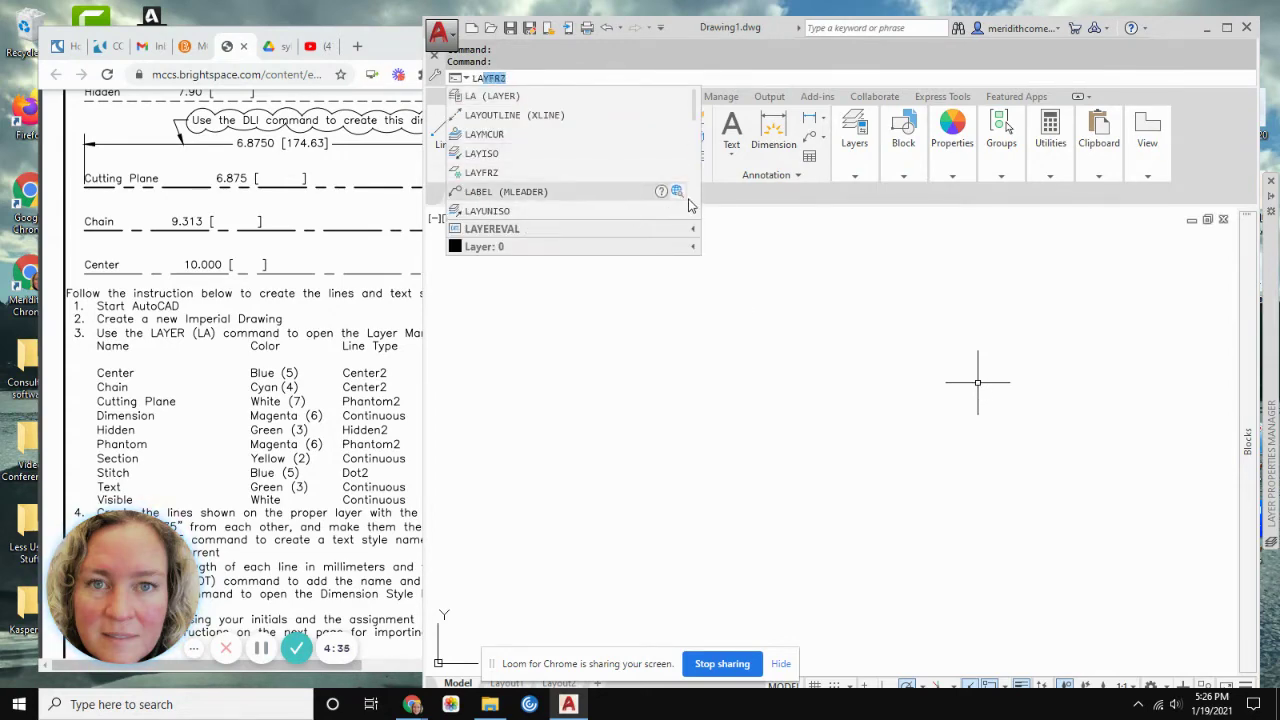
click(556, 191)
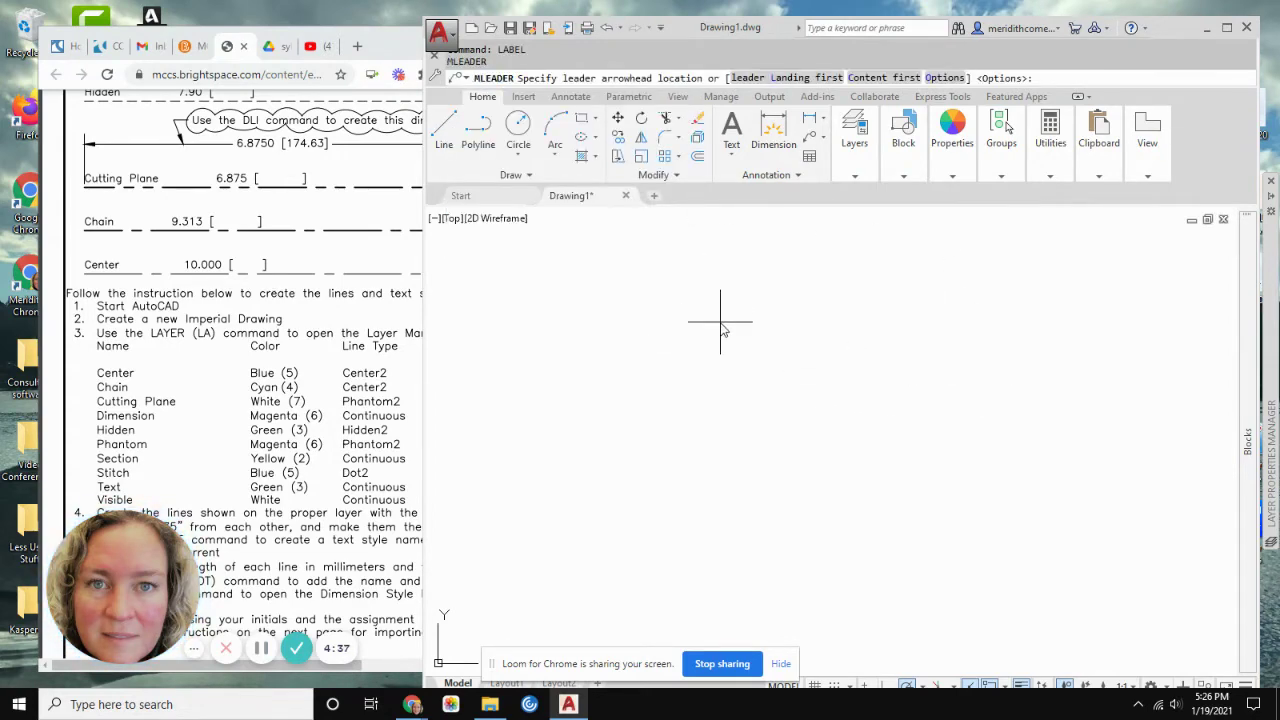
key(Escape)
text(la)
key(Return)
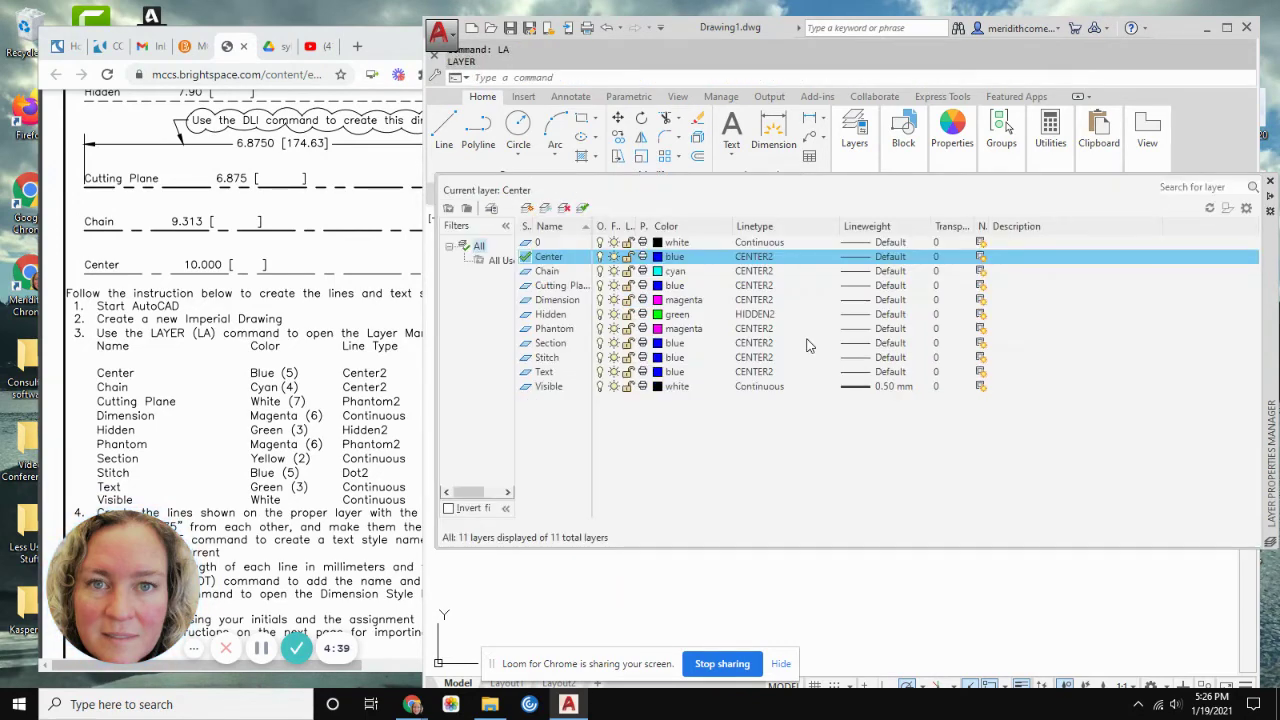
drag(1268, 305, 1226, 283)
click(1145, 630)
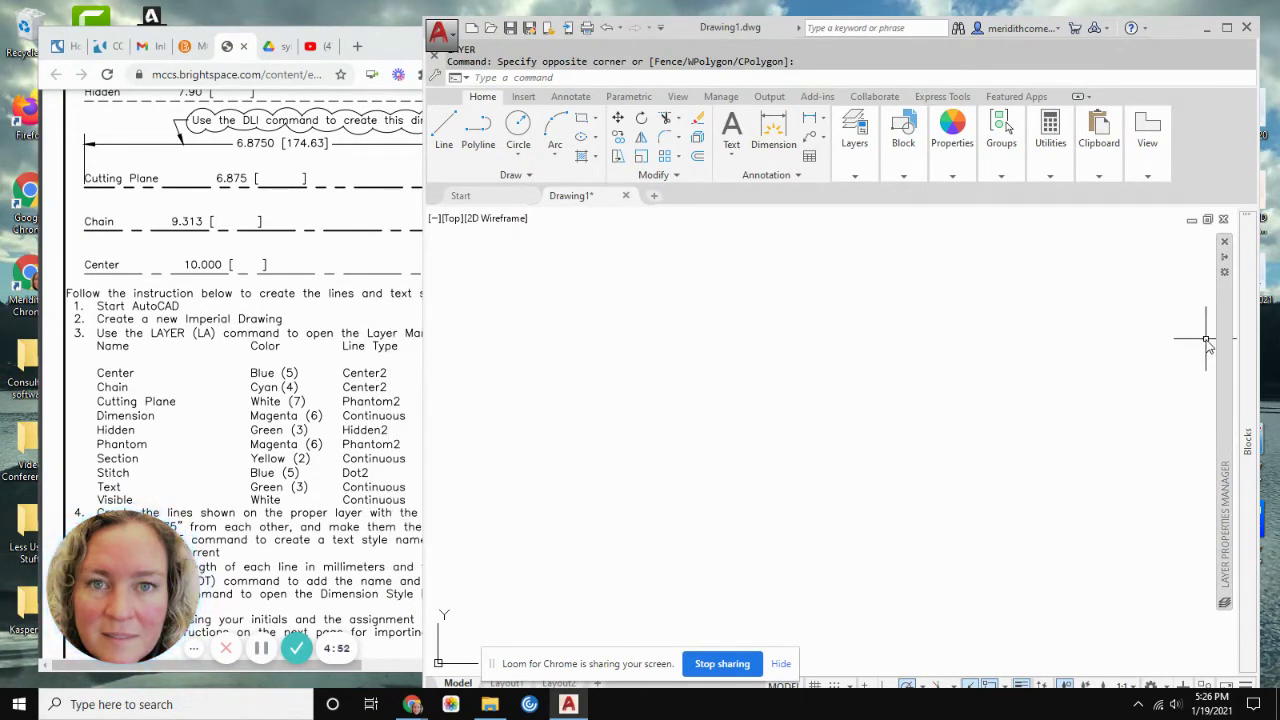
Set the Section layer colour to yellow
mouse_move(1228, 335)
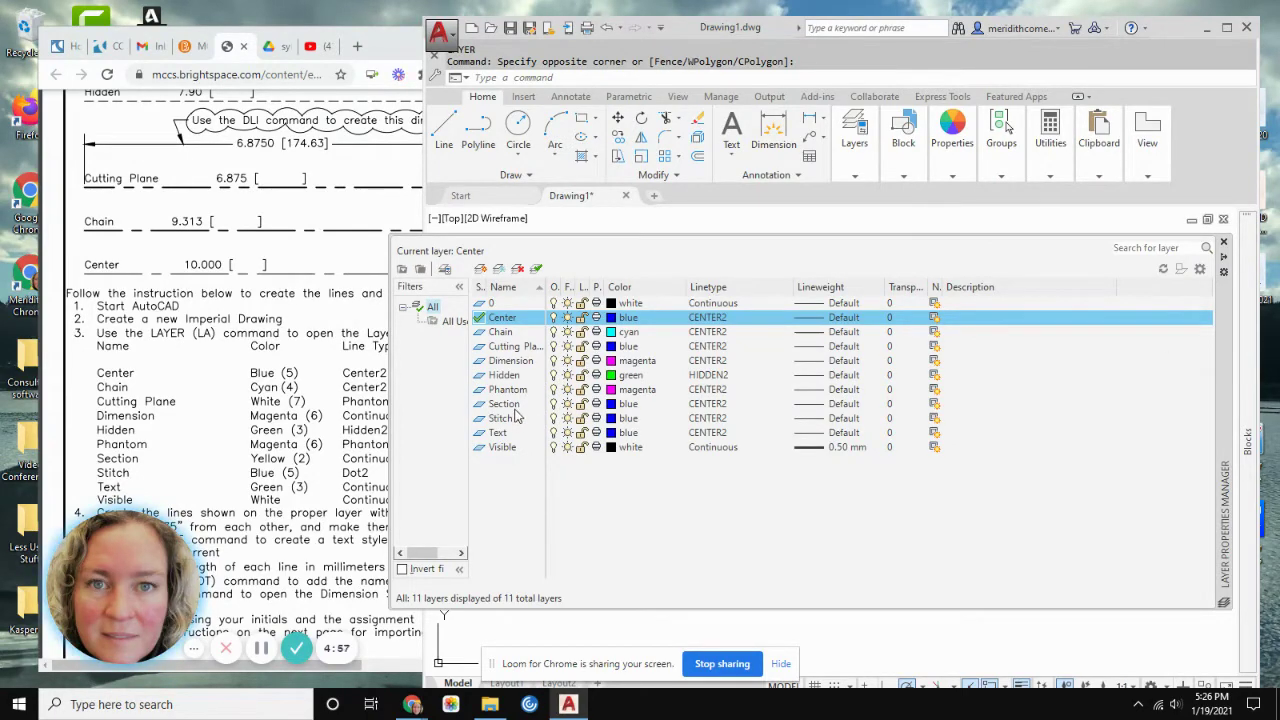
click(612, 404)
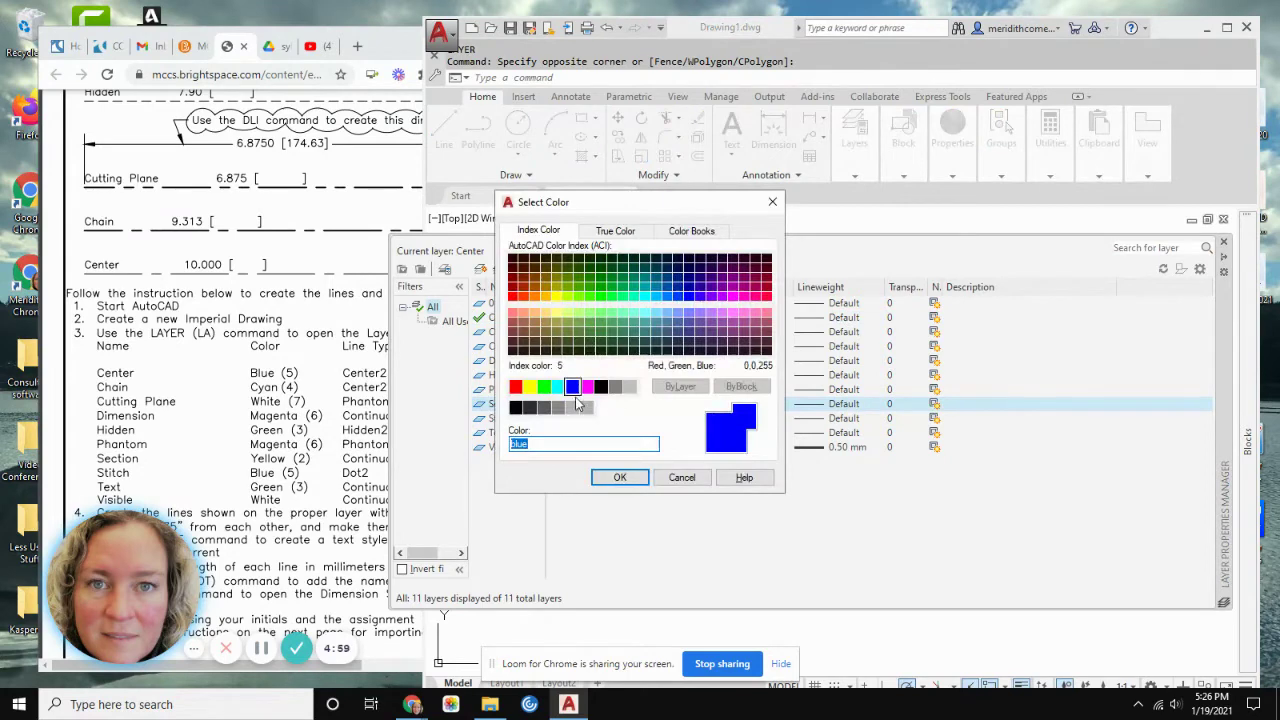
click(529, 386)
click(618, 477)
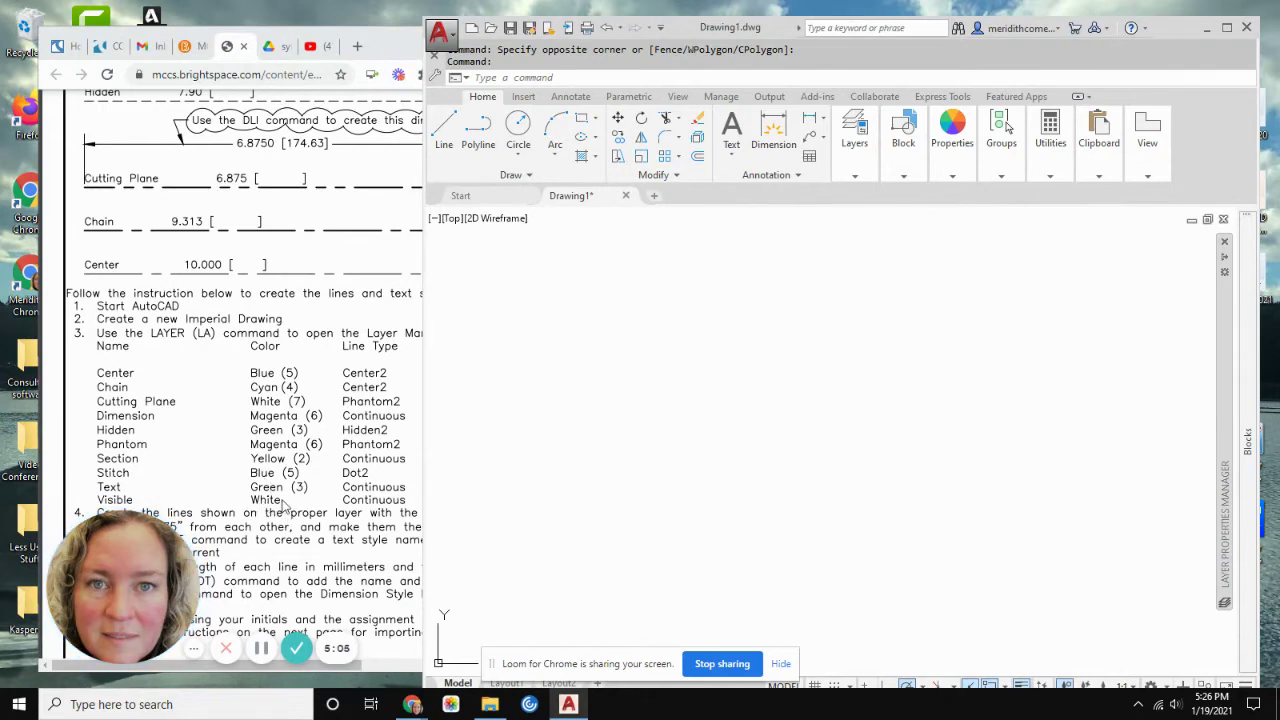
Set the Text layer colour to green and widen the layer name column
mouse_move(1224, 340)
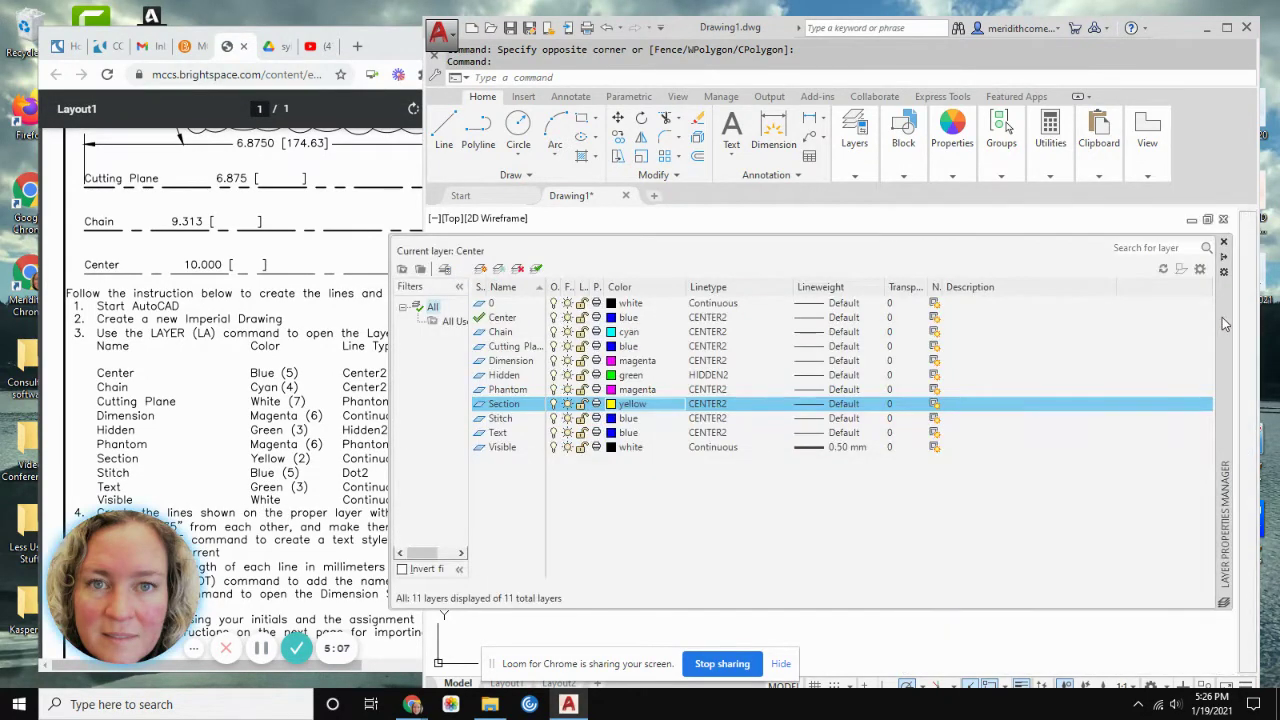
click(610, 434)
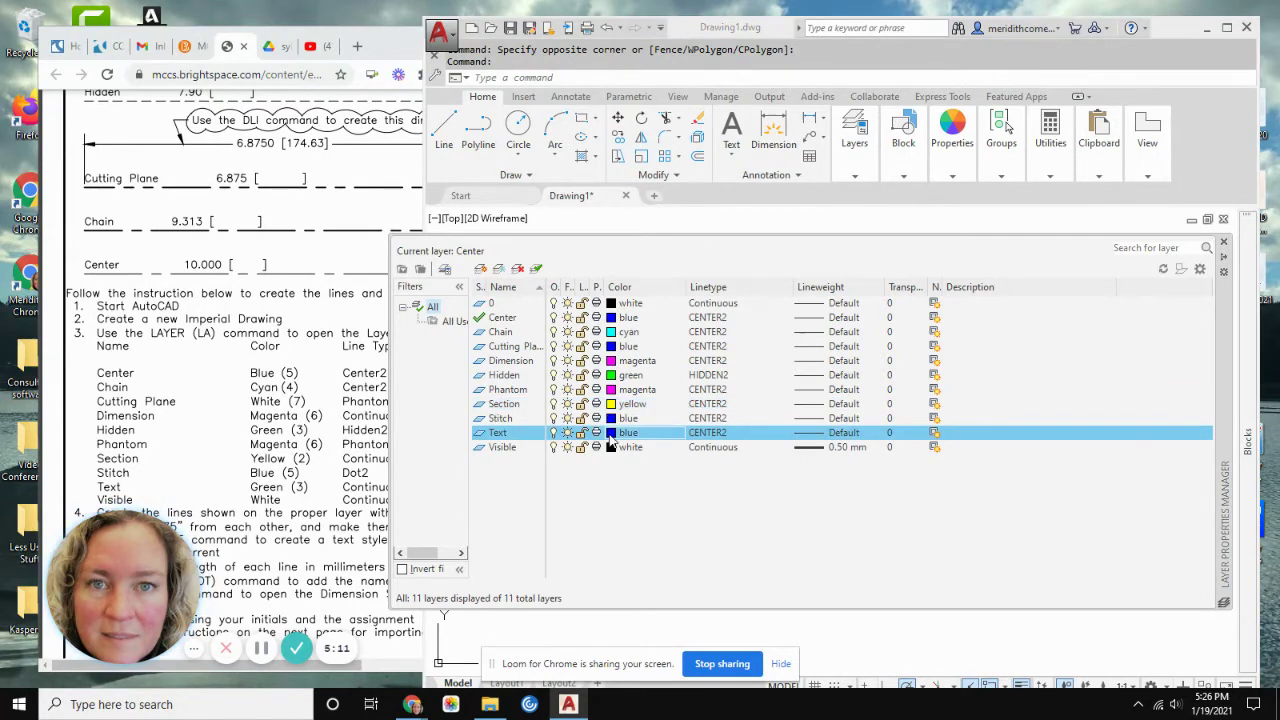
click(543, 386)
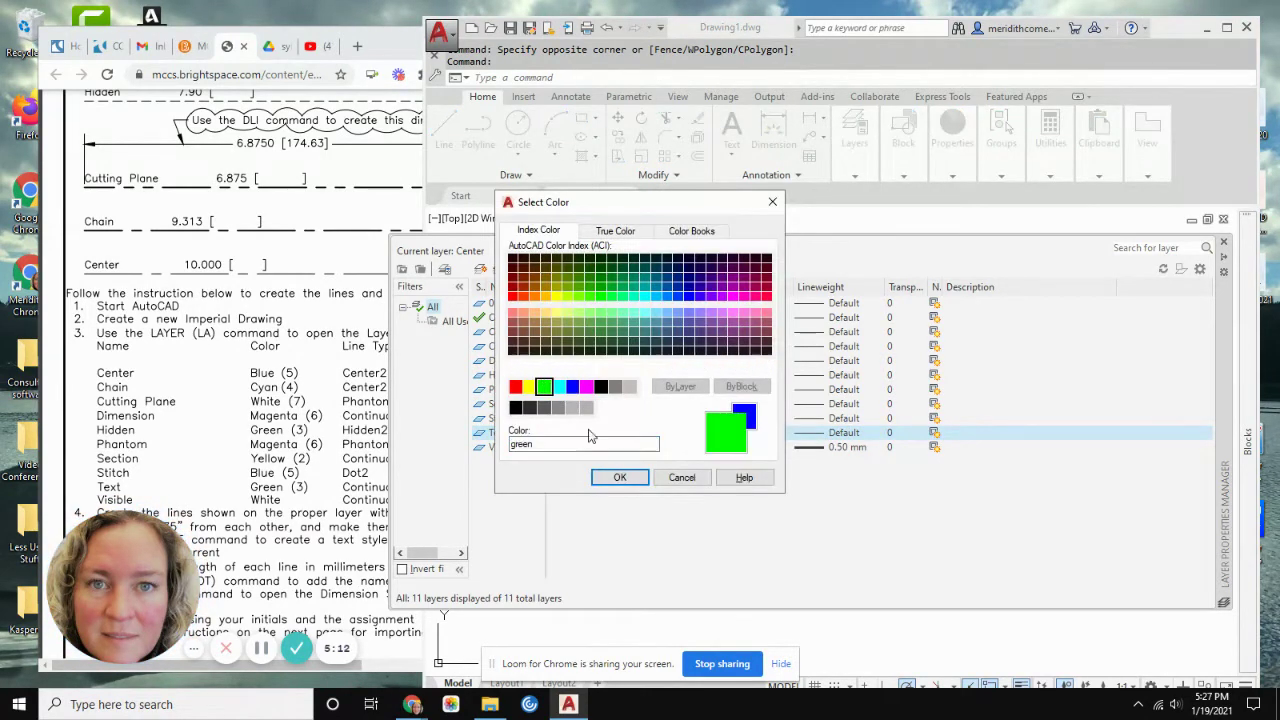
click(620, 477)
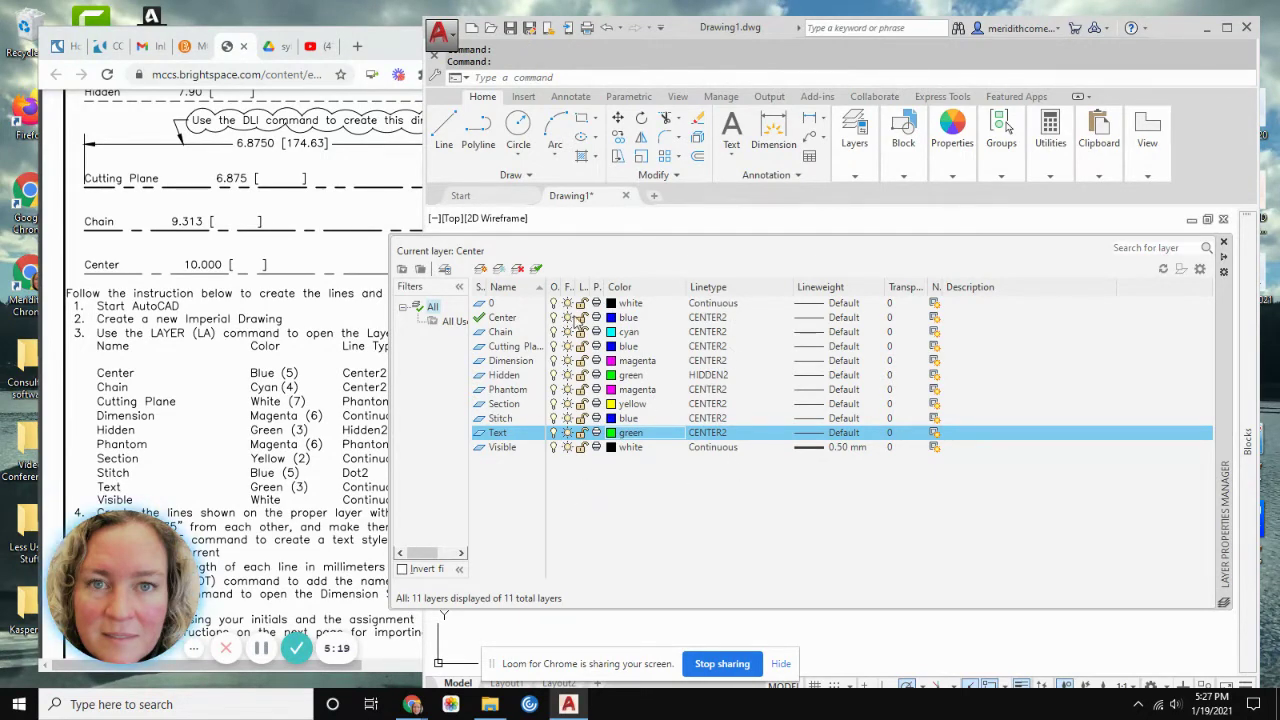
drag(549, 288, 572, 288)
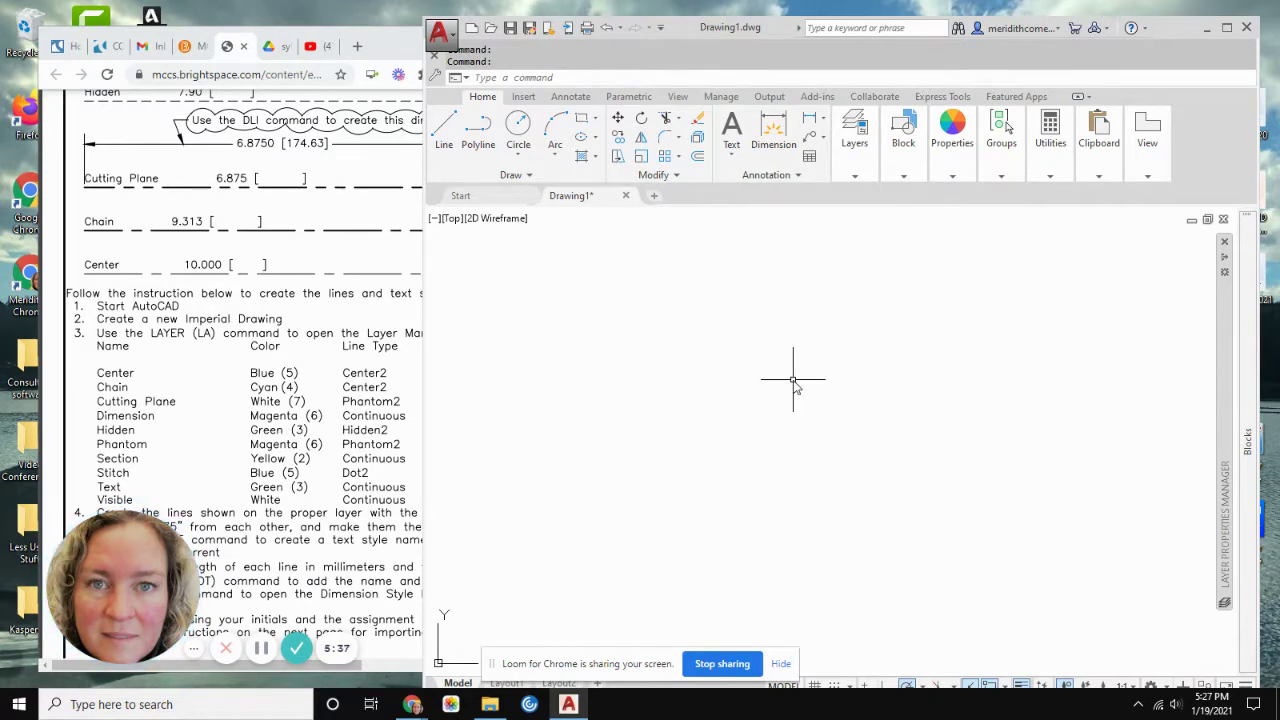
Select Visible, Section, Dimension and Text layers together and give them the Continuous linetype
mouse_move(1220, 352)
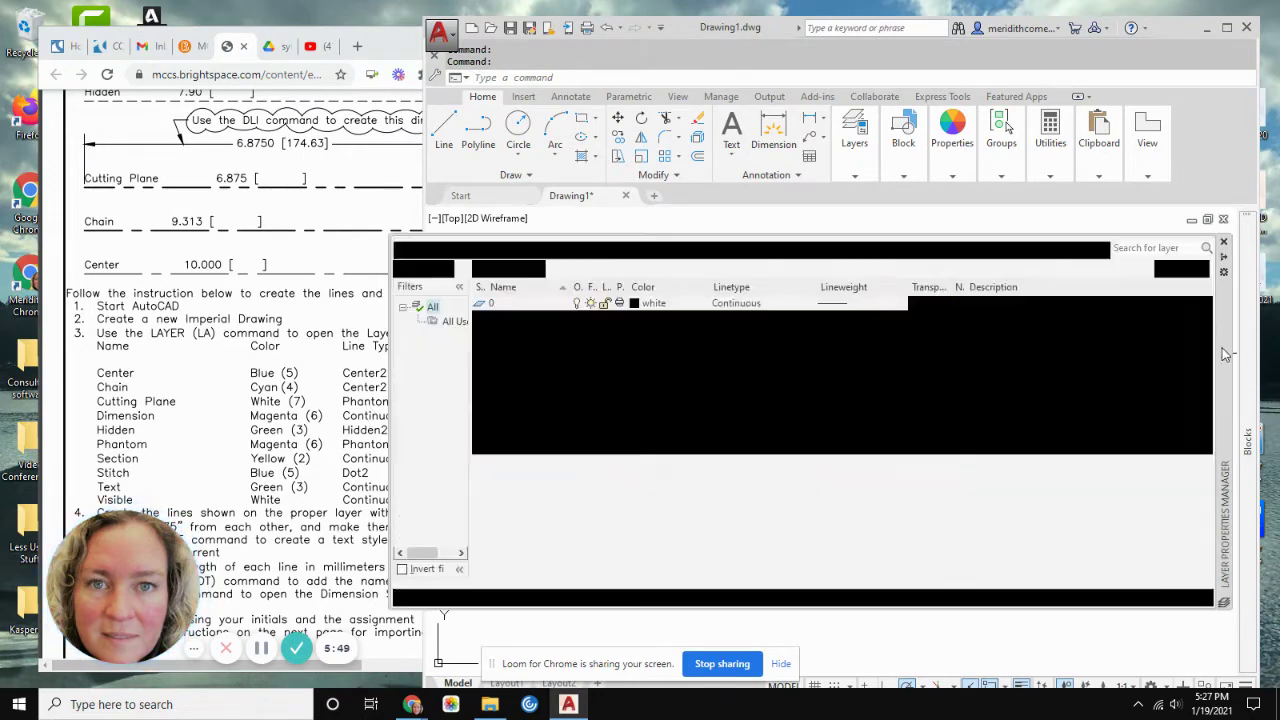
click(505, 447)
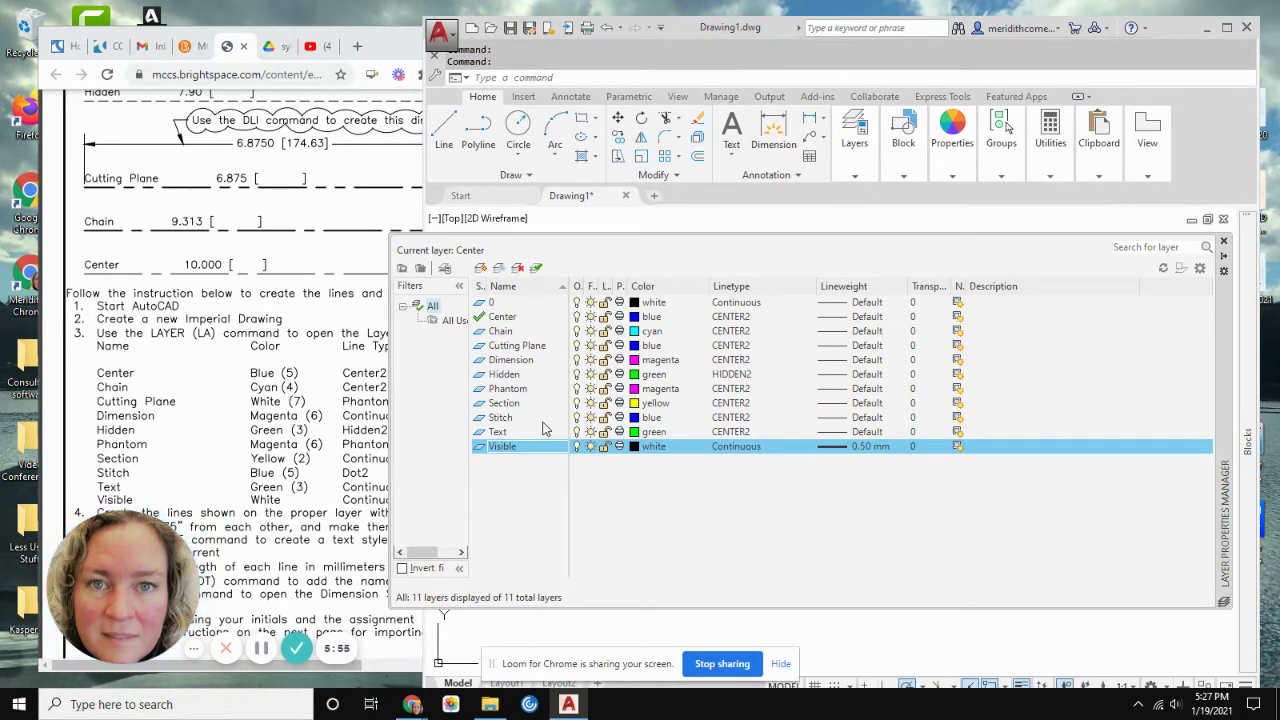
ctrl+click(505, 403)
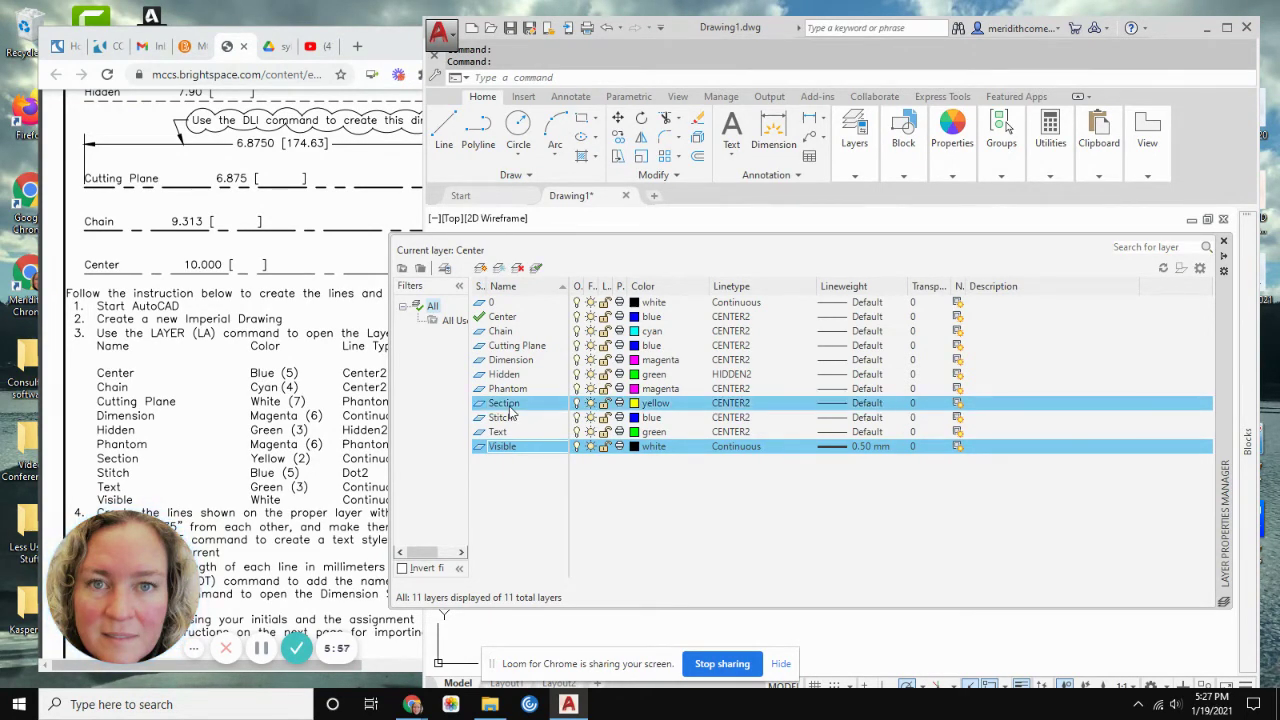
ctrl+click(512, 360)
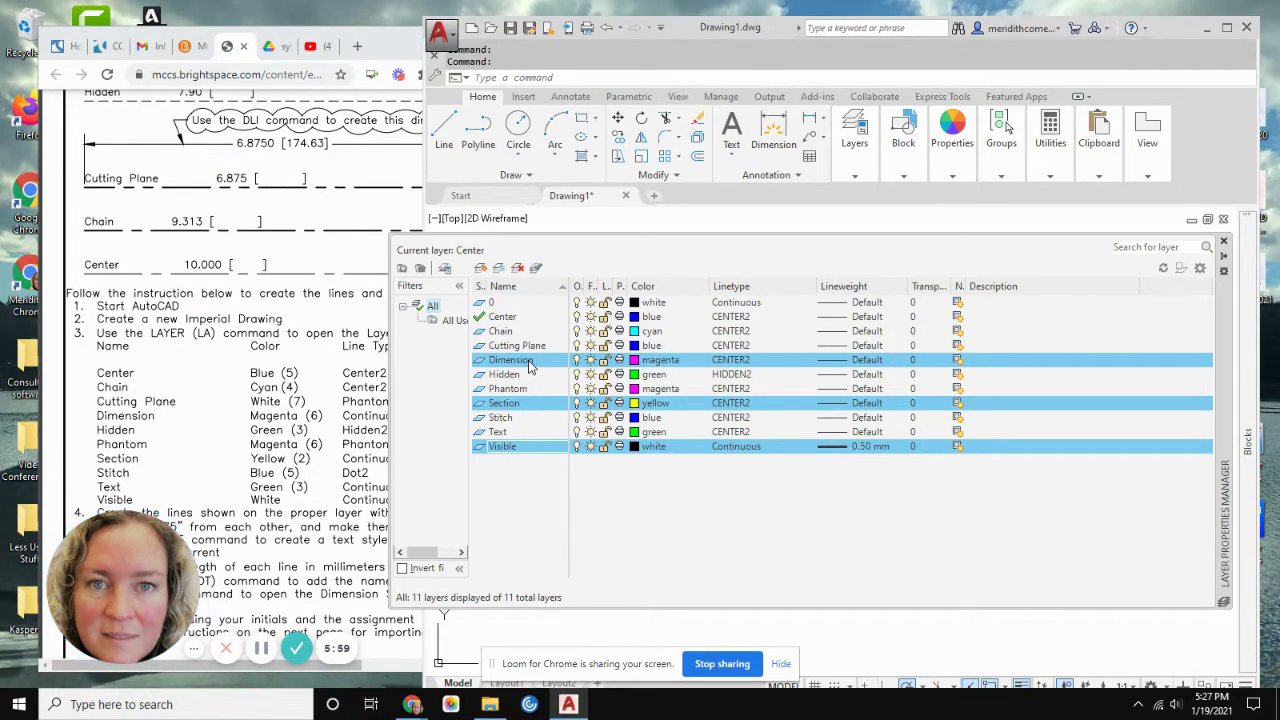
ctrl+click(497, 432)
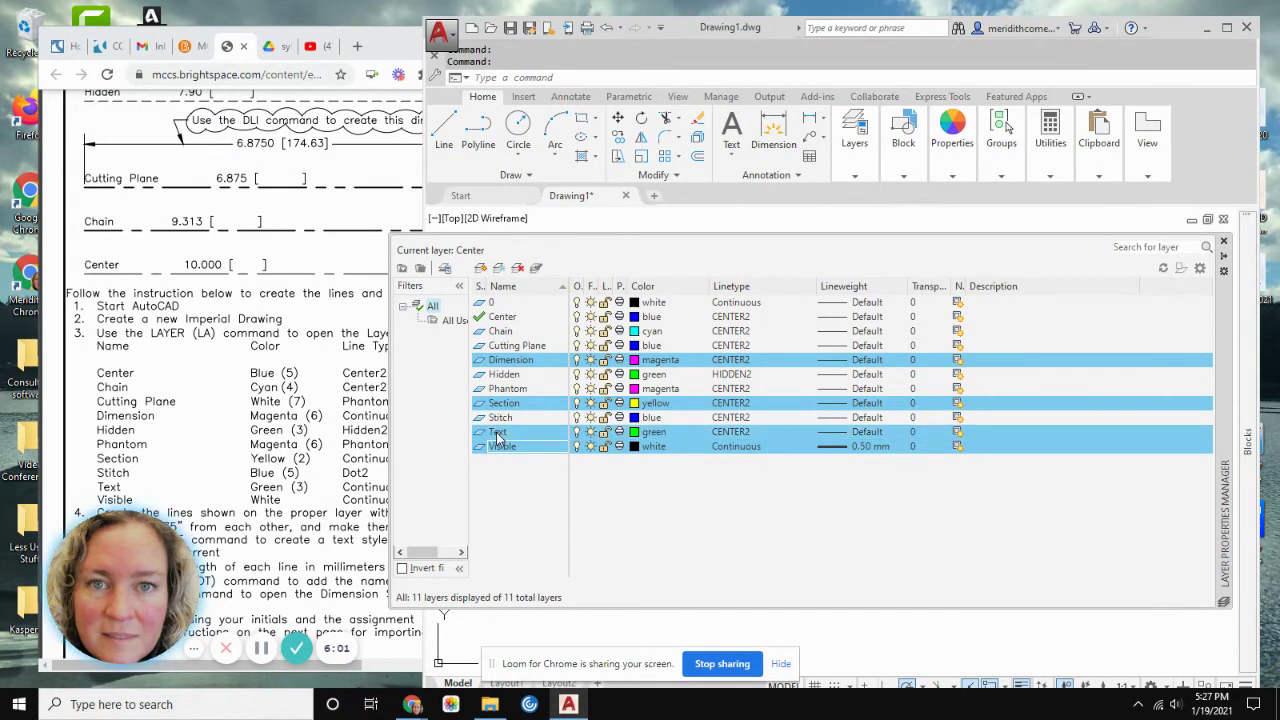
click(737, 362)
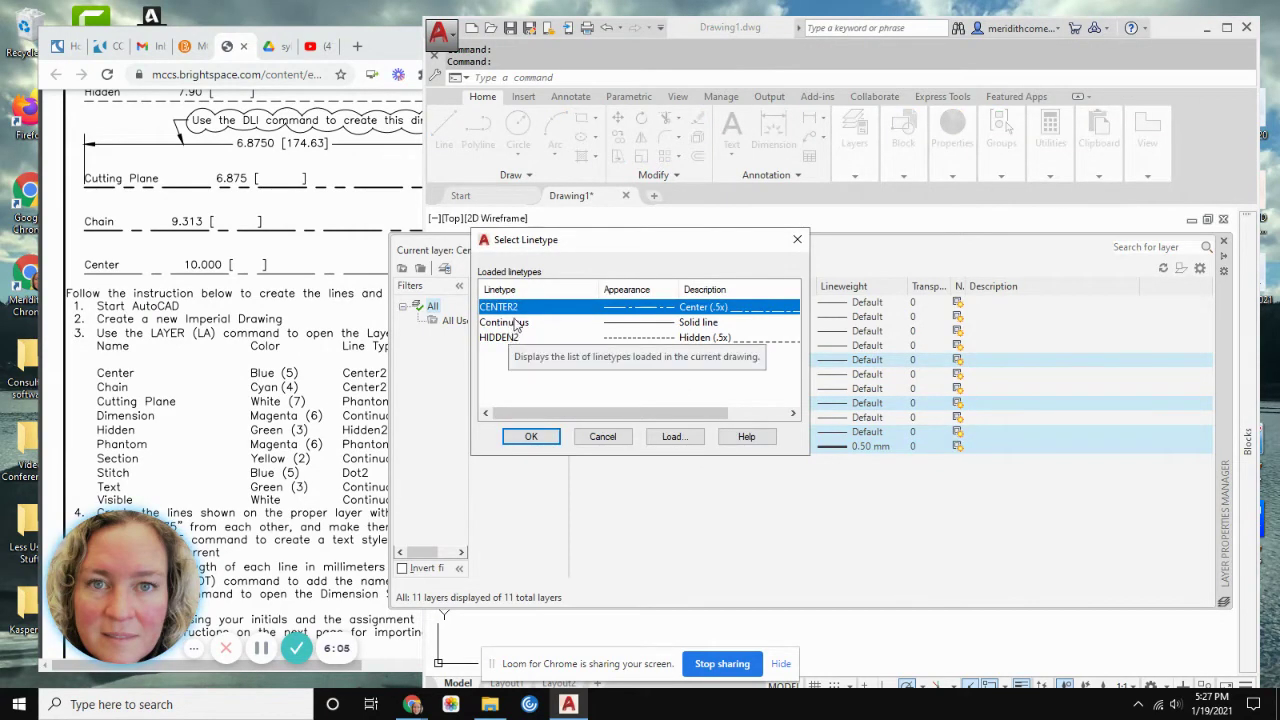
click(514, 323)
click(530, 438)
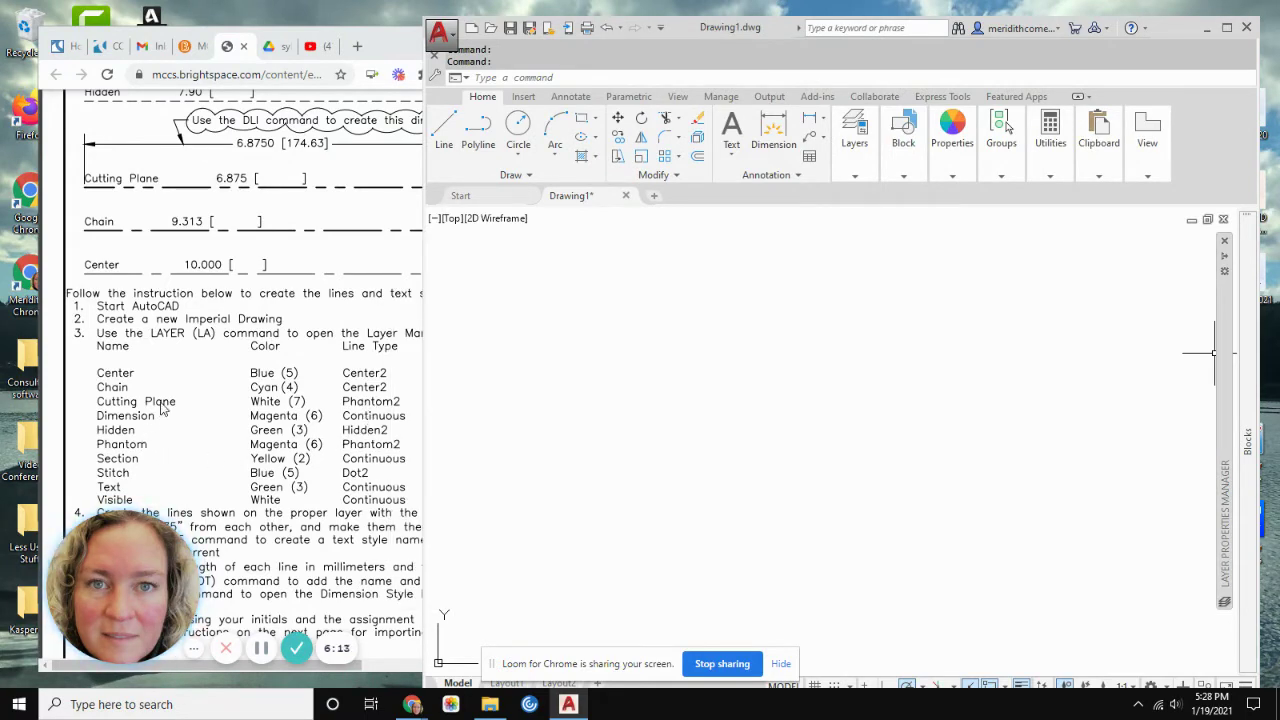
Load PHANTOM2 and assign it to the Cutting Plane and Phantom layers
mouse_move(1230, 402)
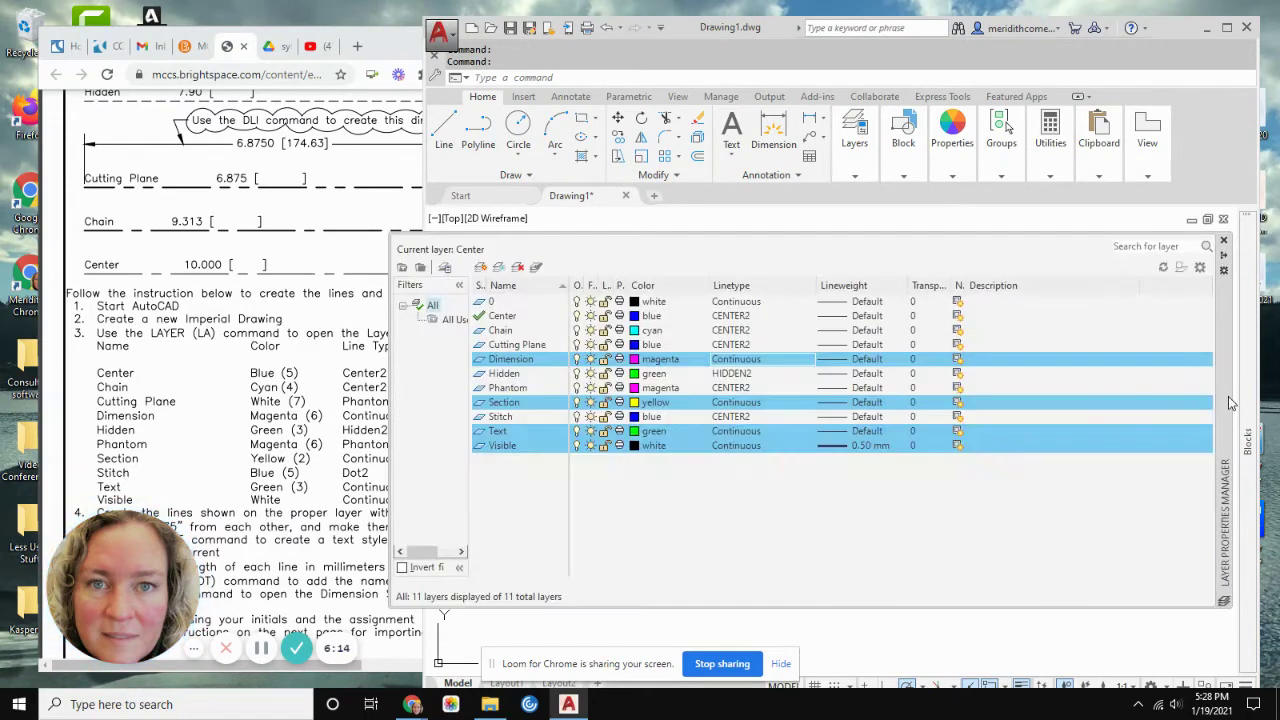
click(526, 346)
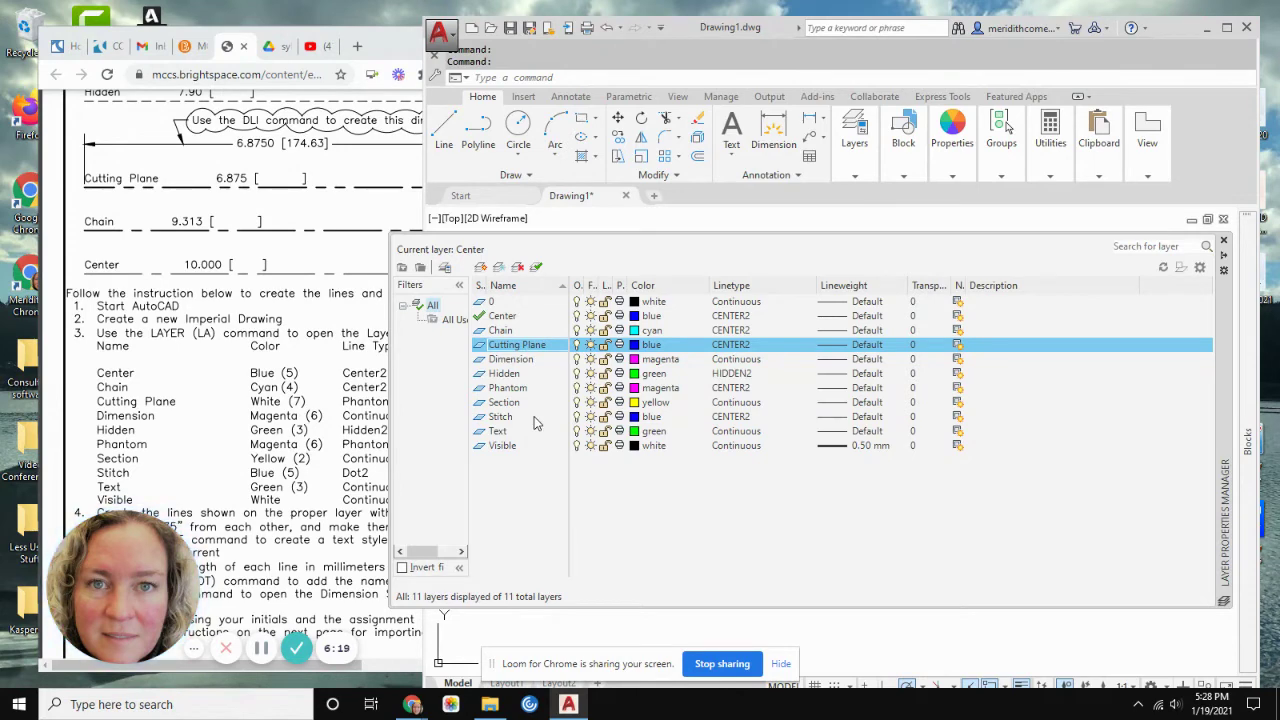
ctrl+click(517, 389)
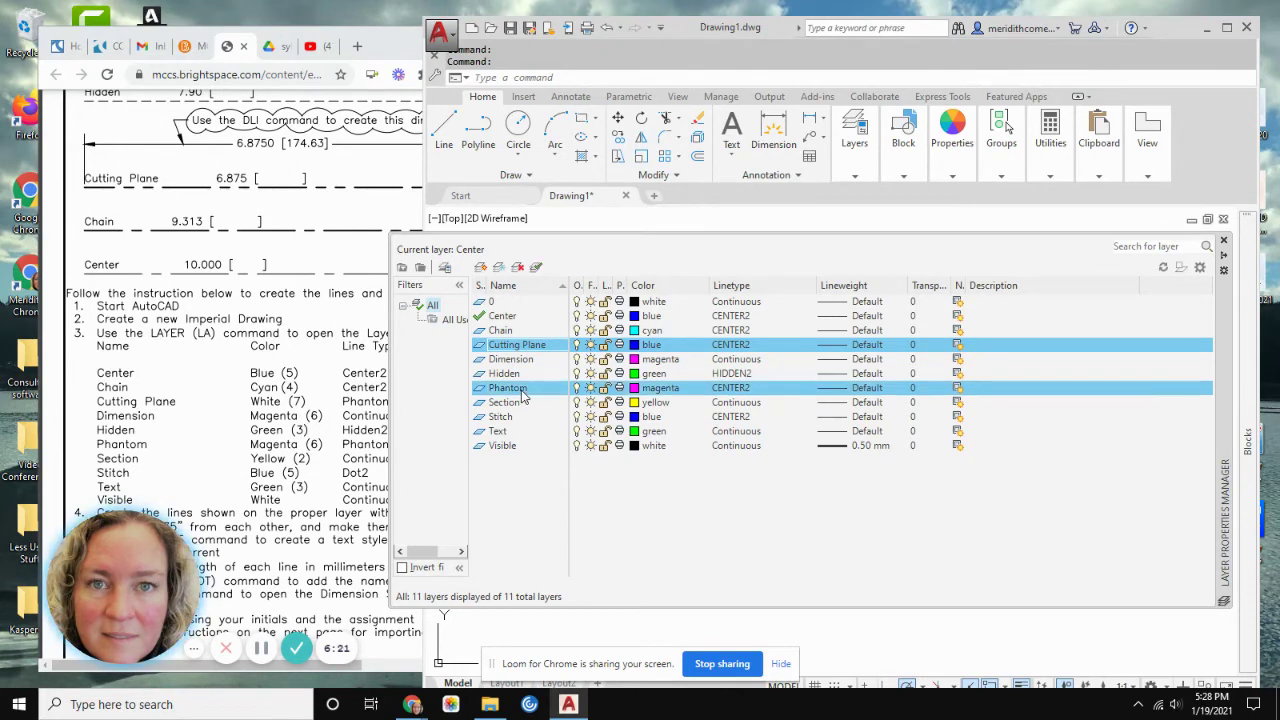
click(742, 346)
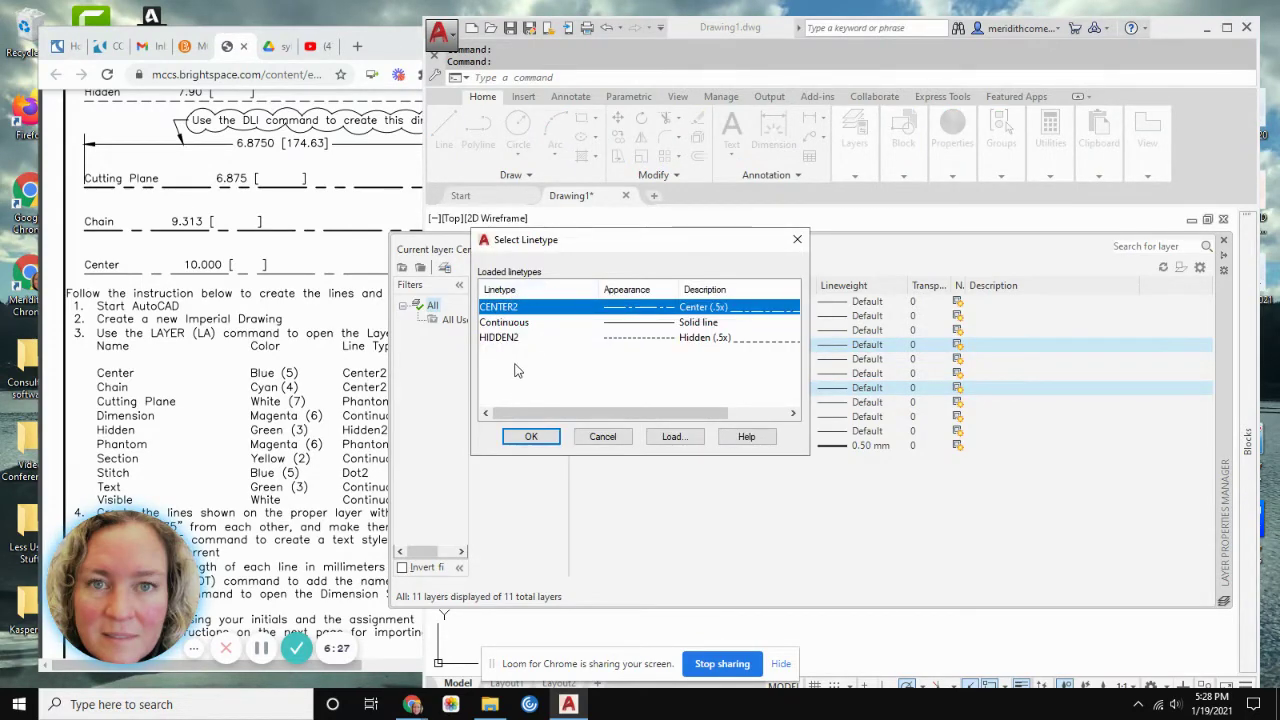
click(679, 443)
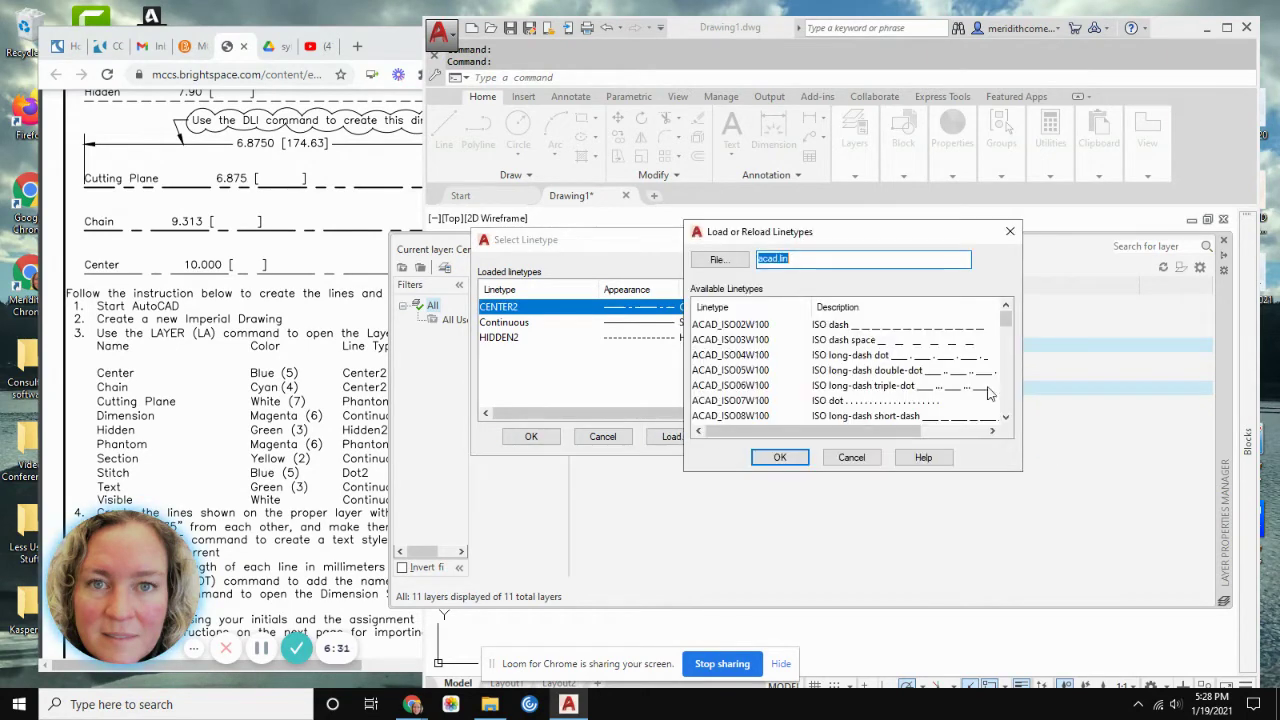
scroll(1008, 333, down, 5)
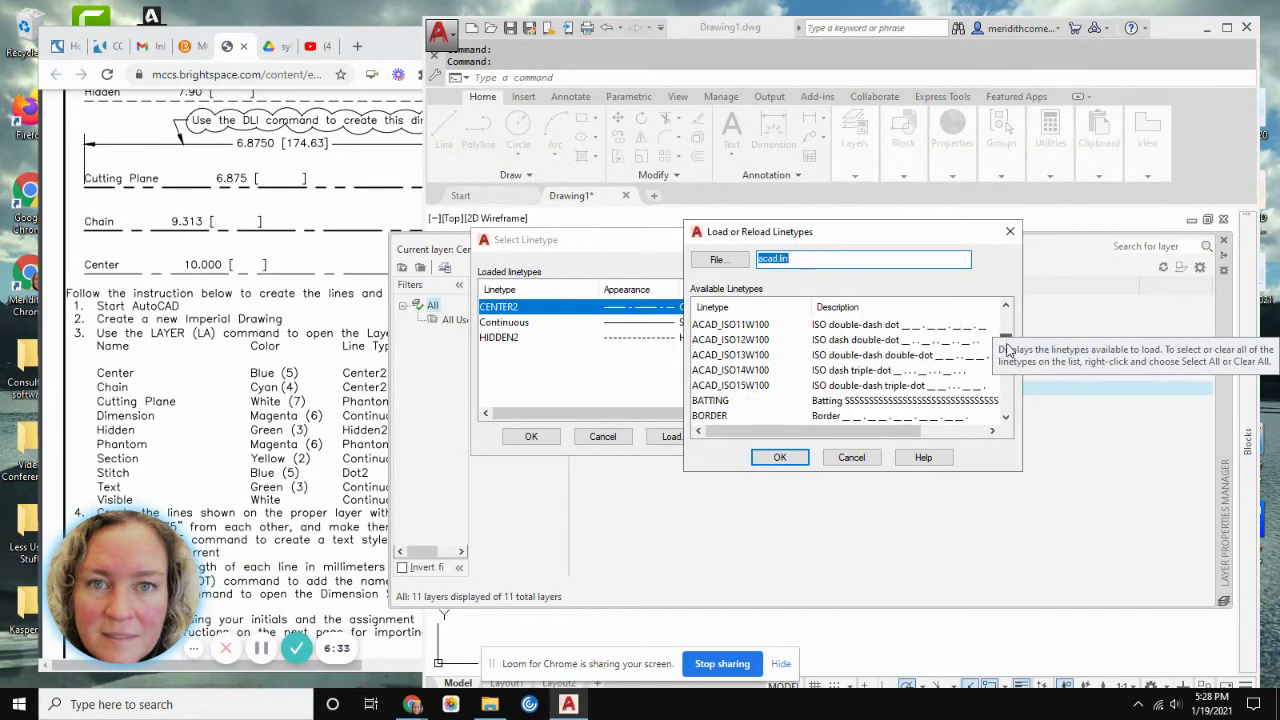
scroll(1008, 358, down, 1)
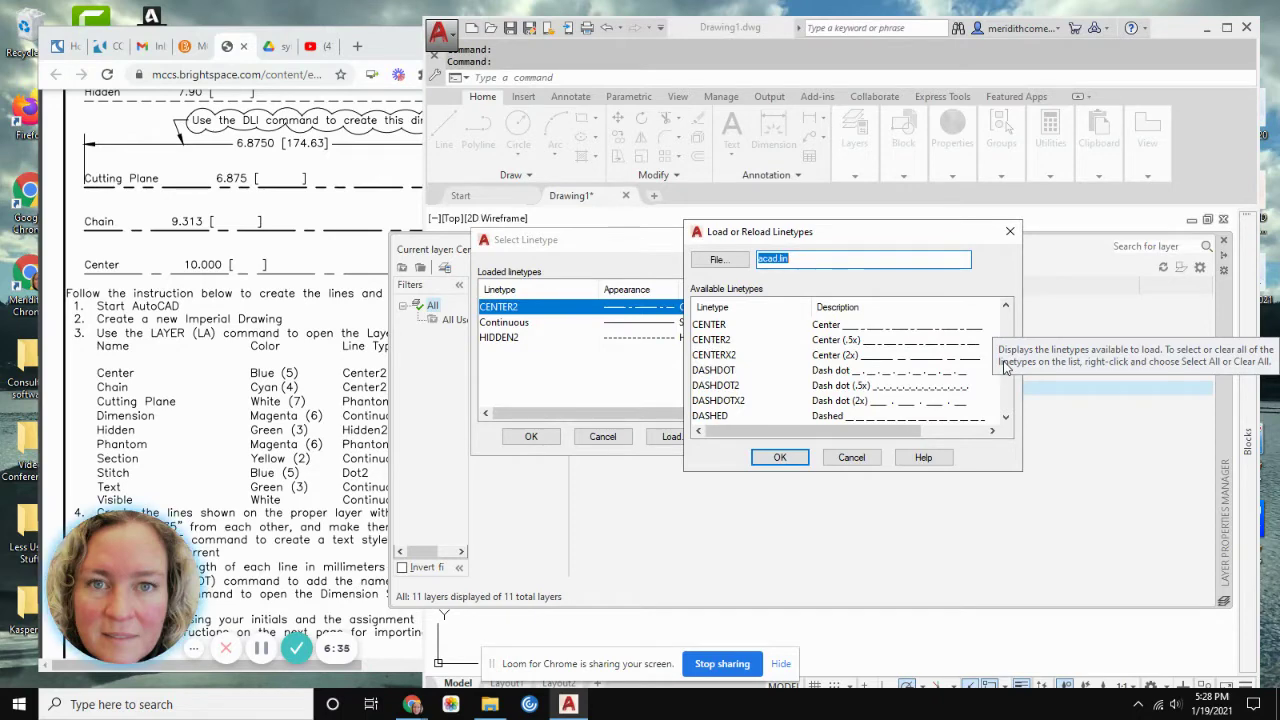
scroll(1005, 367, down, 6)
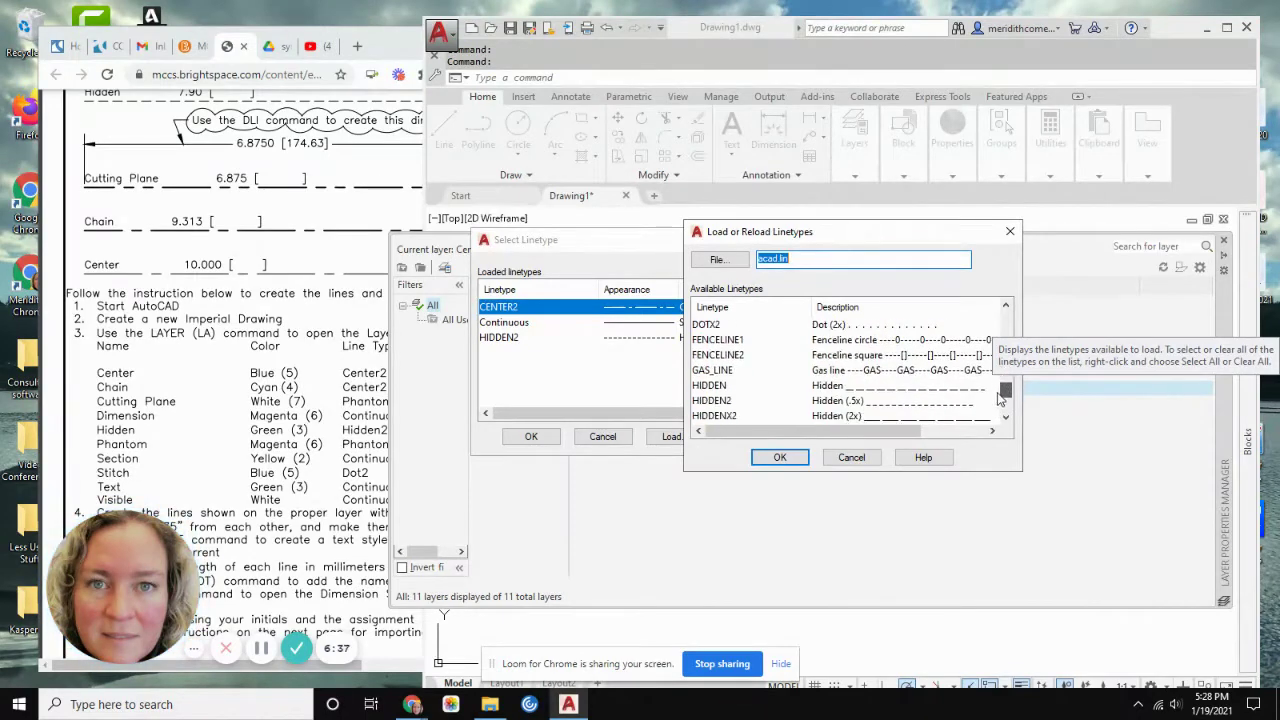
scroll(1003, 407, down, 1)
click(725, 386)
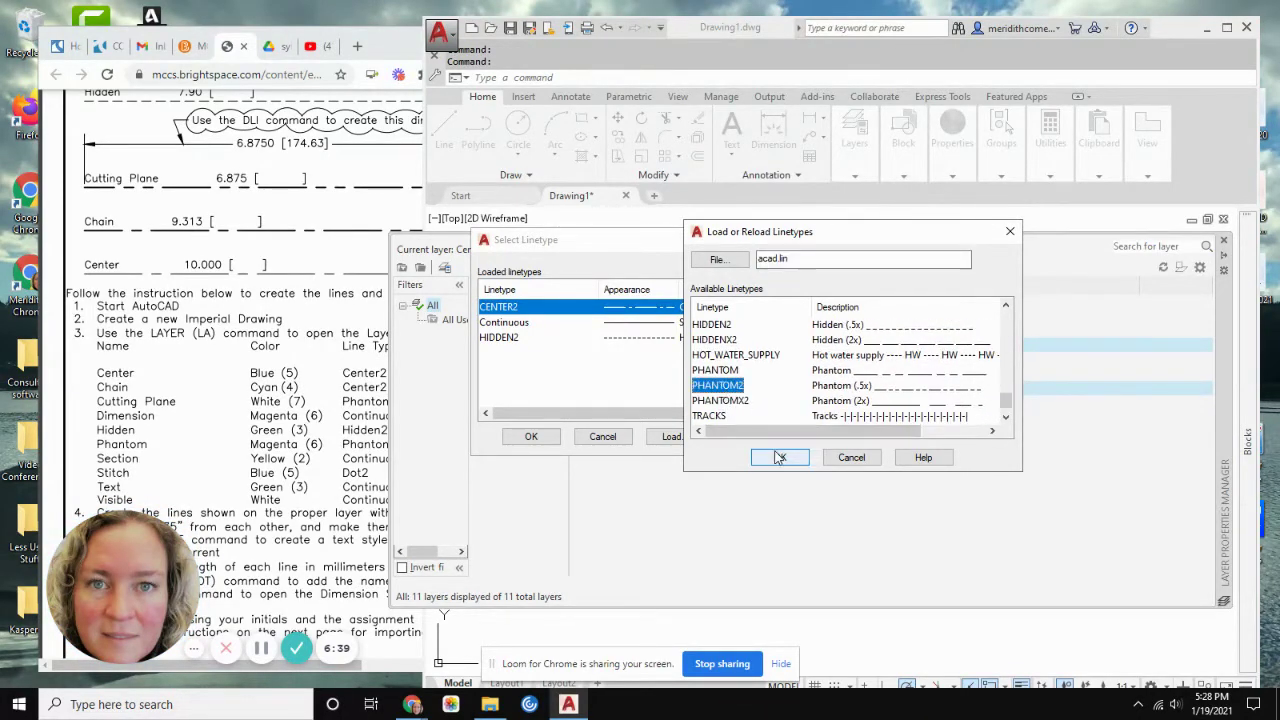
click(780, 457)
click(514, 354)
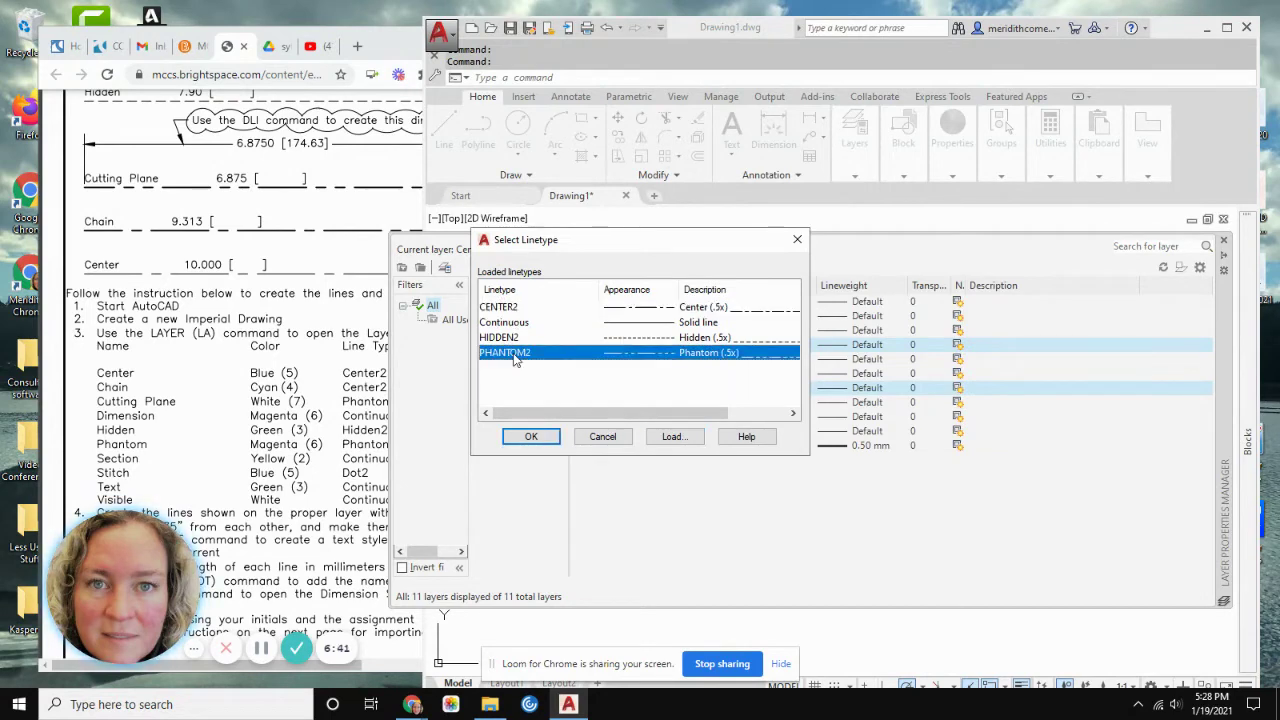
click(531, 436)
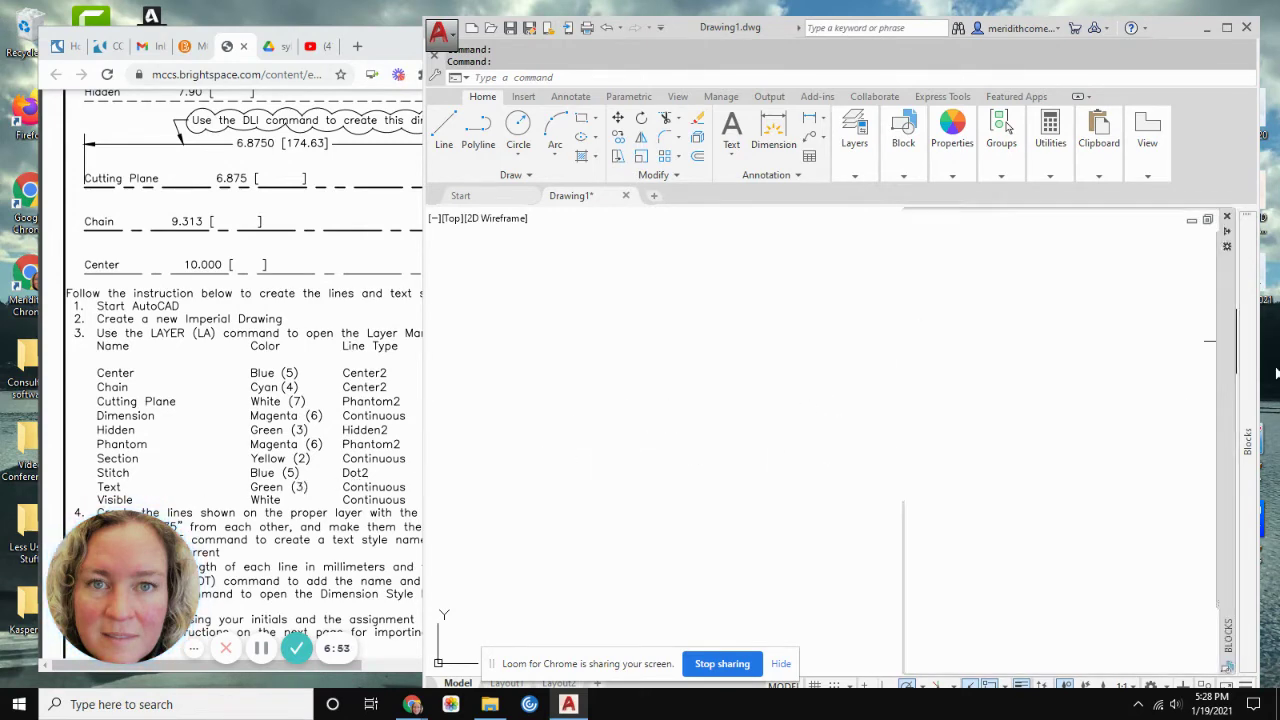
Cancel the pending command and close the Blocks and Layer Properties palettes
mouse_move(1230, 365)
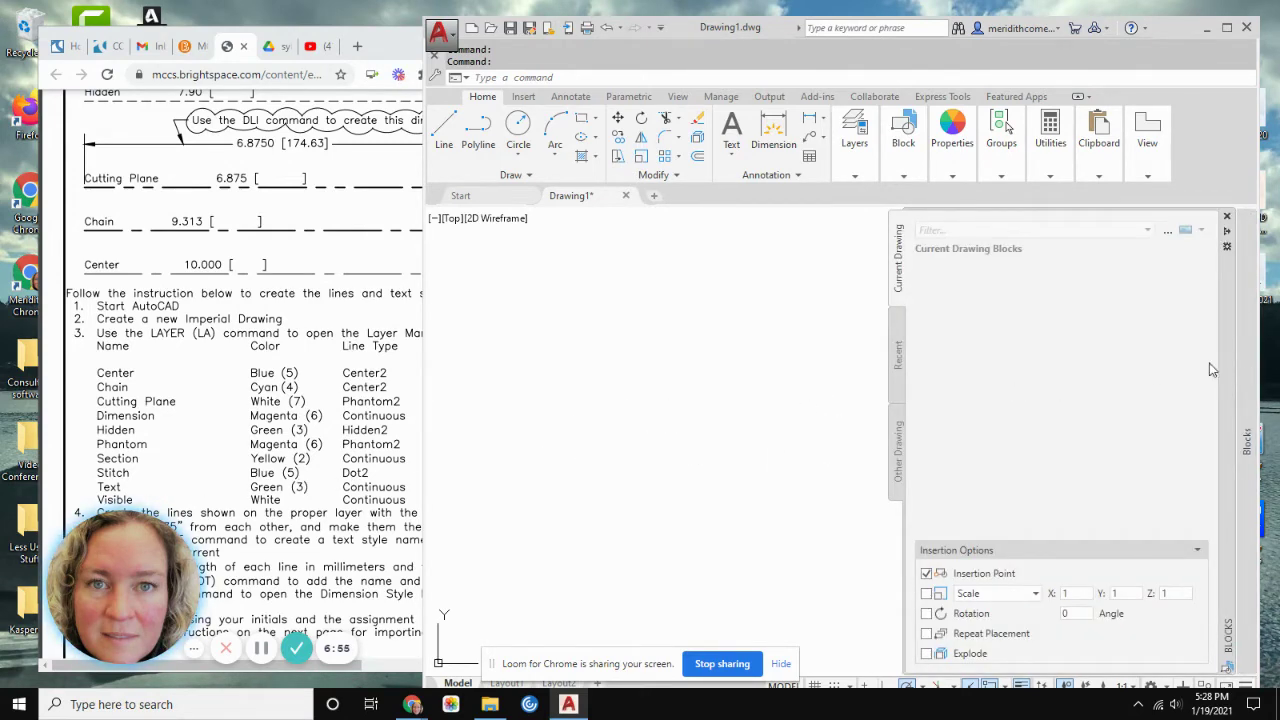
key(Escape)
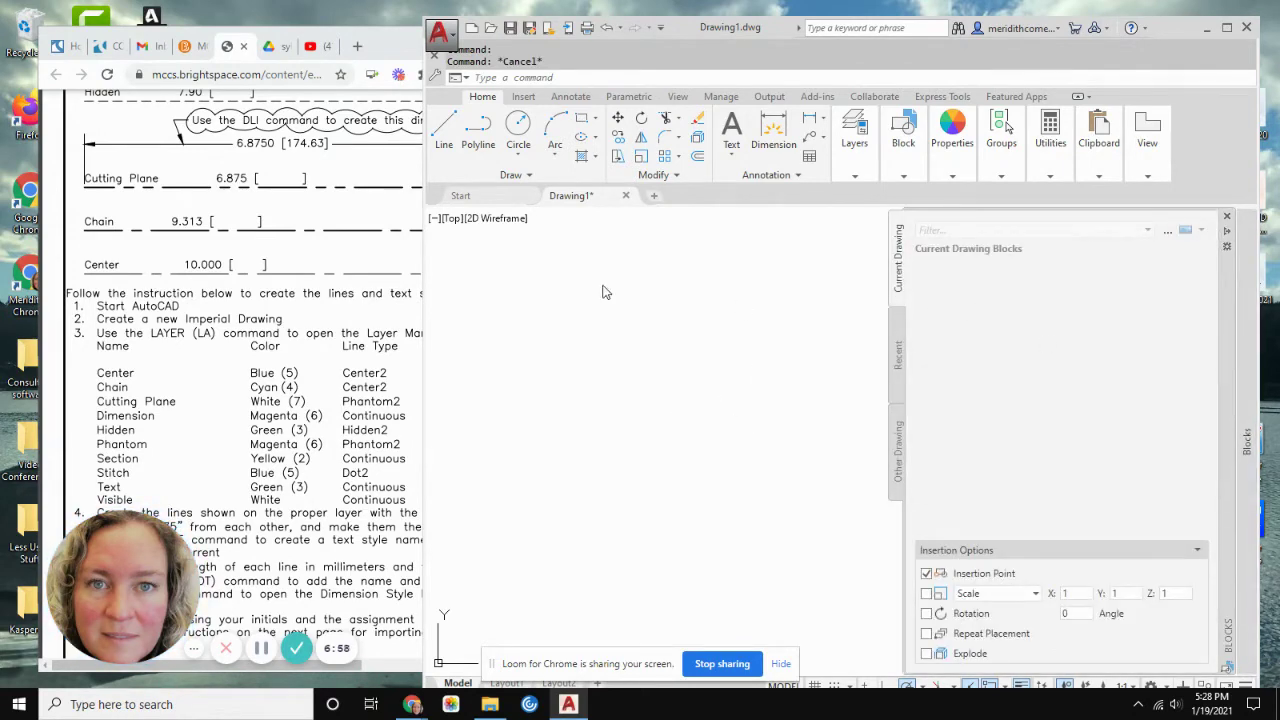
click(1228, 217)
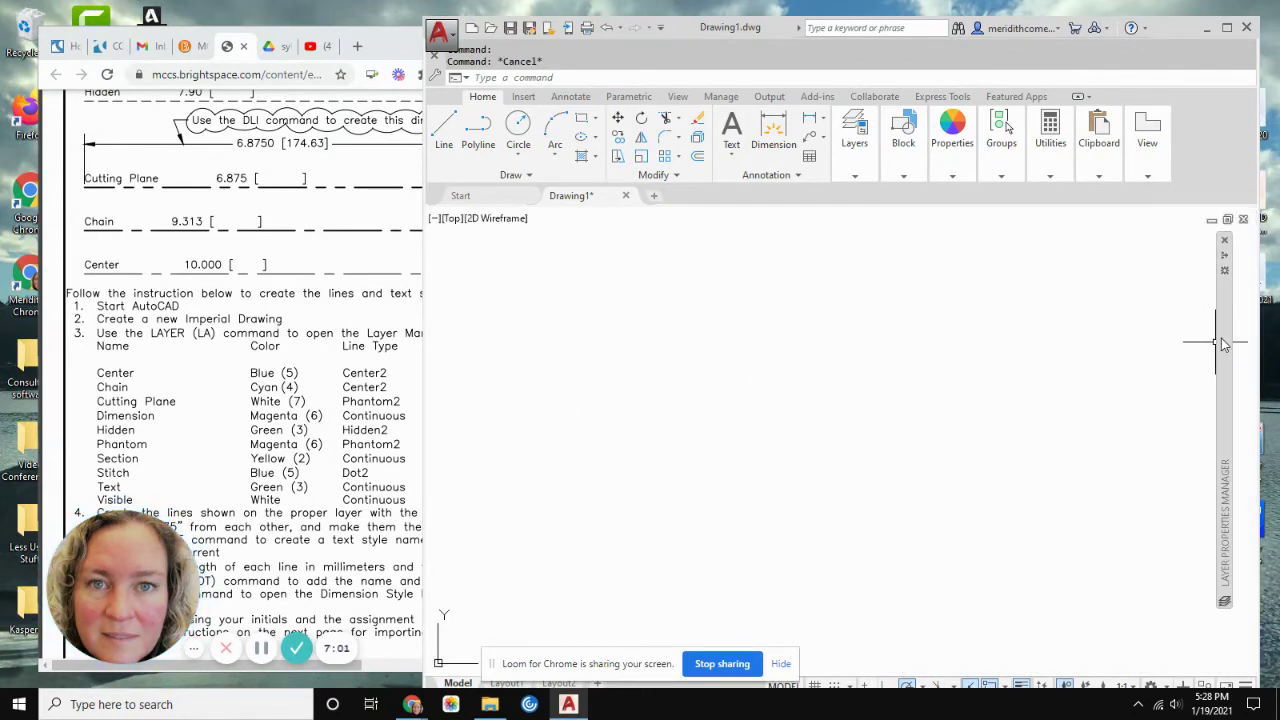
mouse_move(1223, 343)
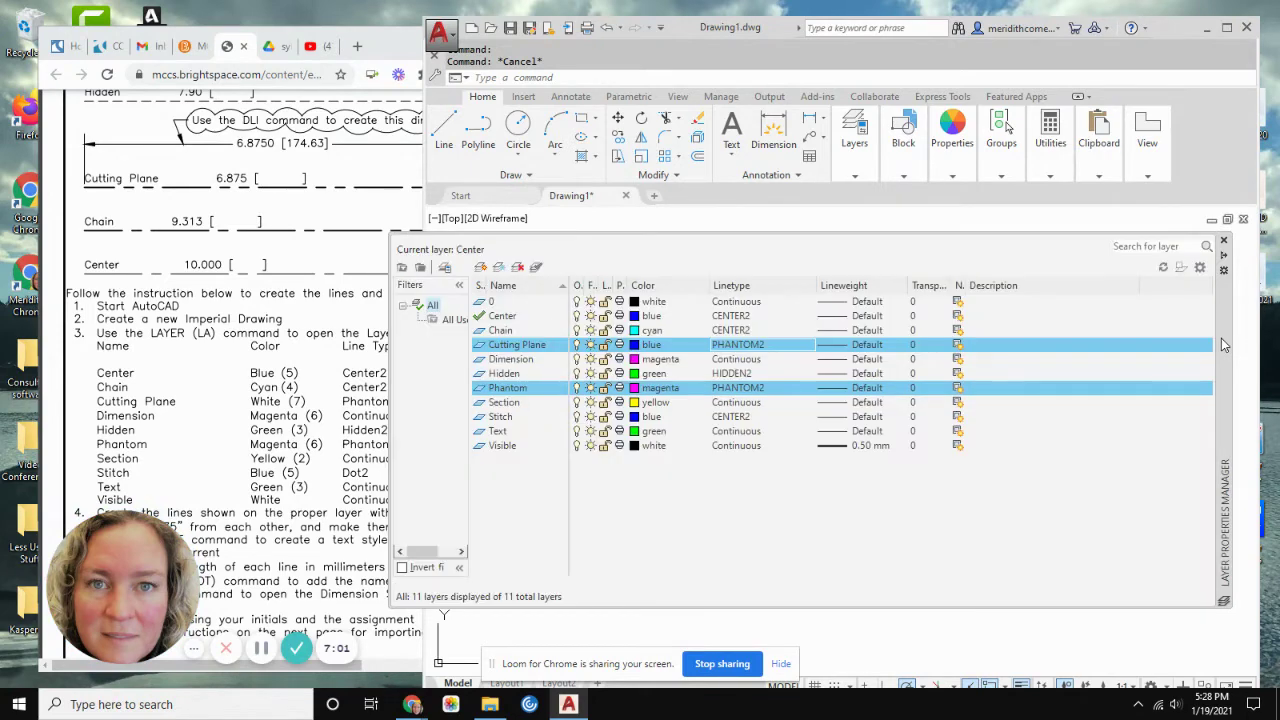
click(1225, 244)
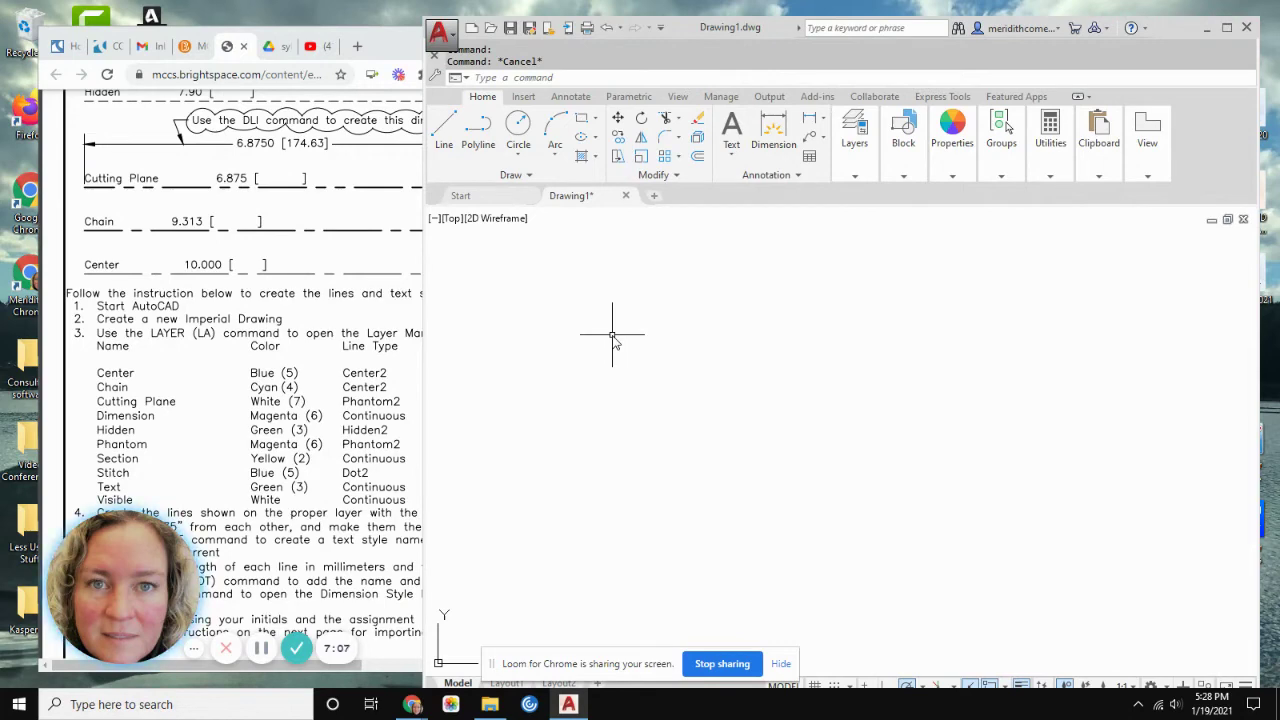
Reopen the layer manager with LA and load the DOT2 linetype from acad.lin for Stitch
text(LA)
key(Return)
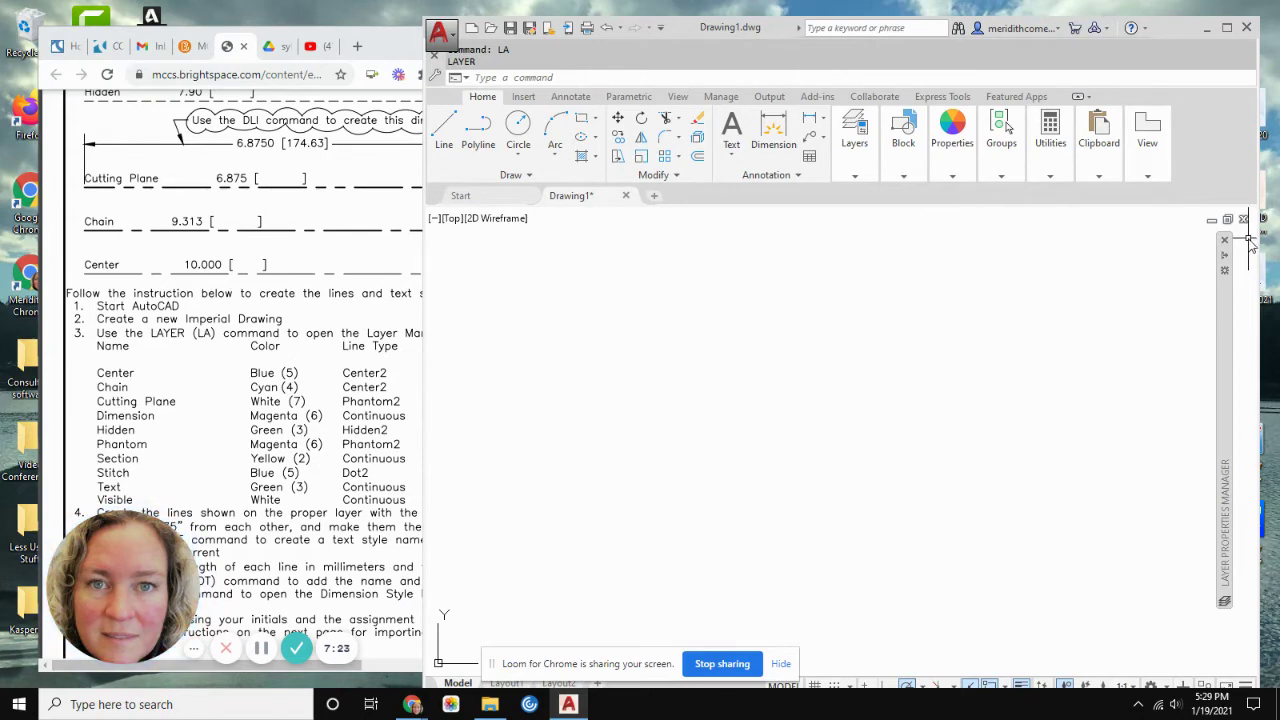
mouse_move(1229, 246)
mouse_move(1226, 320)
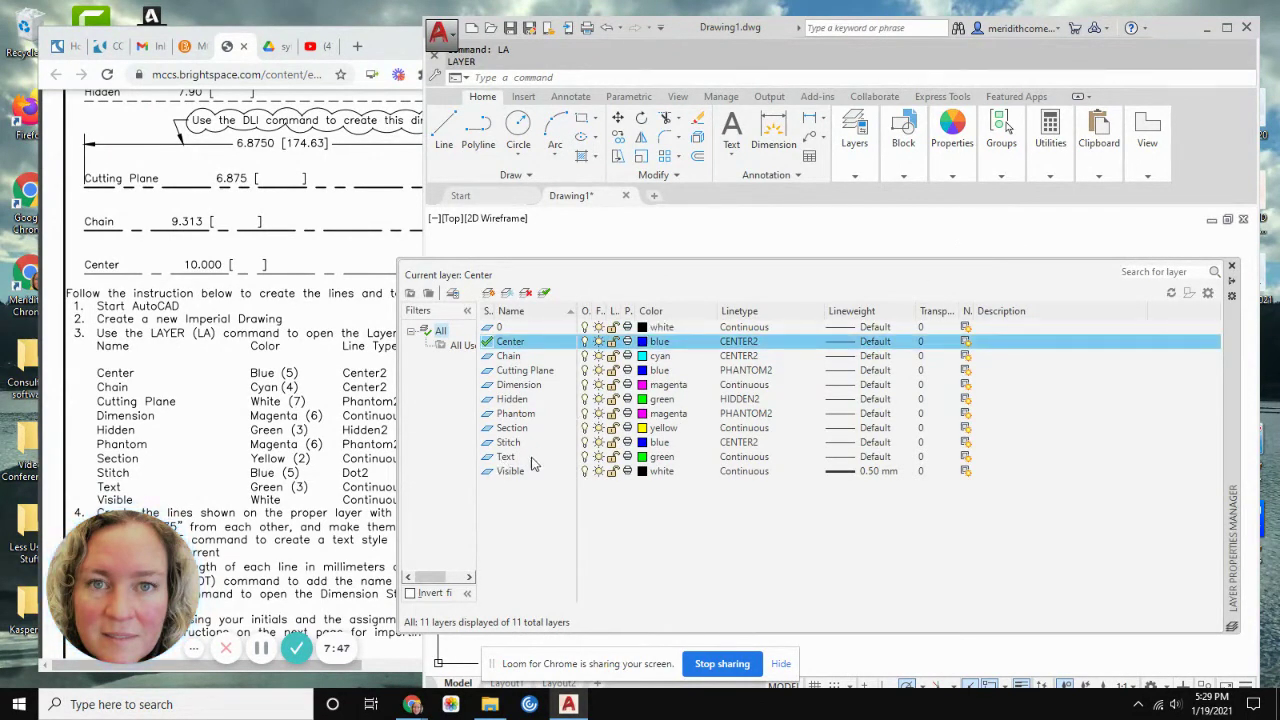
click(744, 444)
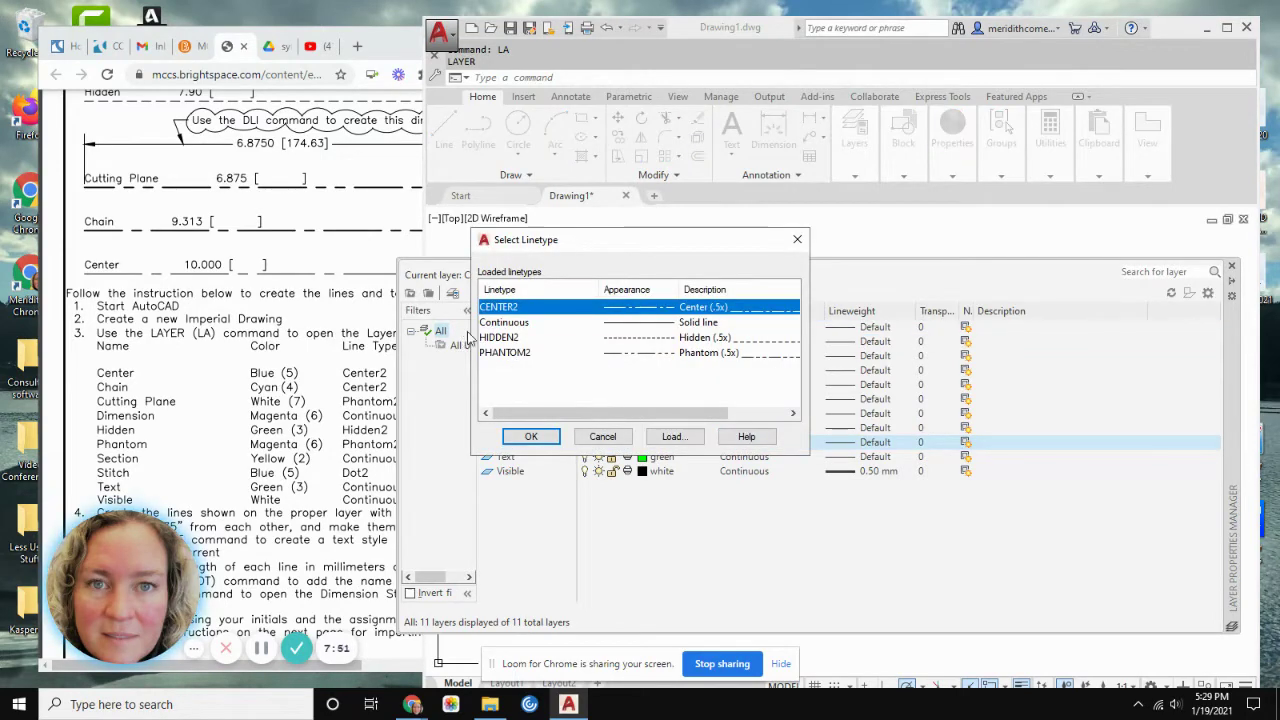
click(686, 434)
scroll(1005, 328, down, 2)
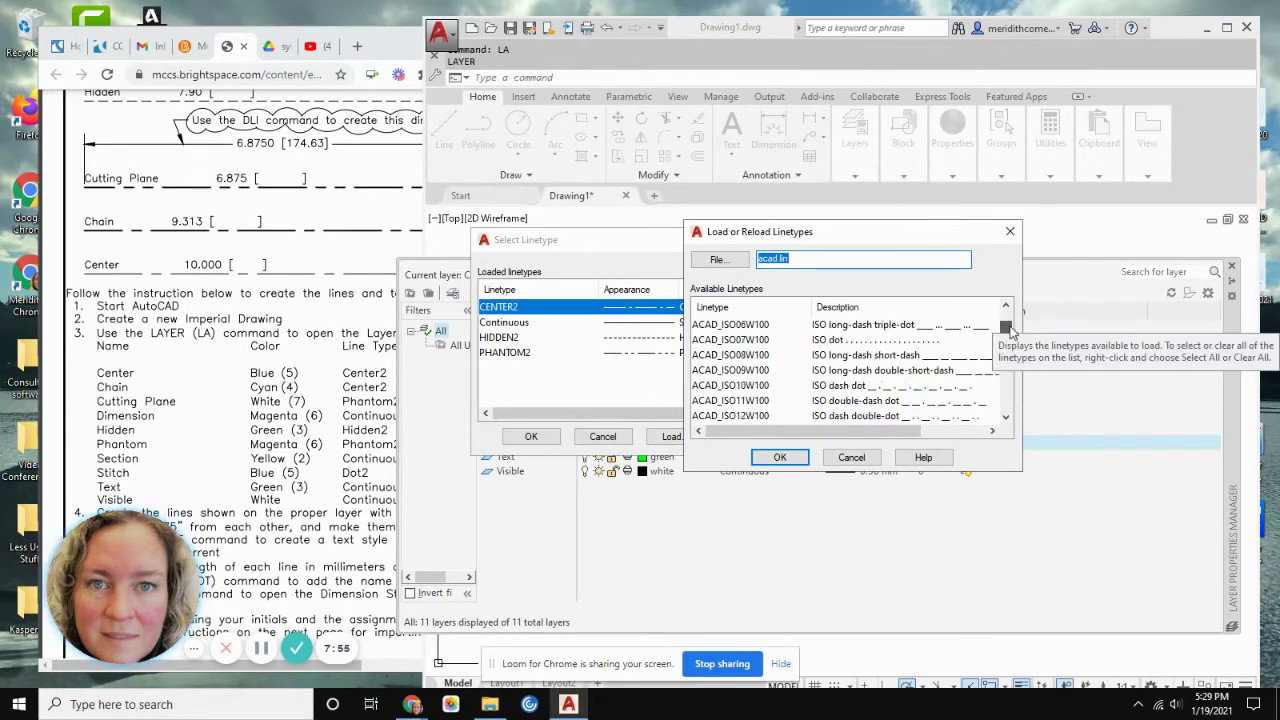
drag(1005, 328, 1023, 383)
click(714, 370)
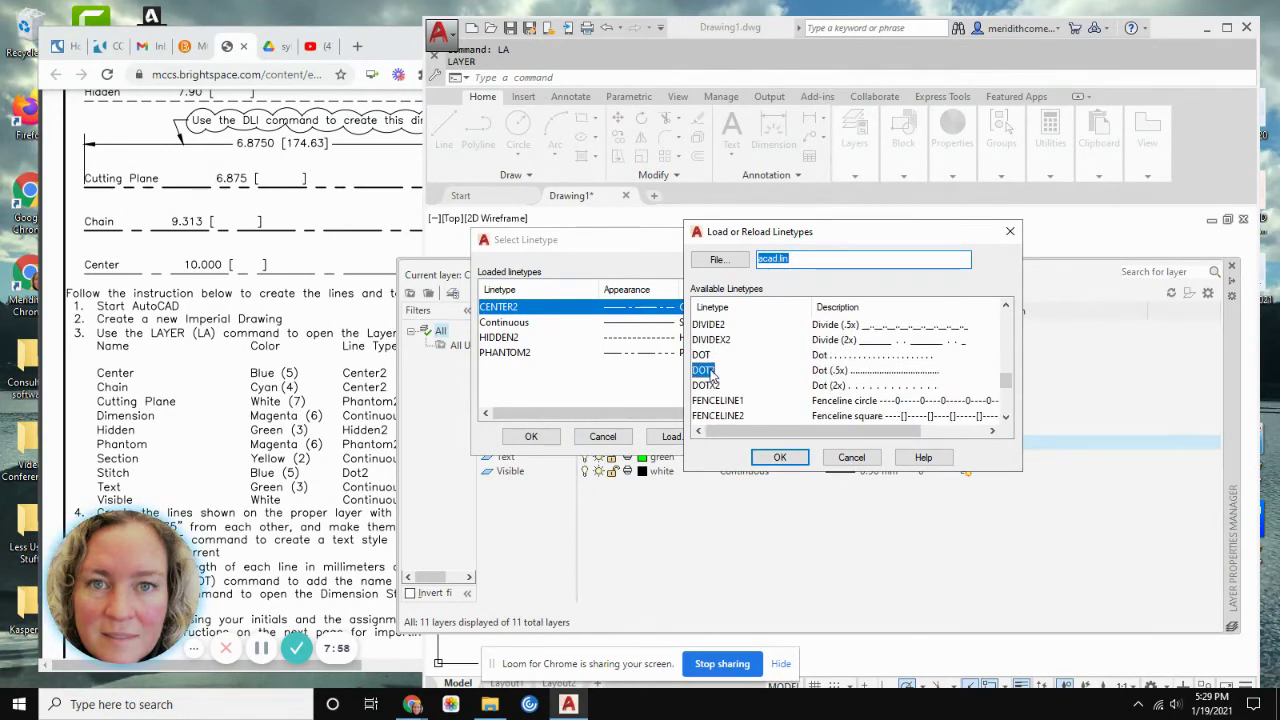
click(780, 457)
Assign the loaded DOT2 linetype to the Stitch layer
click(495, 324)
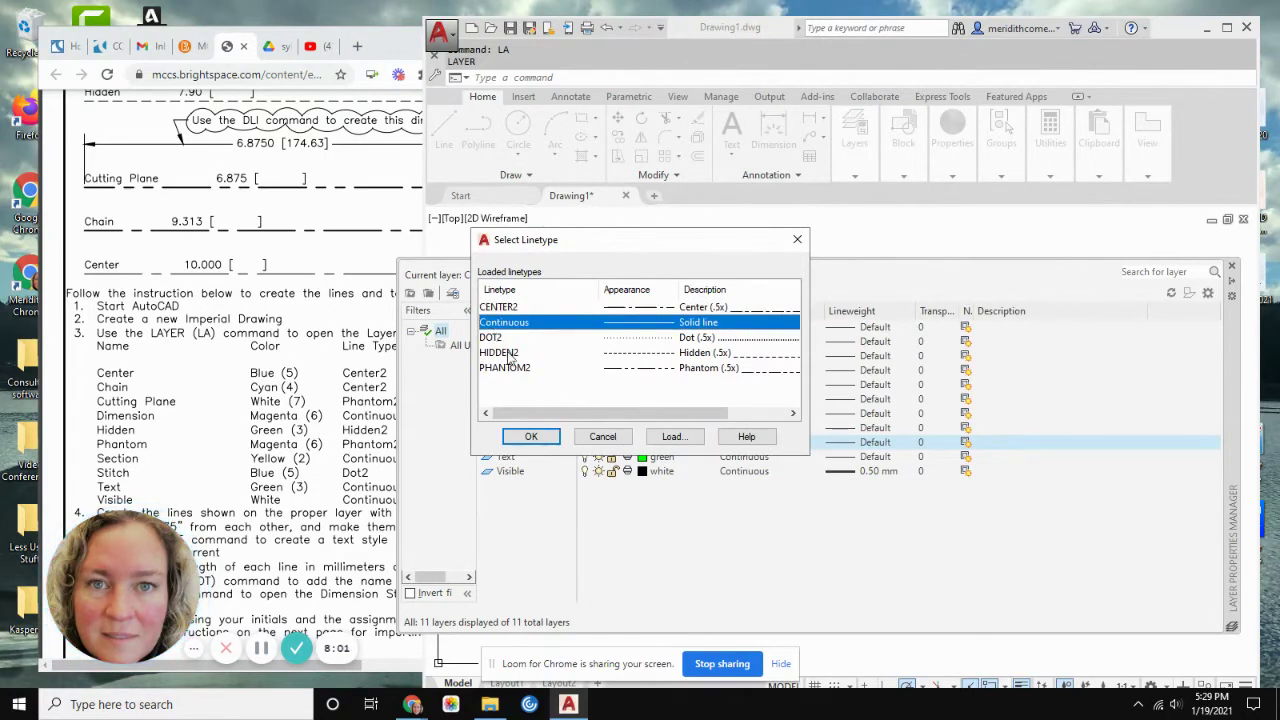
click(500, 338)
click(675, 436)
click(758, 455)
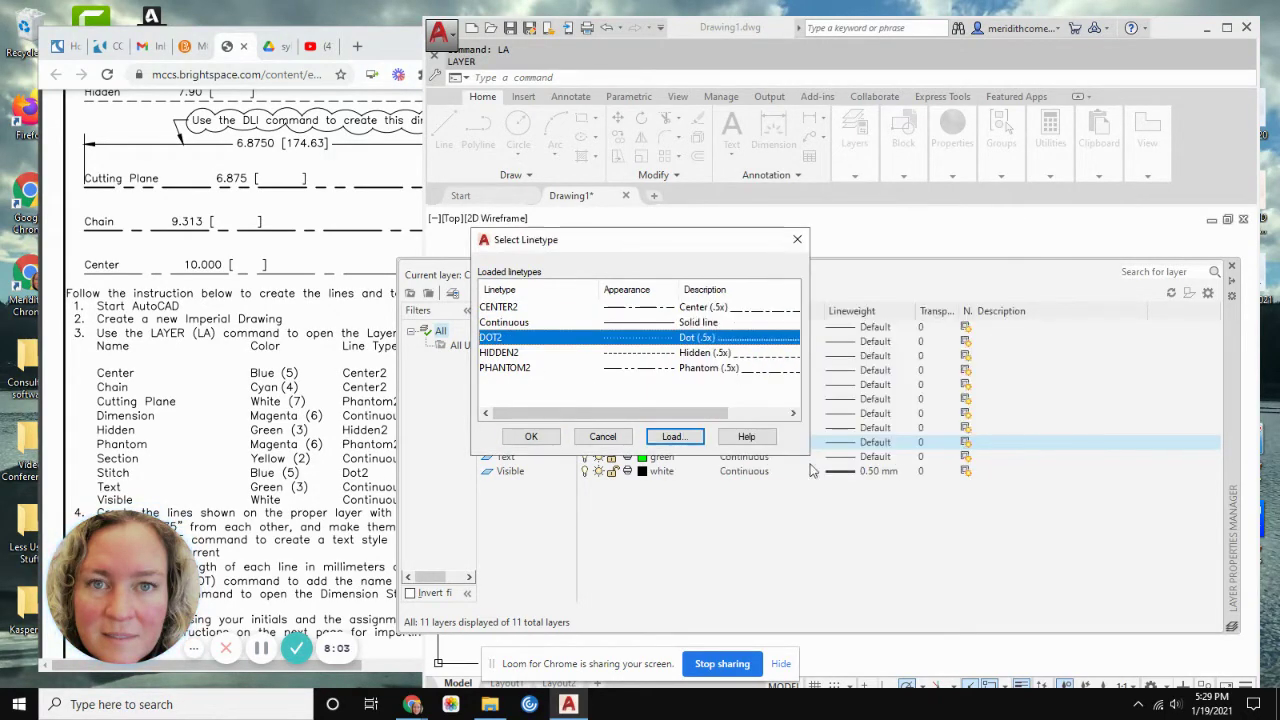
click(531, 436)
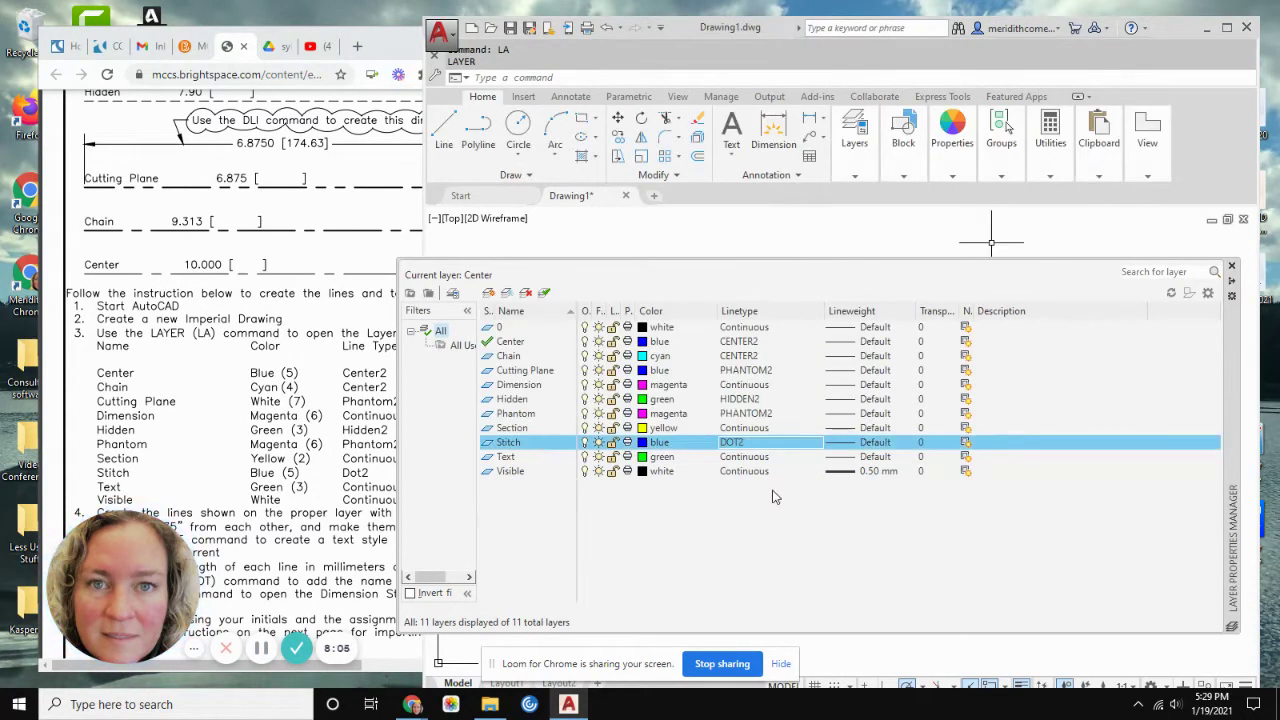
Move the assignment PDF window left and widen it so its Line Weight column shows beside AutoCAD
click(745, 576)
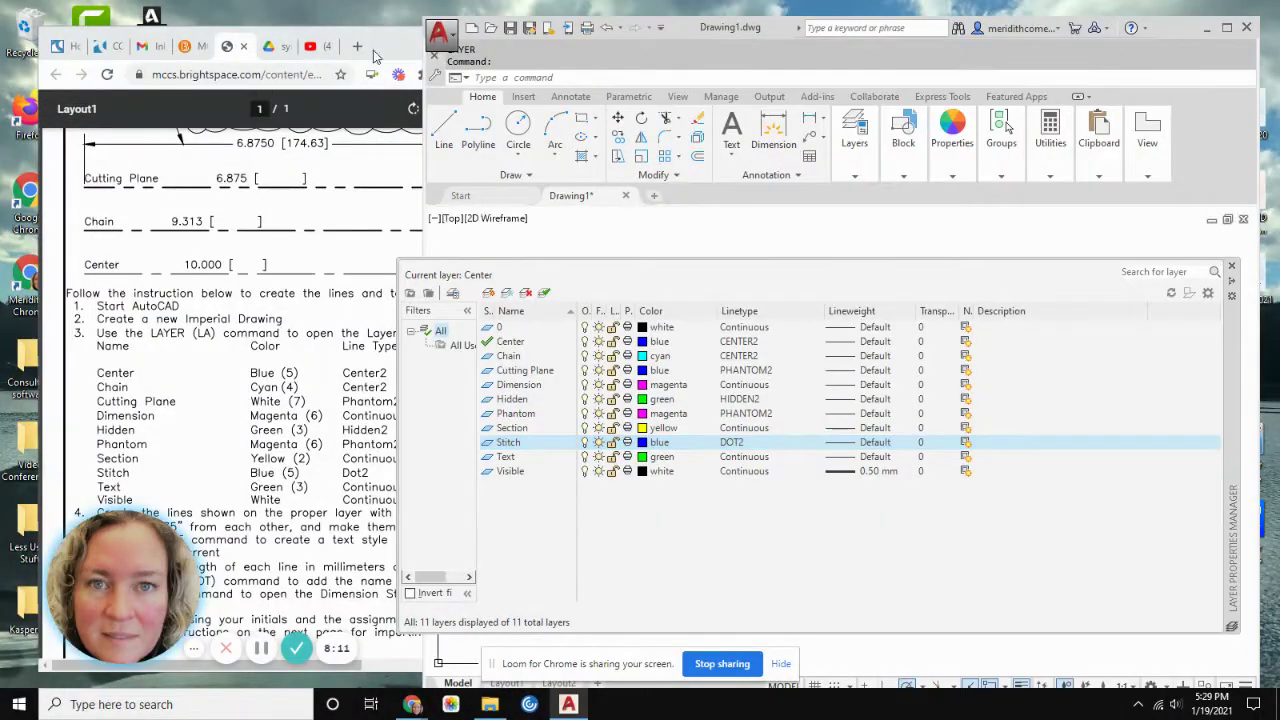
click(250, 110)
drag(337, 50, 285, 50)
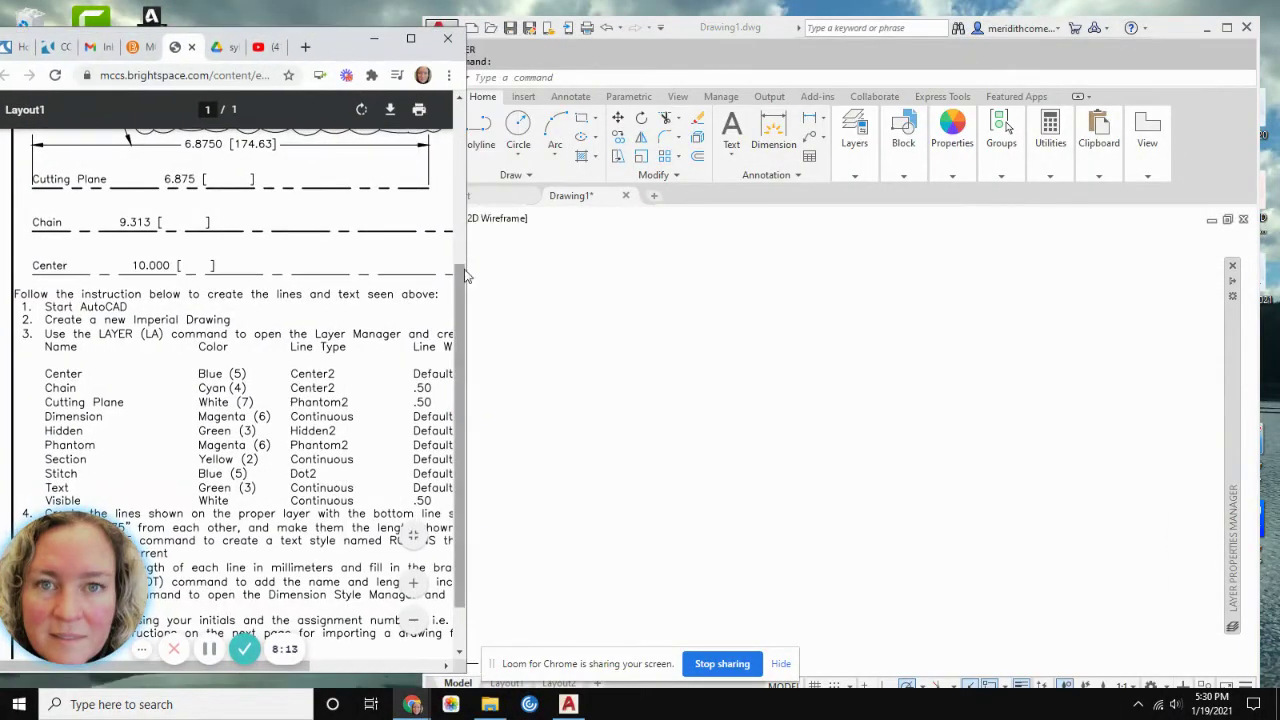
drag(463, 252, 523, 256)
drag(407, 62, 336, 68)
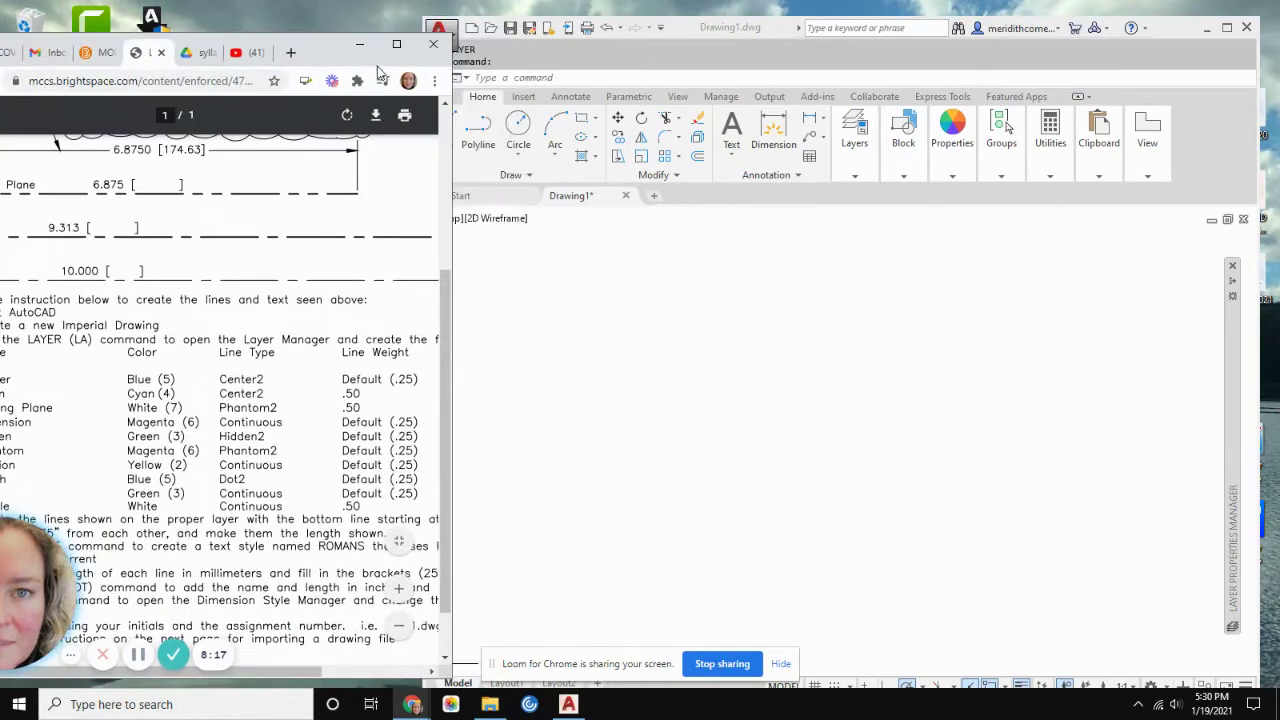
click(1229, 368)
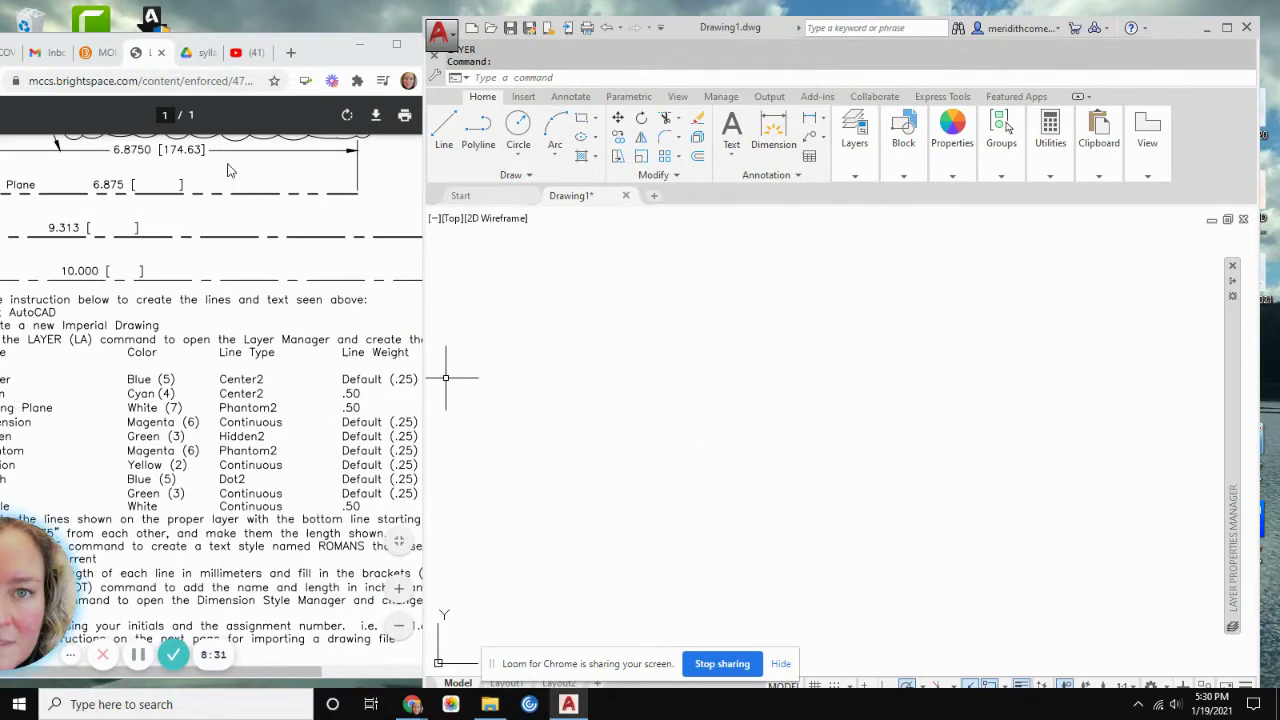
mouse_move(1238, 365)
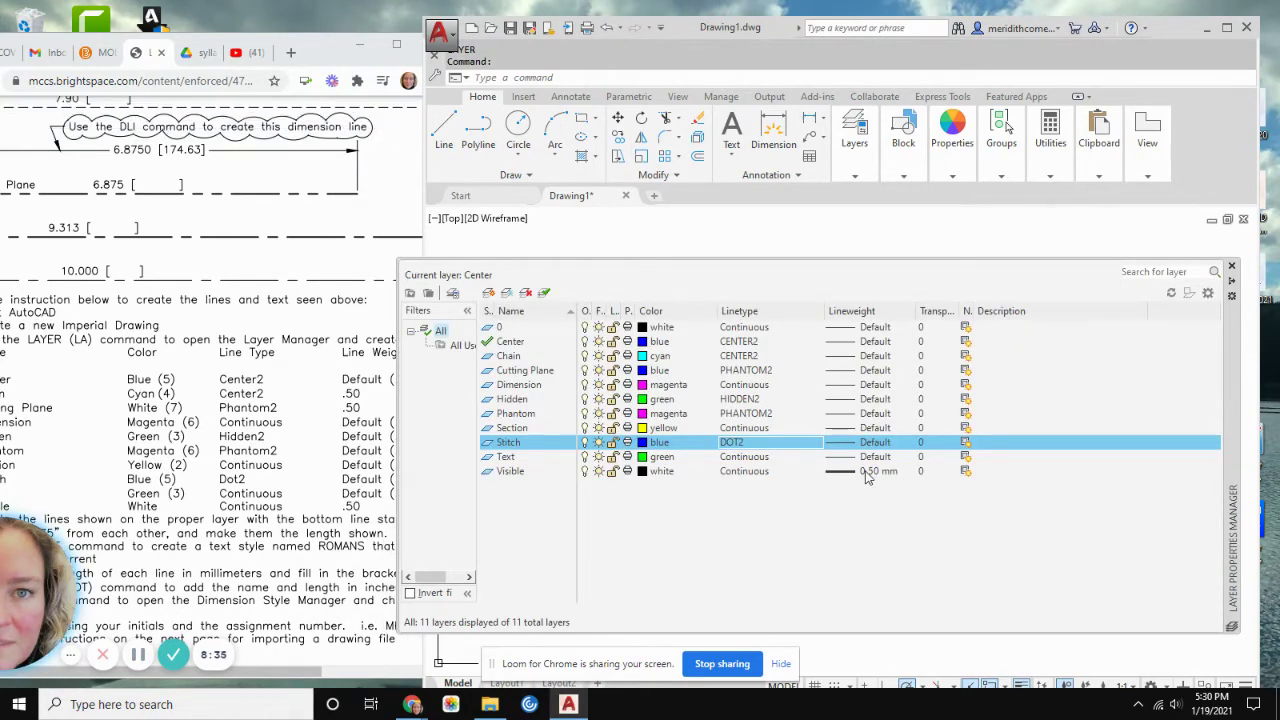
Assign the 0.50 mm lineweight to both the Center and Chain layers
click(530, 356)
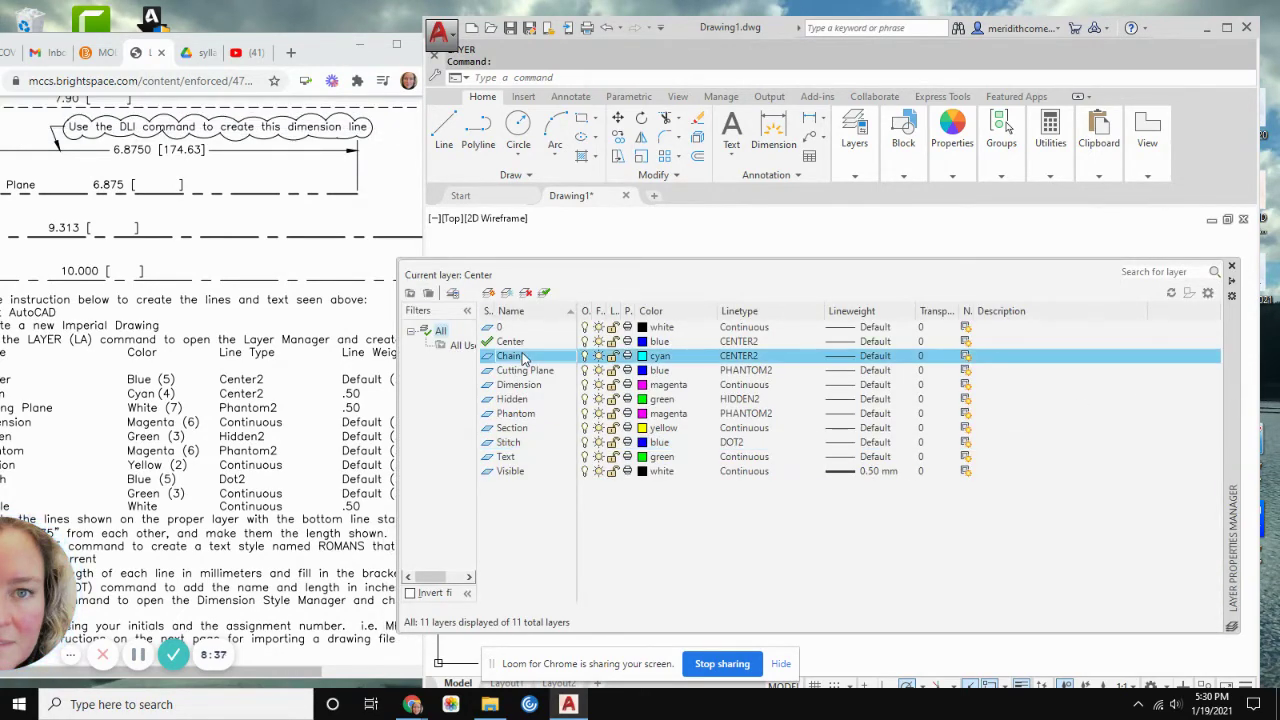
ctrl+click(525, 370)
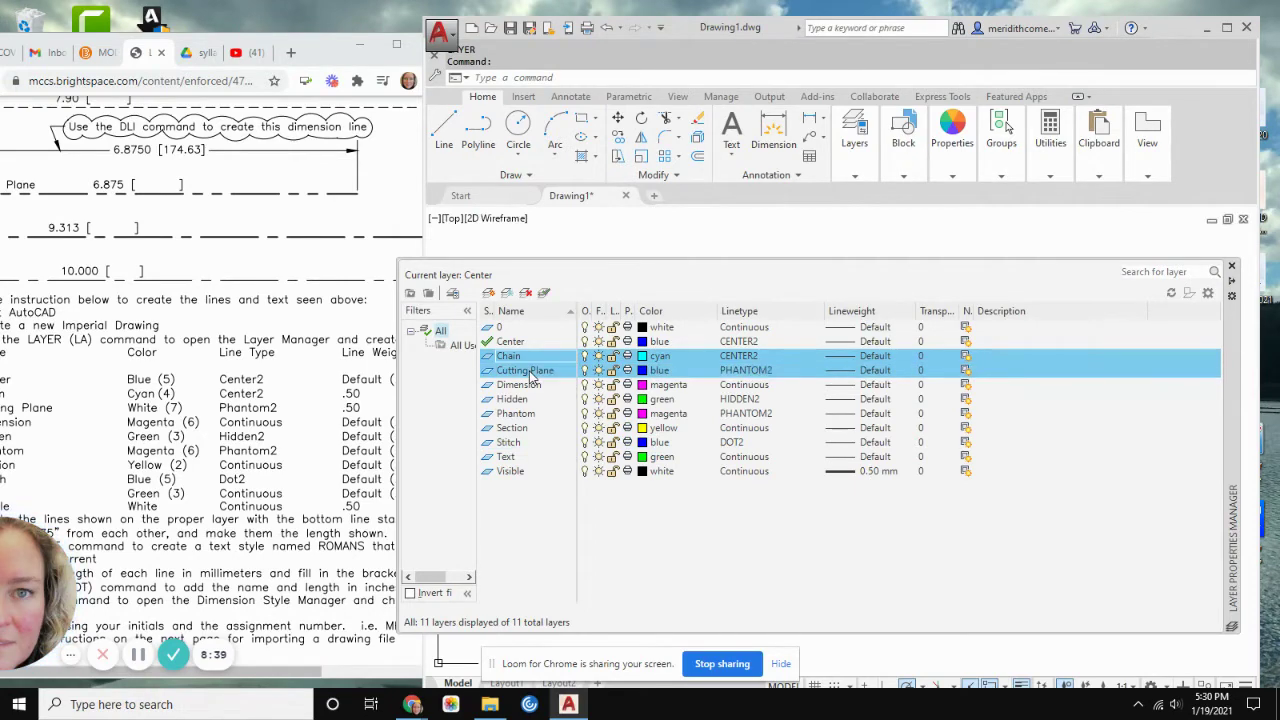
click(875, 341)
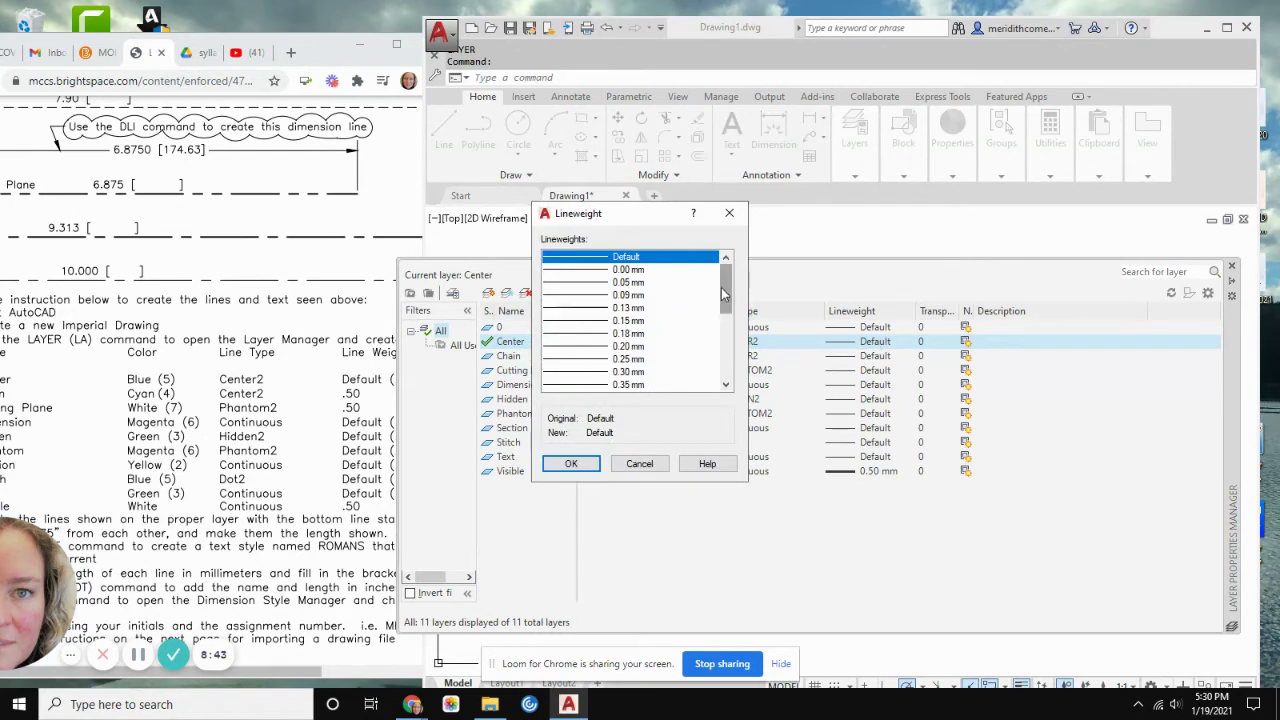
scroll(724, 292, down, 2)
click(630, 334)
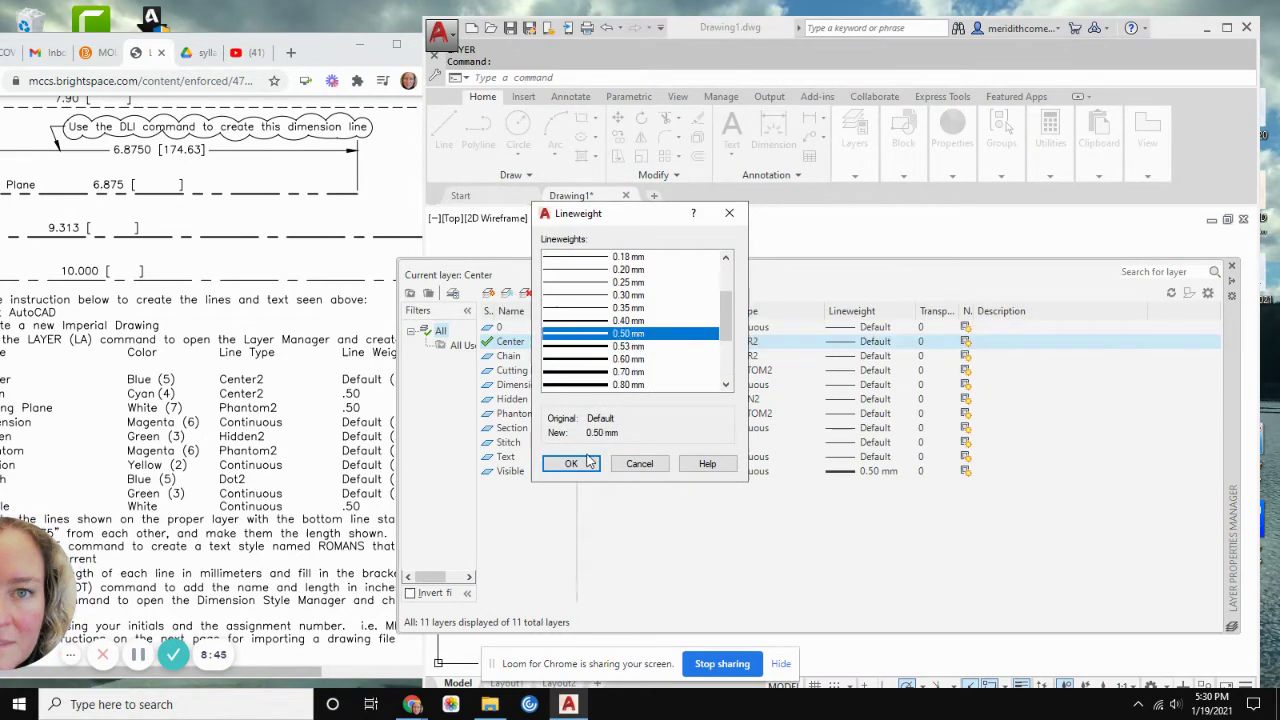
click(578, 463)
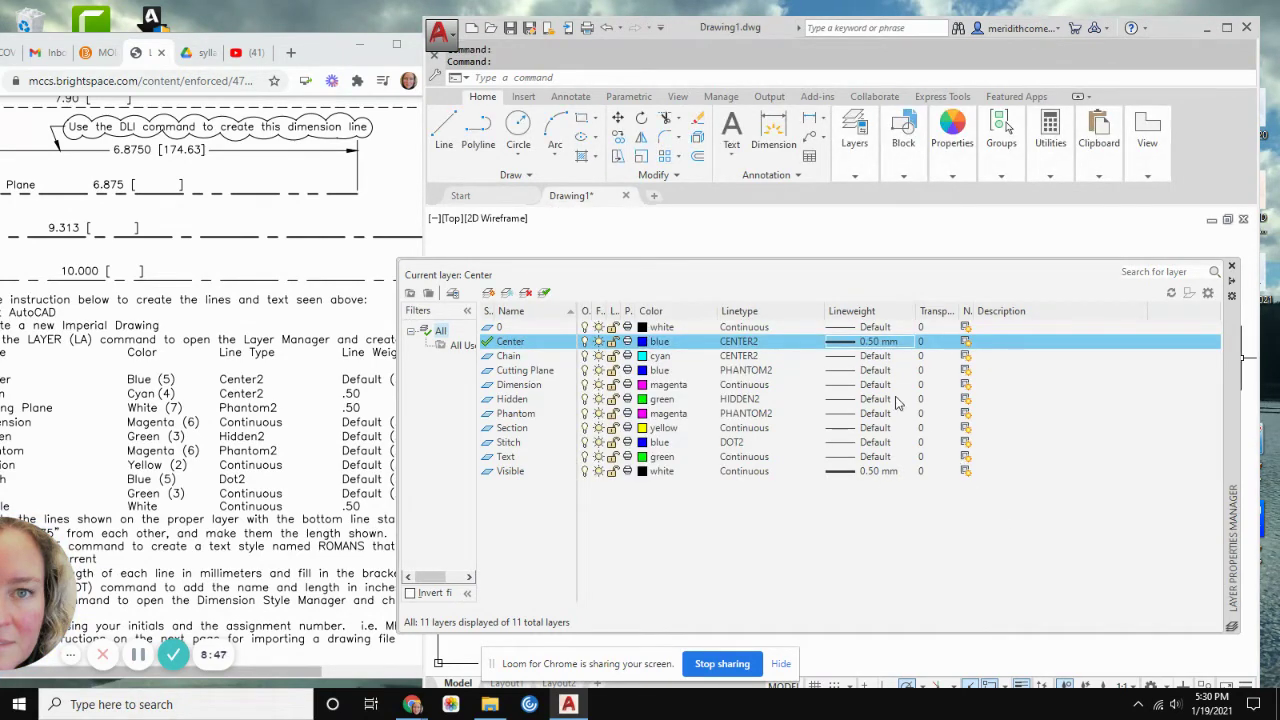
click(876, 357)
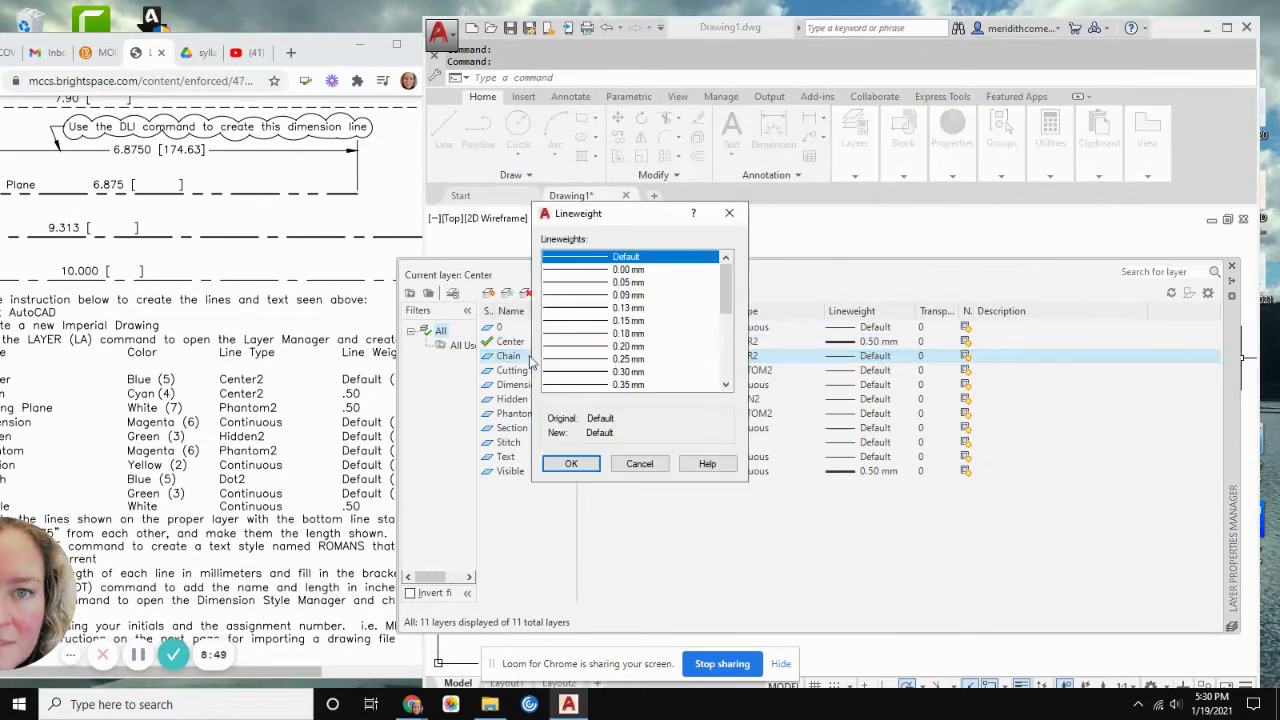
scroll(726, 289, down, 2)
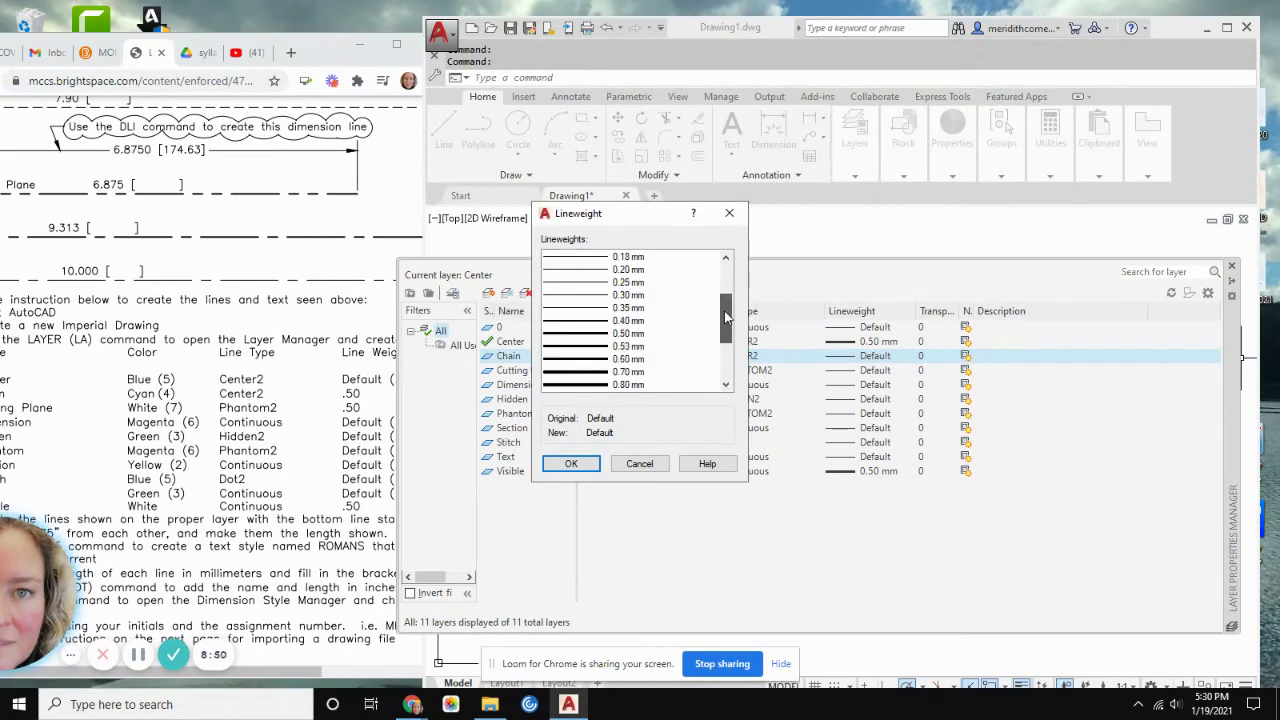
click(630, 334)
click(571, 465)
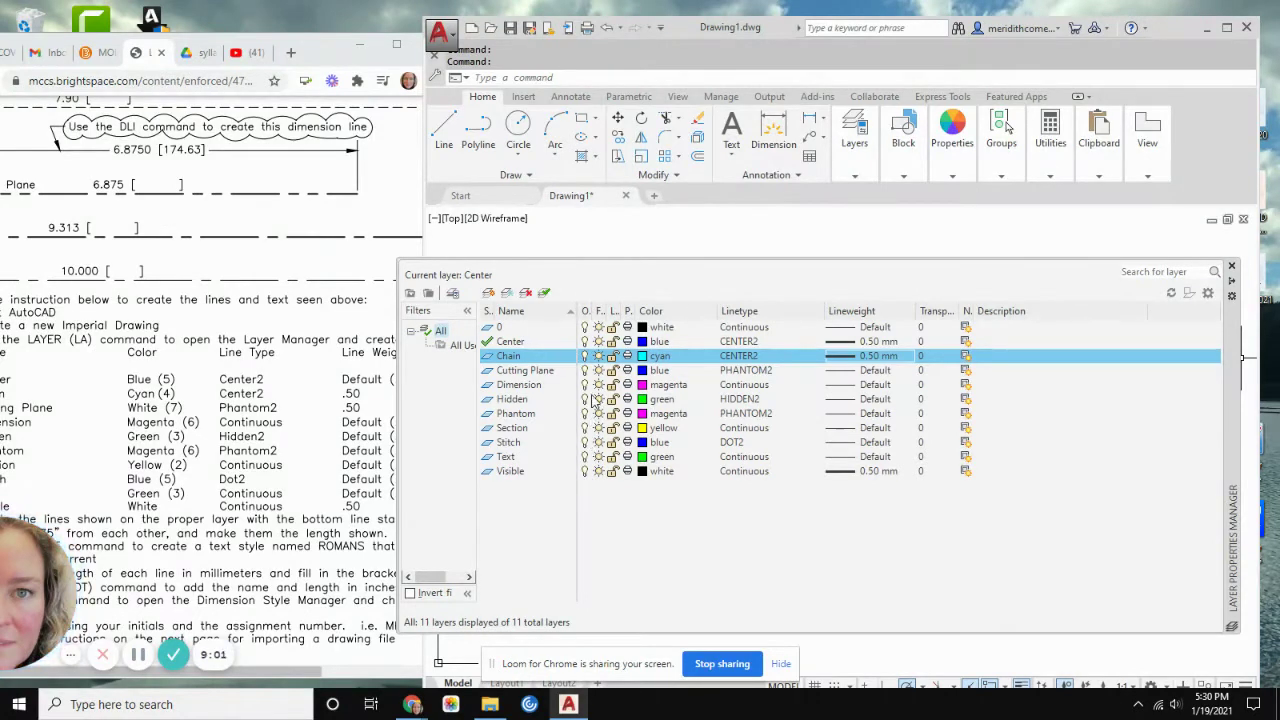
After the cannot-freeze warning, switch off the current Center layer in Layer Properties Manager
click(598, 342)
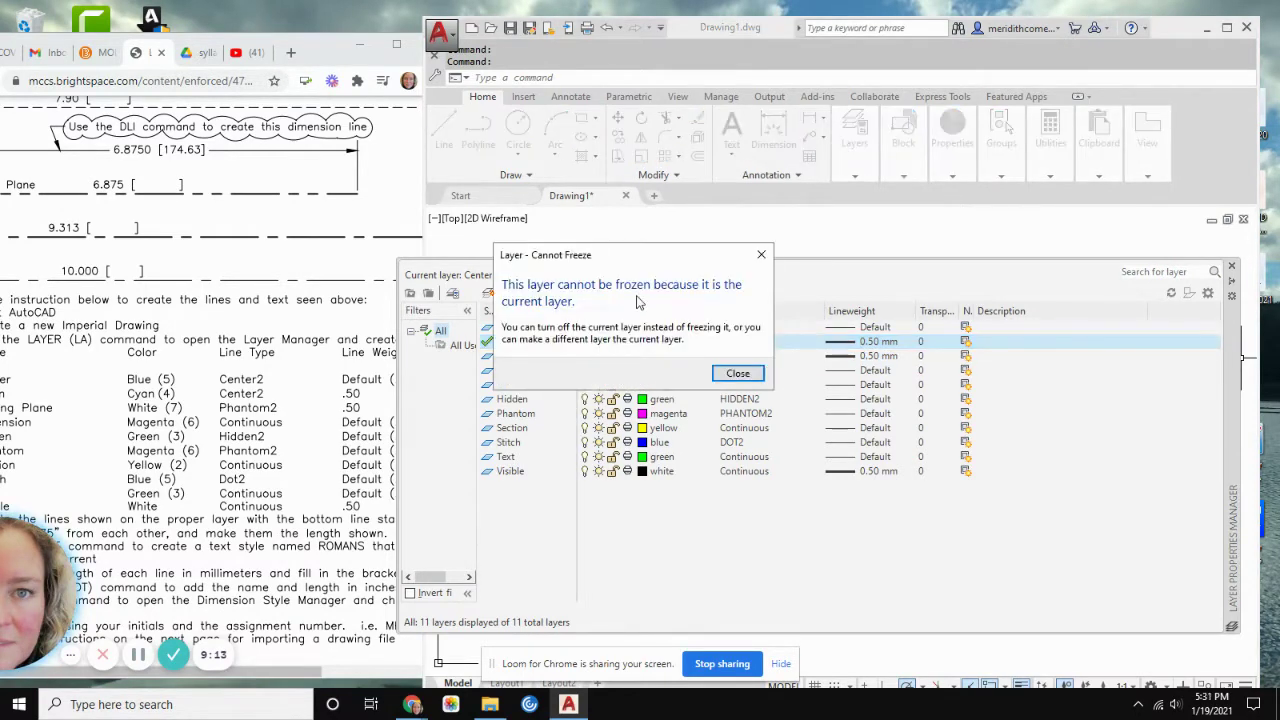
click(738, 373)
click(1229, 29)
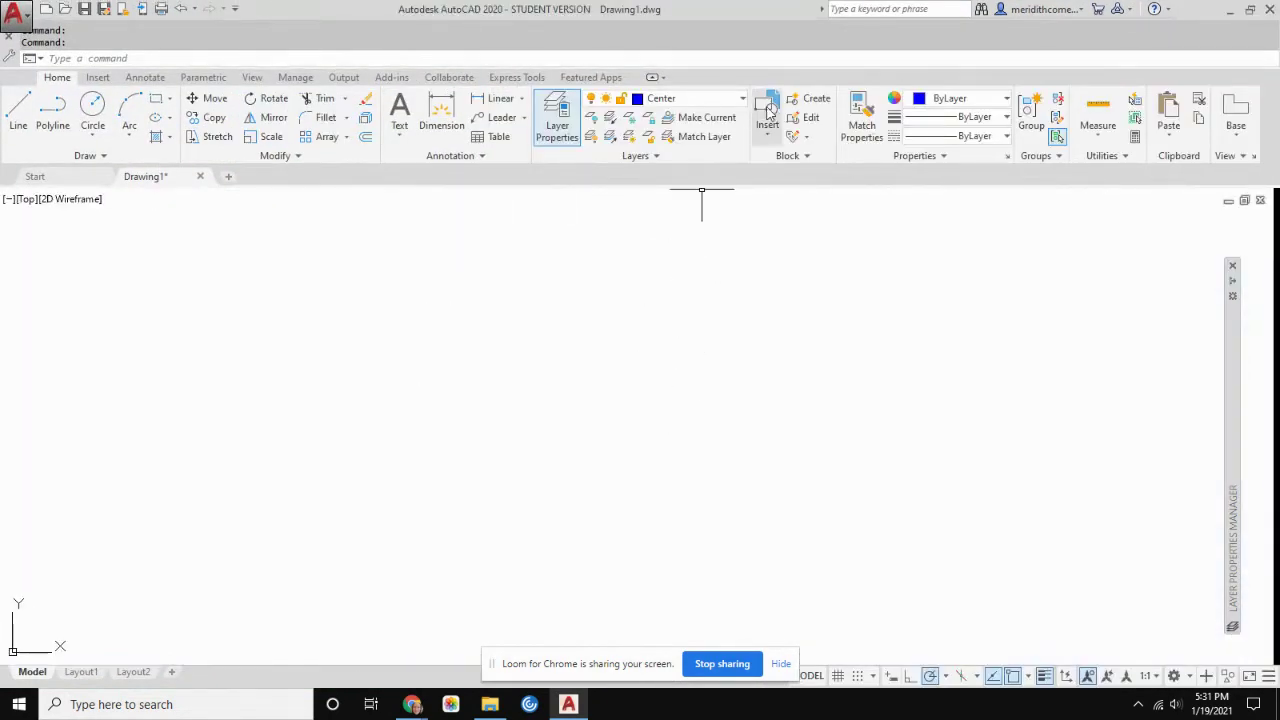
click(744, 100)
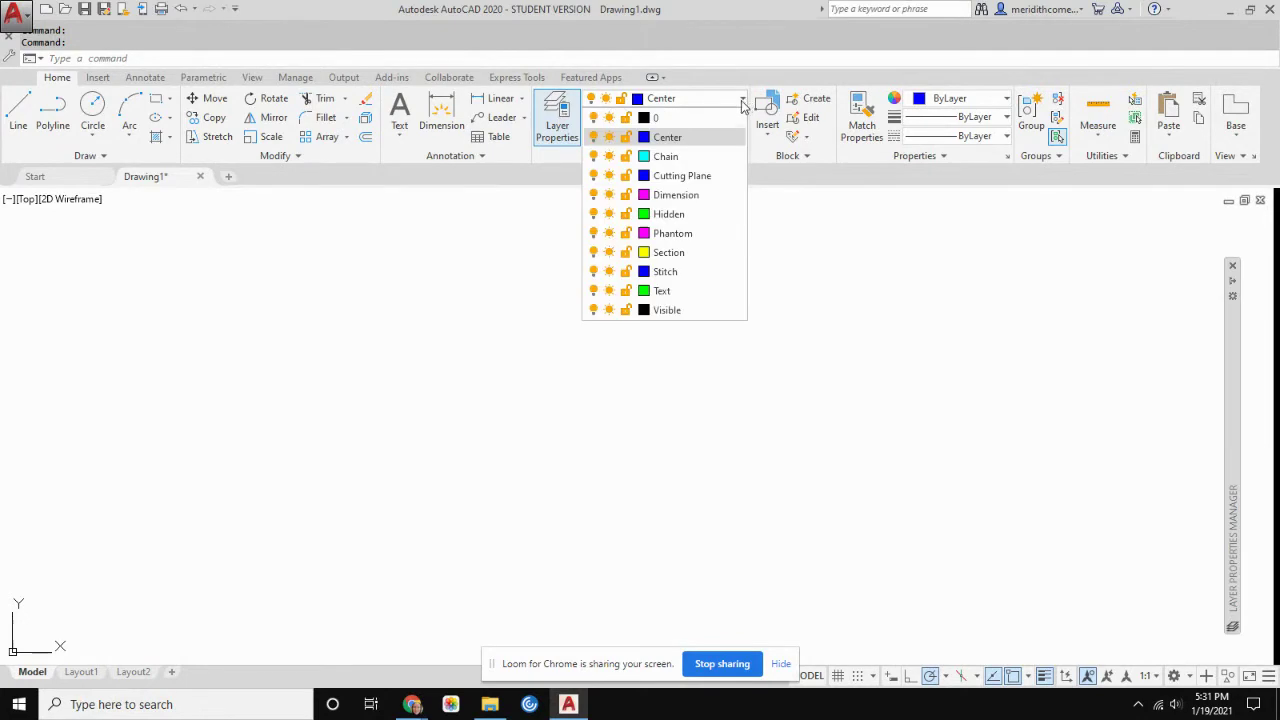
click(560, 130)
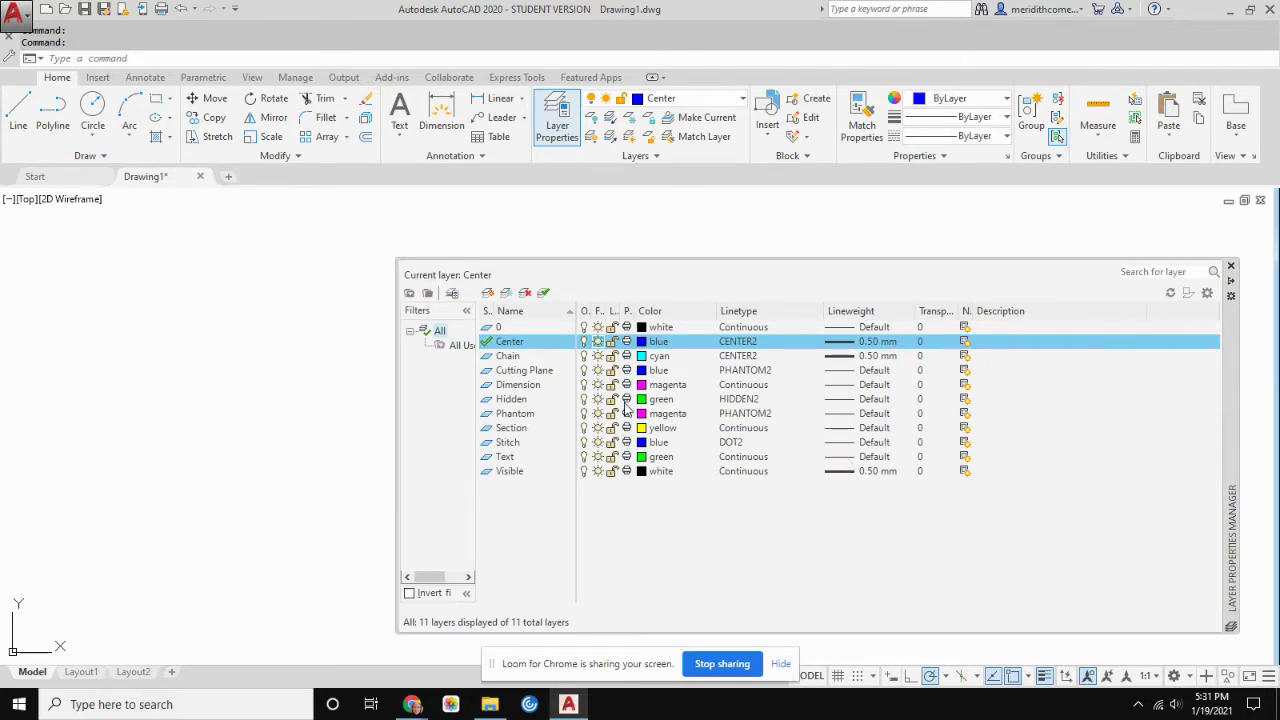
click(584, 342)
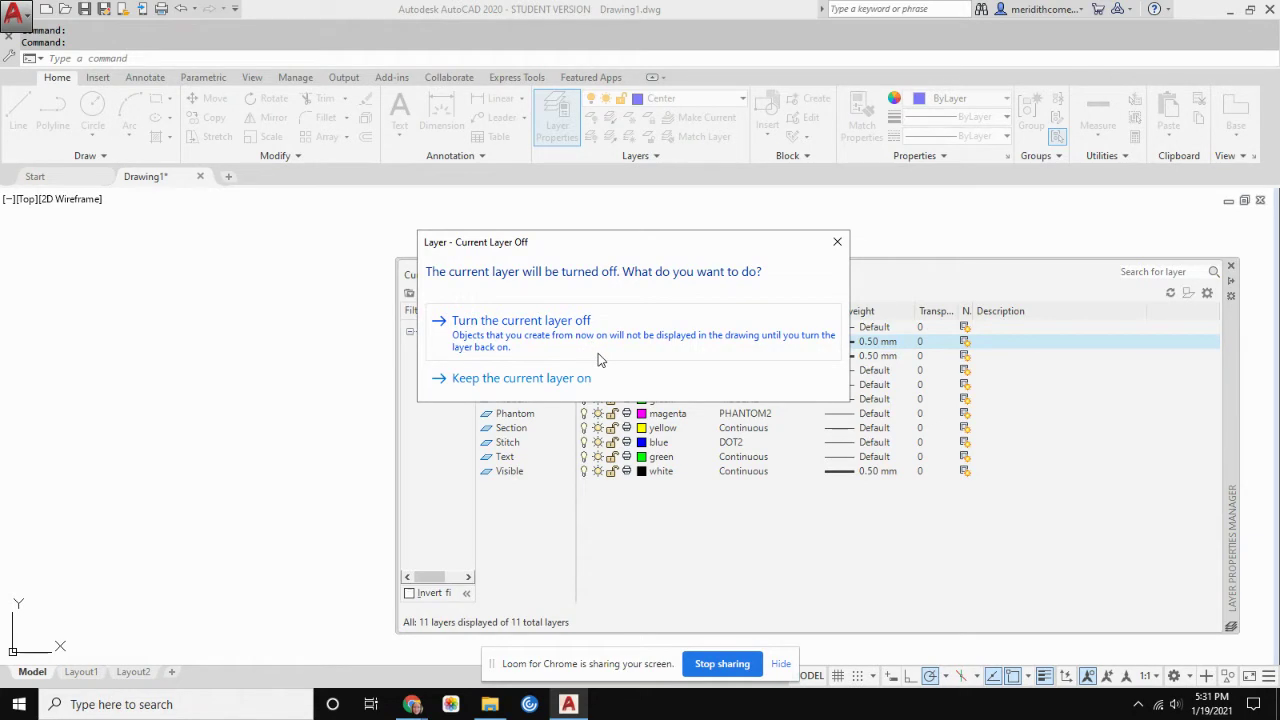
click(484, 325)
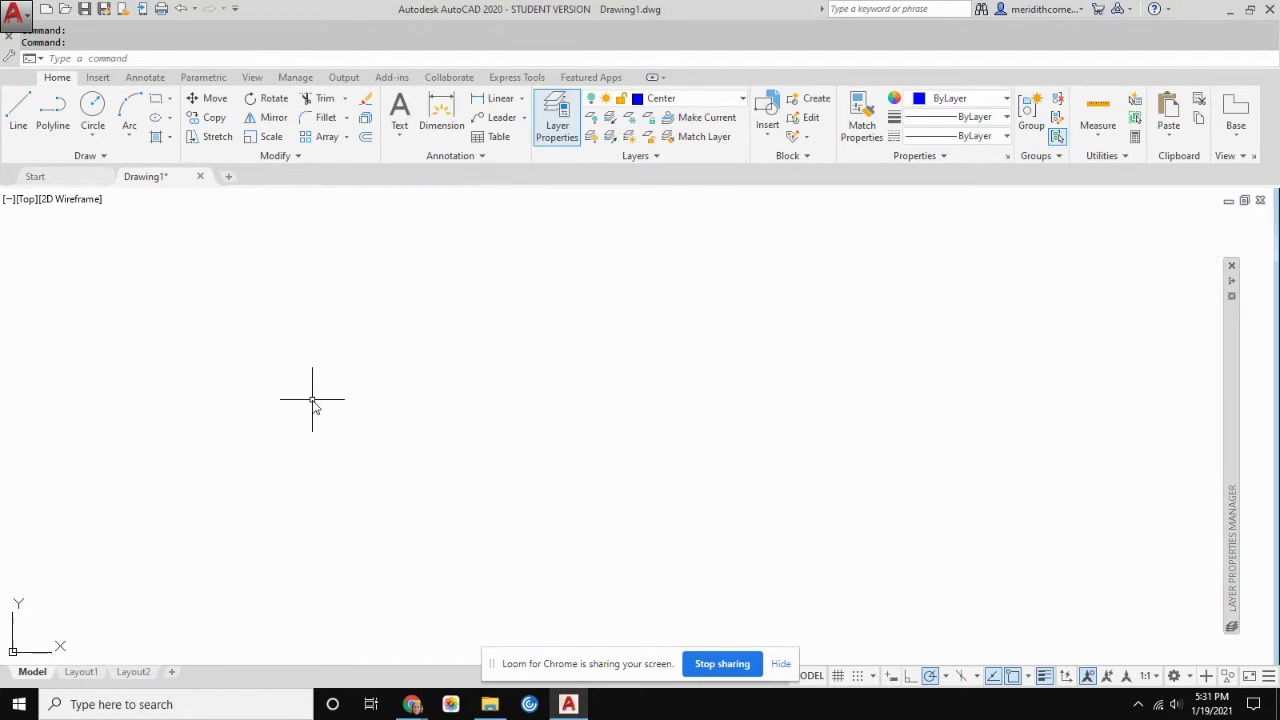
Start a LINE through two picked points, then cancel the command
text(l)
key(Return)
click(223, 319)
click(669, 421)
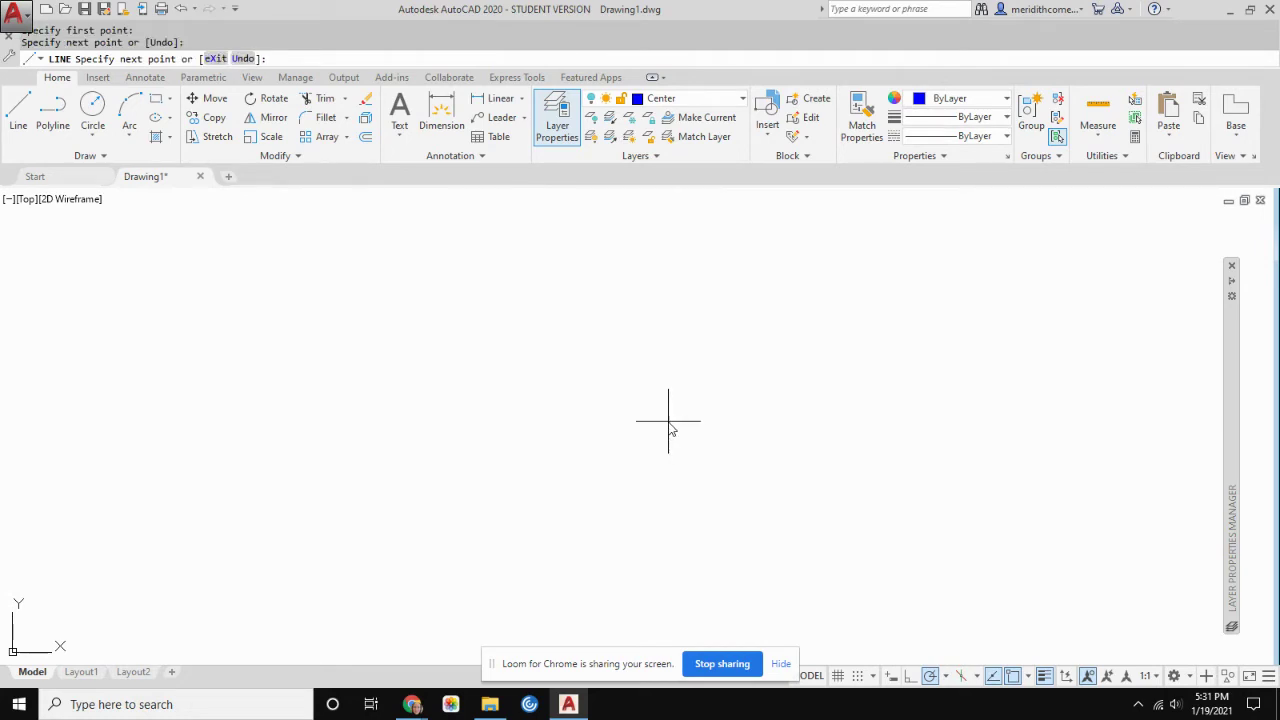
key(Escape)
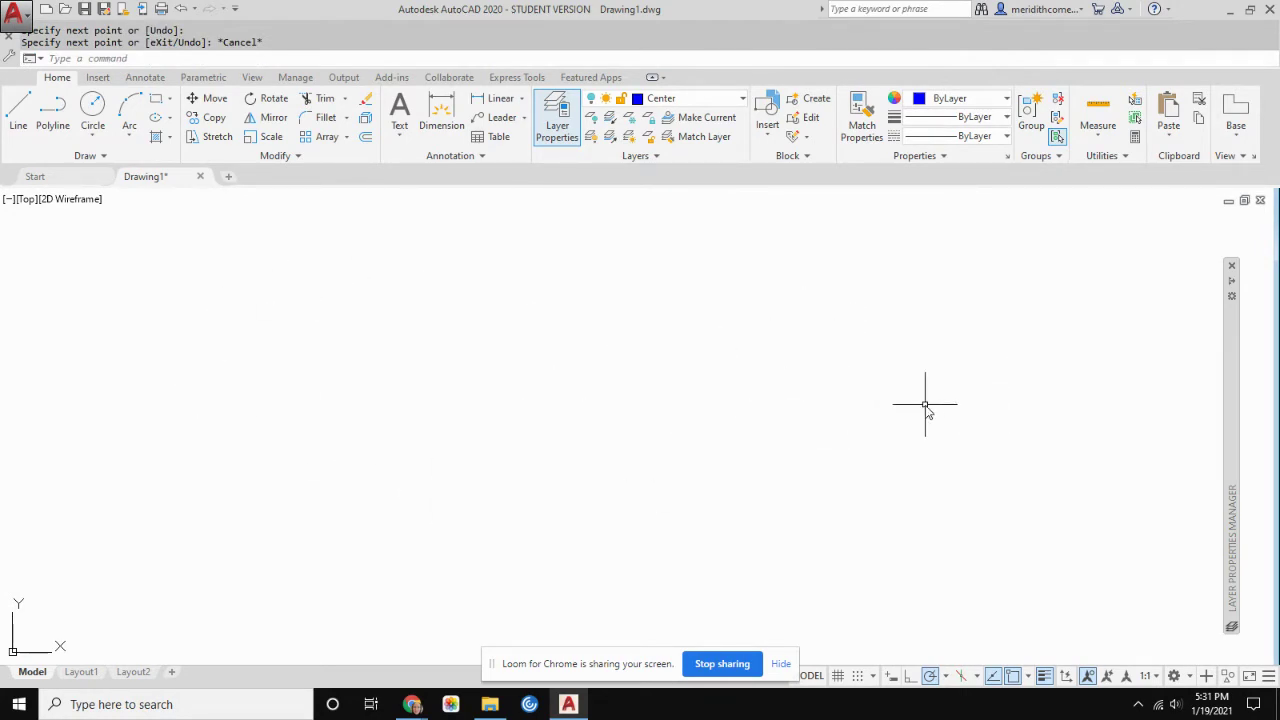
Window-select the blue dashed test line and delete it
mouse_move(1230, 360)
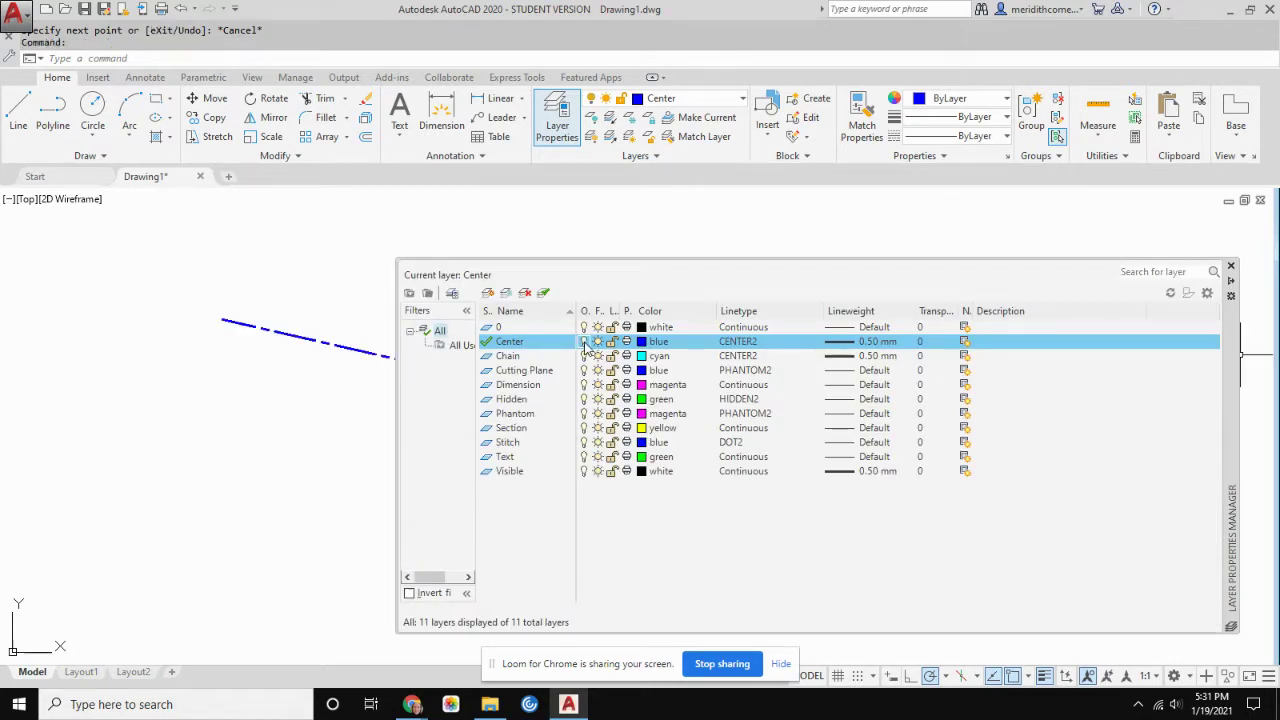
click(265, 431)
key(Escape)
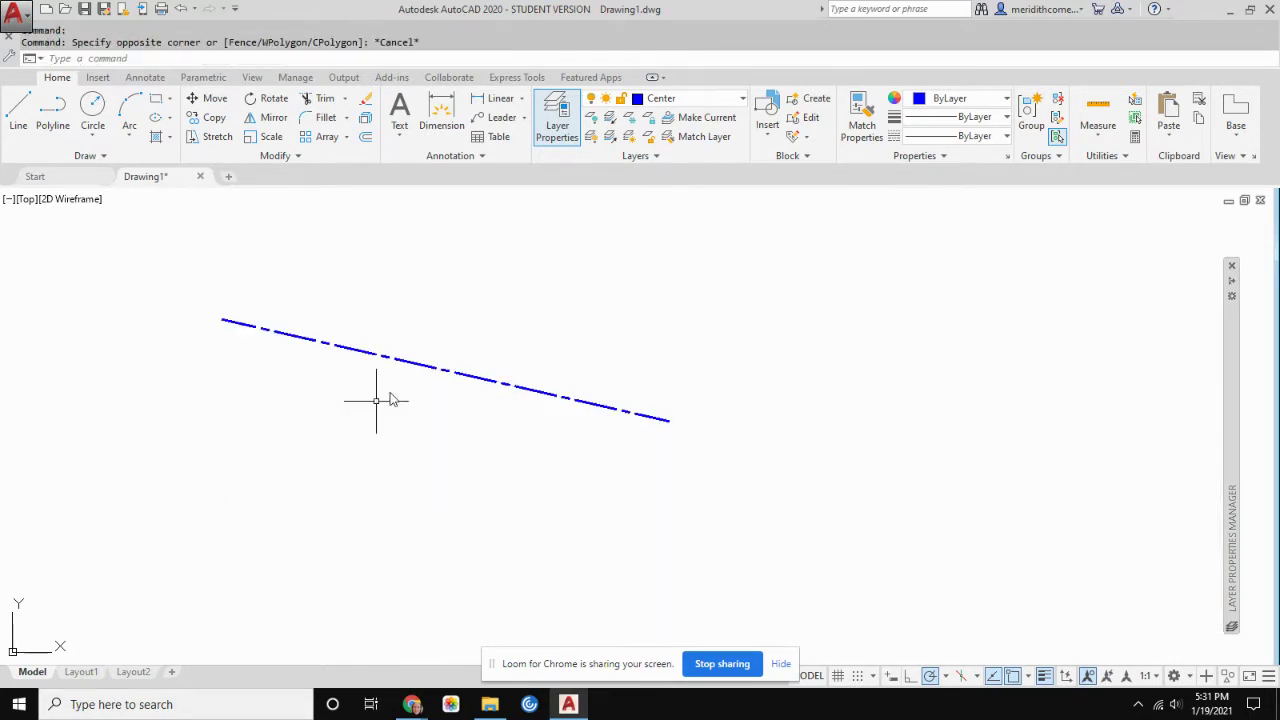
key(Escape)
click(551, 383)
click(509, 409)
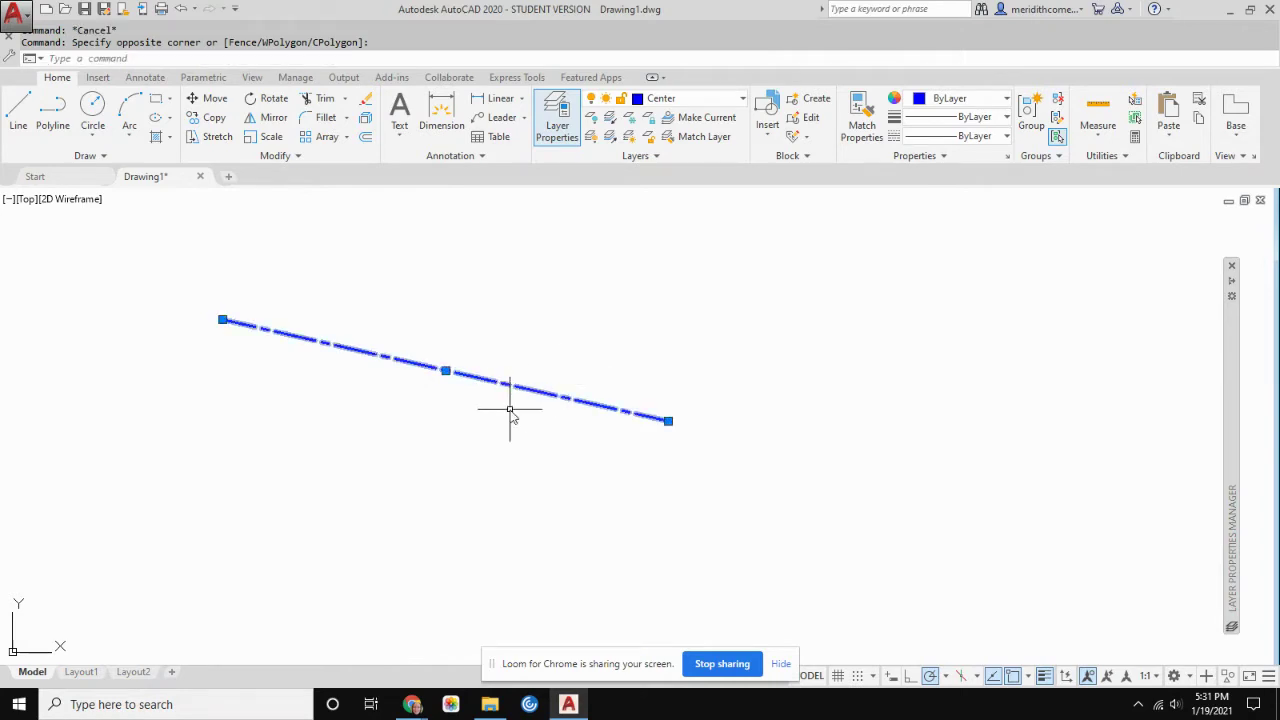
key(Delete)
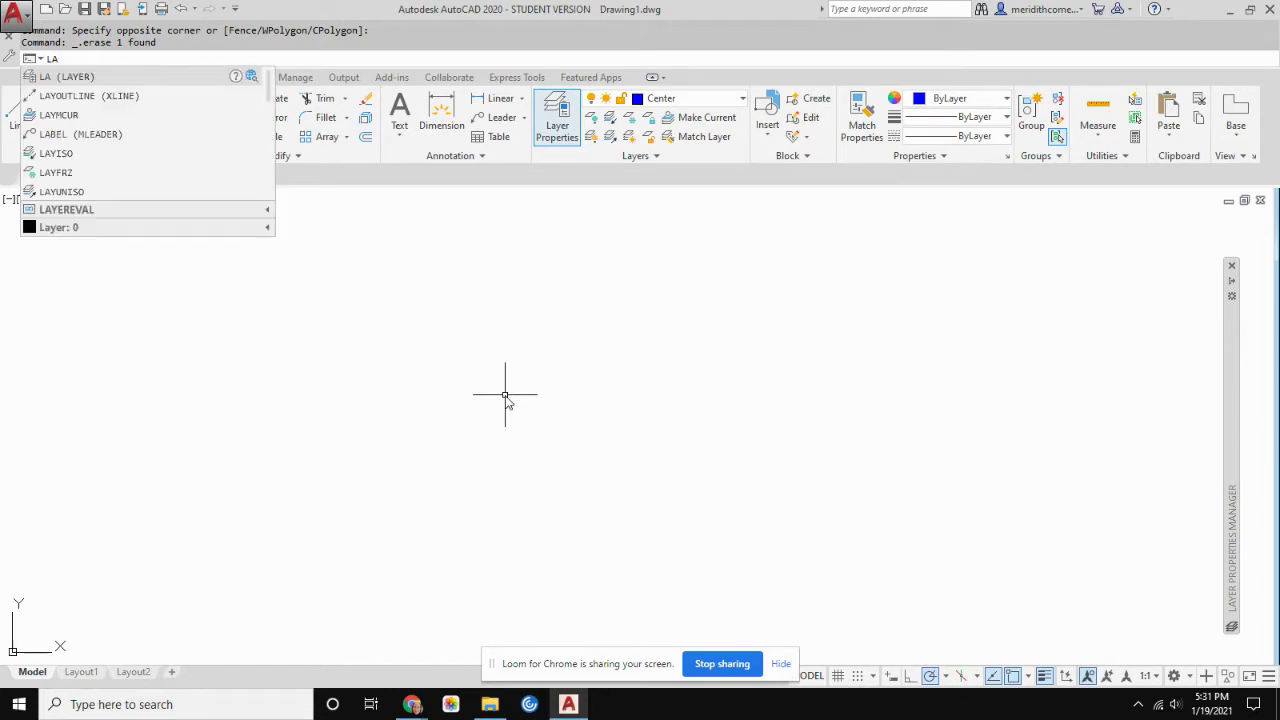
key(Return)
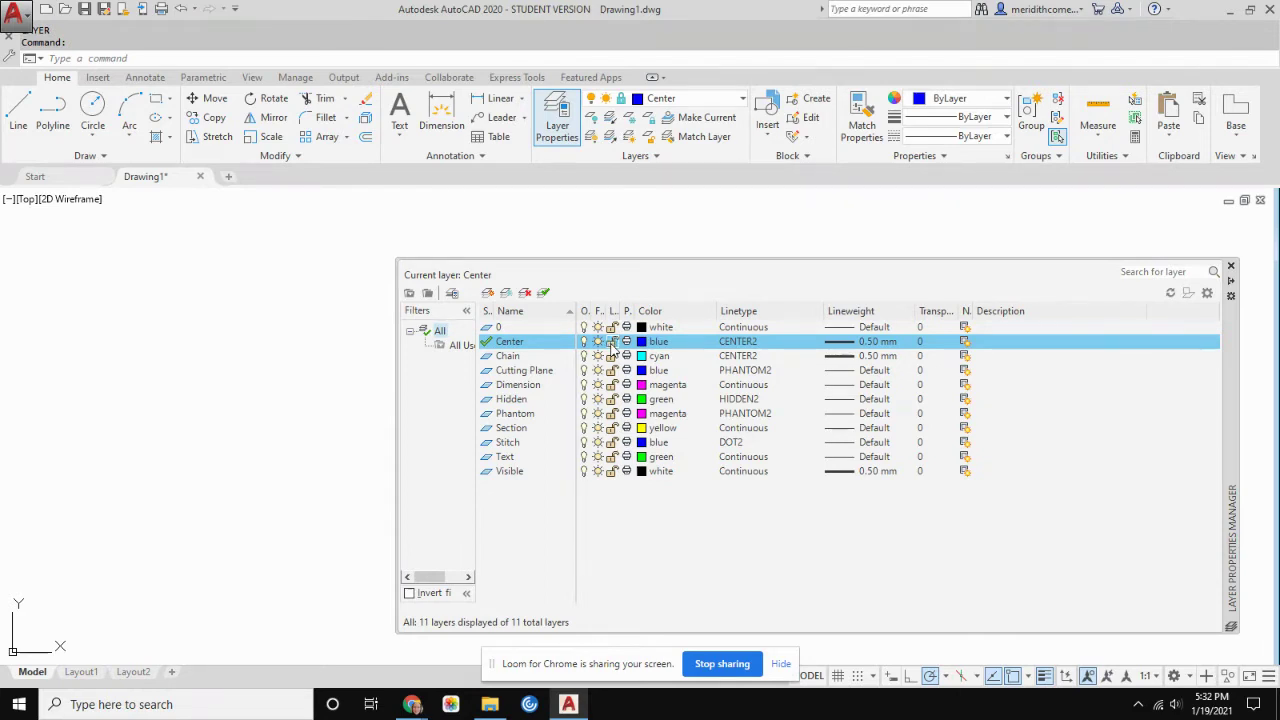
click(613, 345)
drag(973, 311, 1036, 311)
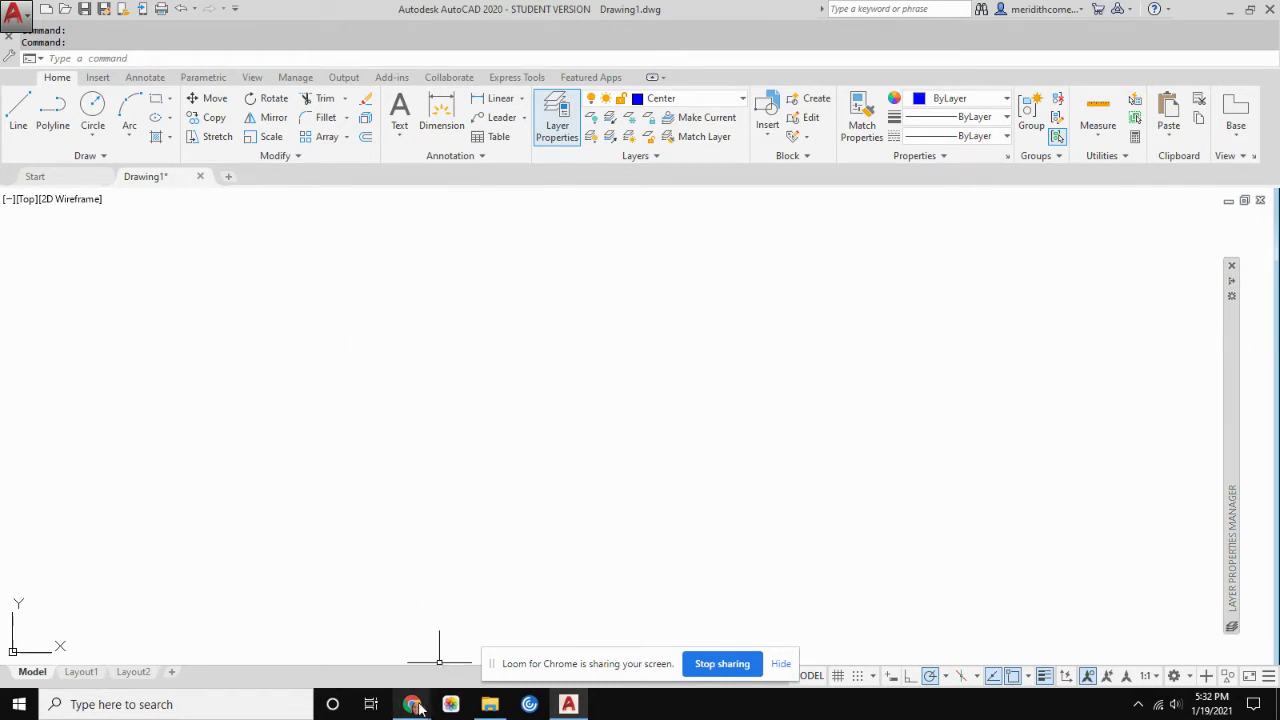
Review the layer and line instructions in the Chrome PDF, then pan AutoCAD's origin into view
mouse_move(414, 705)
click(330, 612)
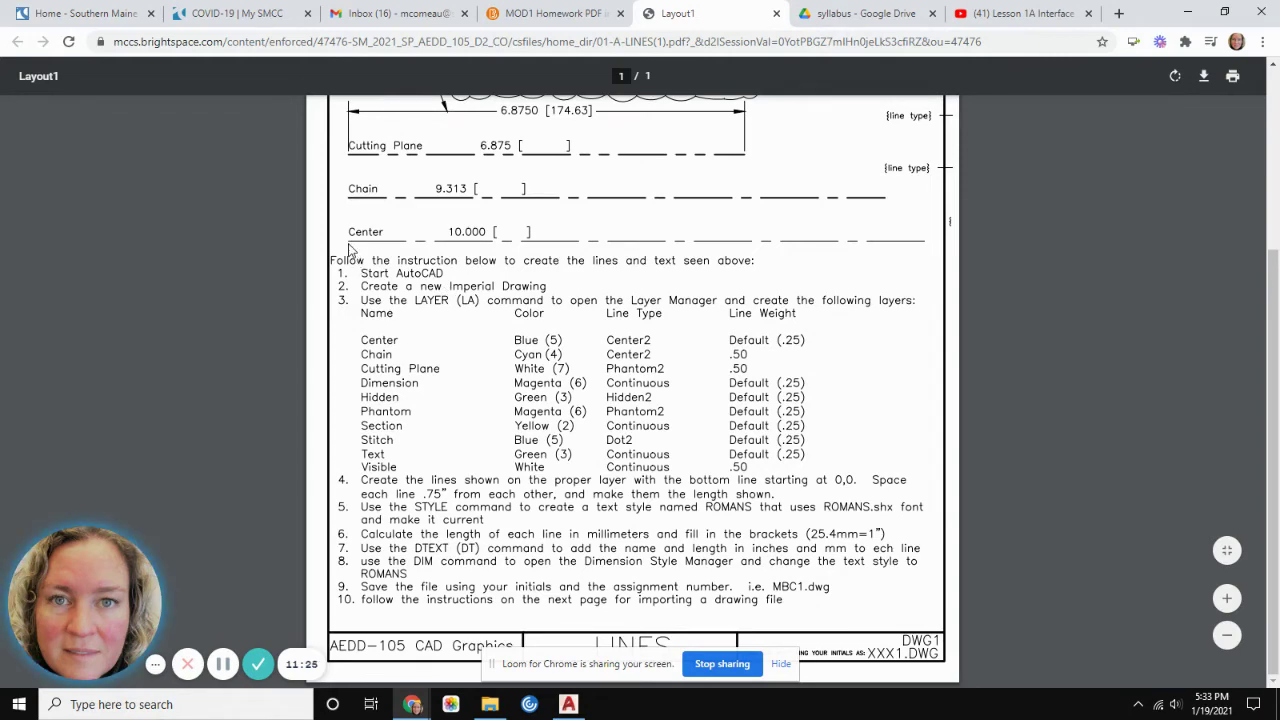
click(567, 706)
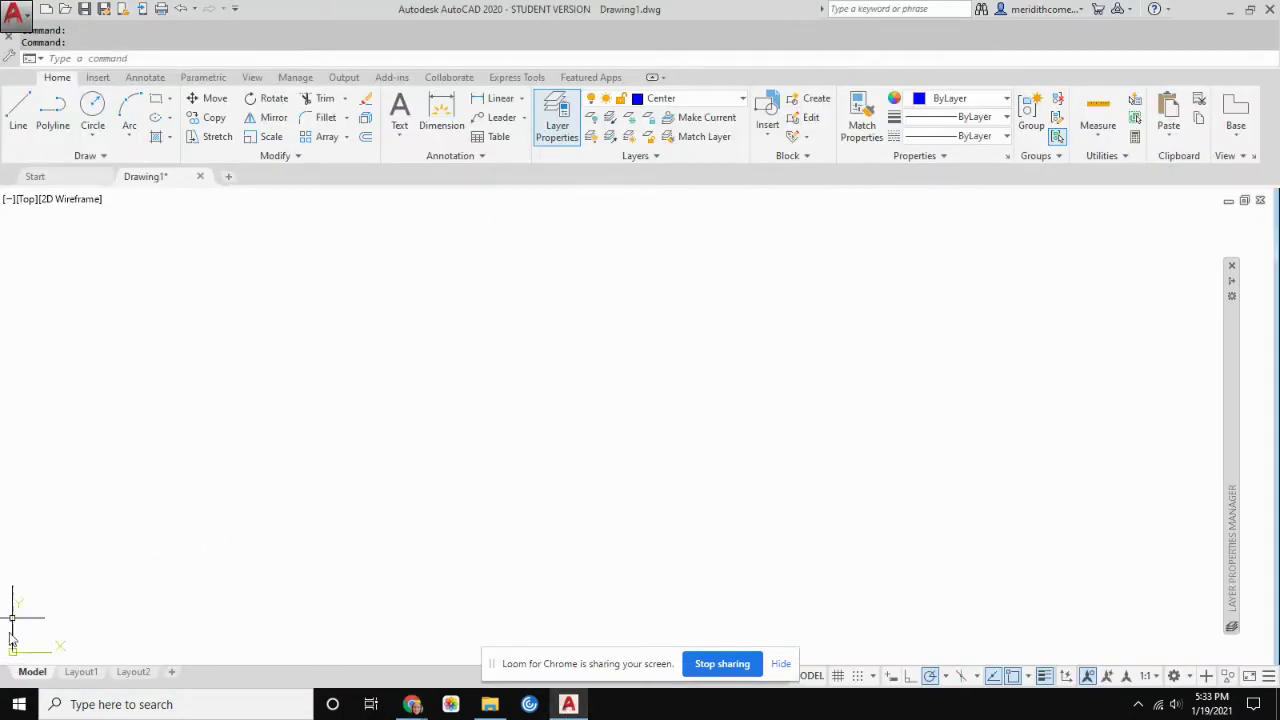
mouse_move(138, 574)
middle_down()
mouse_move(300, 477)
mouse_move(260, 446)
middle_up()
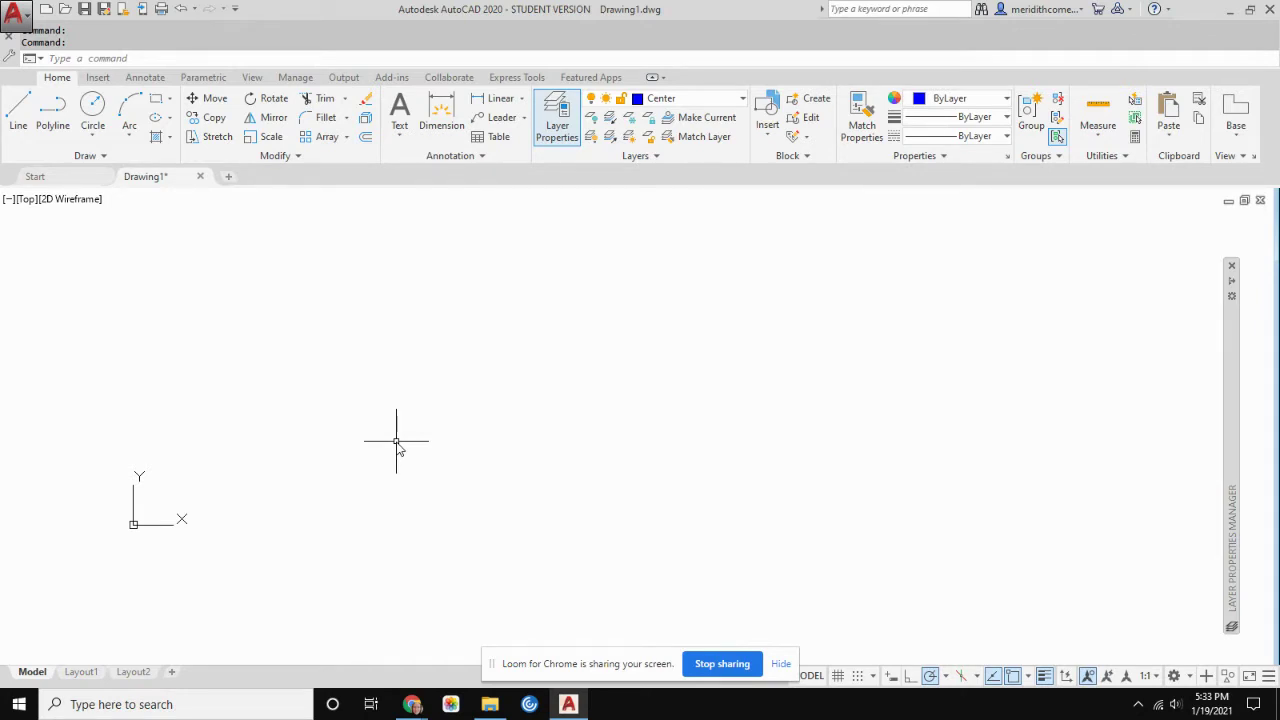
text(l)
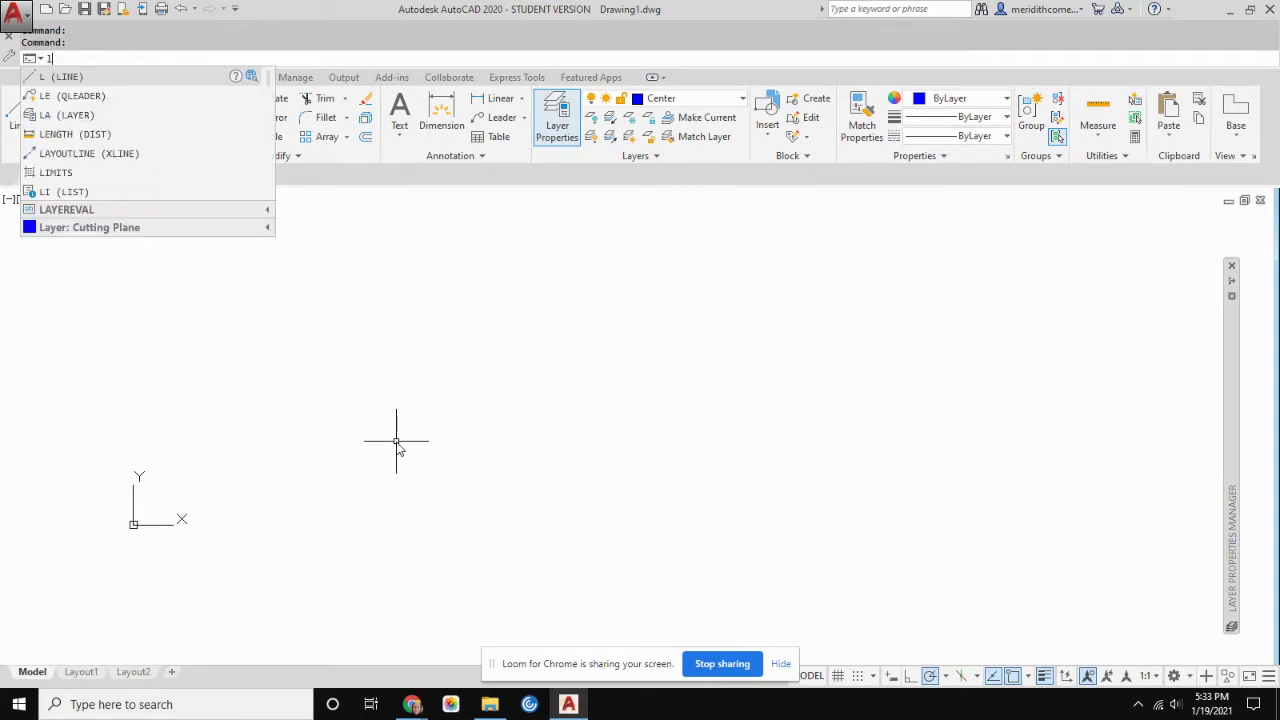
key(Return)
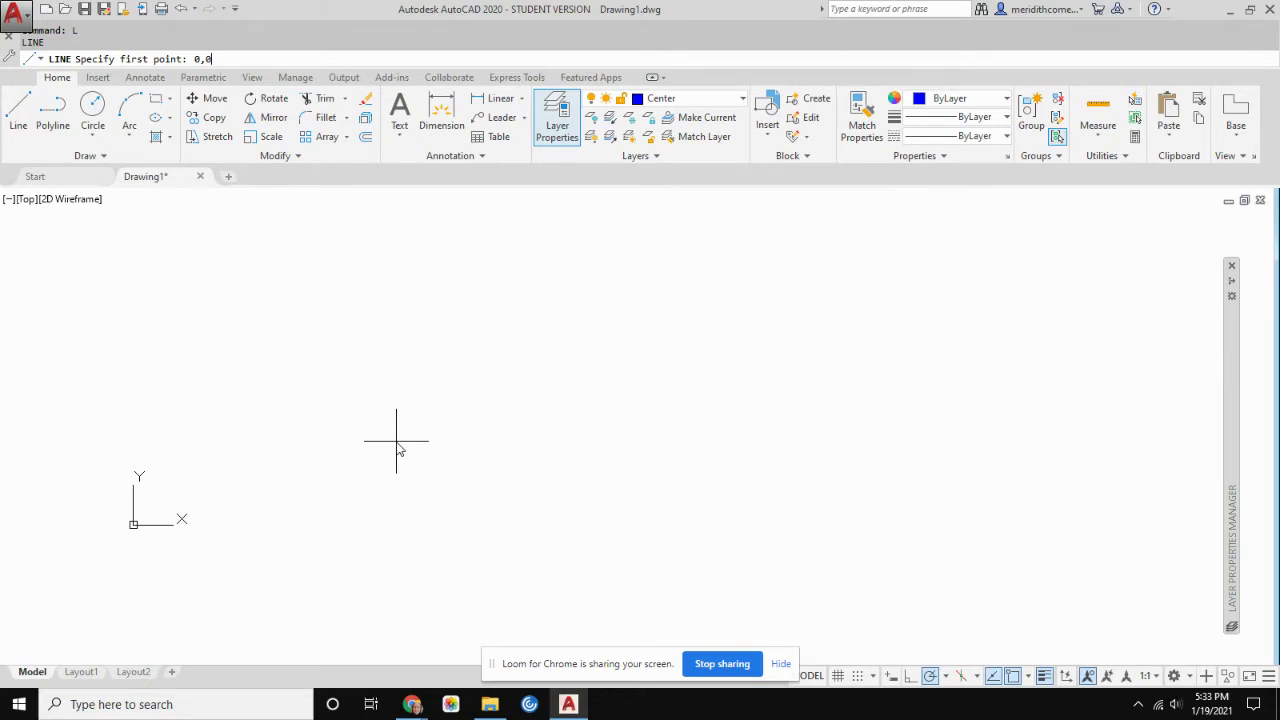
text(0,0)
key(Return)
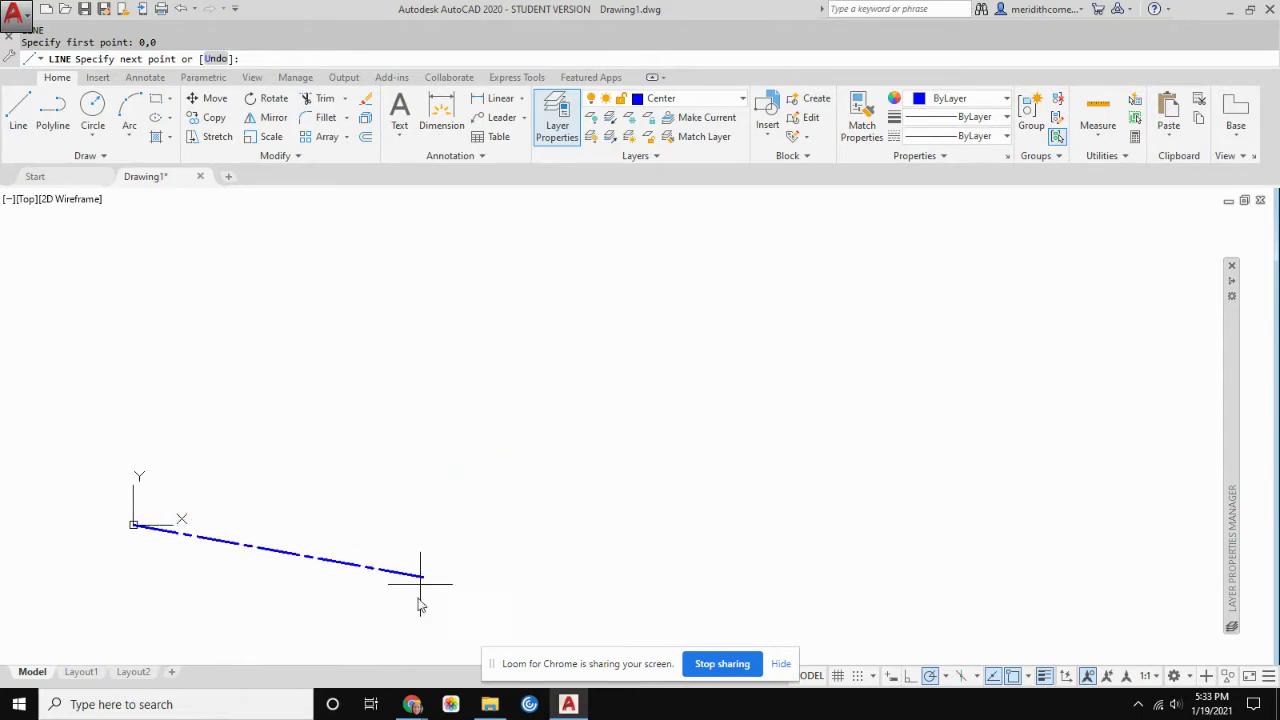
click(412, 704)
click(456, 660)
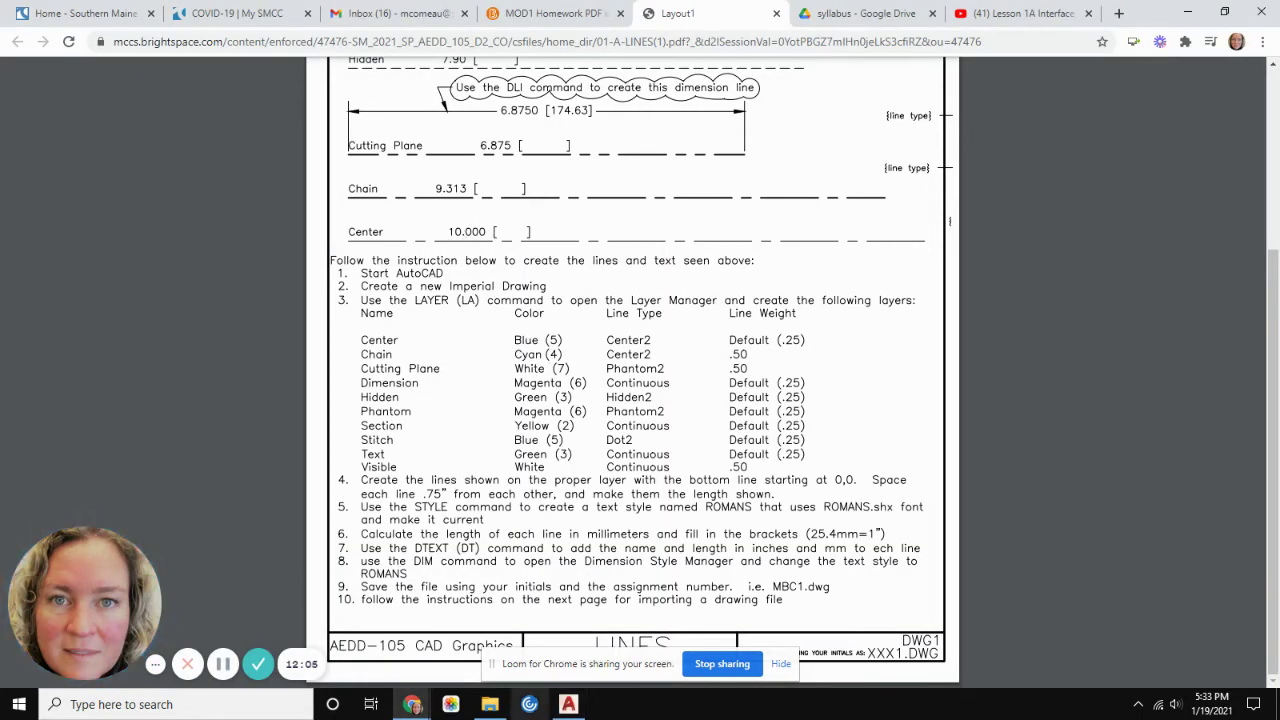
click(568, 704)
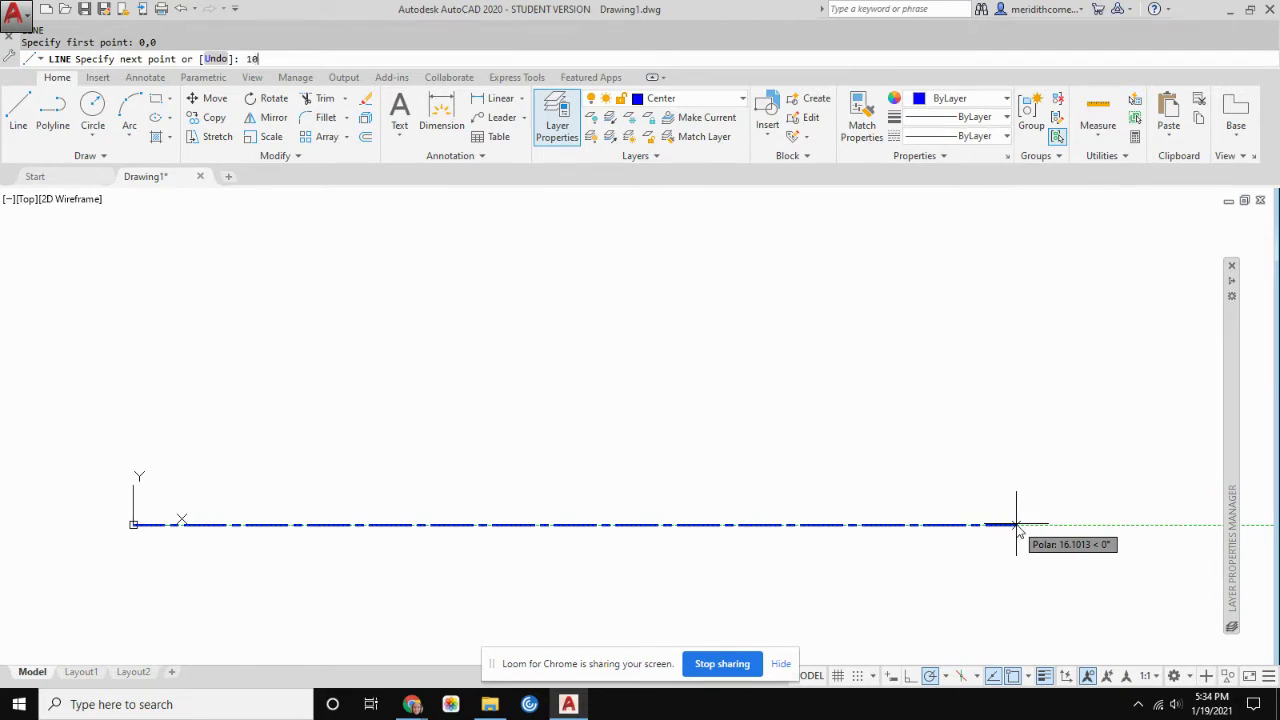
key(Return)
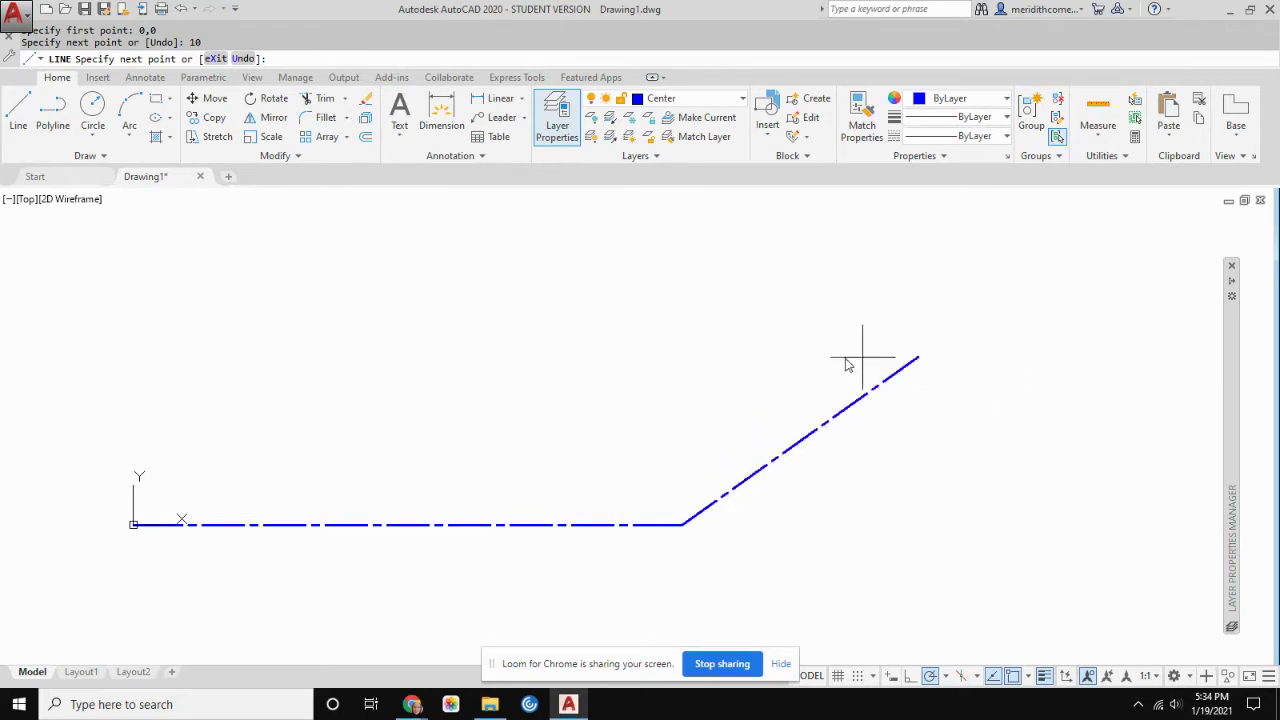
click(826, 380)
key(Escape)
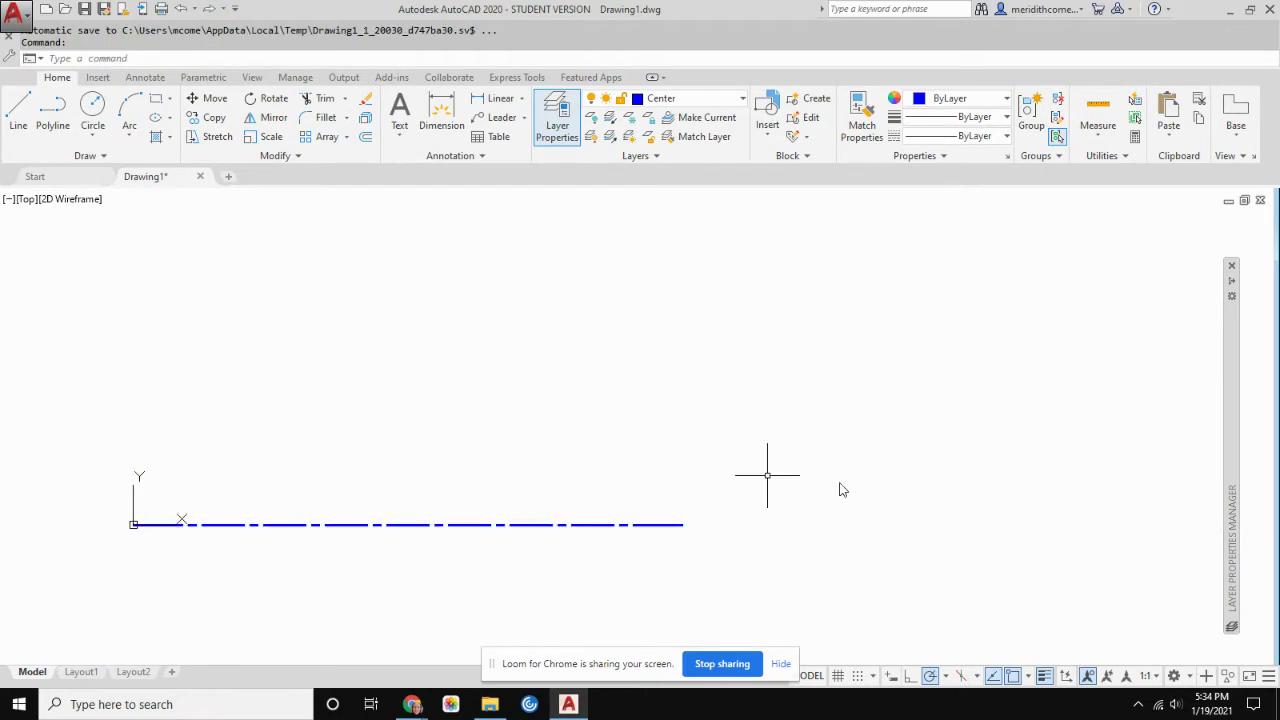
middle_drag(513, 464, 703, 472)
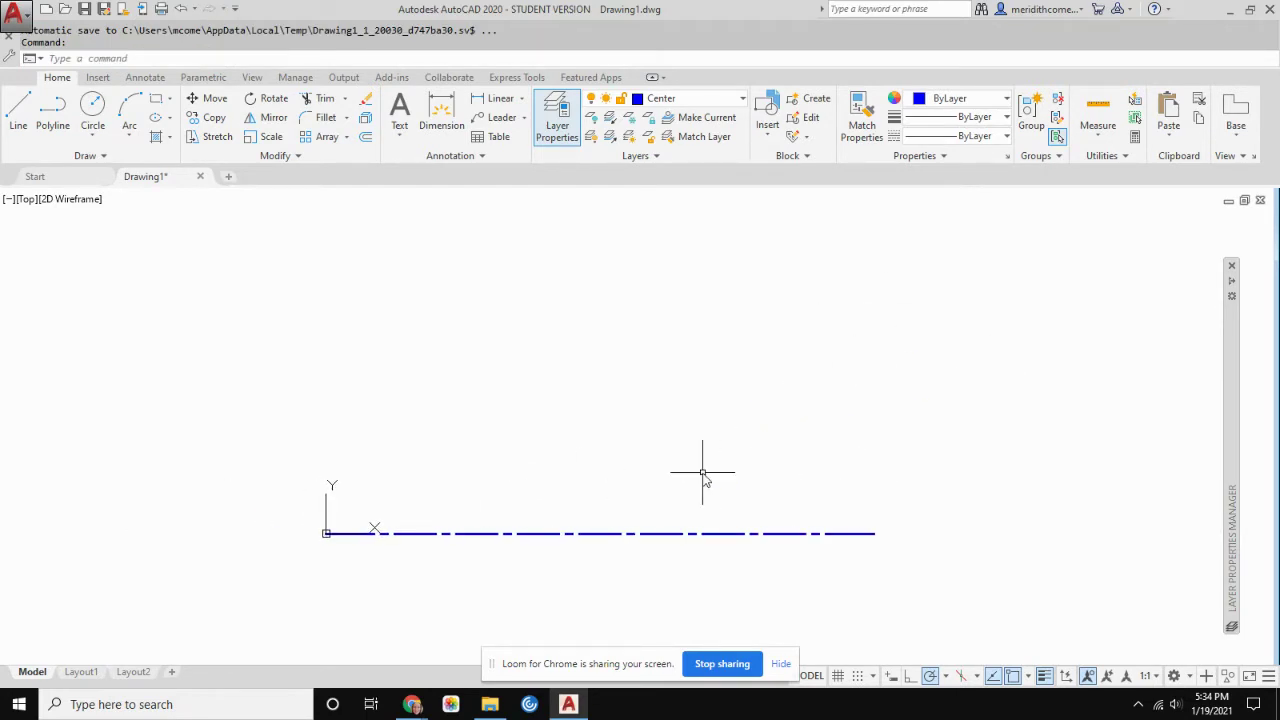
click(703, 472)
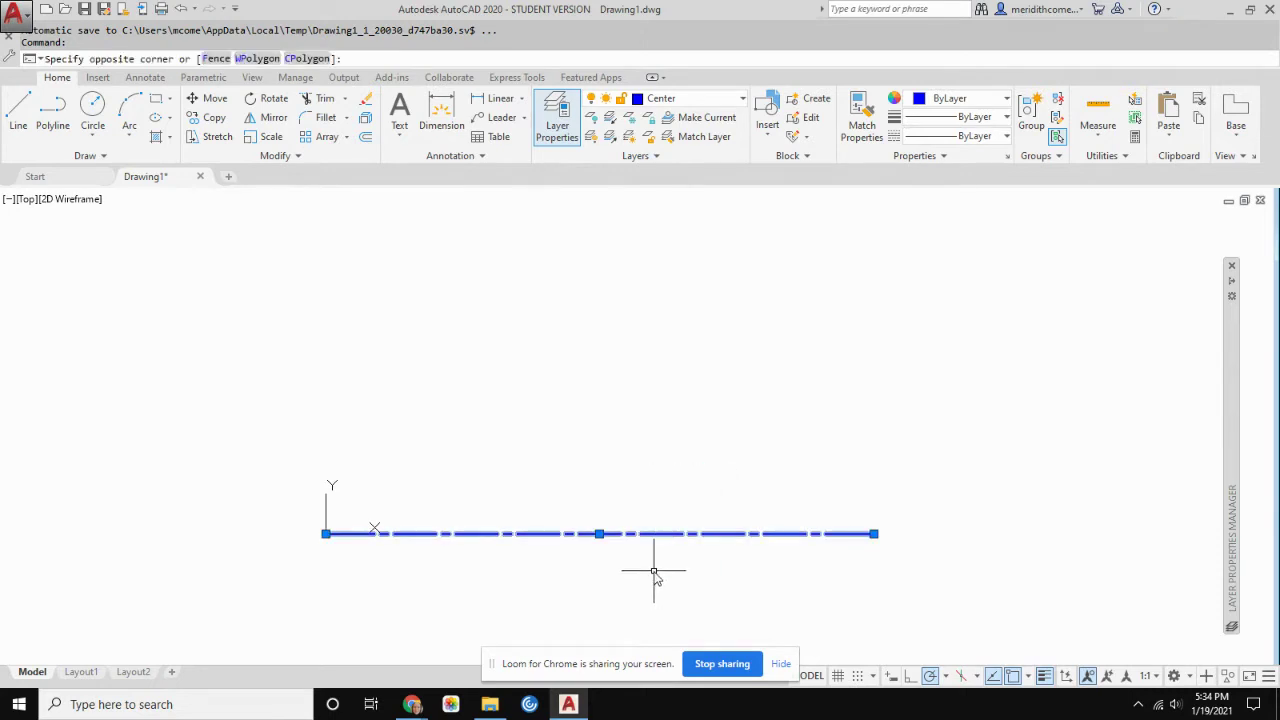
click(651, 571)
key(Delete)
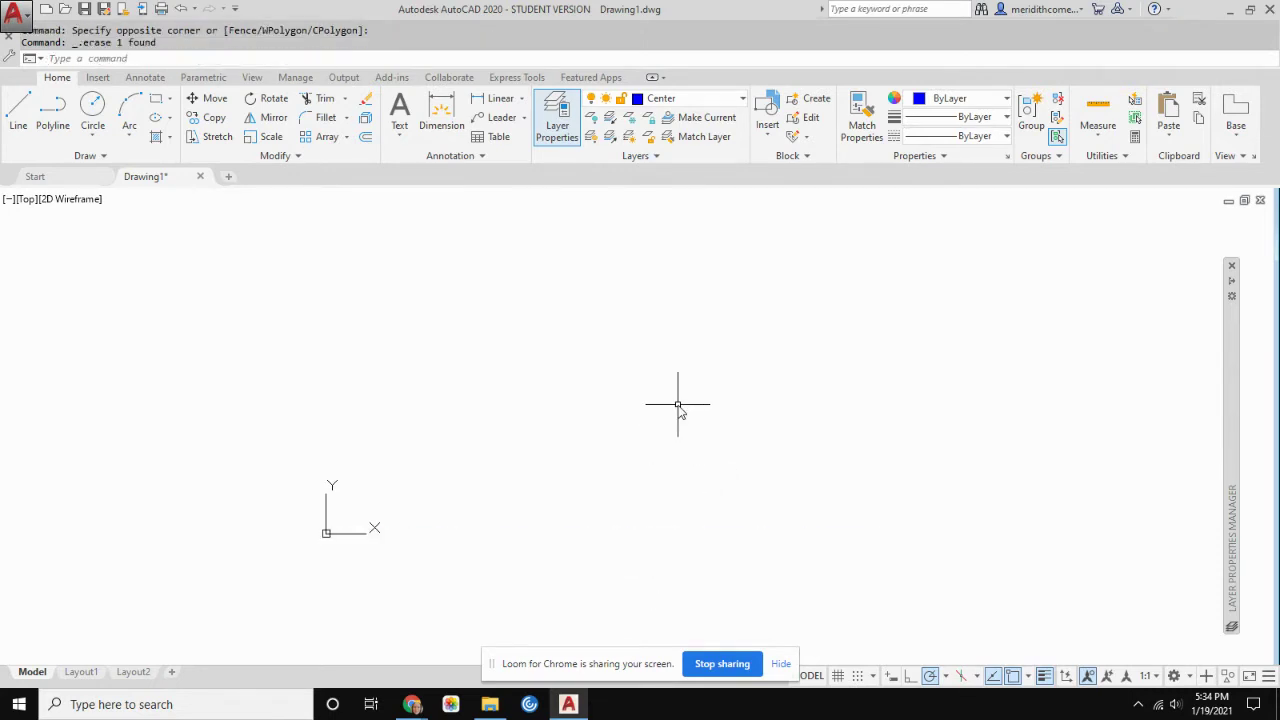
Start a LINE with its first point at the origin 0,0 and turn on polar tracking
text(L)
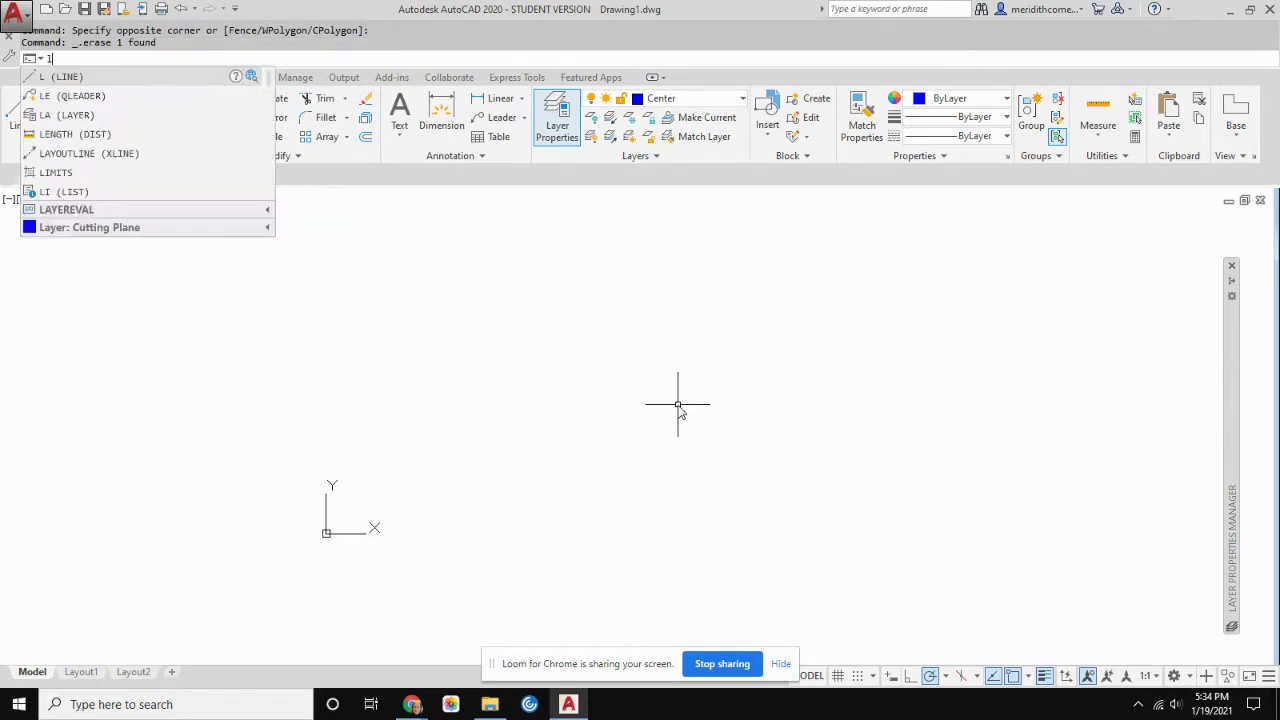
key(Return)
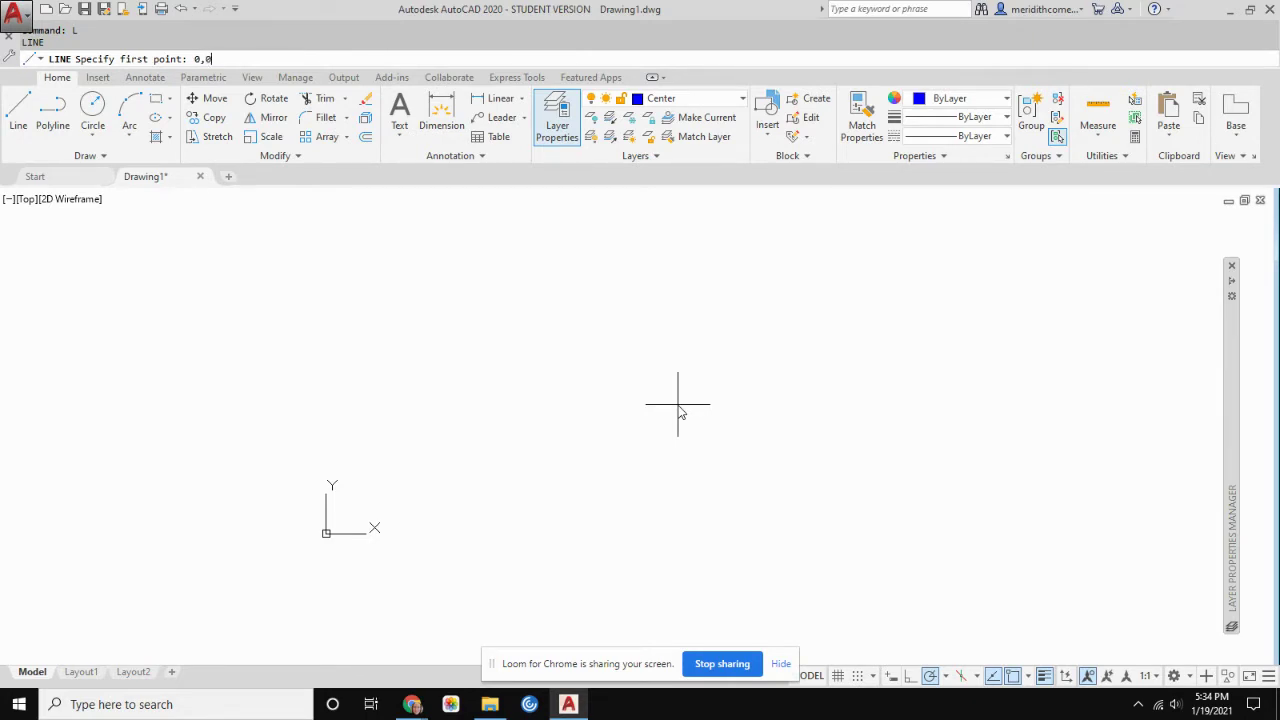
key(Return)
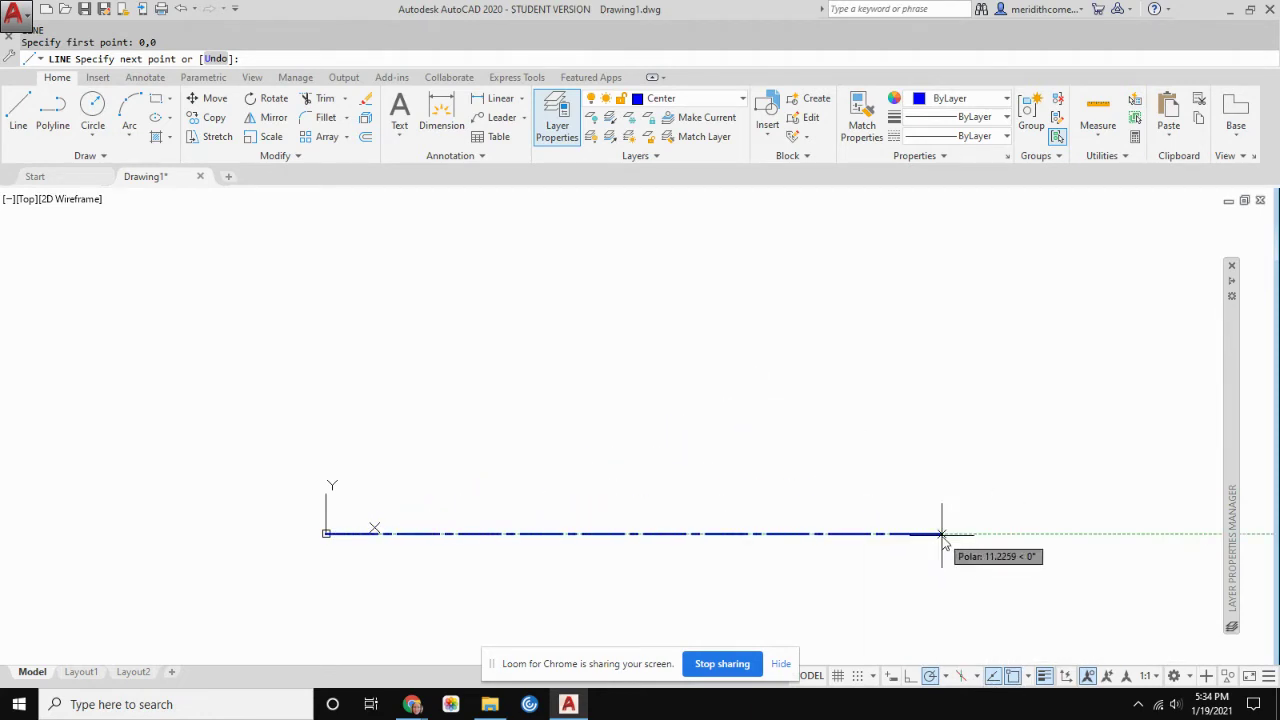
click(890, 677)
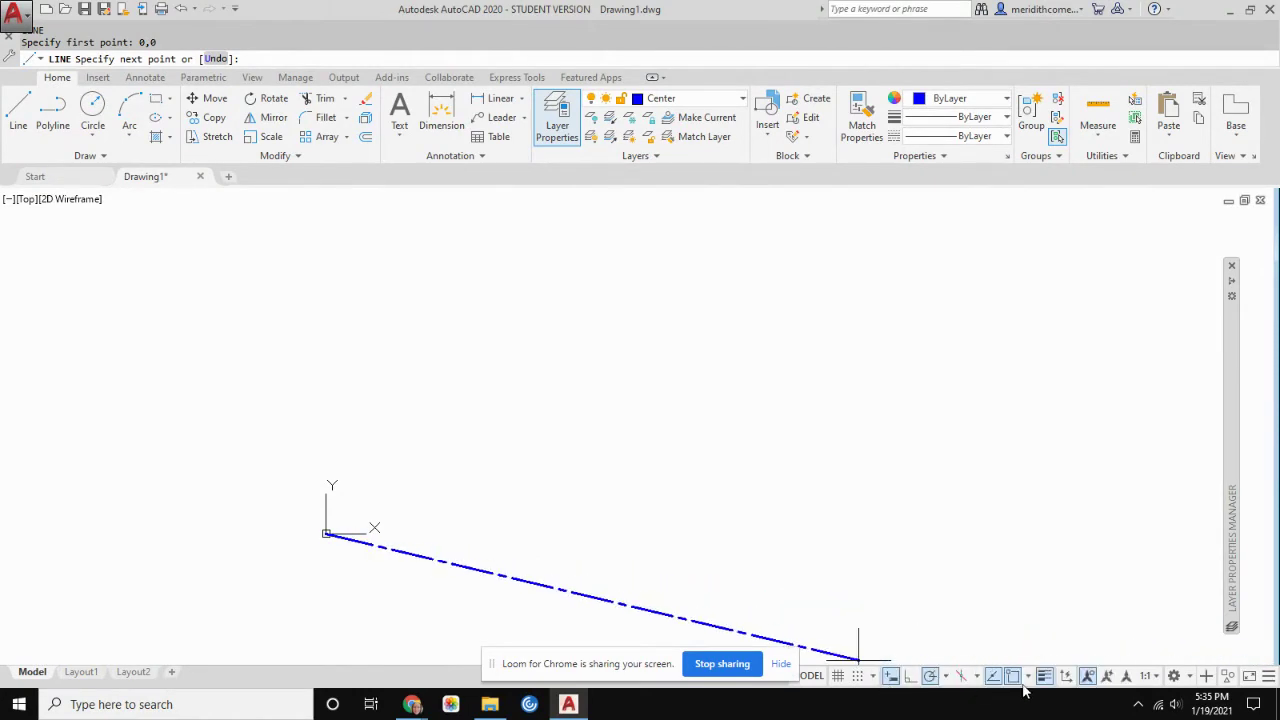
Turn off Dynamic Input and finish a 10-unit horizontal Center line to the right of 0,0
click(1268, 677)
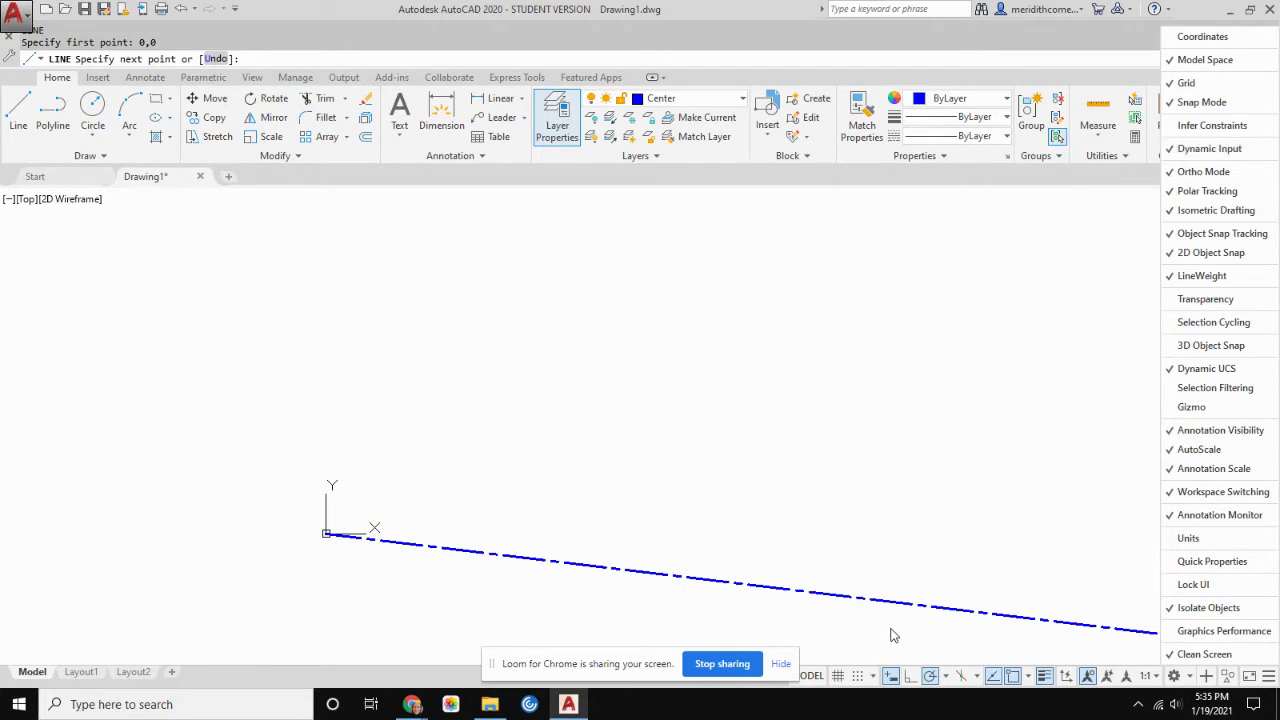
click(946, 548)
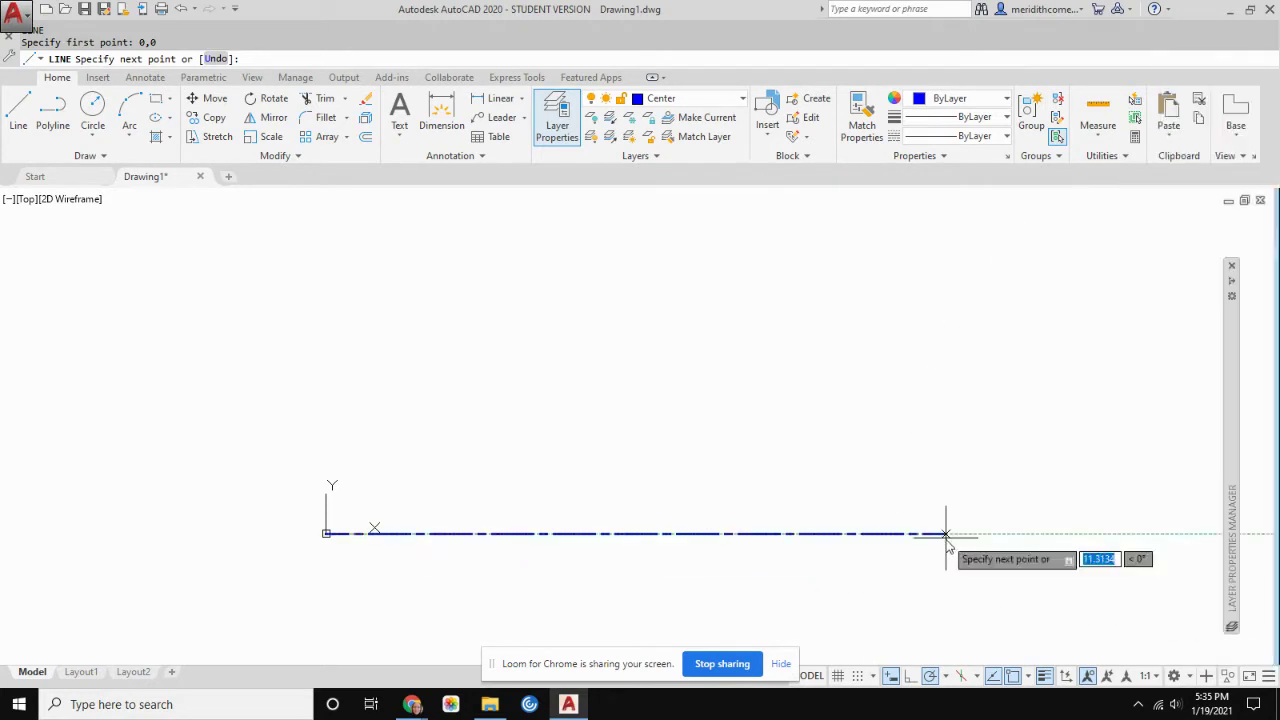
click(890, 677)
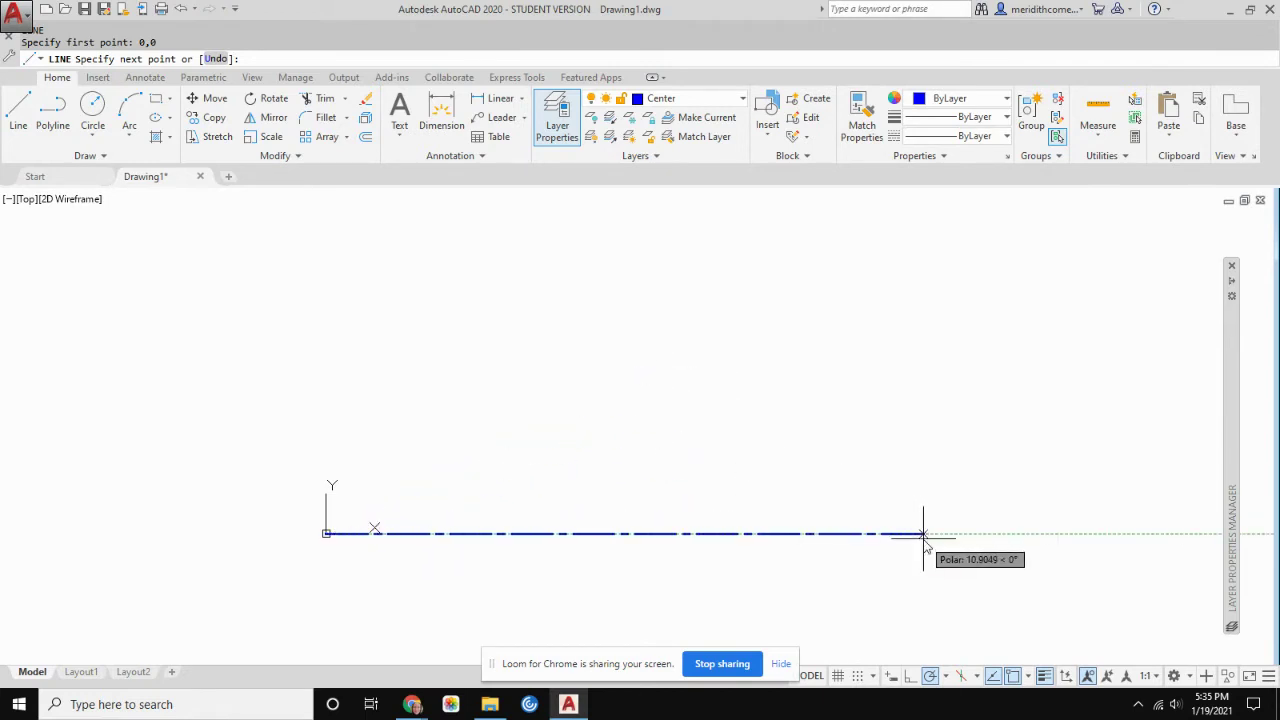
text(10)
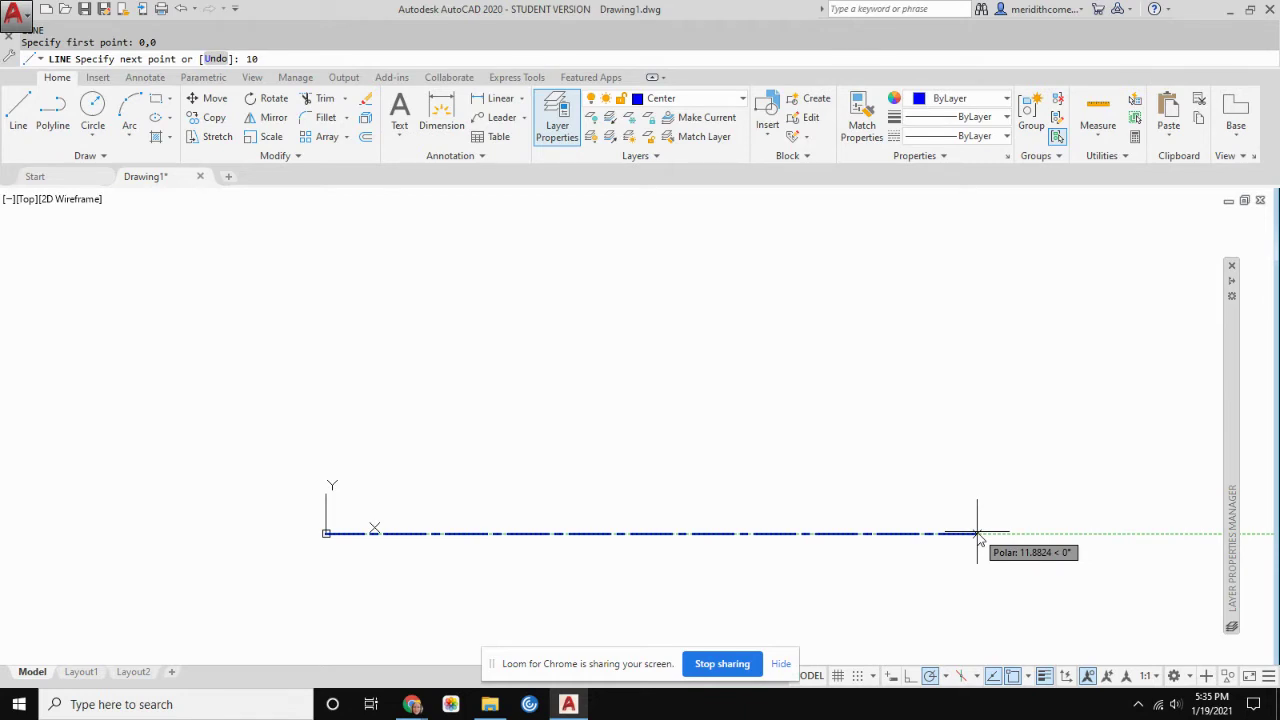
key(Return)
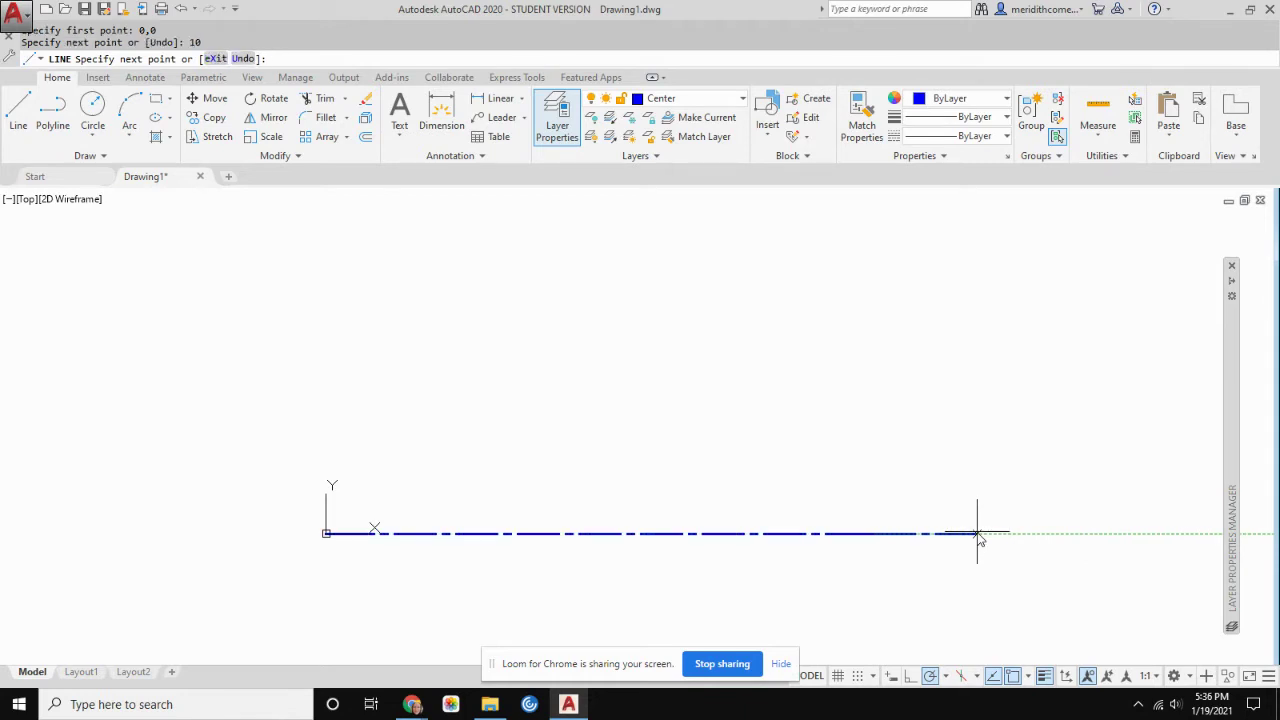
key(Escape)
key(Escape)
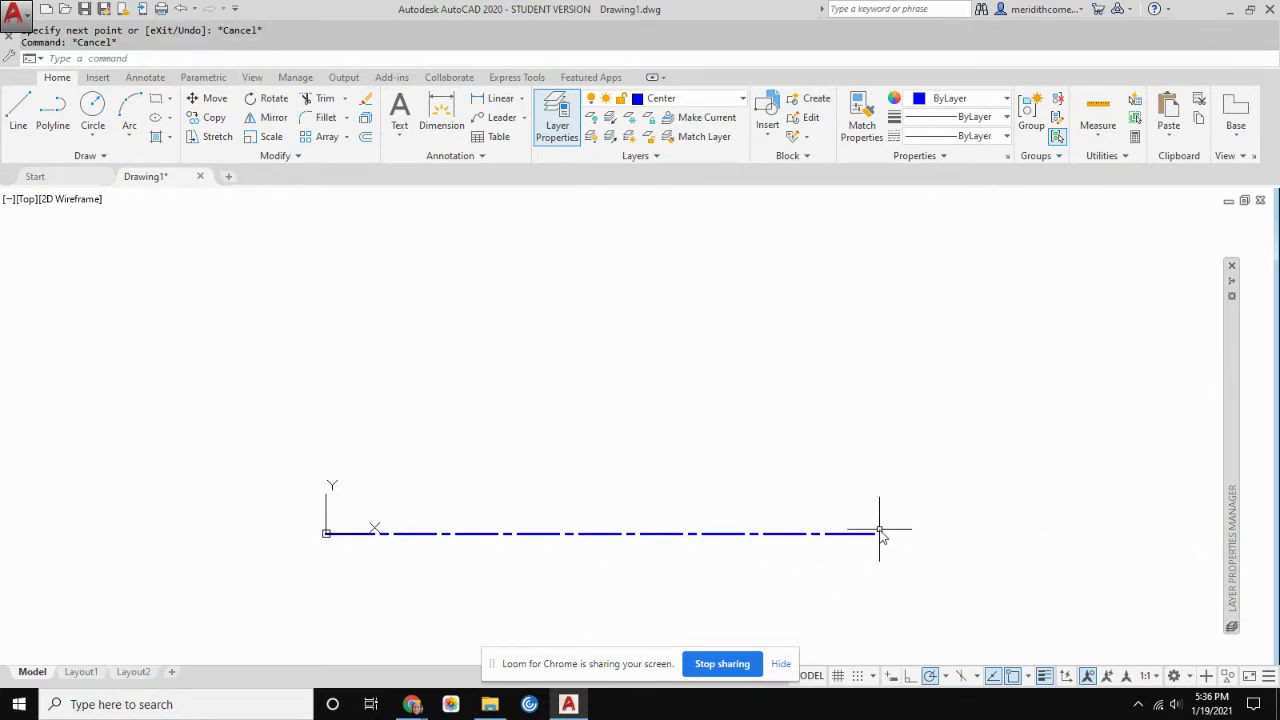
click(802, 534)
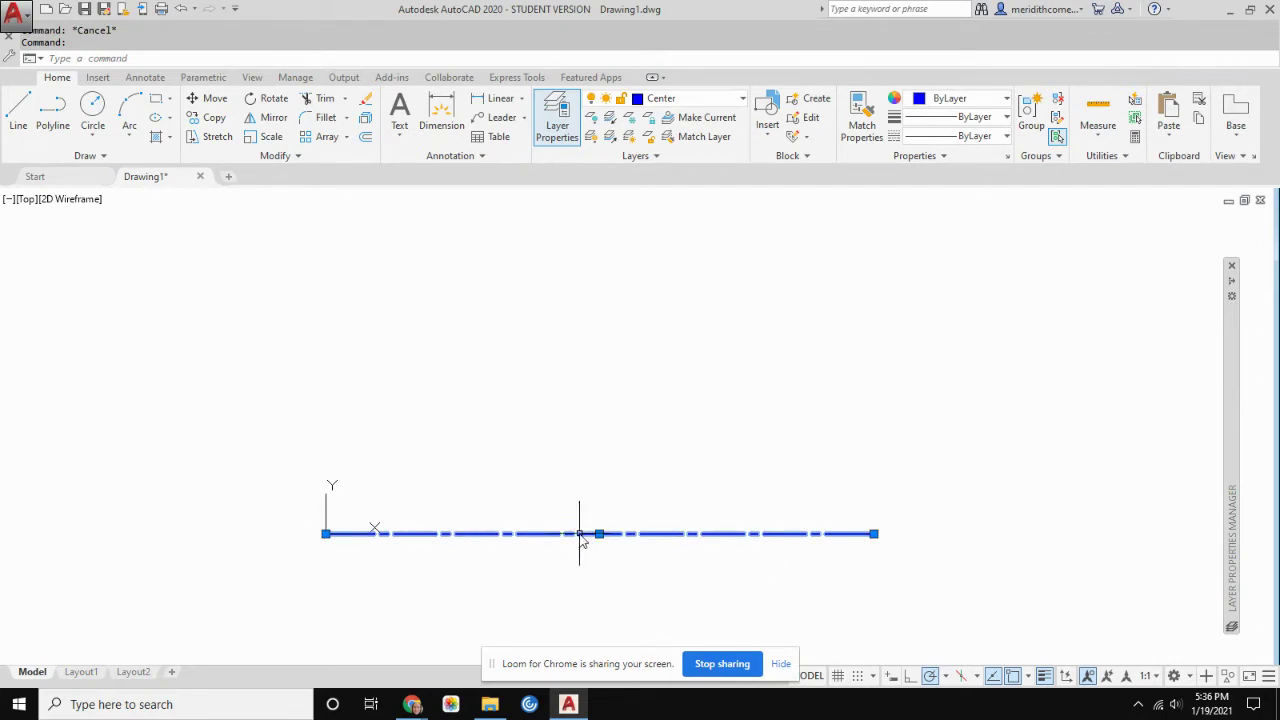
right_click(727, 541)
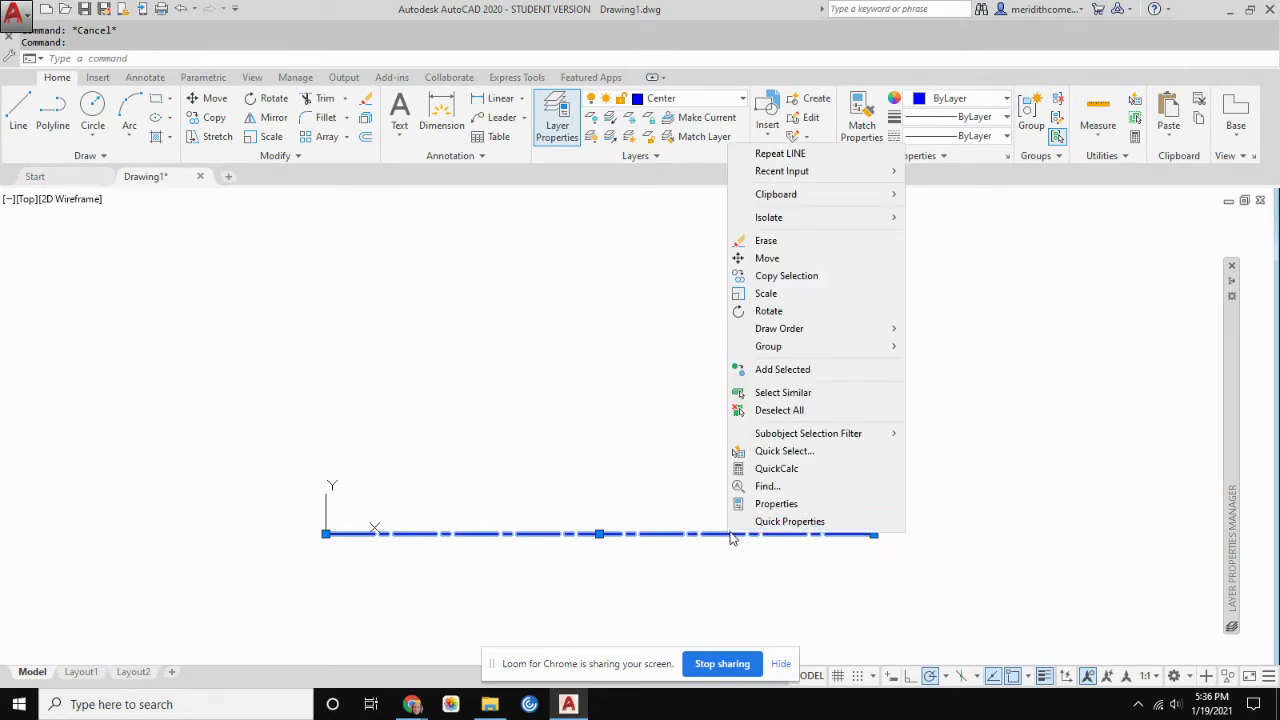
click(787, 514)
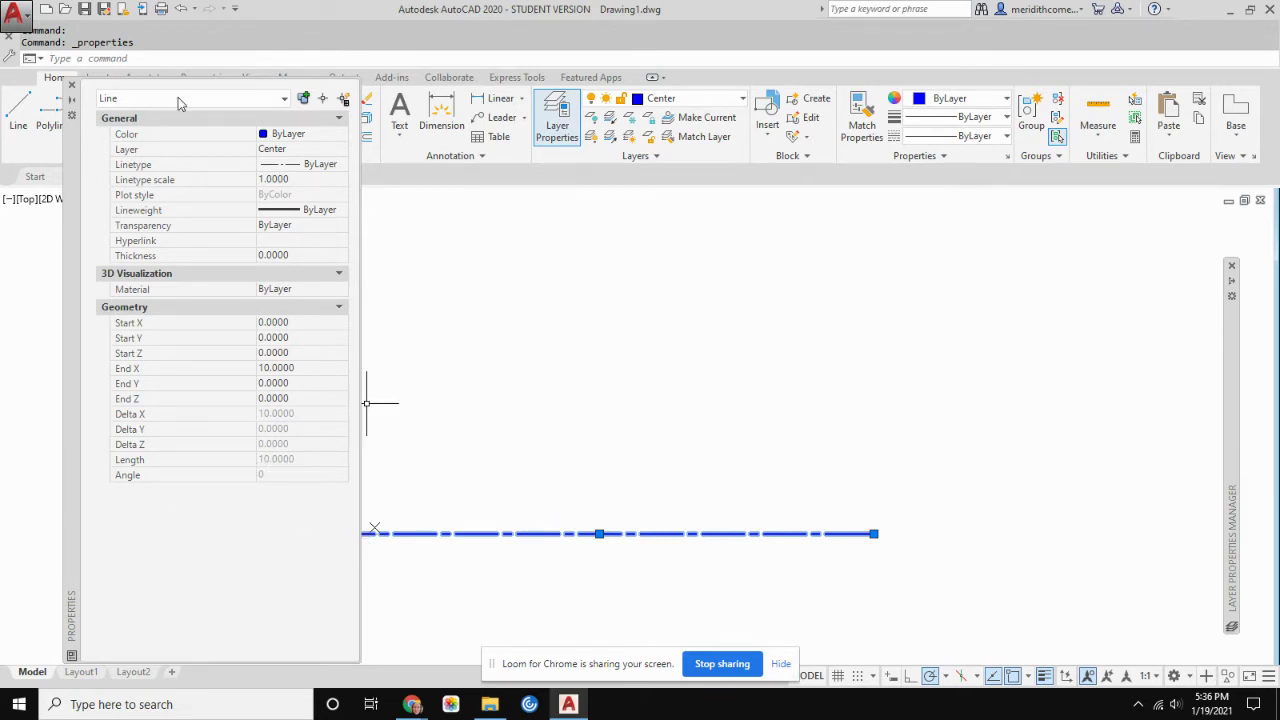
click(71, 85)
key(Escape)
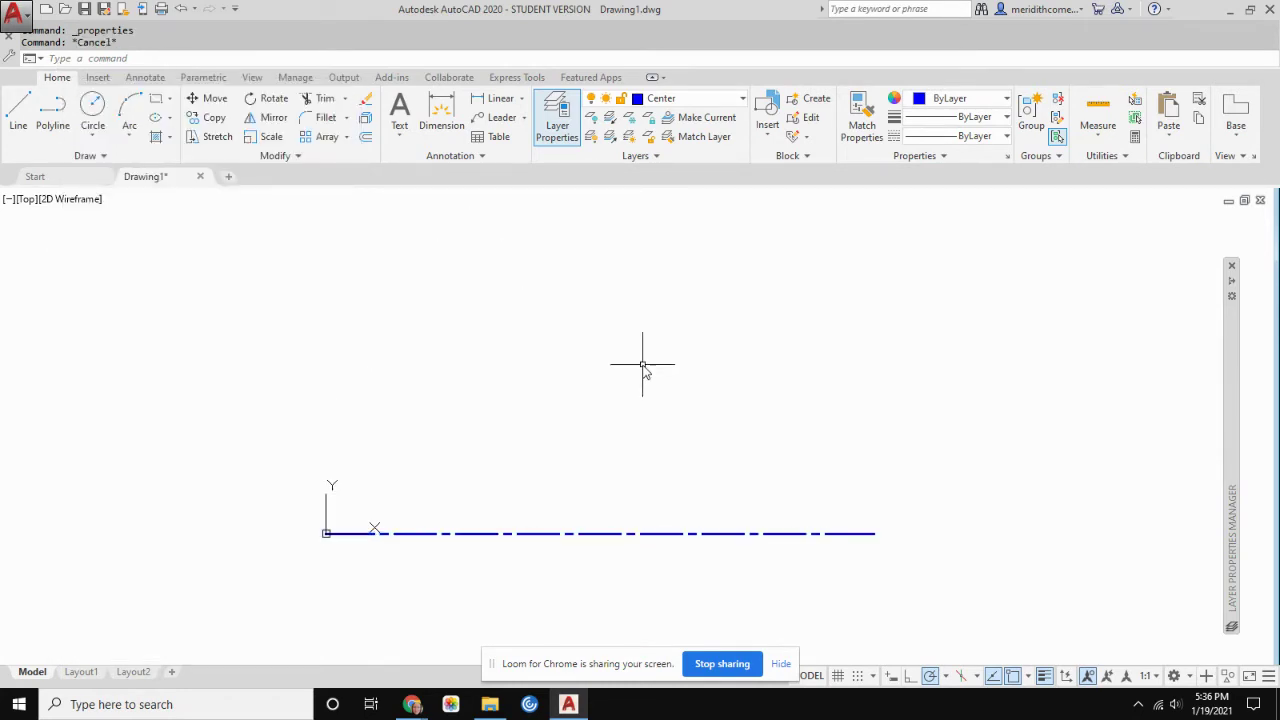
mouse_move(412, 704)
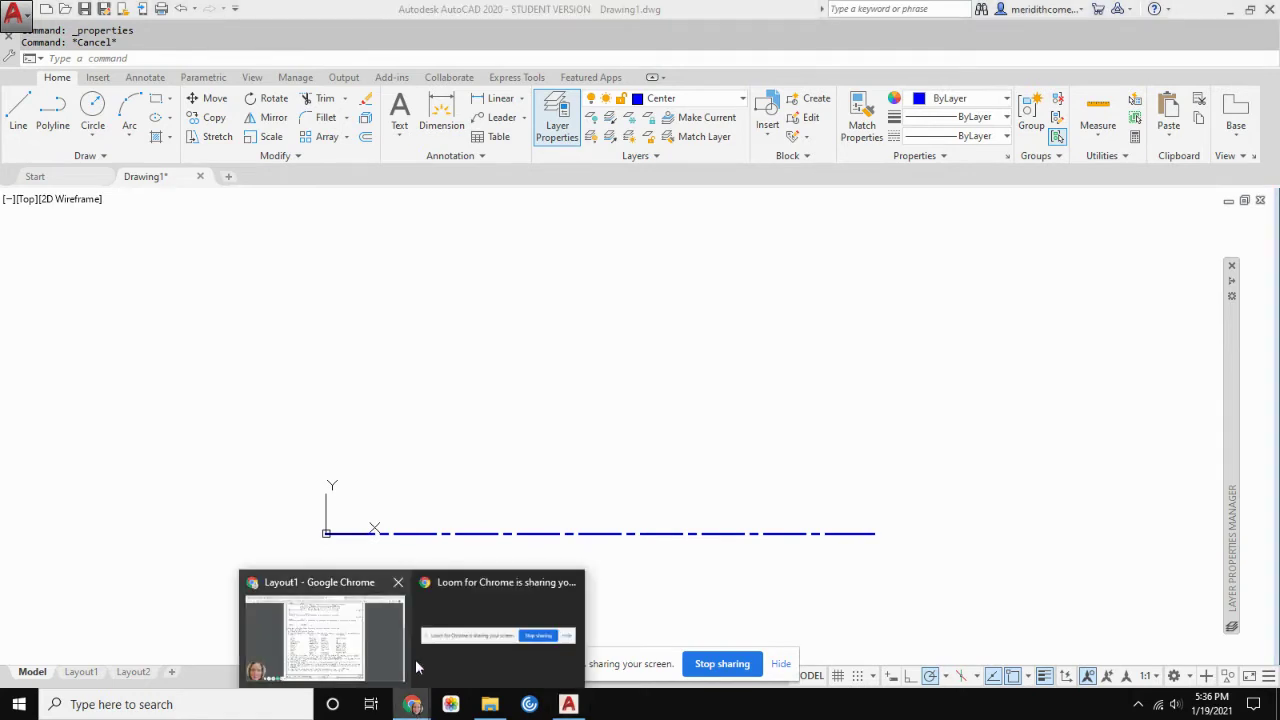
Consult the PDF and pick Chain as the current layer from the Layers dropdown
click(375, 641)
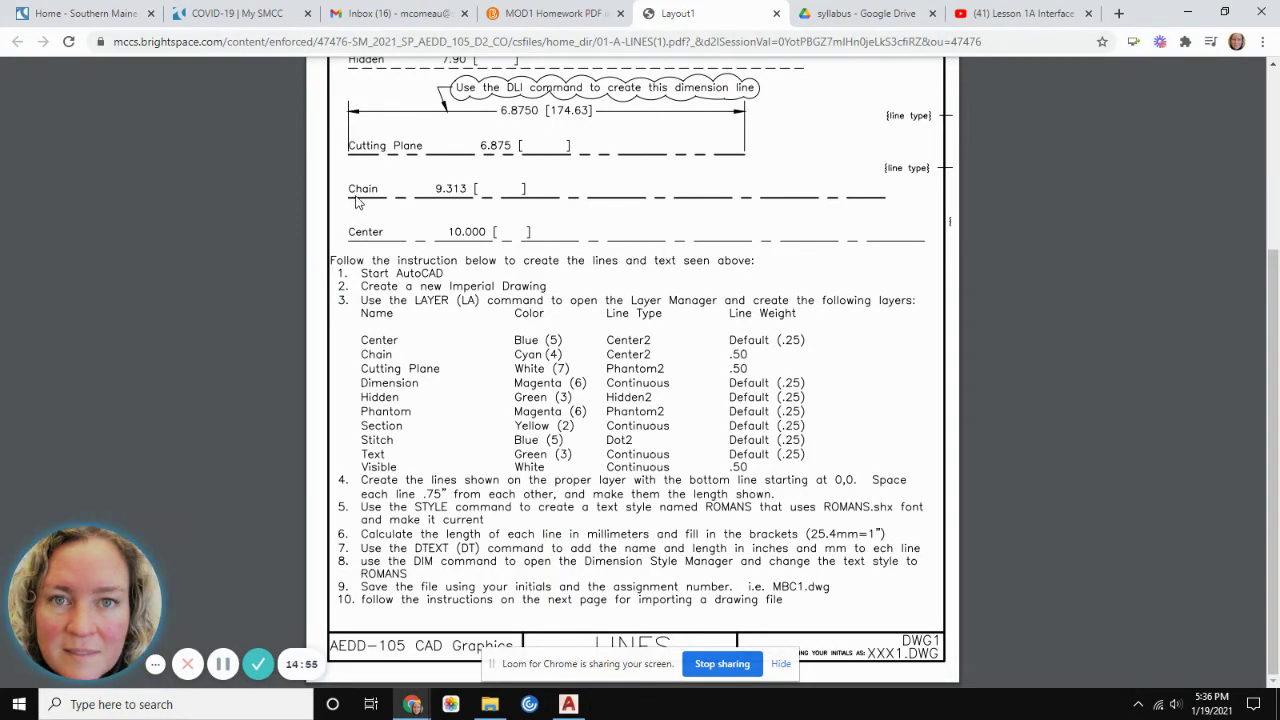
click(567, 705)
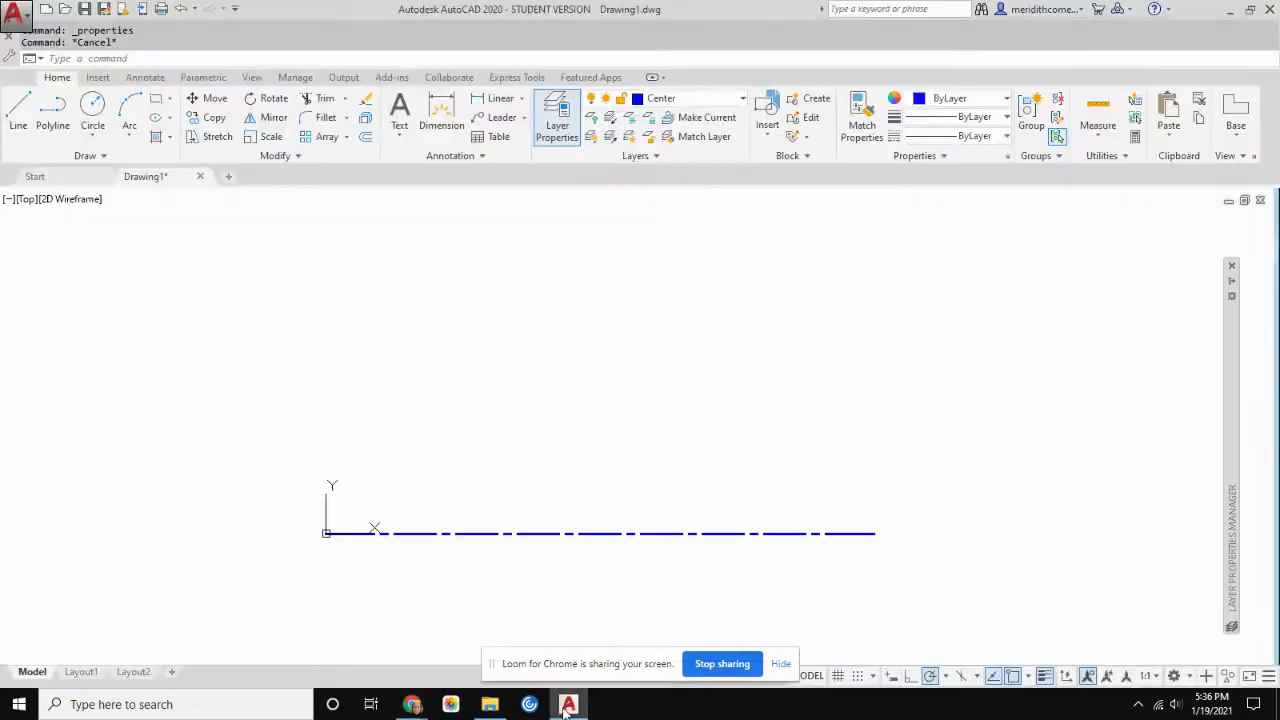
click(742, 99)
click(668, 157)
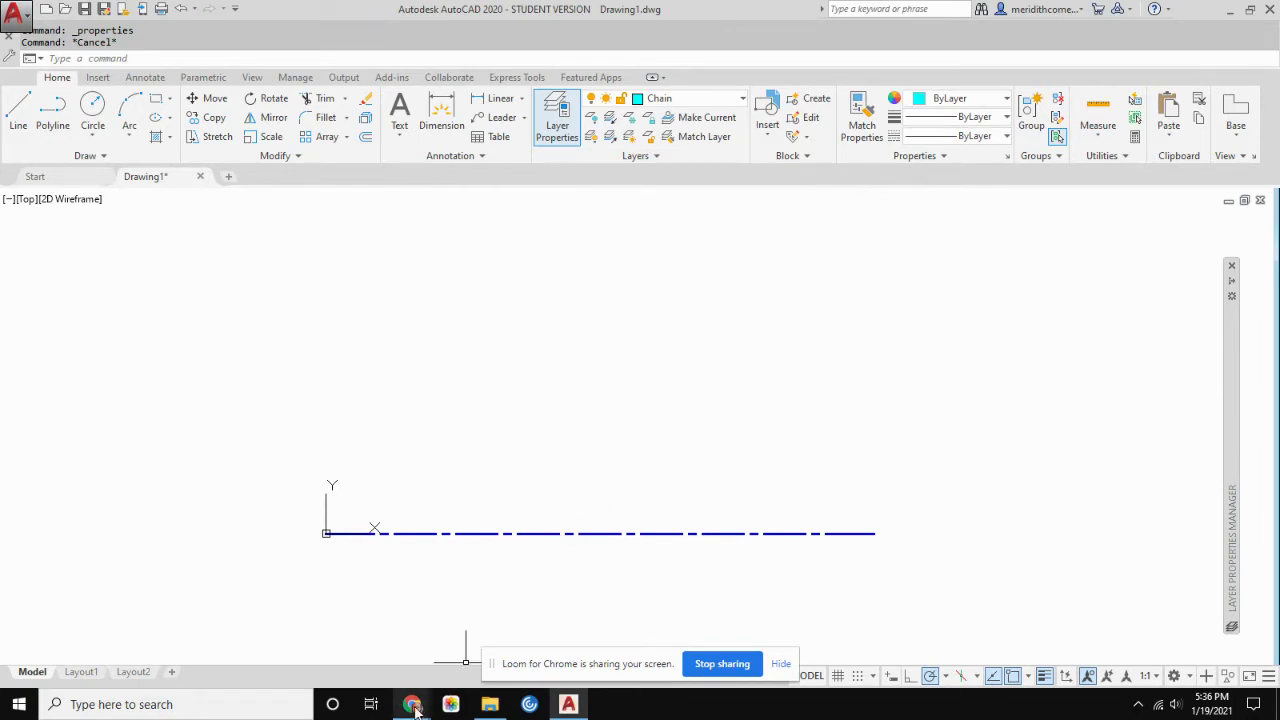
mouse_move(416, 705)
click(424, 634)
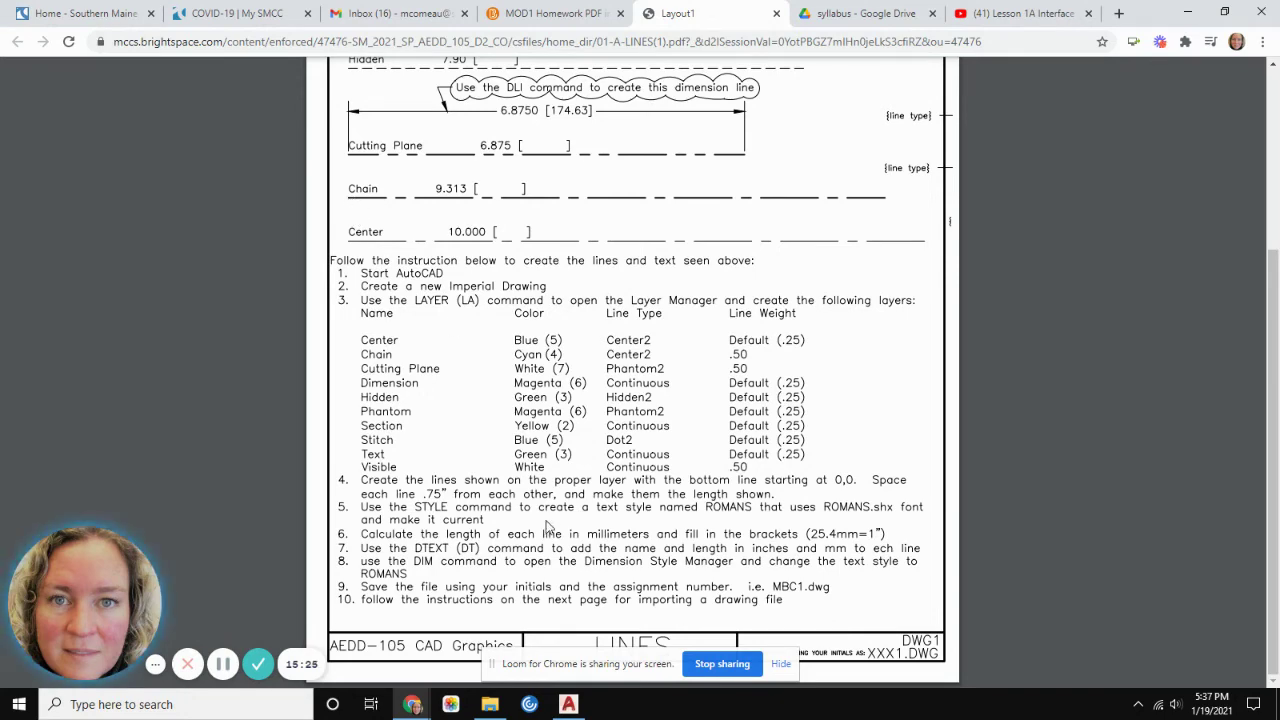
click(568, 704)
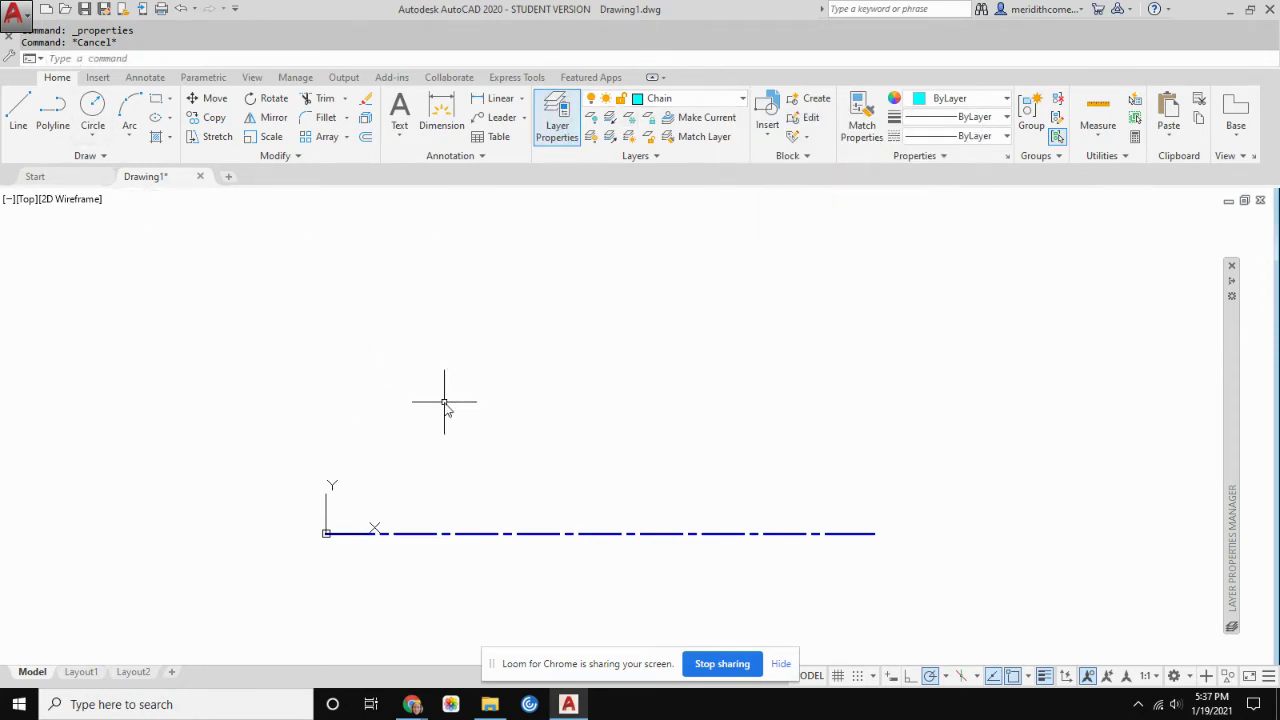
Draw a 9.313-unit Chain line from 0,0.75, parallel above the Center line
text(l)
key(Return)
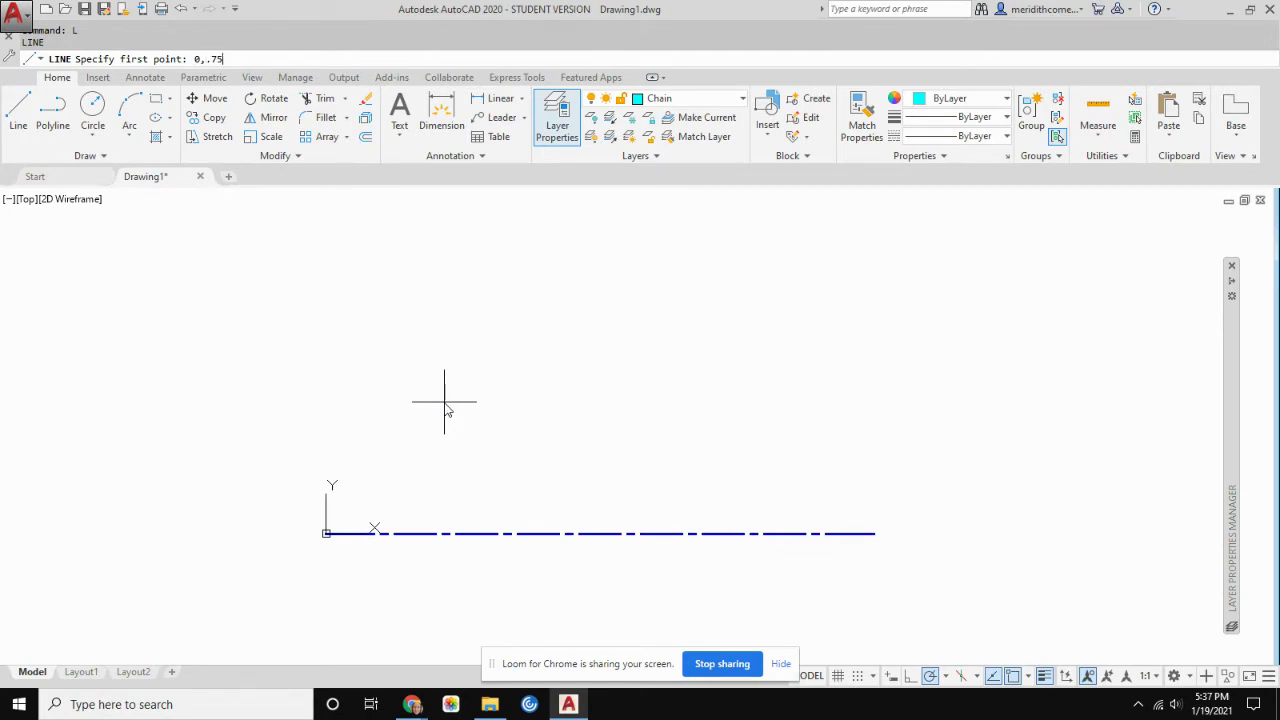
key(Return)
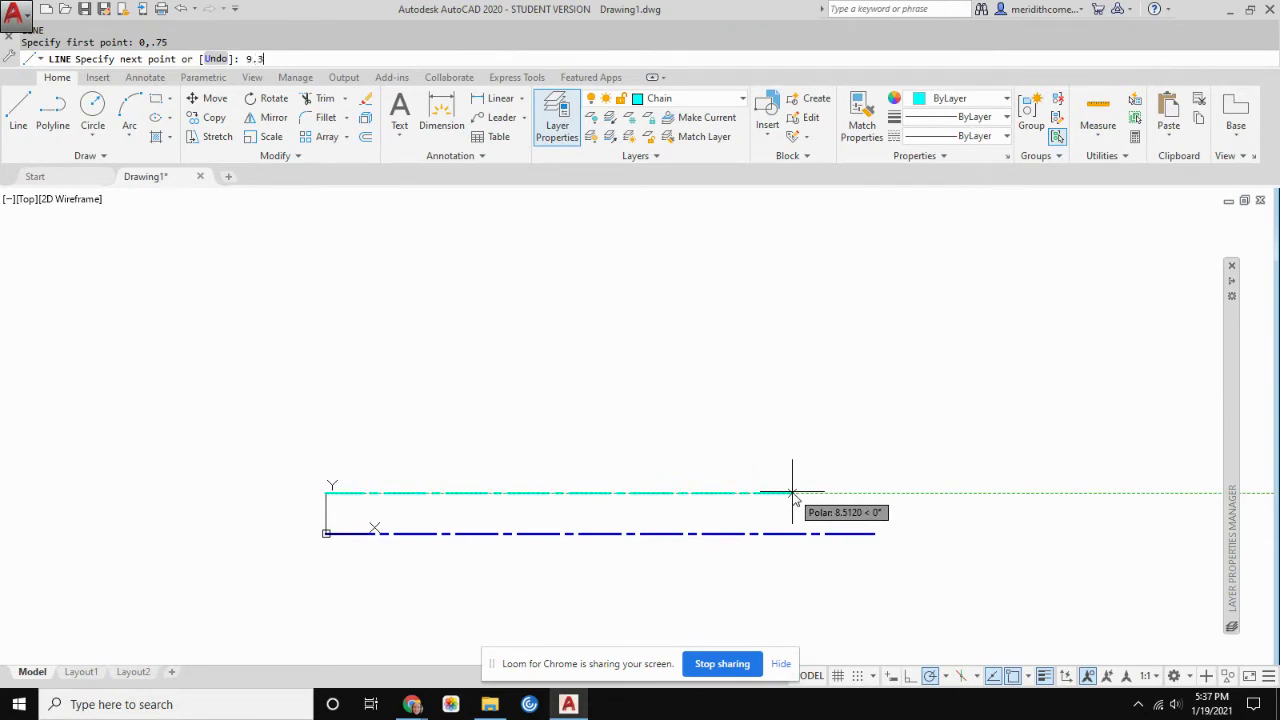
key(Return)
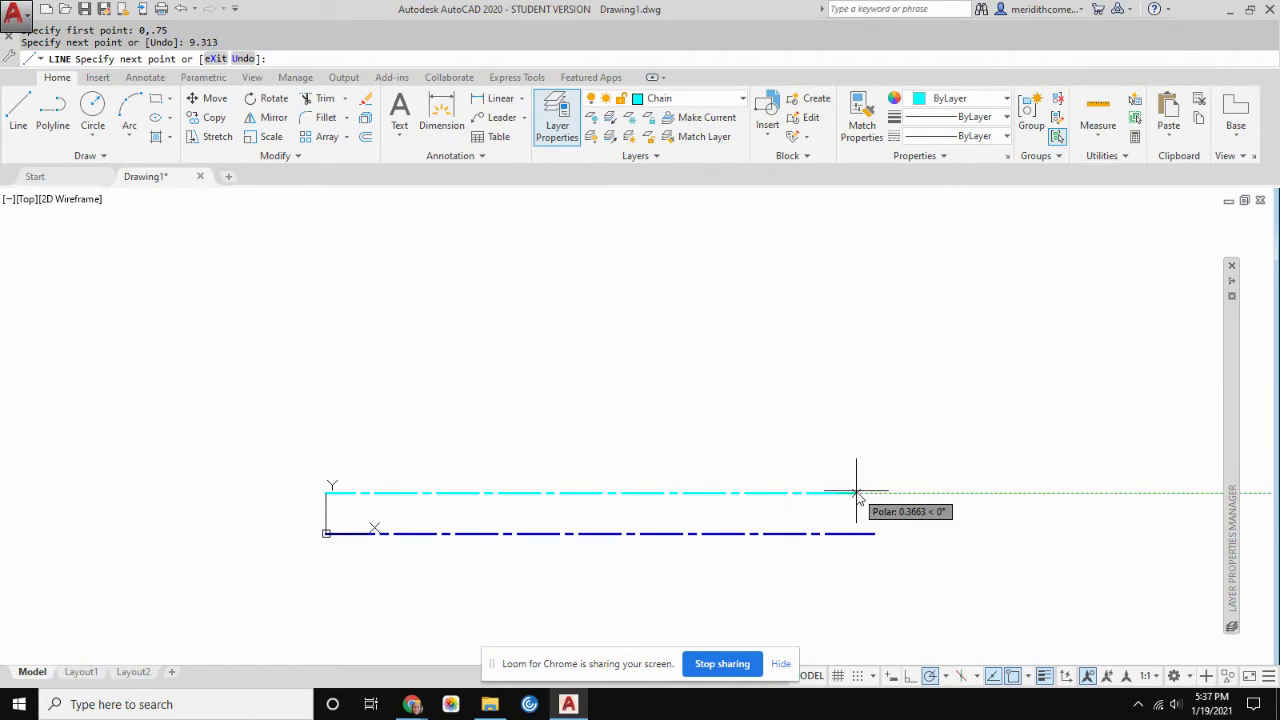
key(Escape)
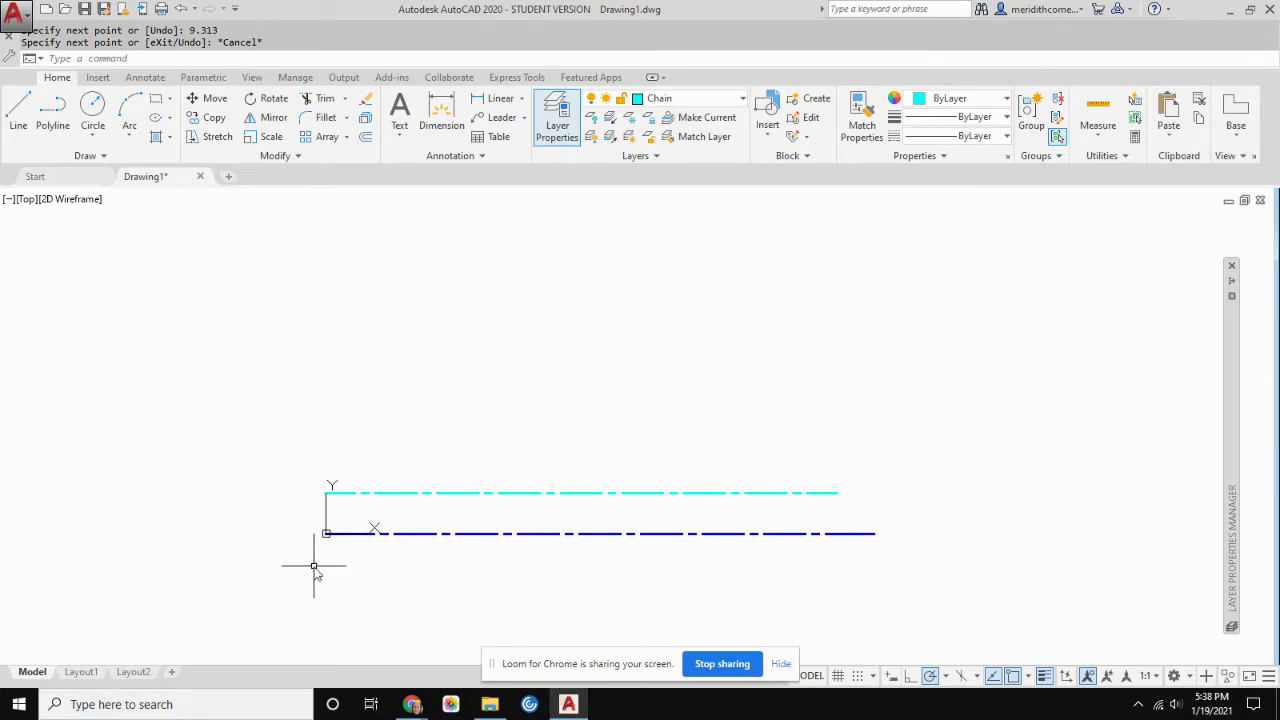
text(e)
key(Return)
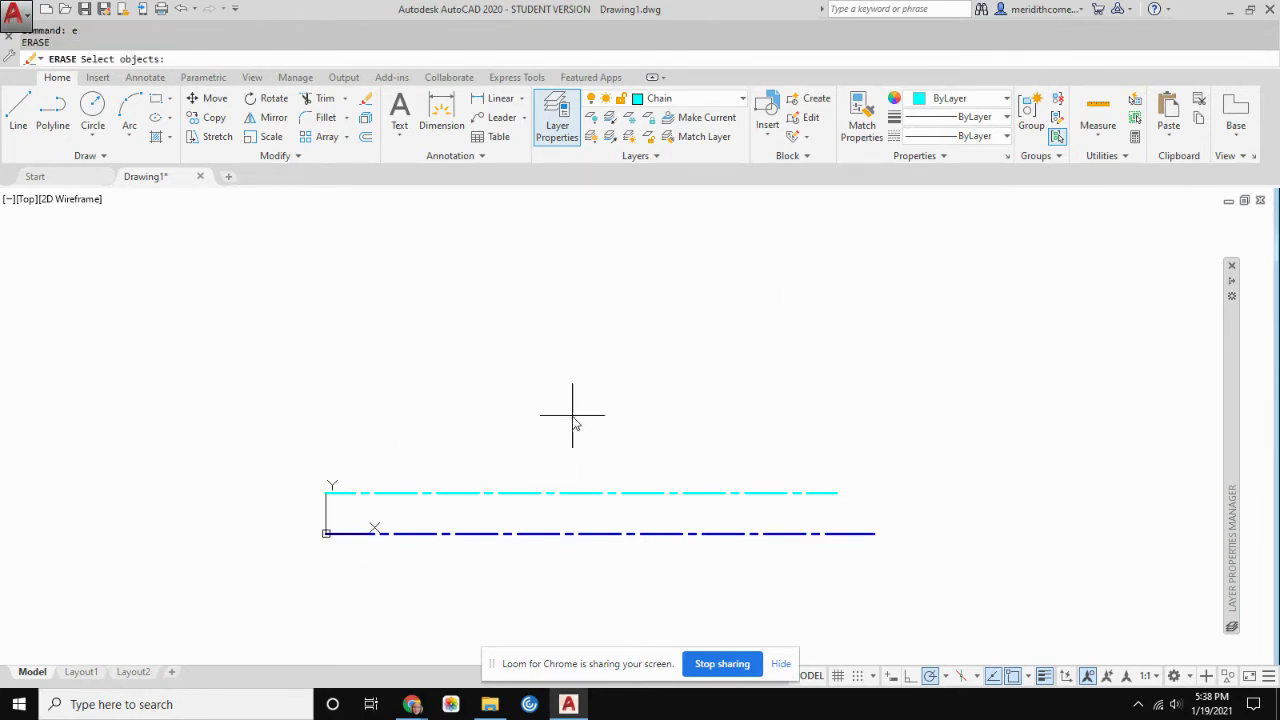
Window-select and erase the cyan Chain line, leaving only the blue Center line
click(511, 501)
click(546, 458)
key(Return)
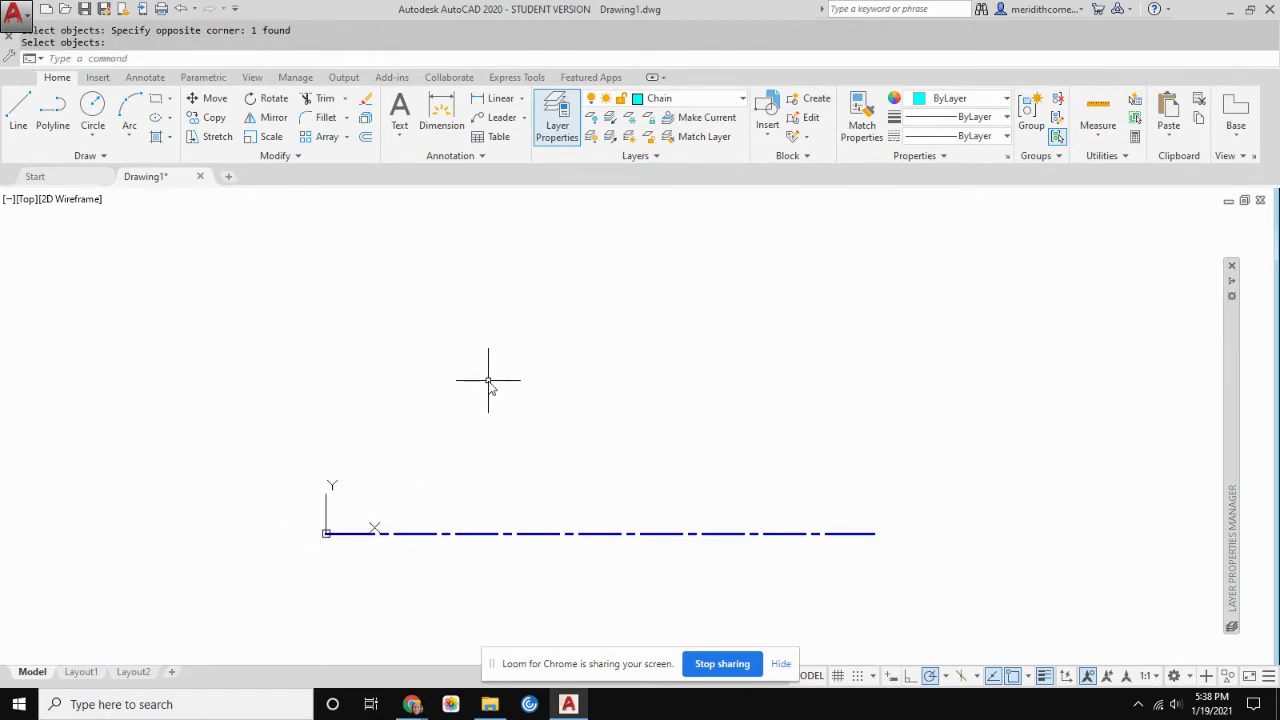
key(Escape)
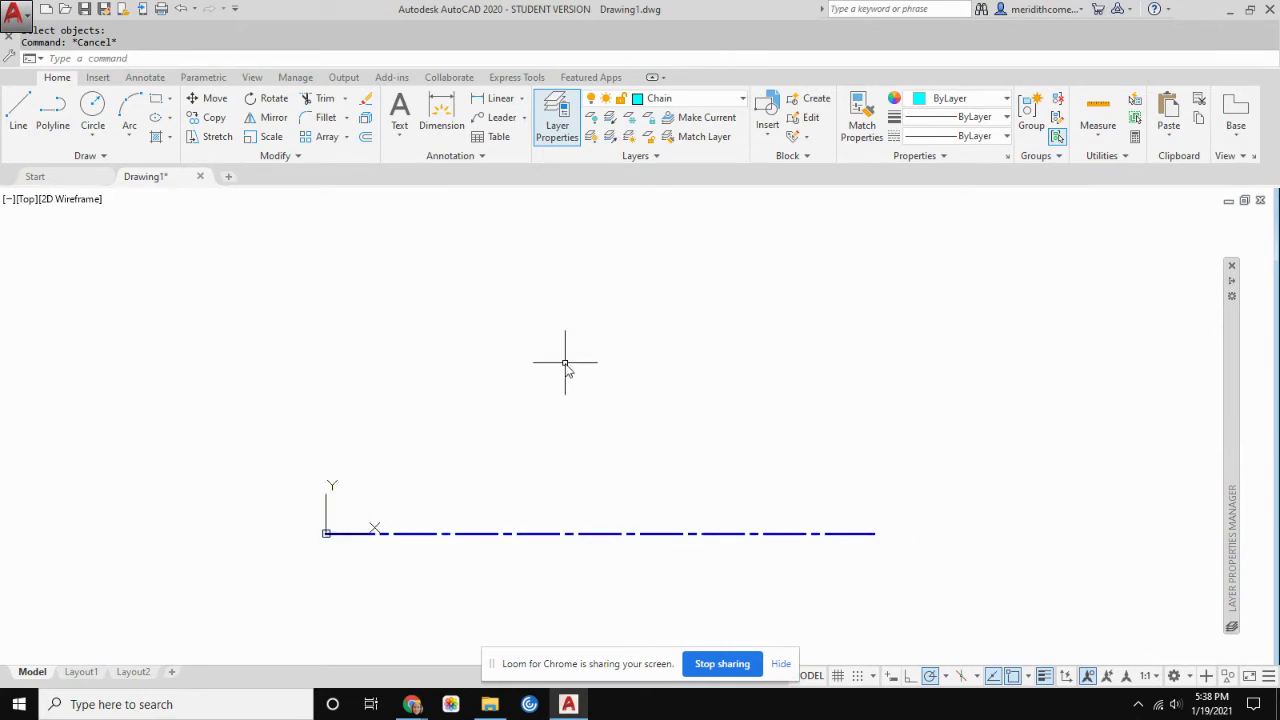
Start a new line with L and turn on the Center object snap
text(l)
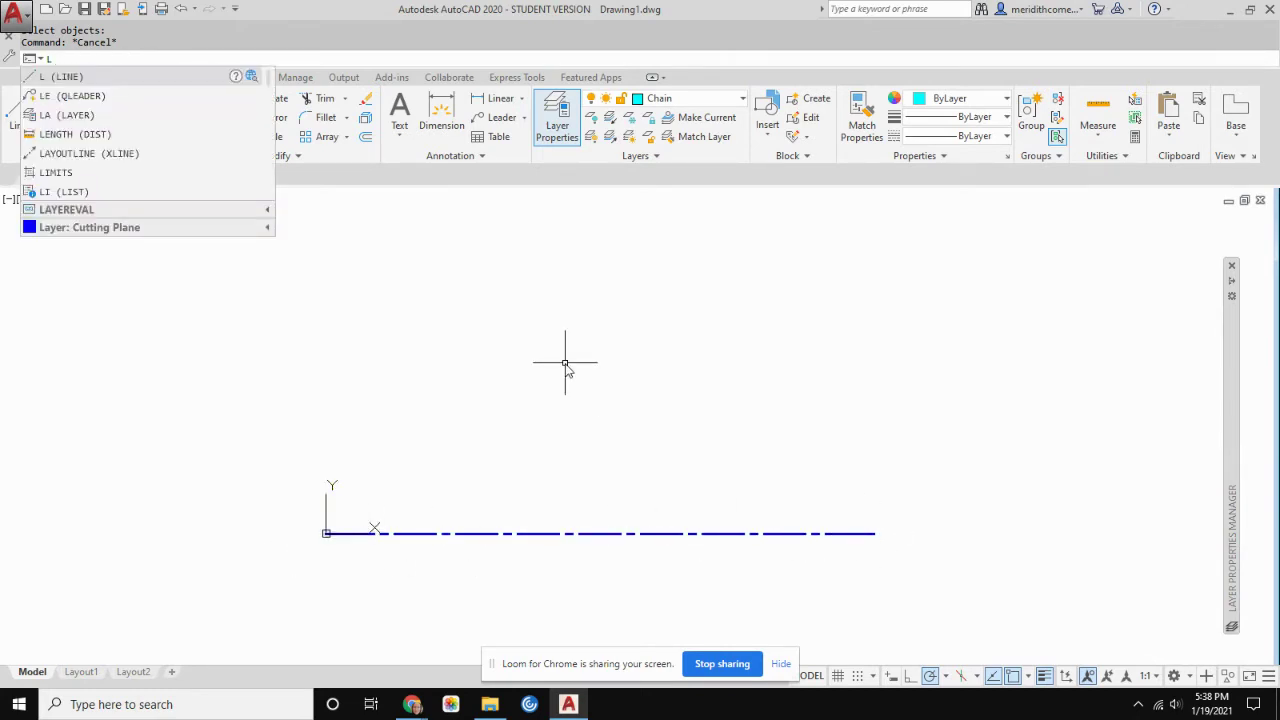
key(Return)
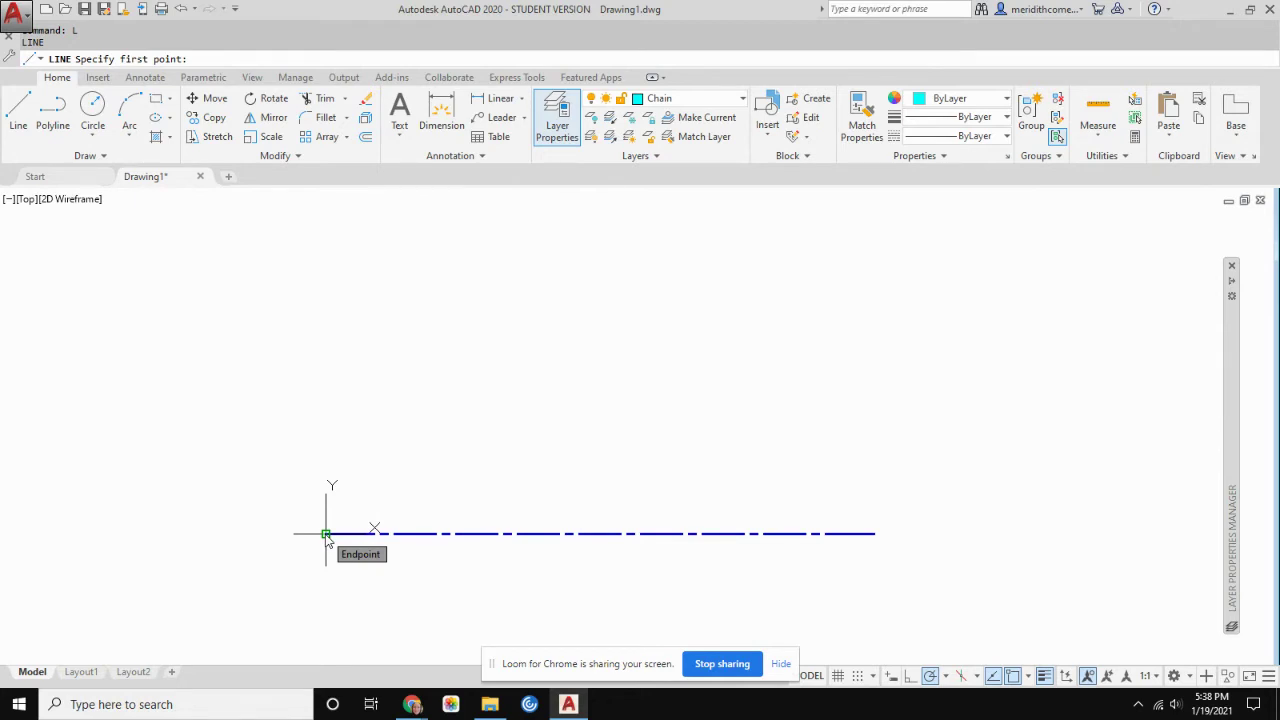
click(1027, 676)
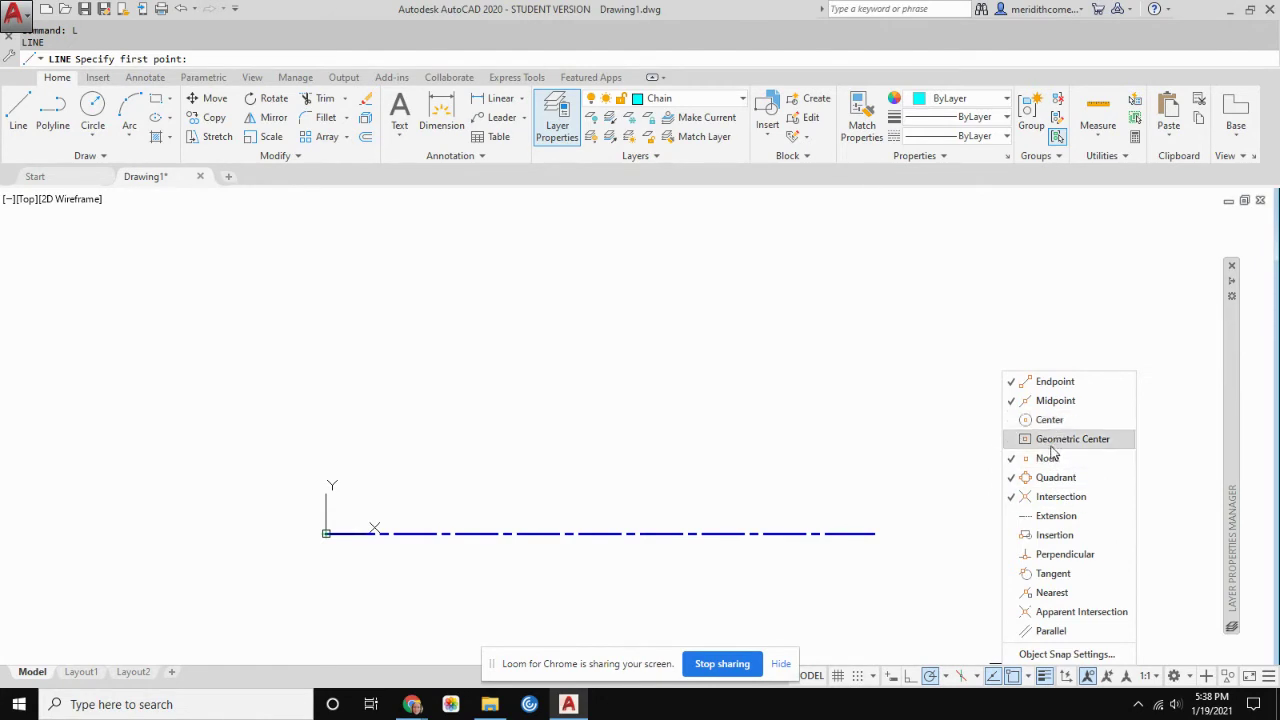
click(1057, 424)
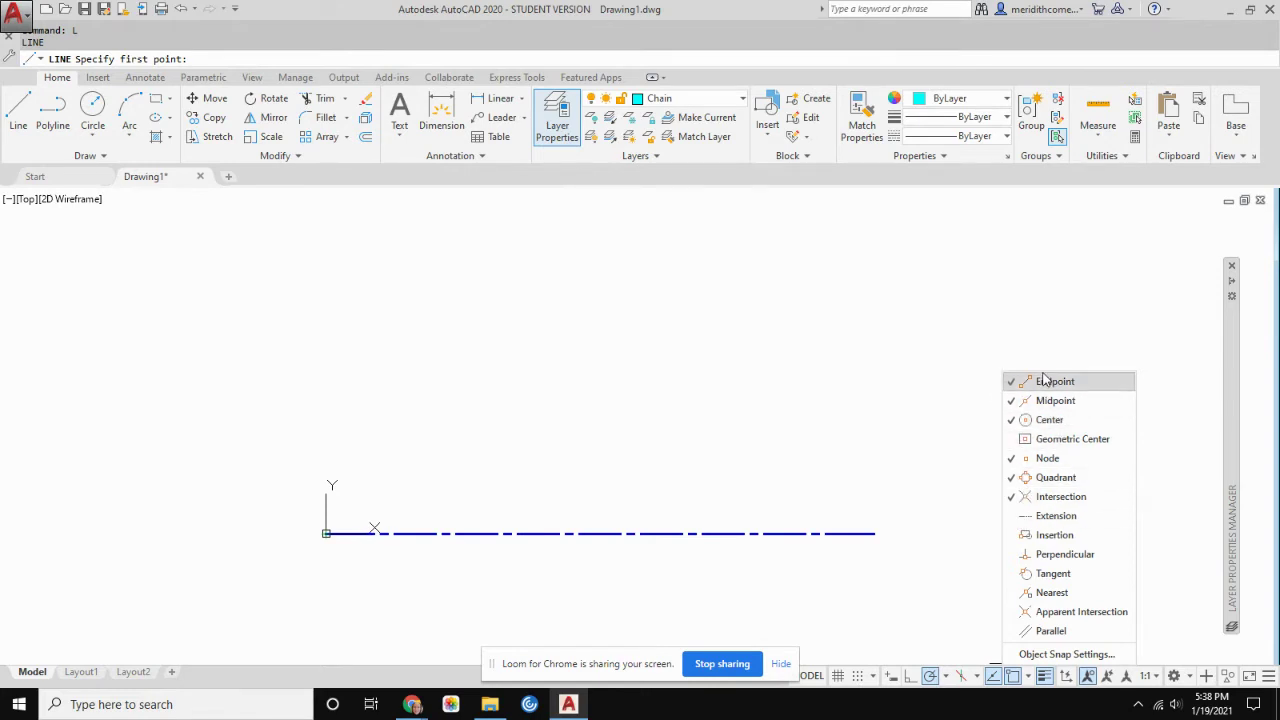
click(1024, 683)
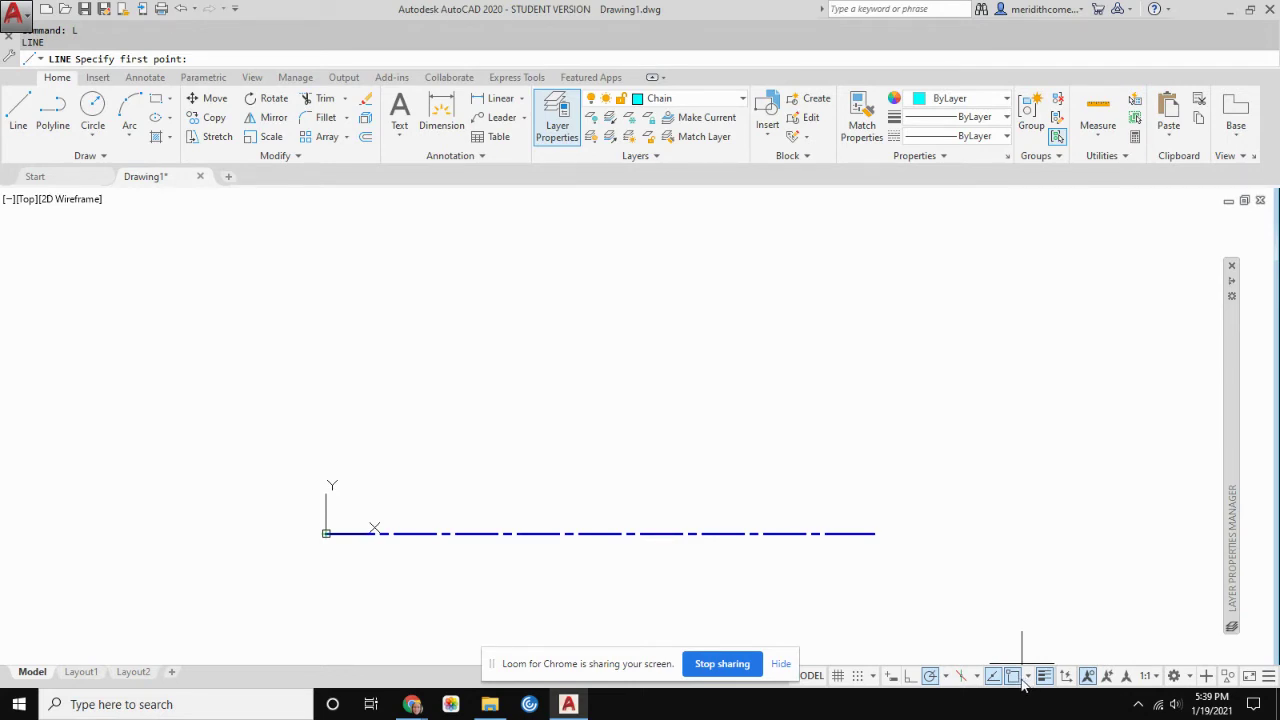
click(1027, 677)
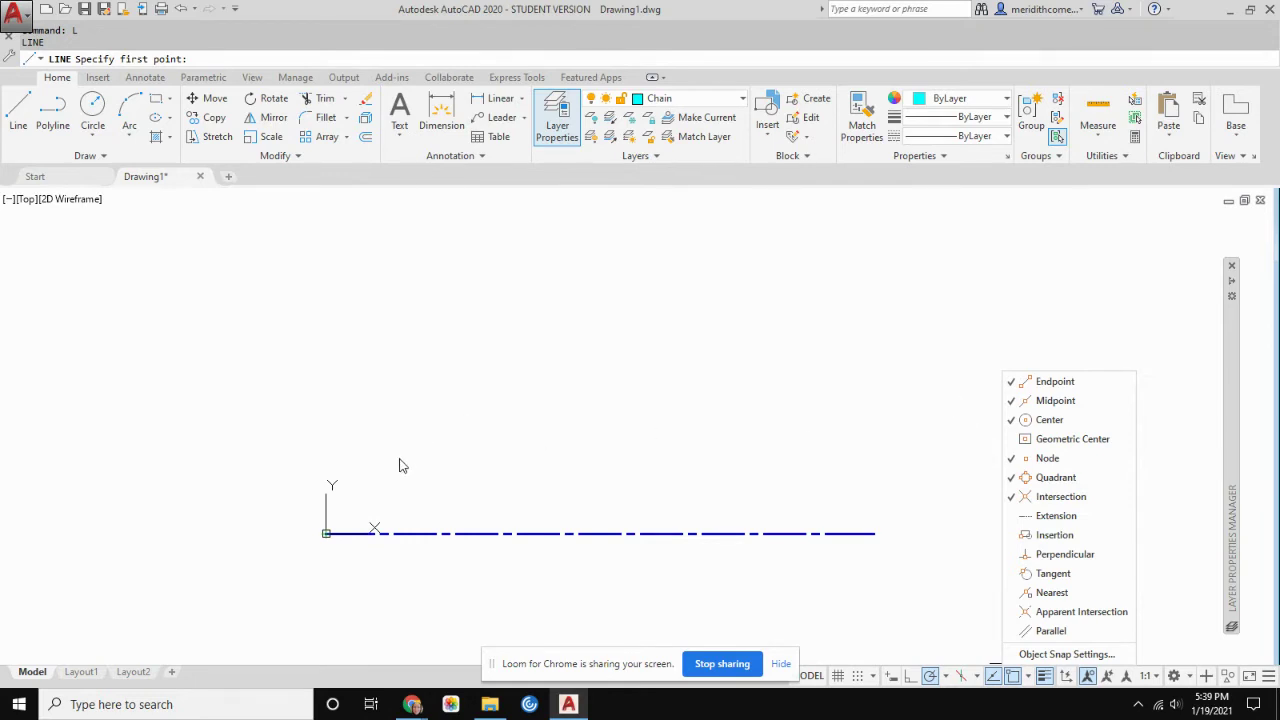
click(443, 430)
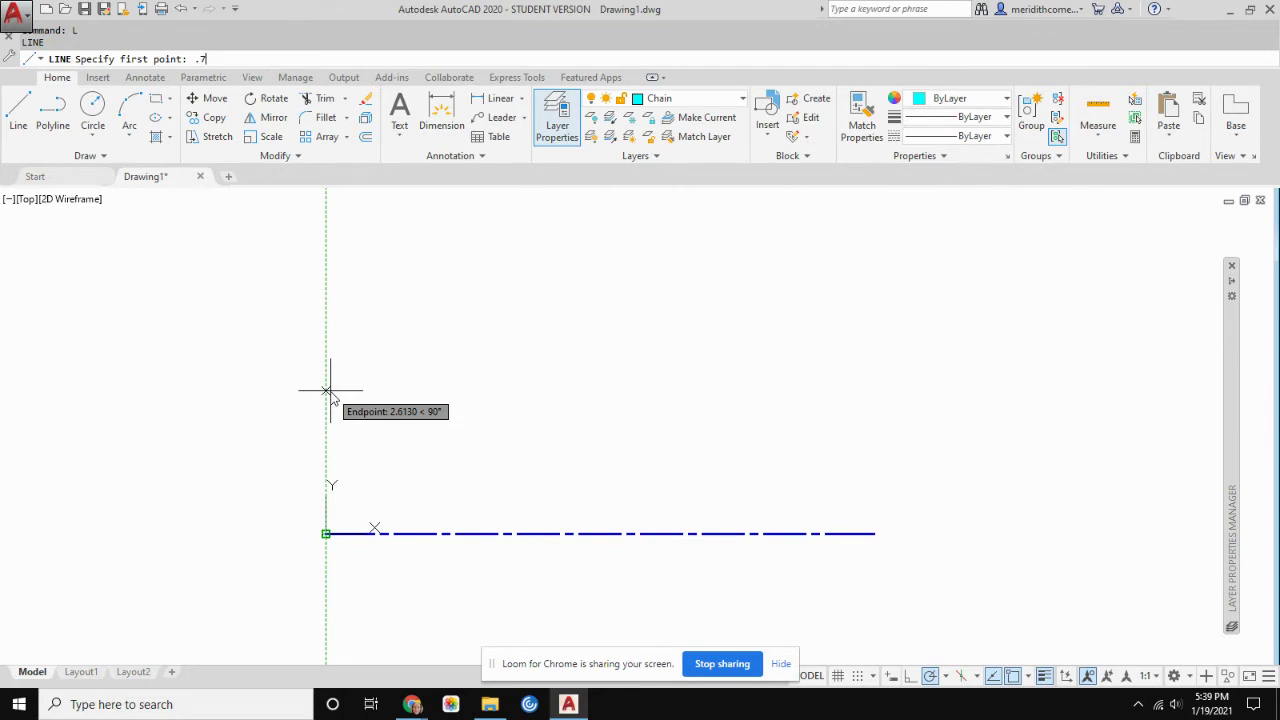
Draw a 9.313-long cyan Chain line starting 0.75 above the Center line's left end
key(Return)
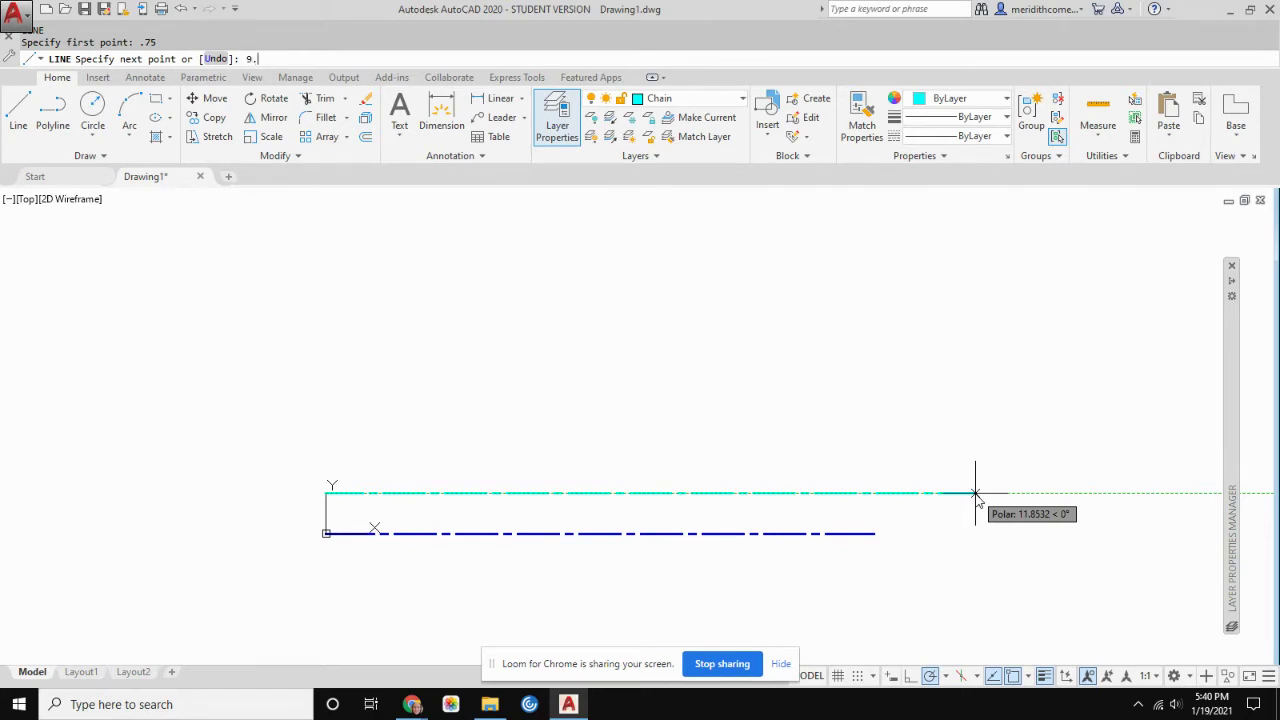
text(313)
key(Return)
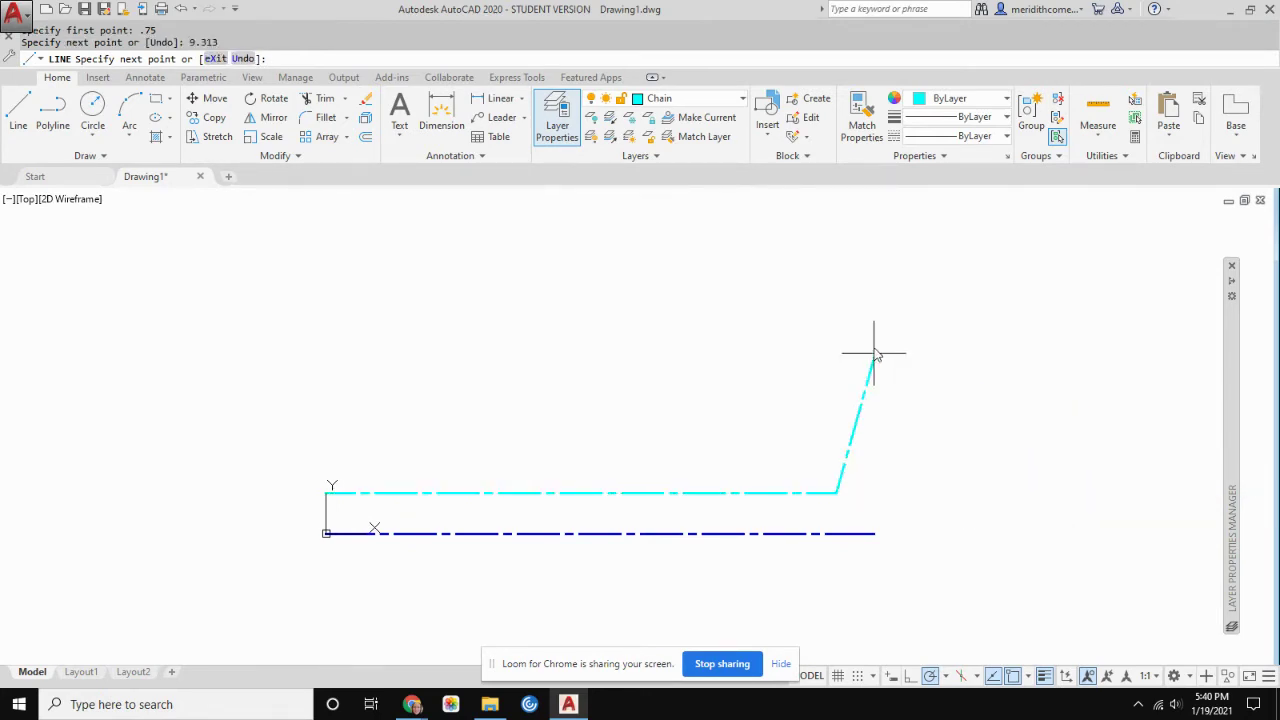
key(Escape)
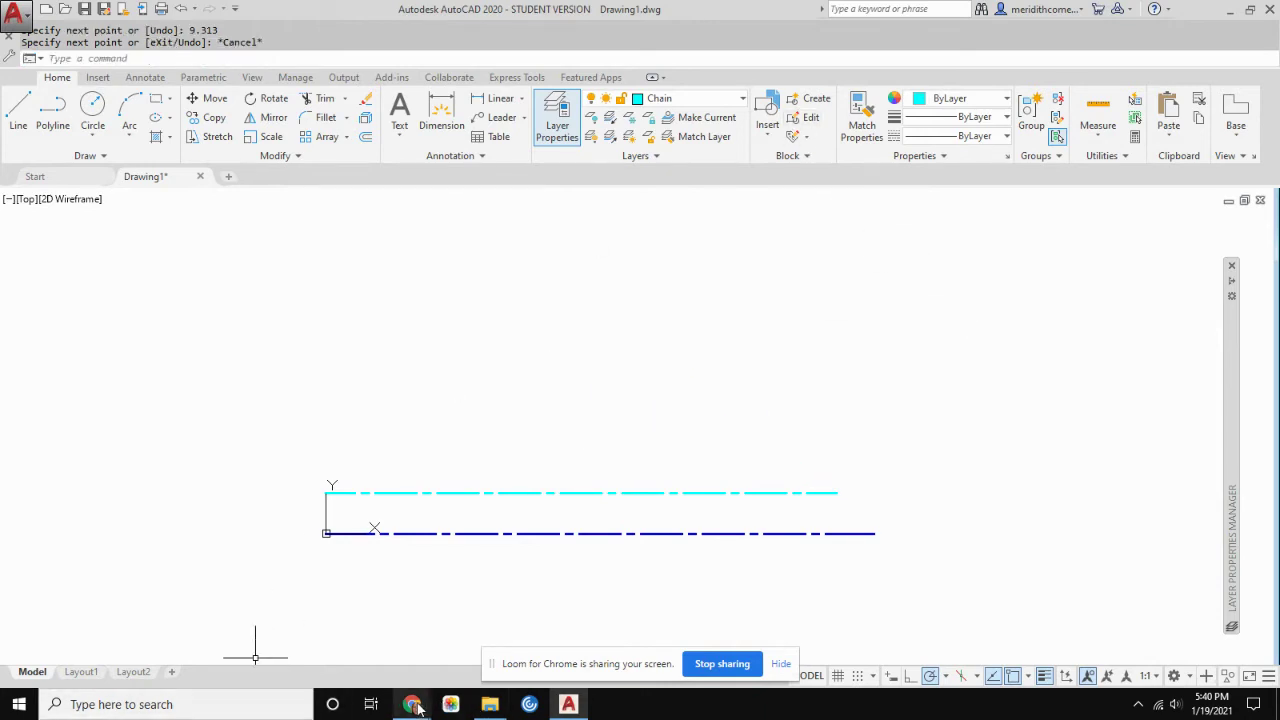
Check the assignment PDF, then make Cutting Plane the current layer
mouse_move(418, 708)
click(346, 622)
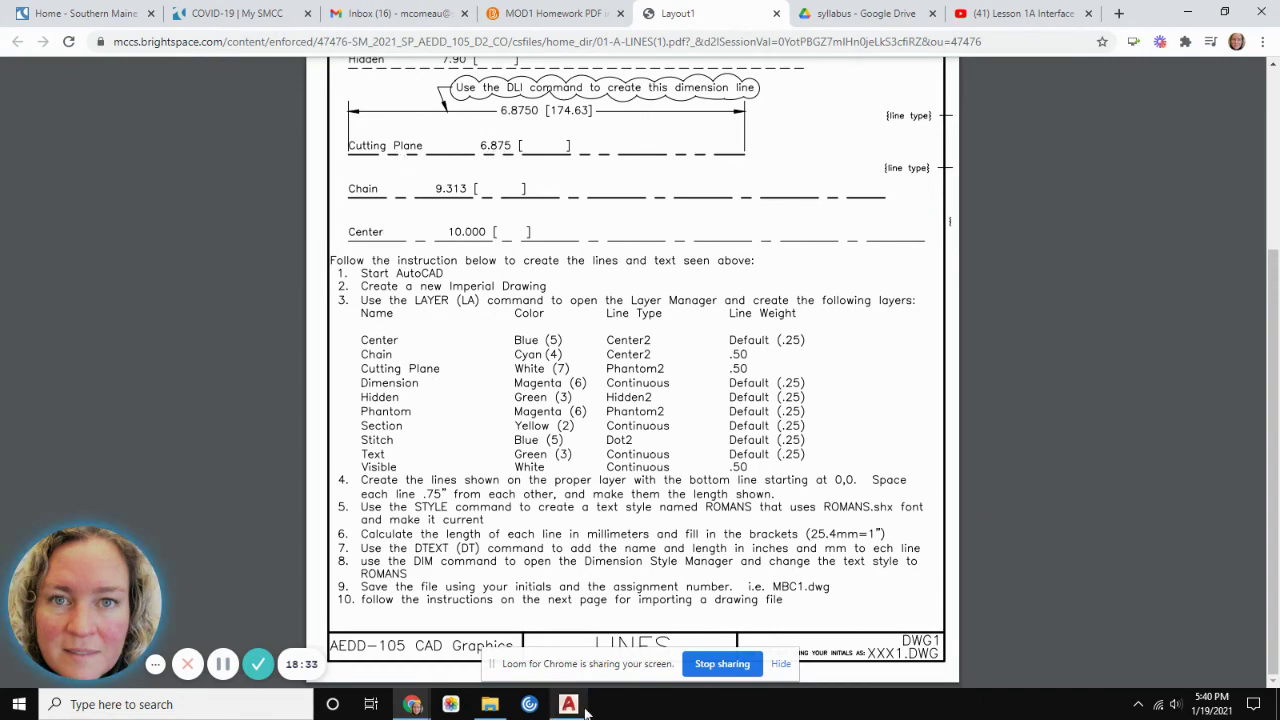
key(alt+Tab)
click(742, 99)
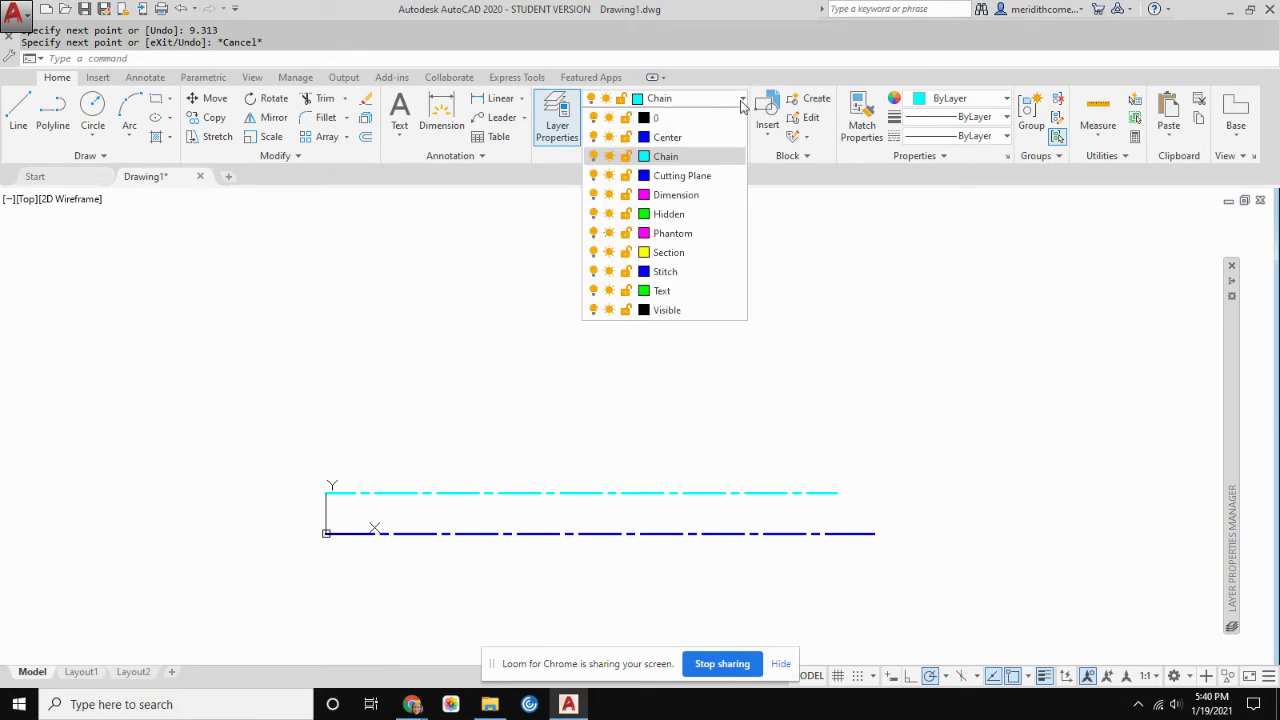
click(700, 177)
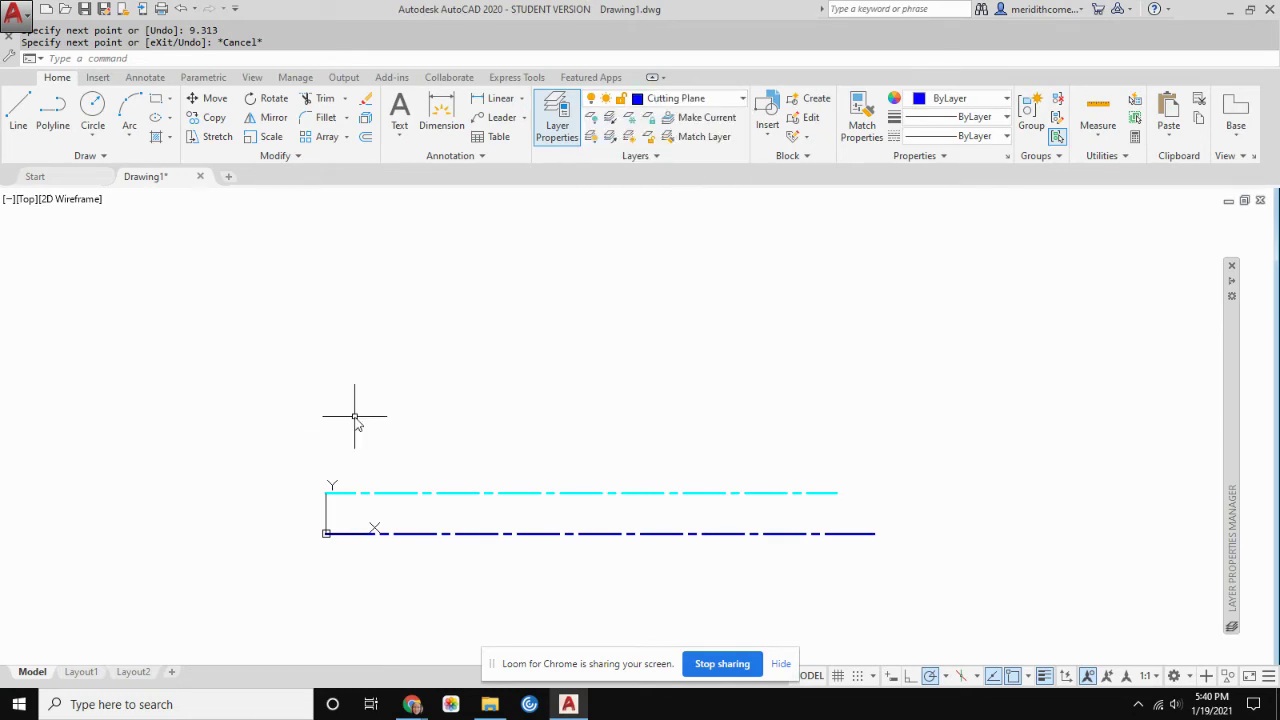
Draw a 6.875-long Cutting Plane line starting 0.75 above the Chain line's left end
text(l)
key(Return)
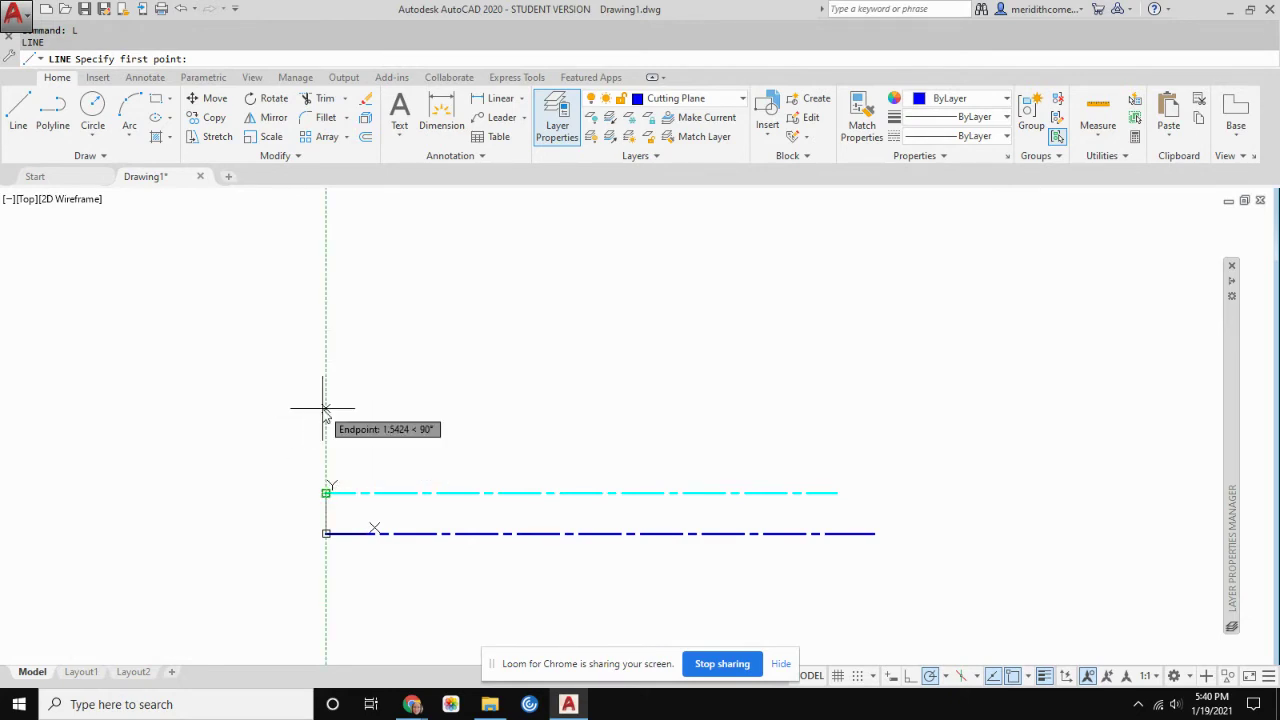
key(Return)
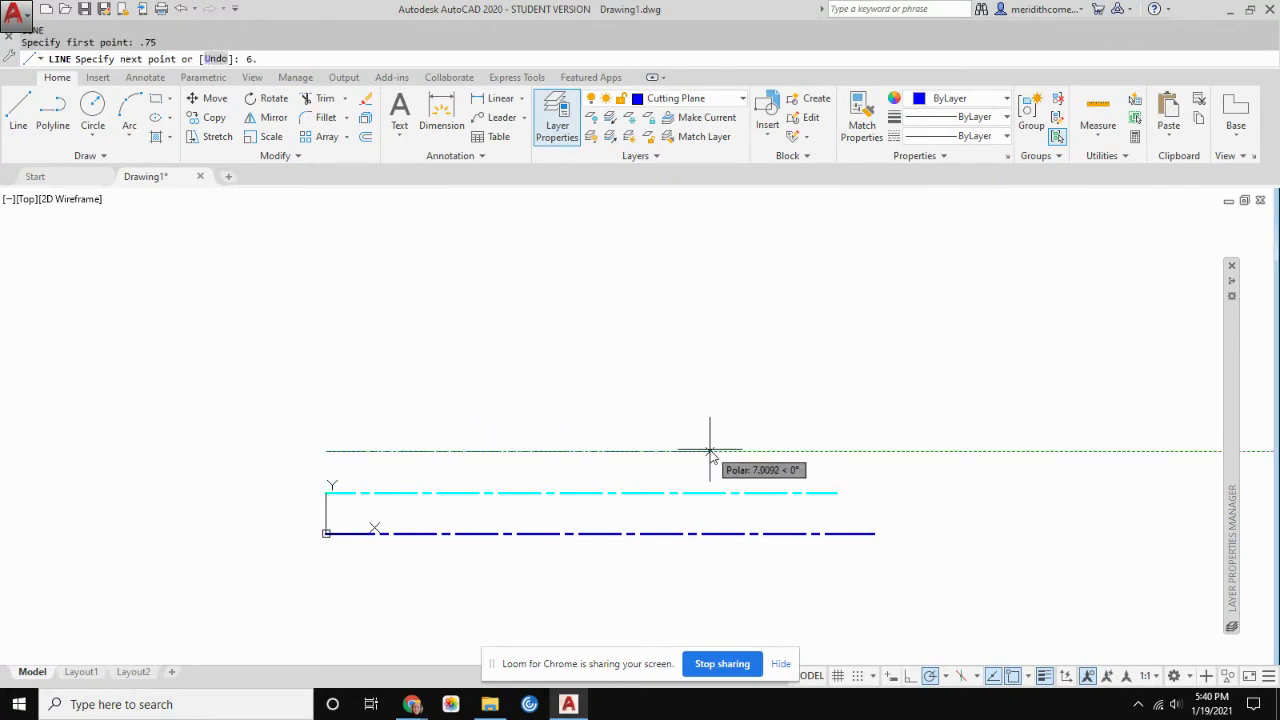
mouse_move(412, 704)
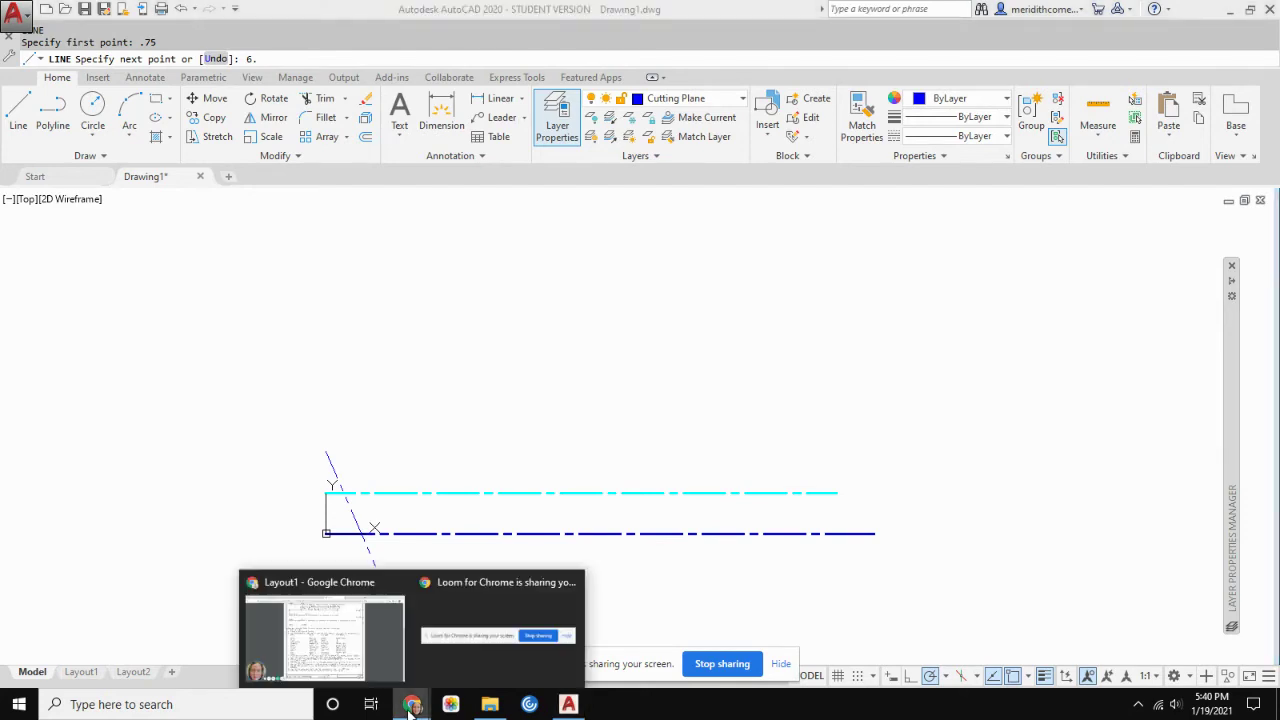
click(325, 640)
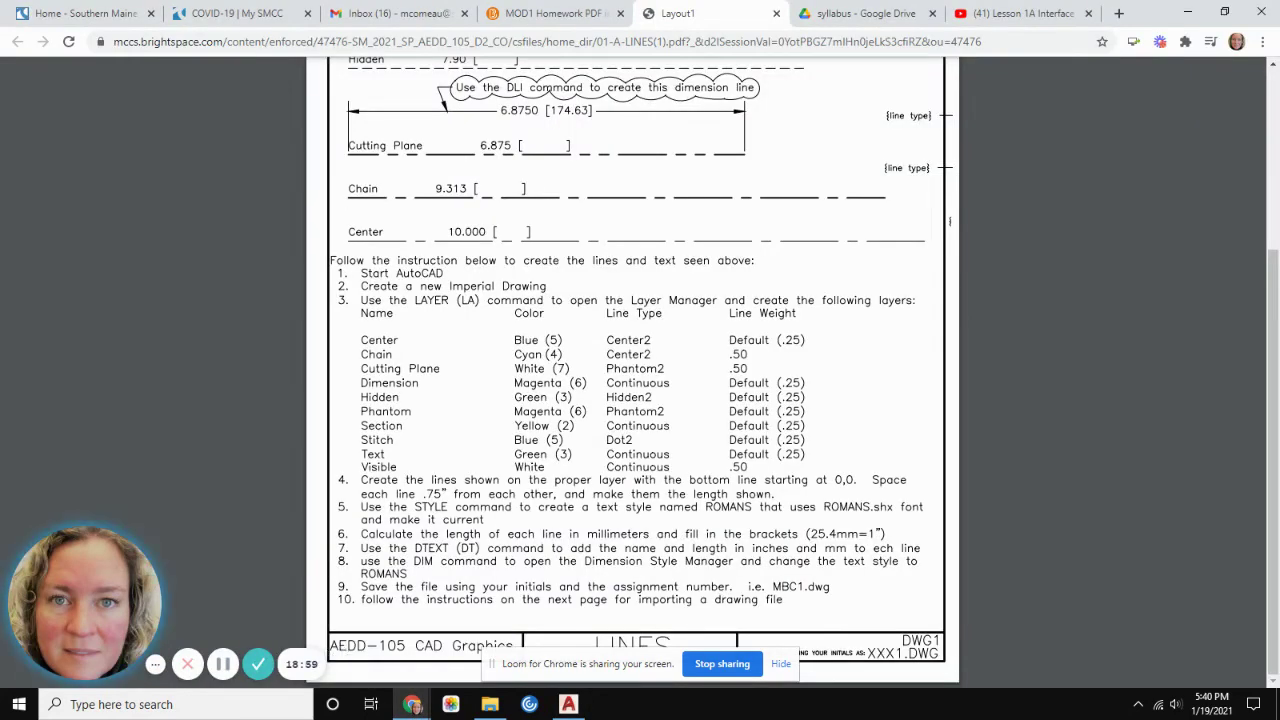
click(568, 704)
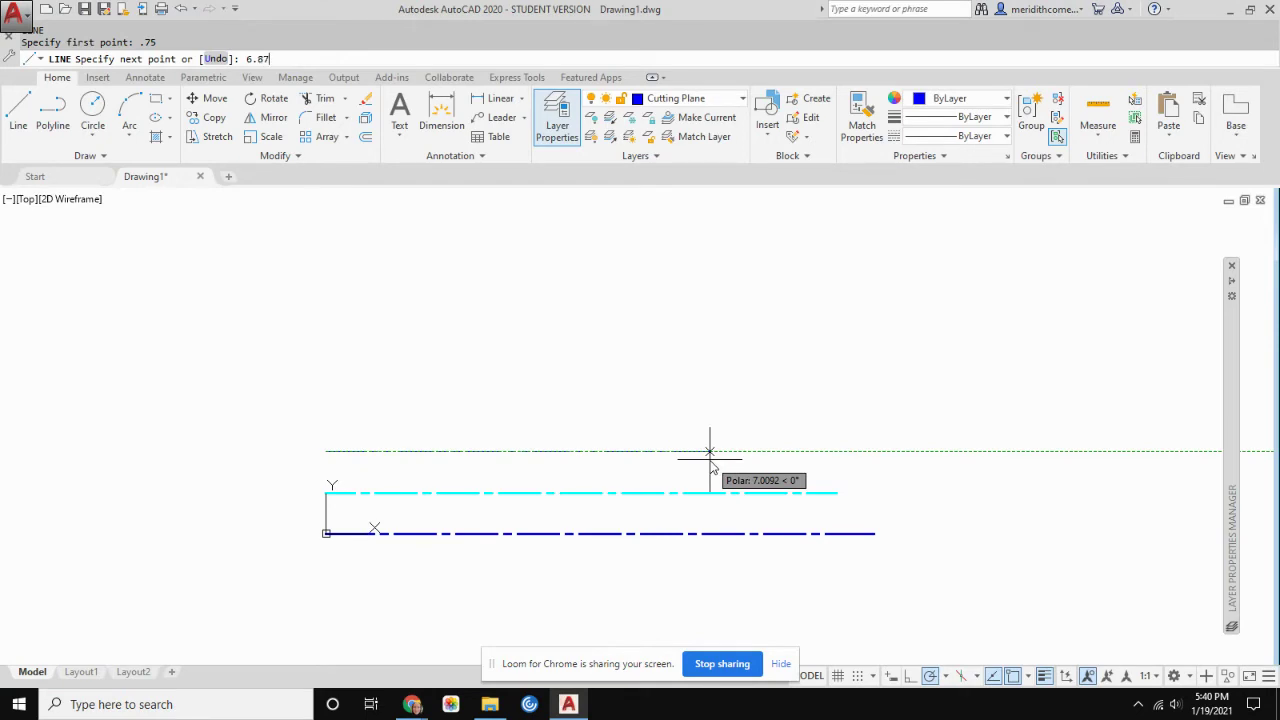
key(Return)
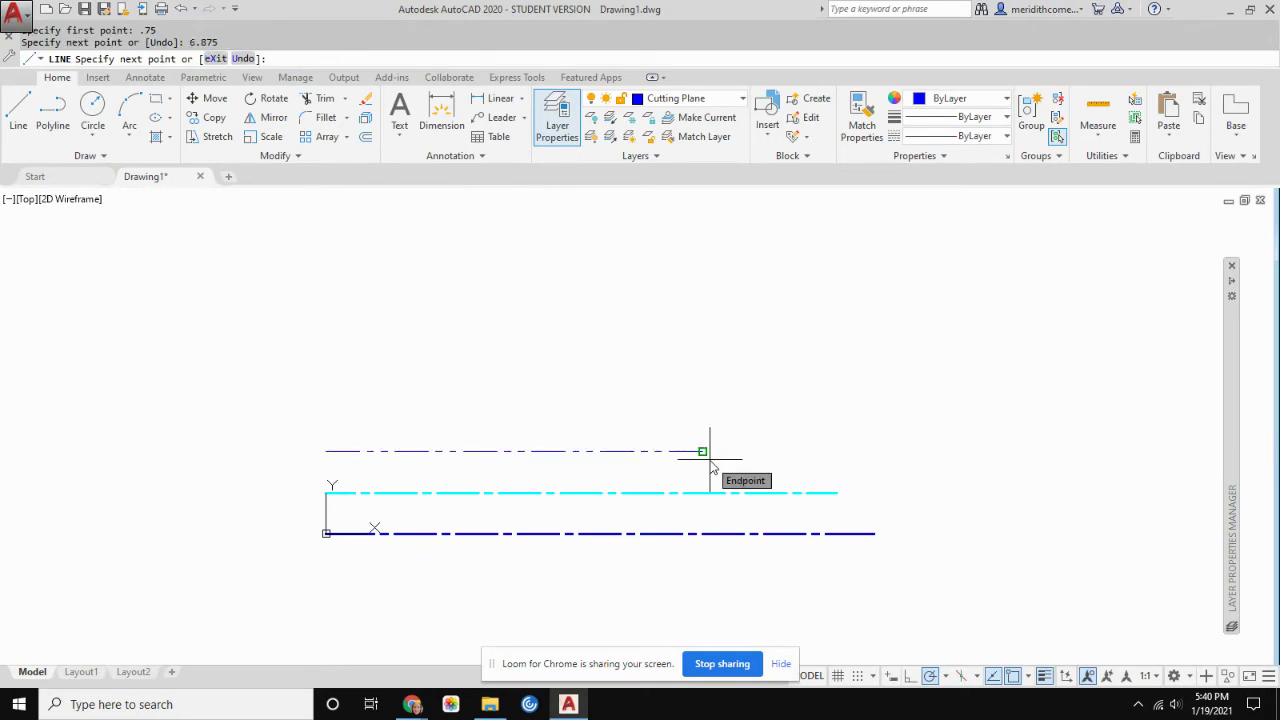
key(Escape)
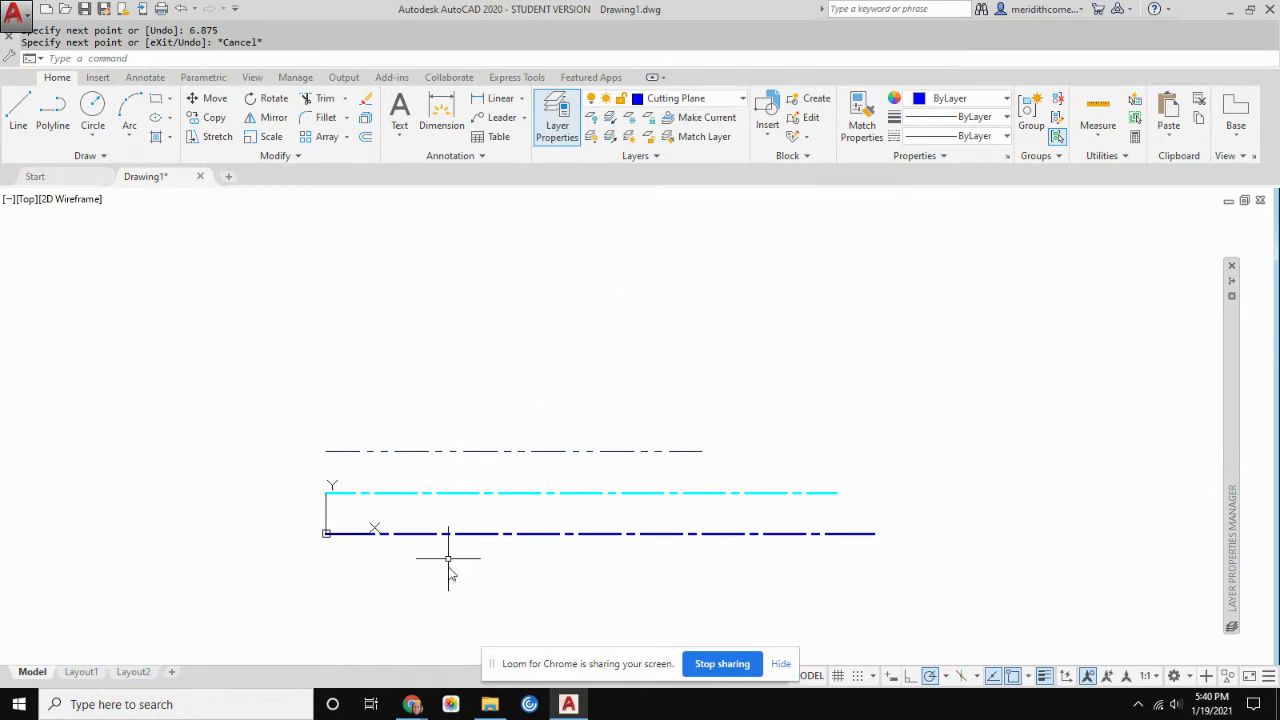
mouse_move(412, 704)
click(403, 673)
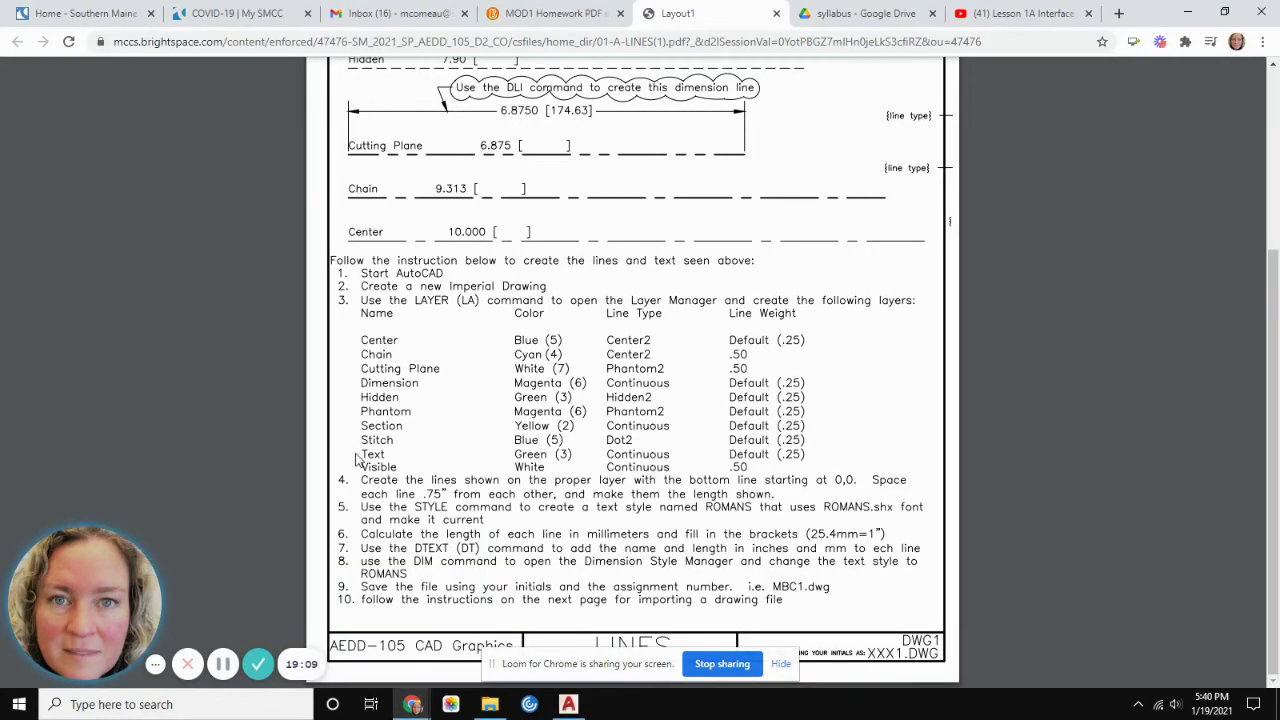
scroll(467, 200, up, 1)
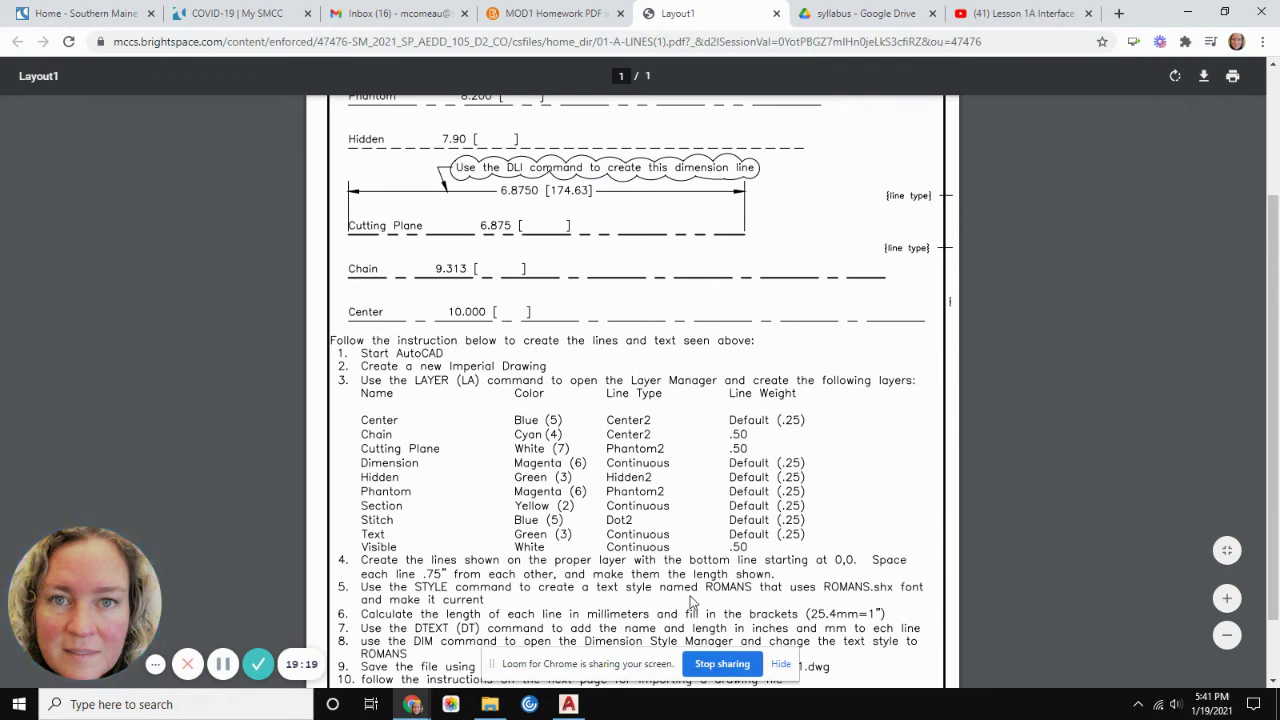
key(alt+Tab)
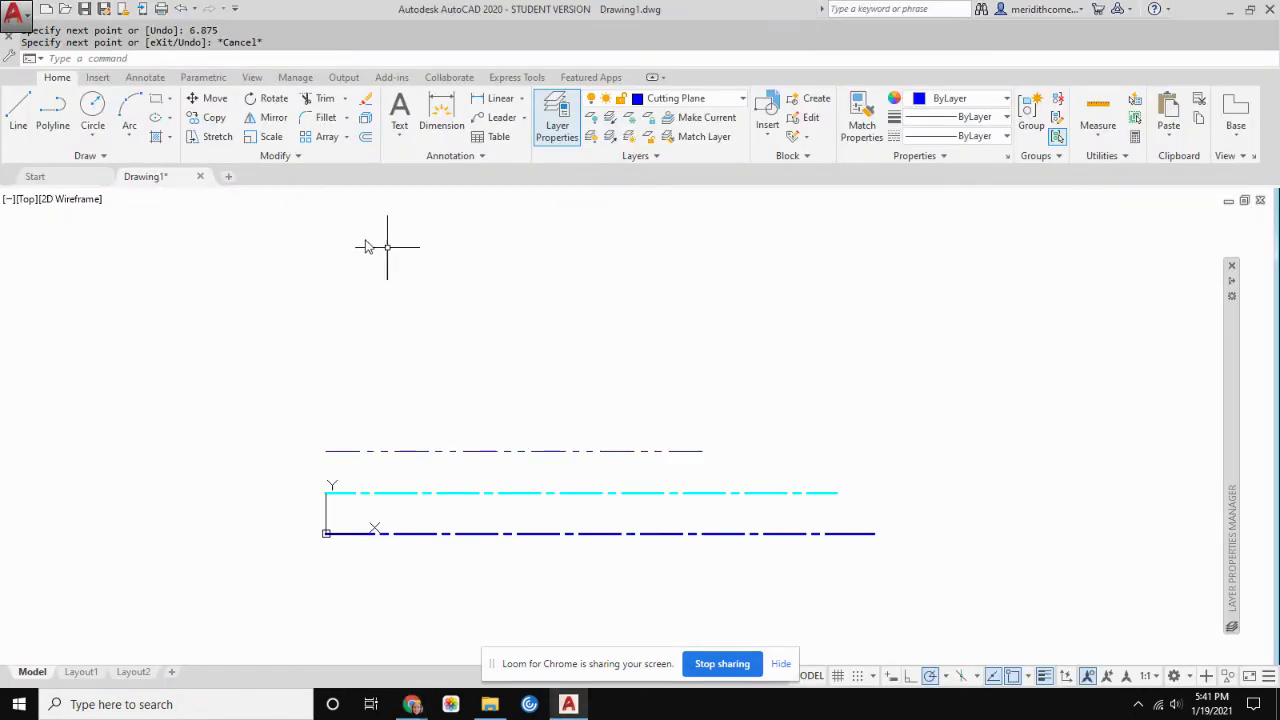
Open the DIMLINEAR help page from the DLI command entry, skim it, and cancel the command
click(225, 58)
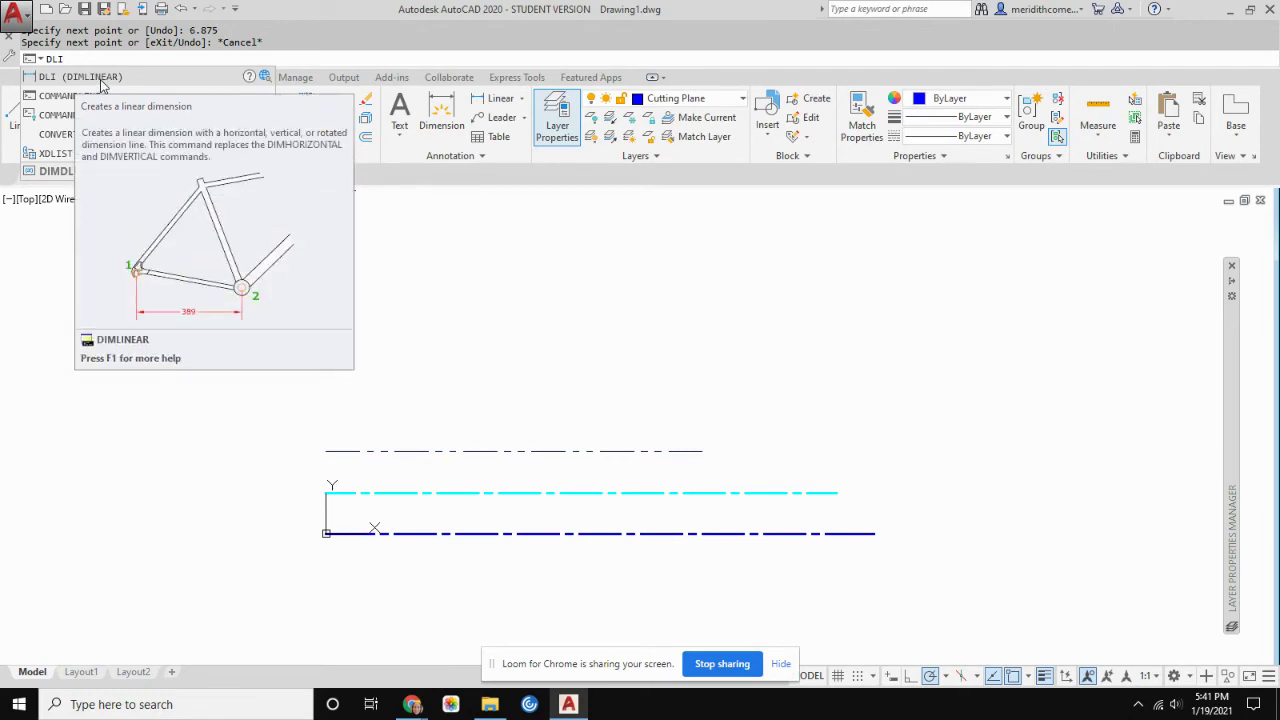
click(250, 82)
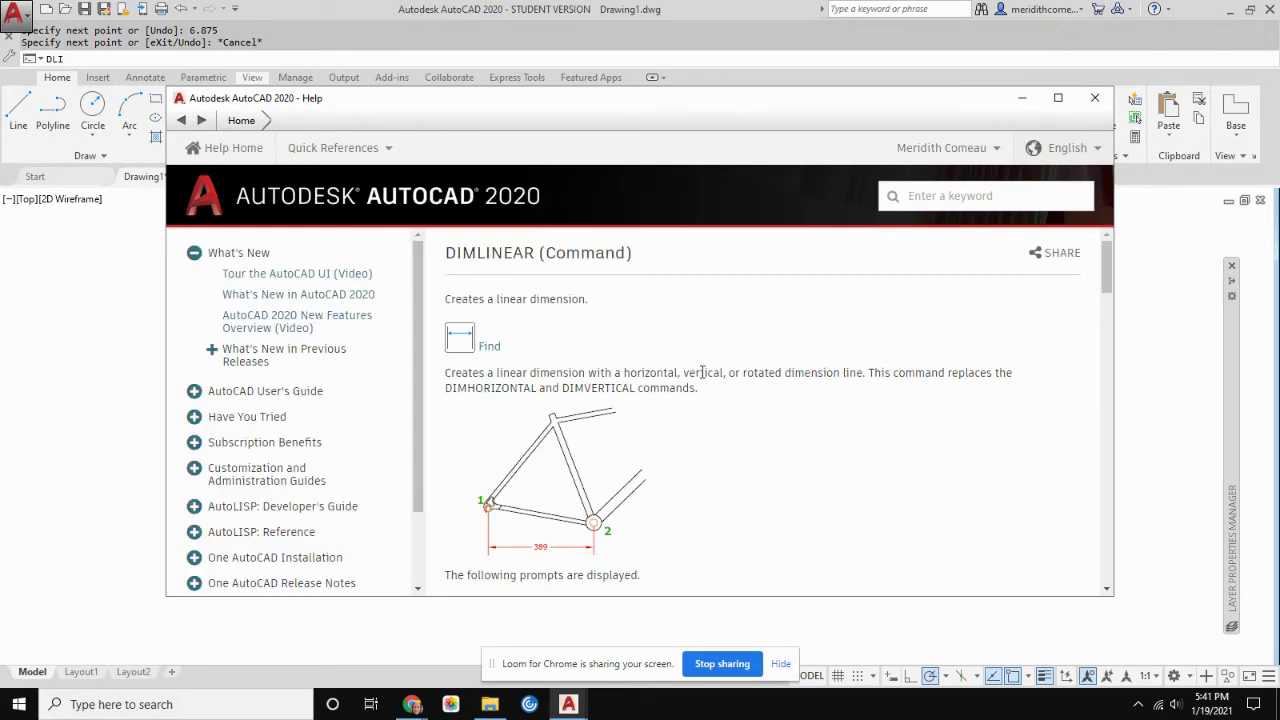
scroll(745, 335, down, 1)
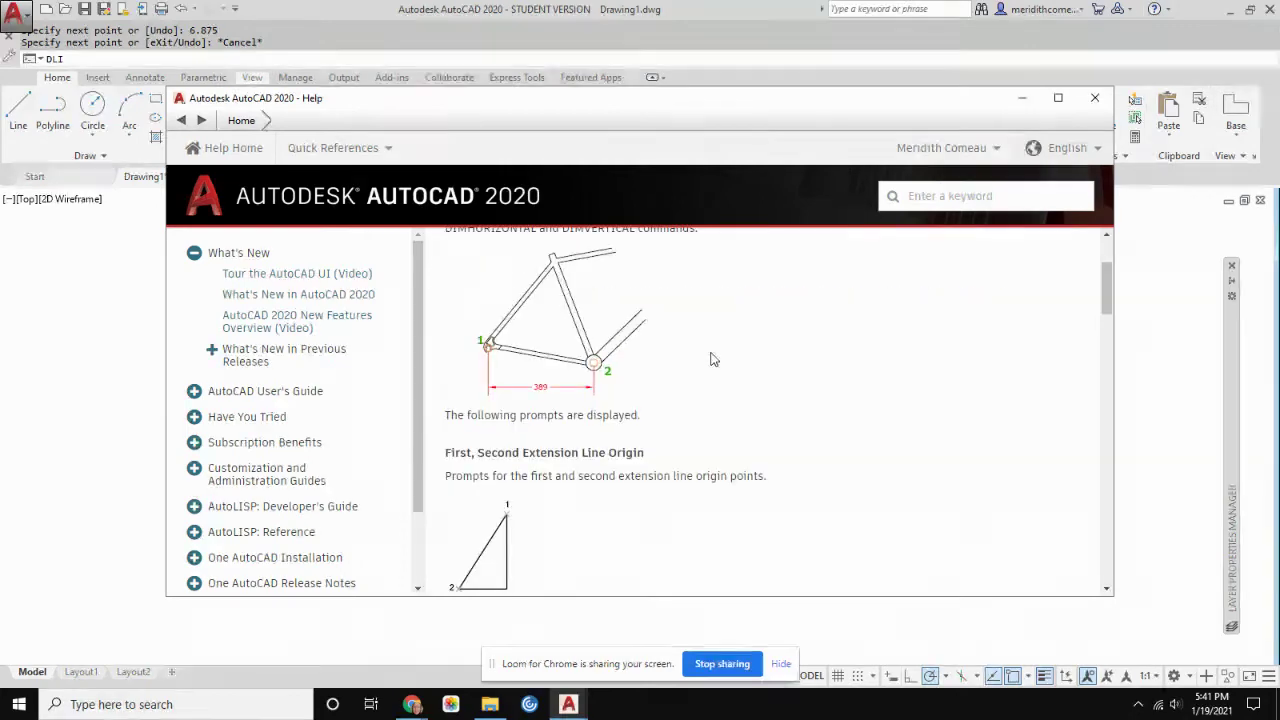
scroll(704, 365, up, 1)
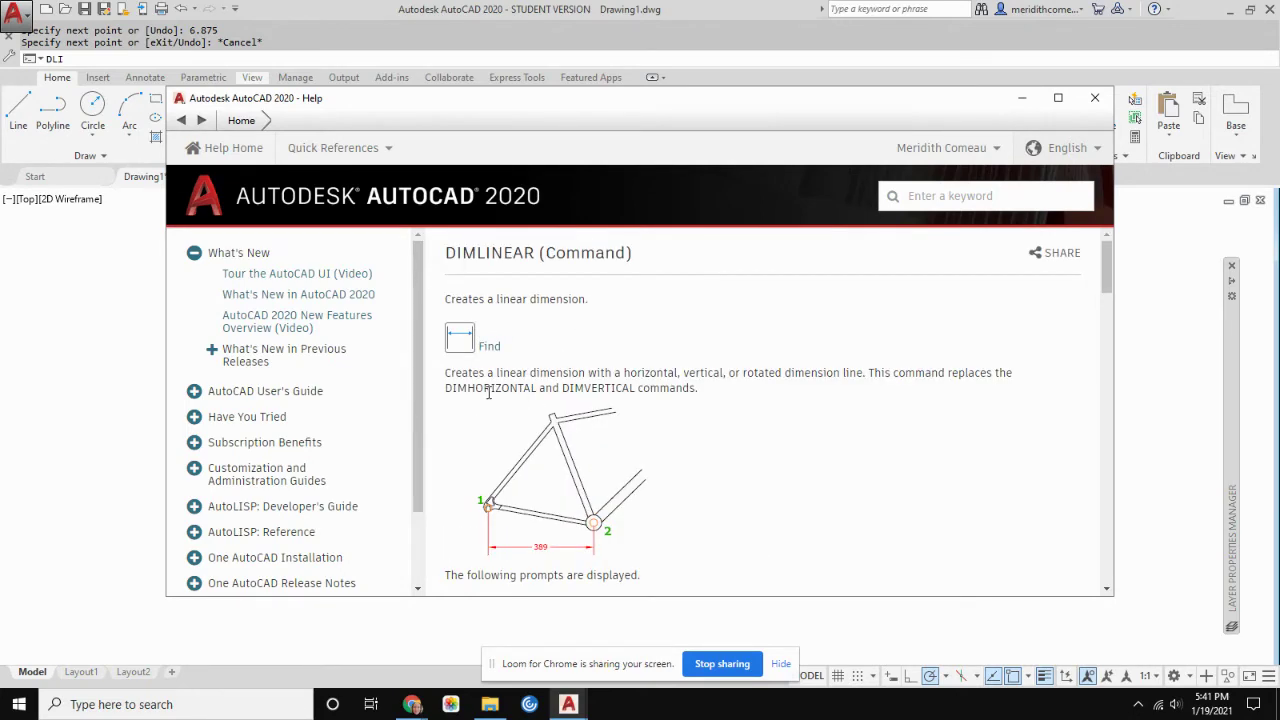
scroll(485, 410, down, 1)
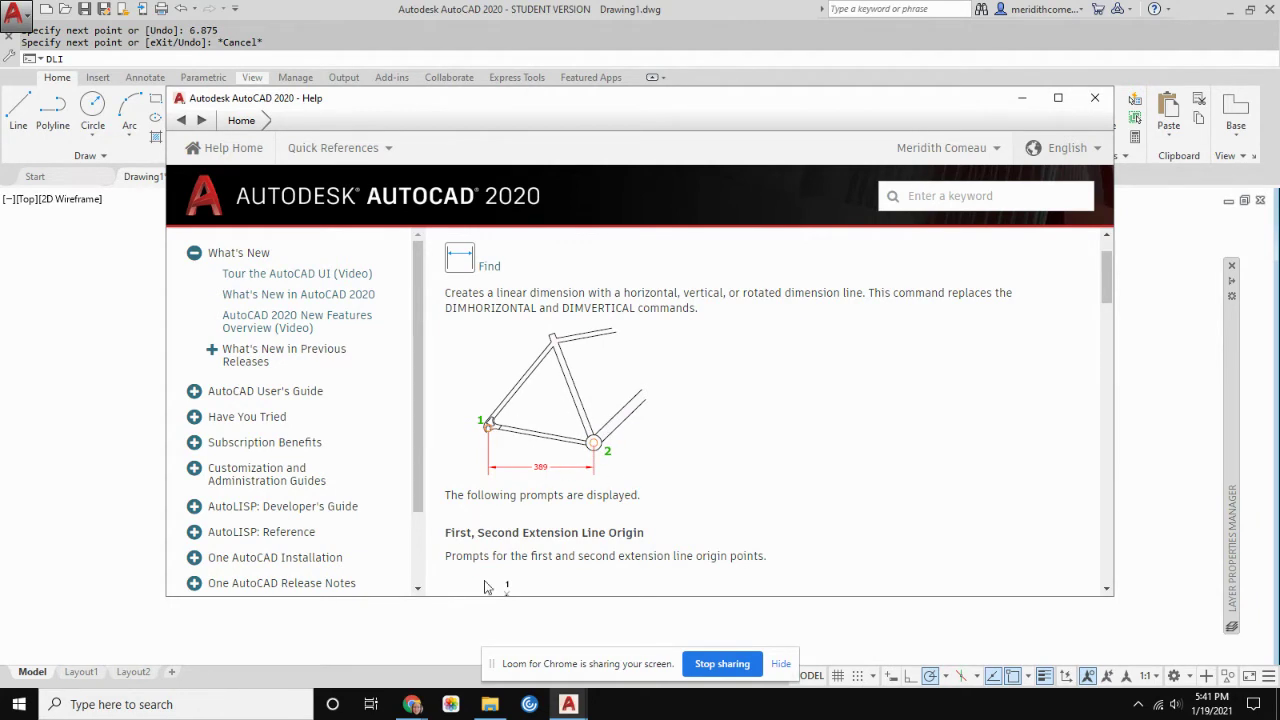
mouse_move(415, 707)
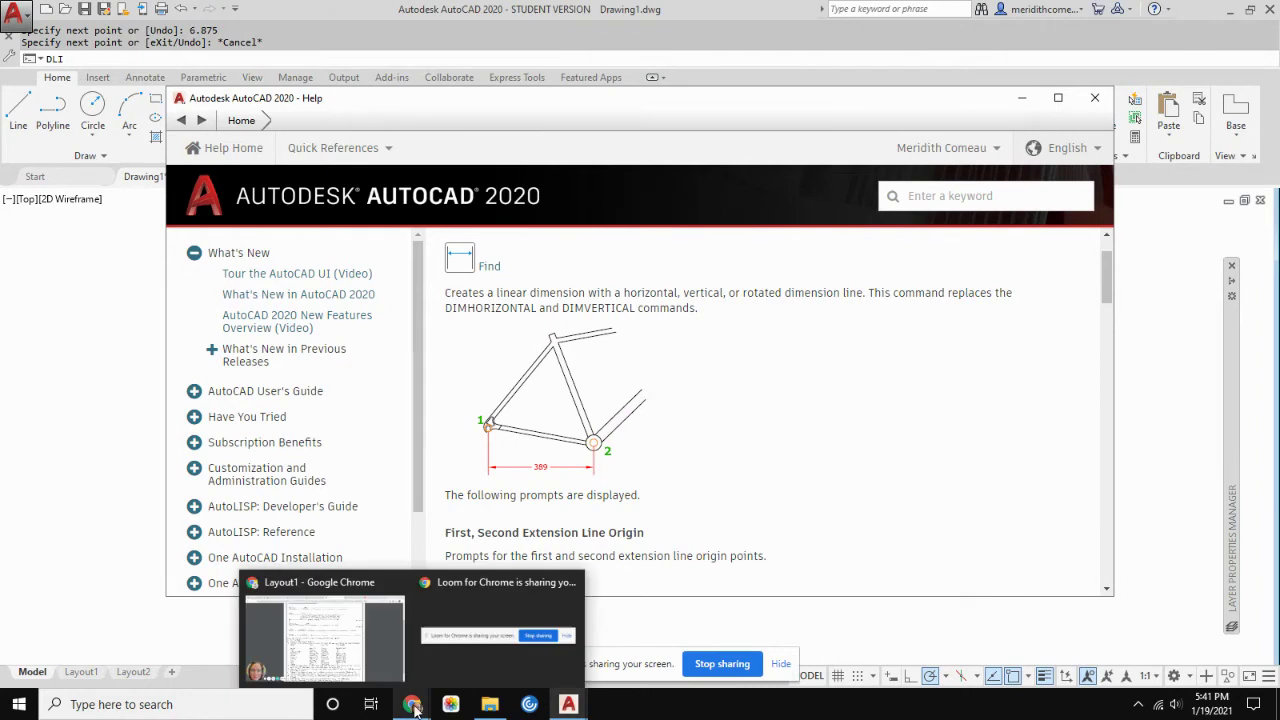
click(150, 422)
key(Escape)
Check the assignment PDF again, then return to AutoCAD's Help page
mouse_move(412, 704)
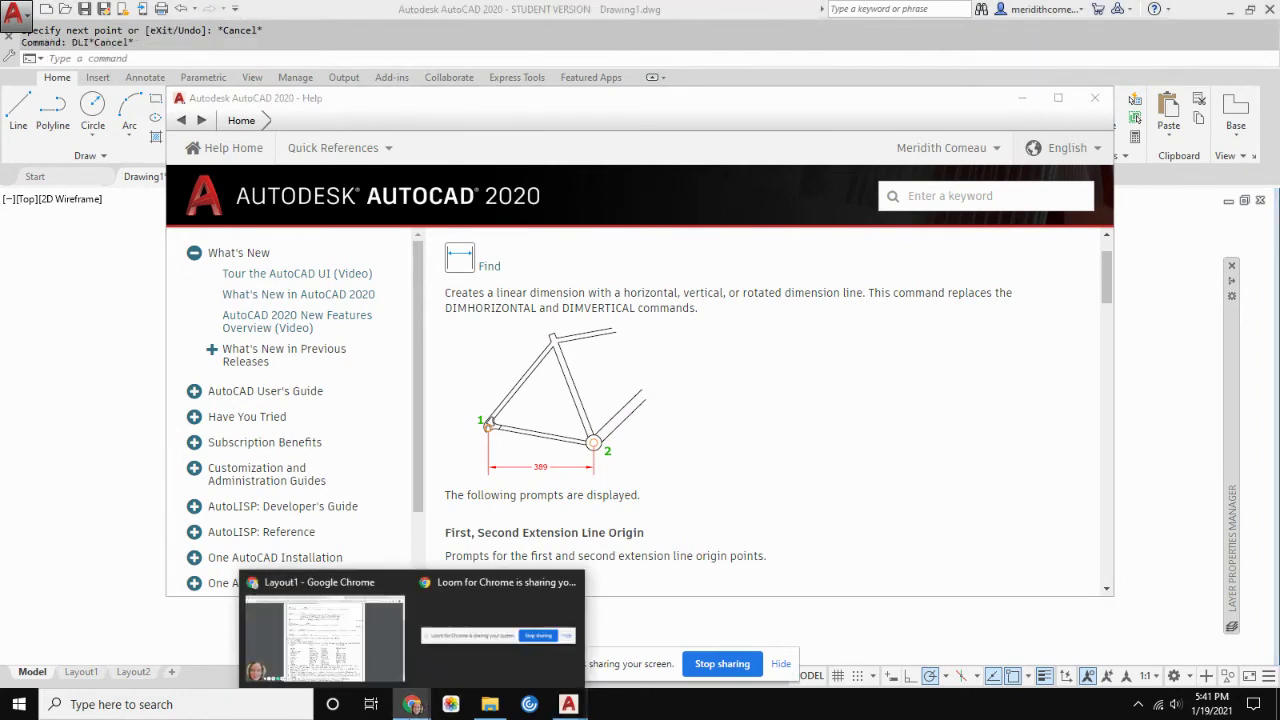
click(367, 640)
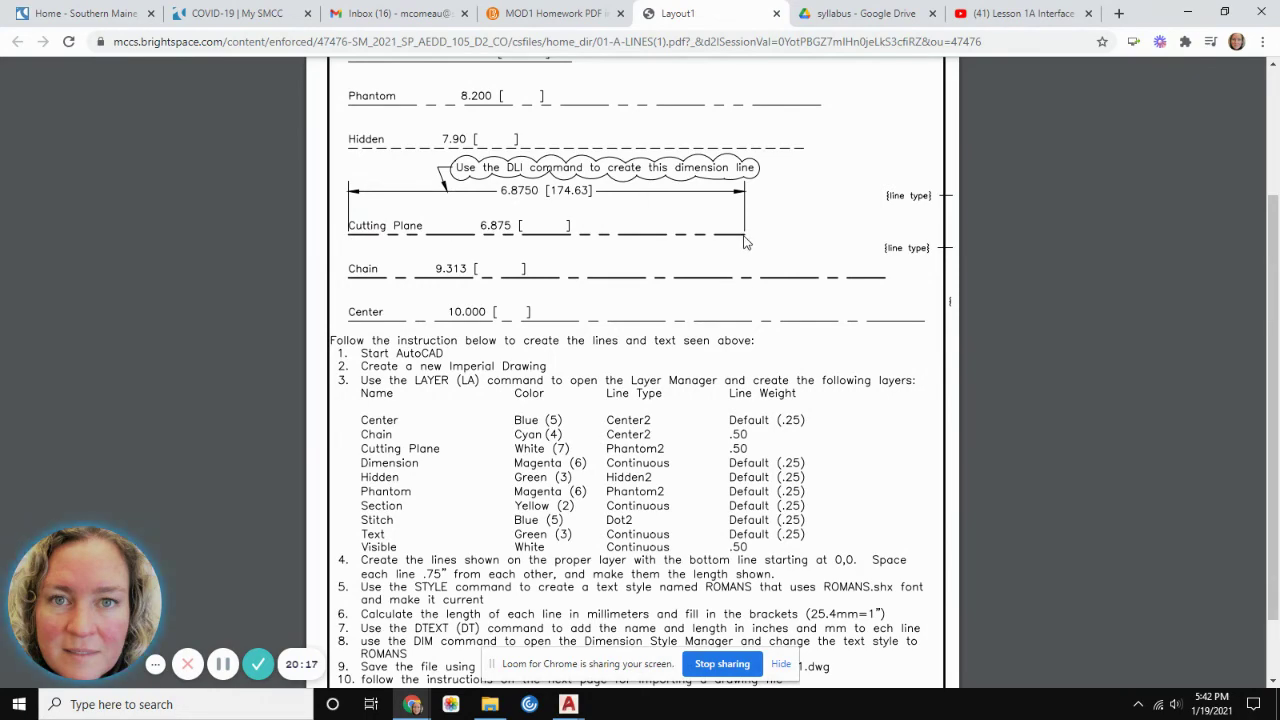
mouse_move(568, 704)
click(629, 604)
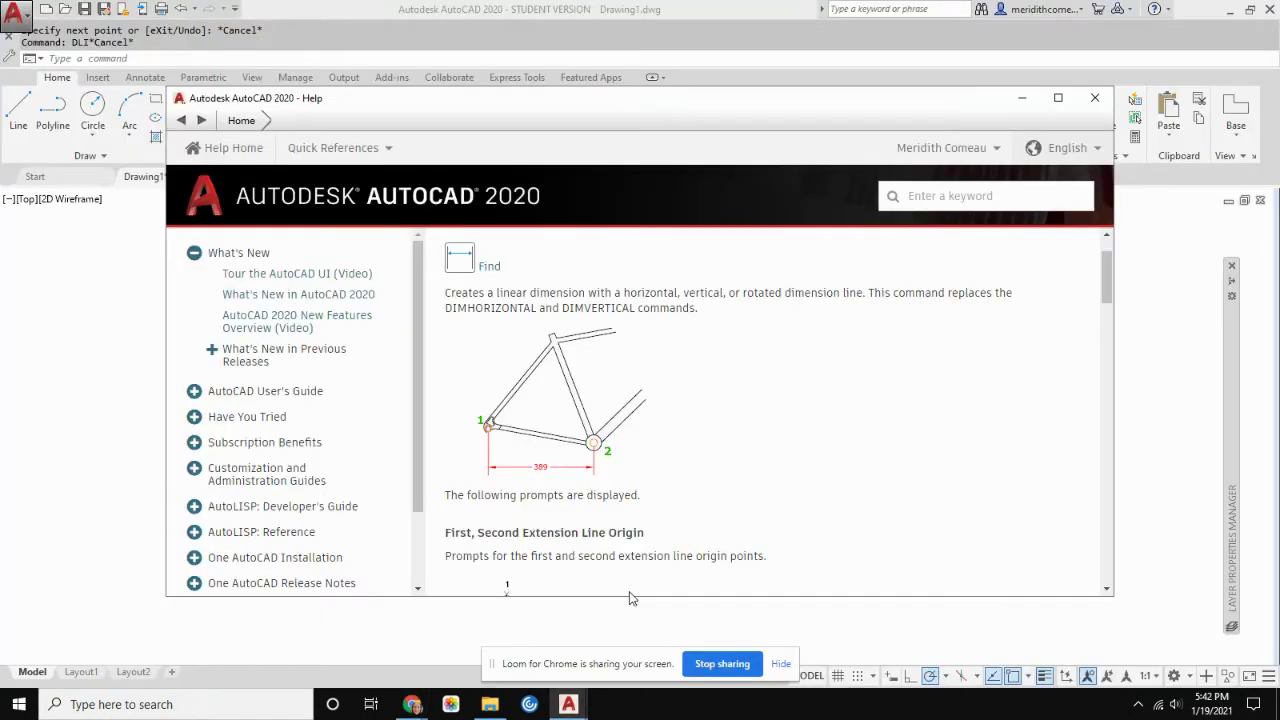
Scroll through the rest of the DIMLINEAR help page and close the Help window
scroll(720, 417, down, 8)
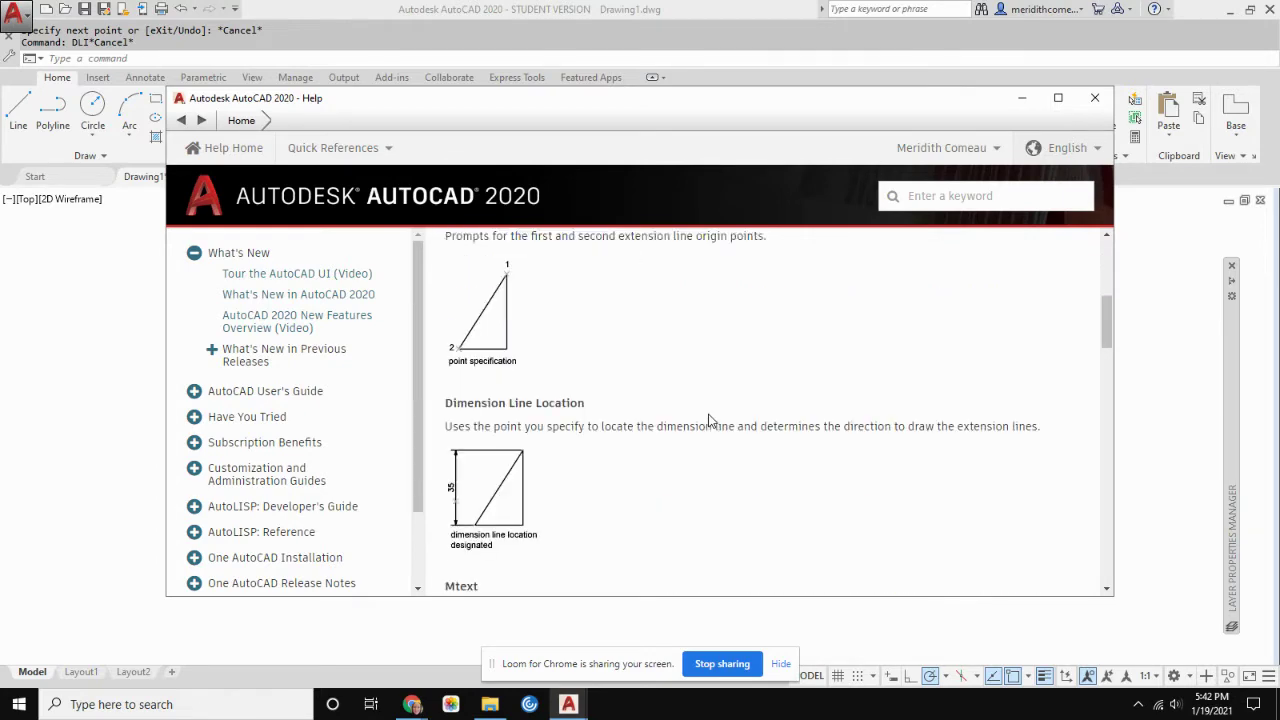
scroll(708, 421, up, 5)
scroll(708, 421, up, 1)
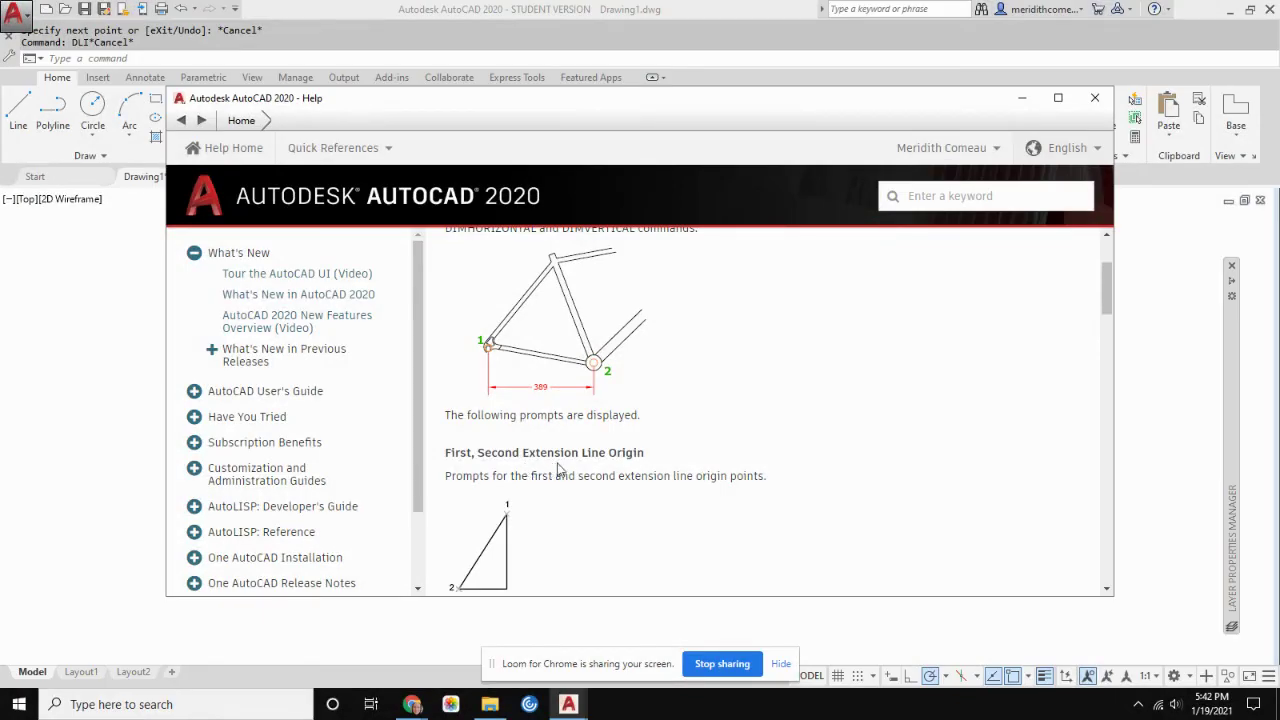
scroll(655, 455, down, 10)
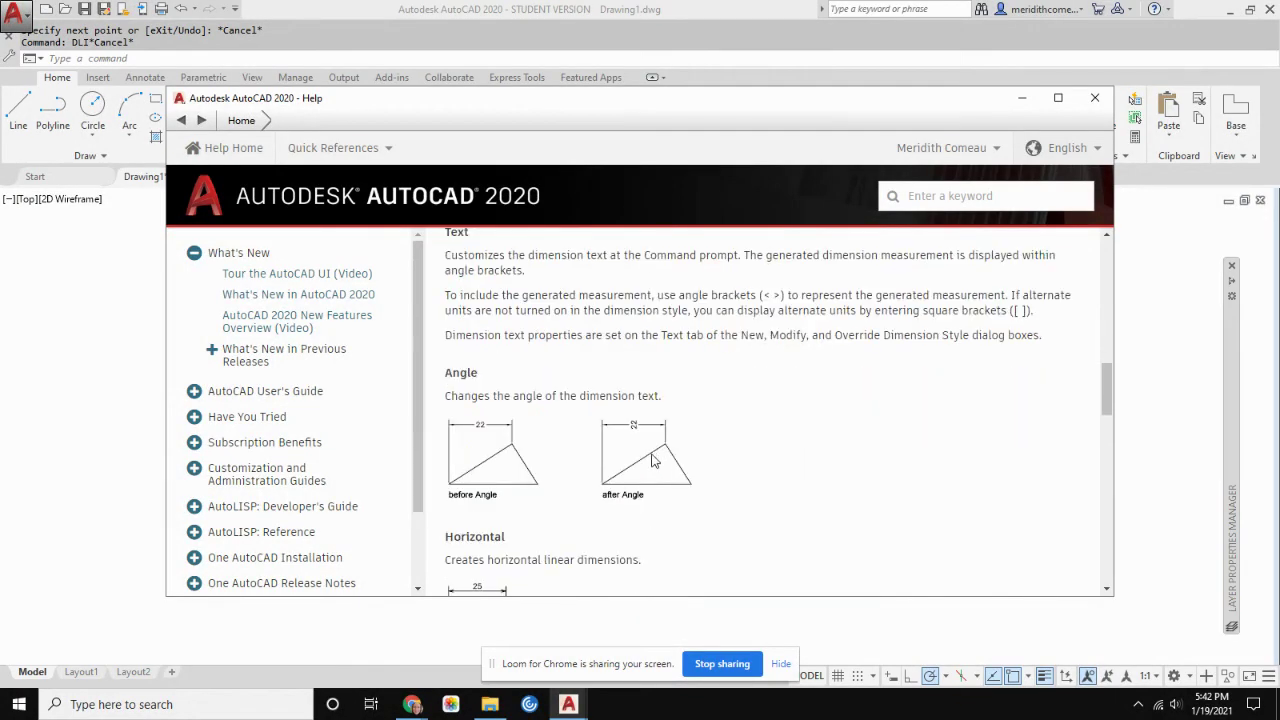
scroll(494, 457, down, 10)
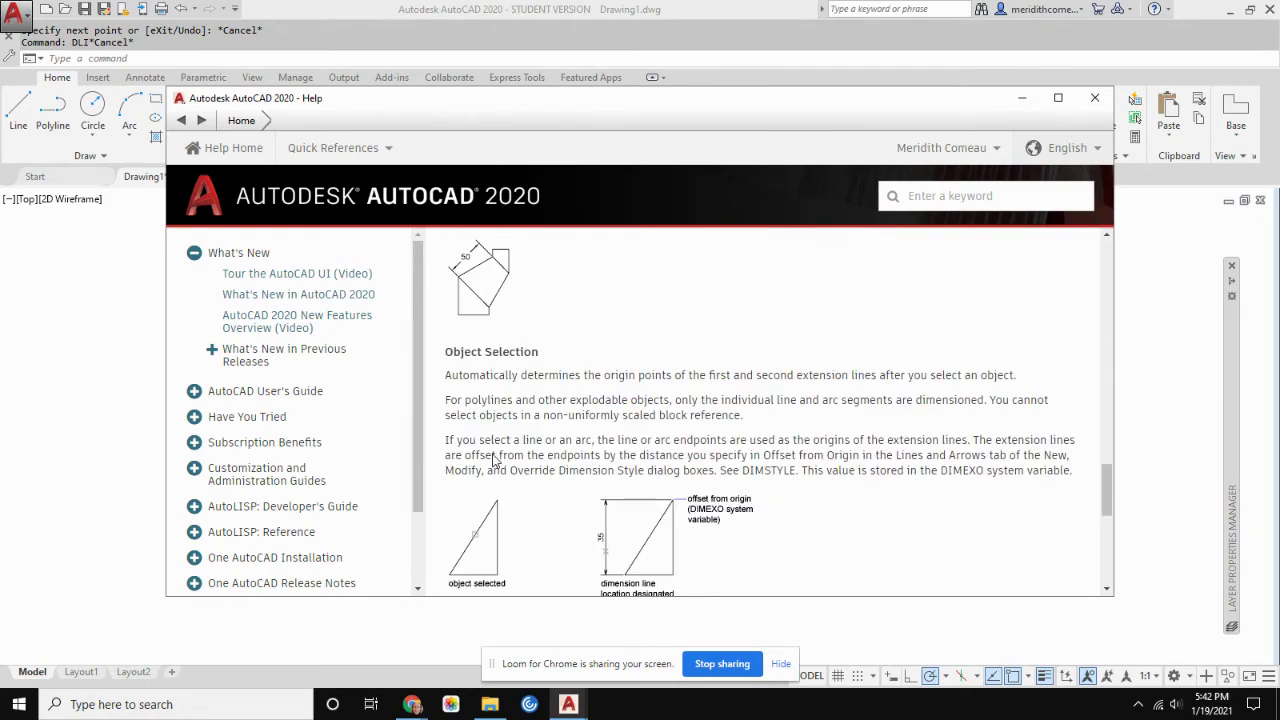
scroll(494, 457, down, 5)
scroll(503, 452, up, 15)
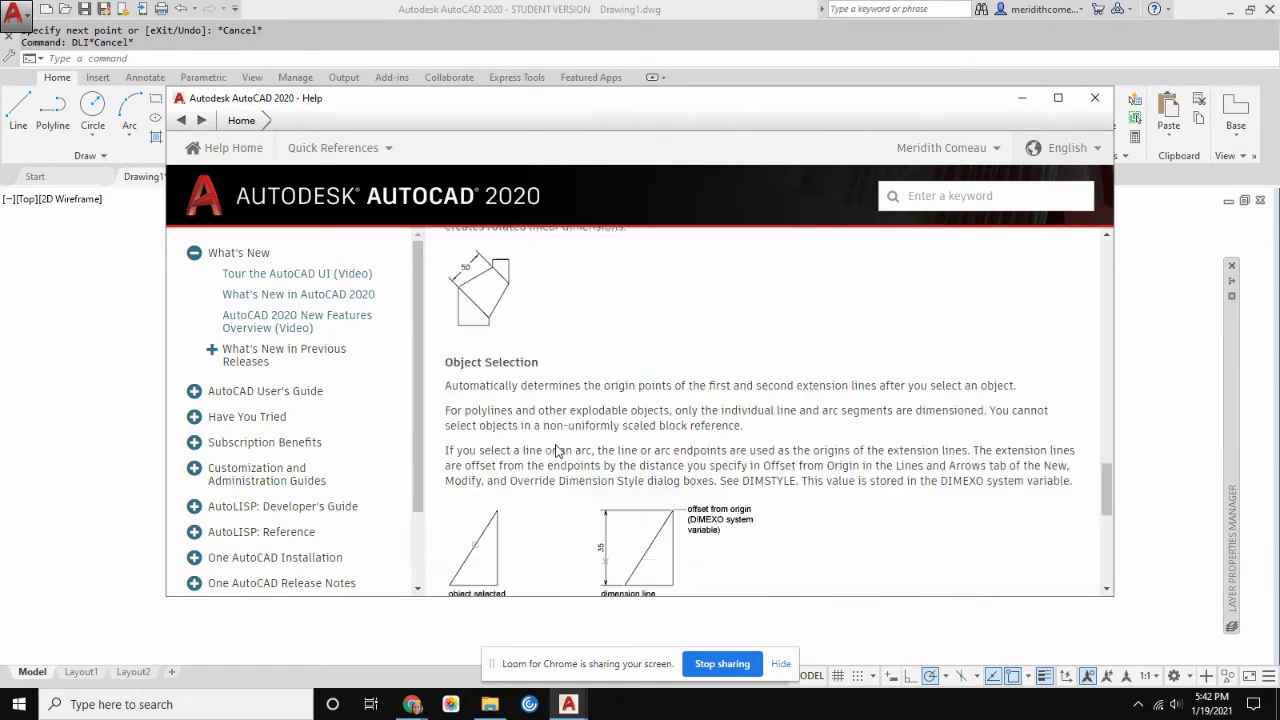
scroll(557, 450, up, 10)
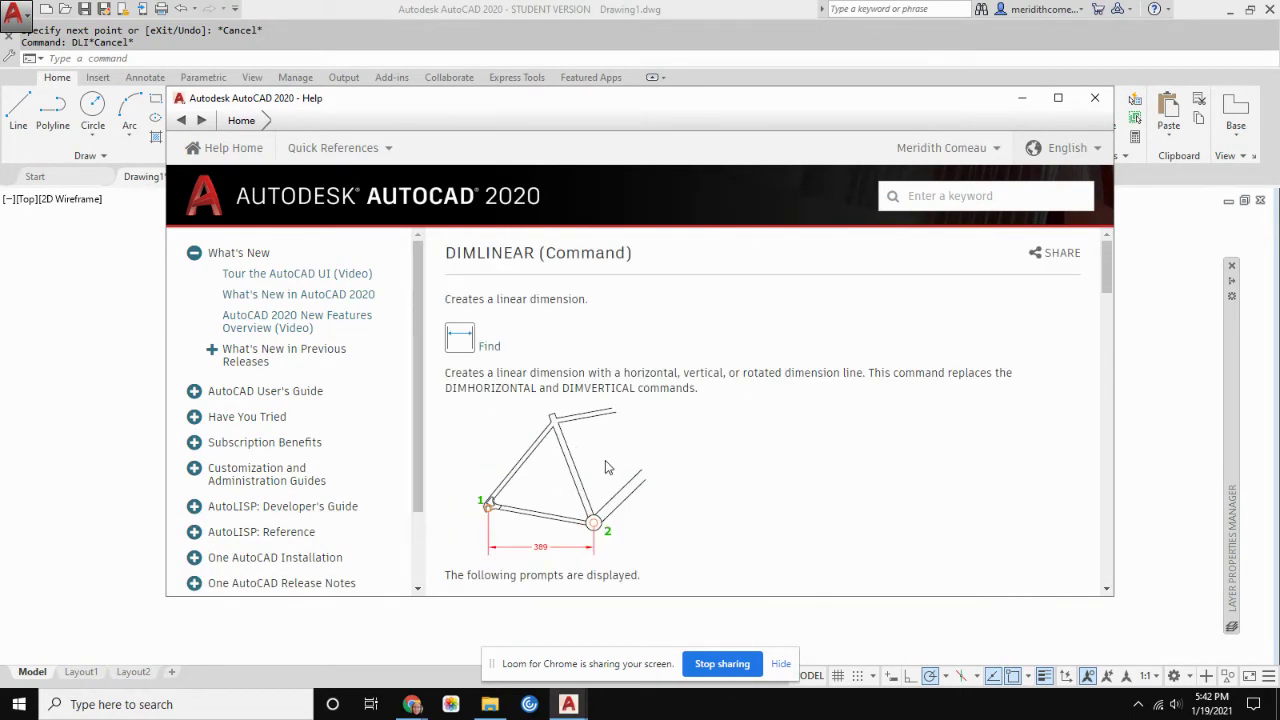
scroll(600, 470, down, 1)
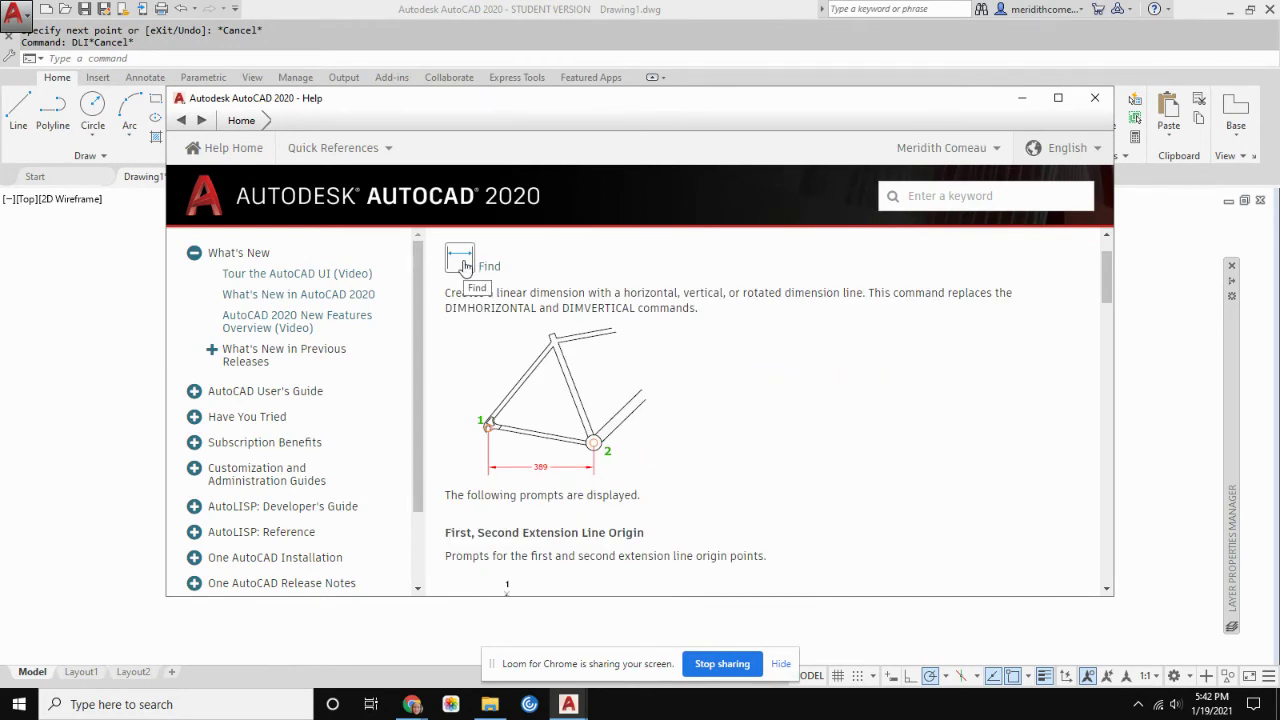
scroll(793, 393, up, 1)
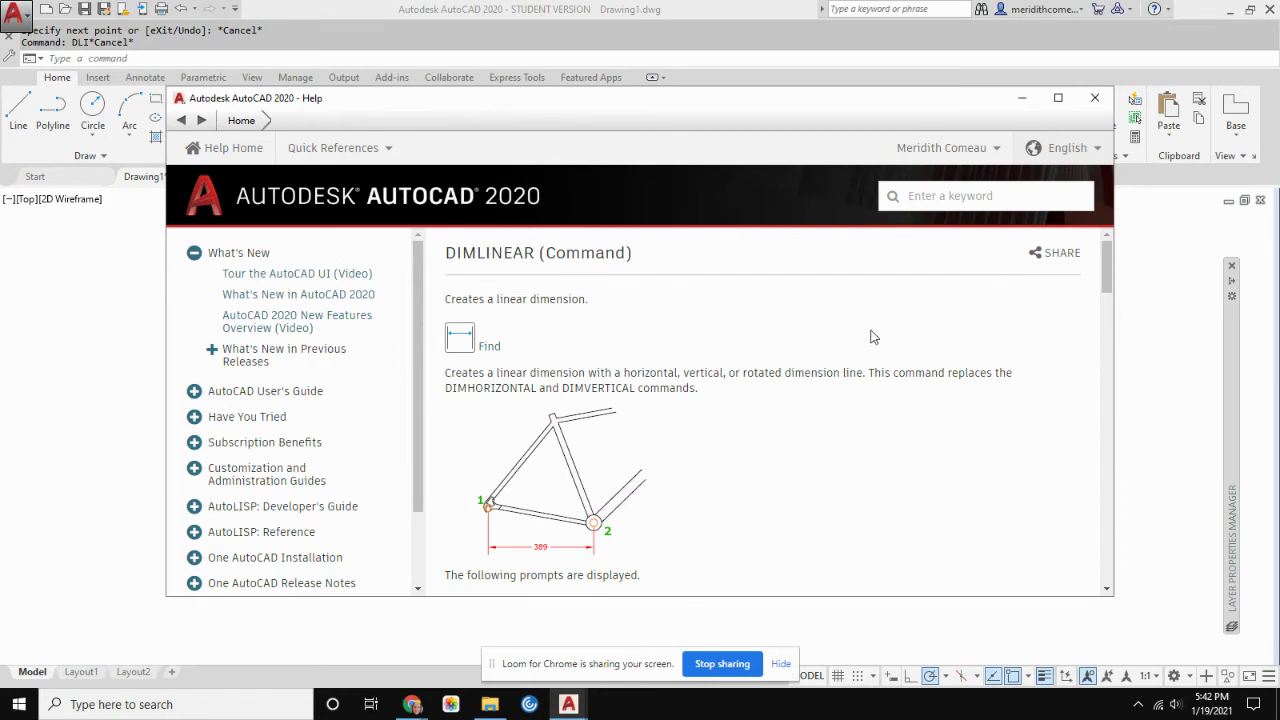
click(1095, 97)
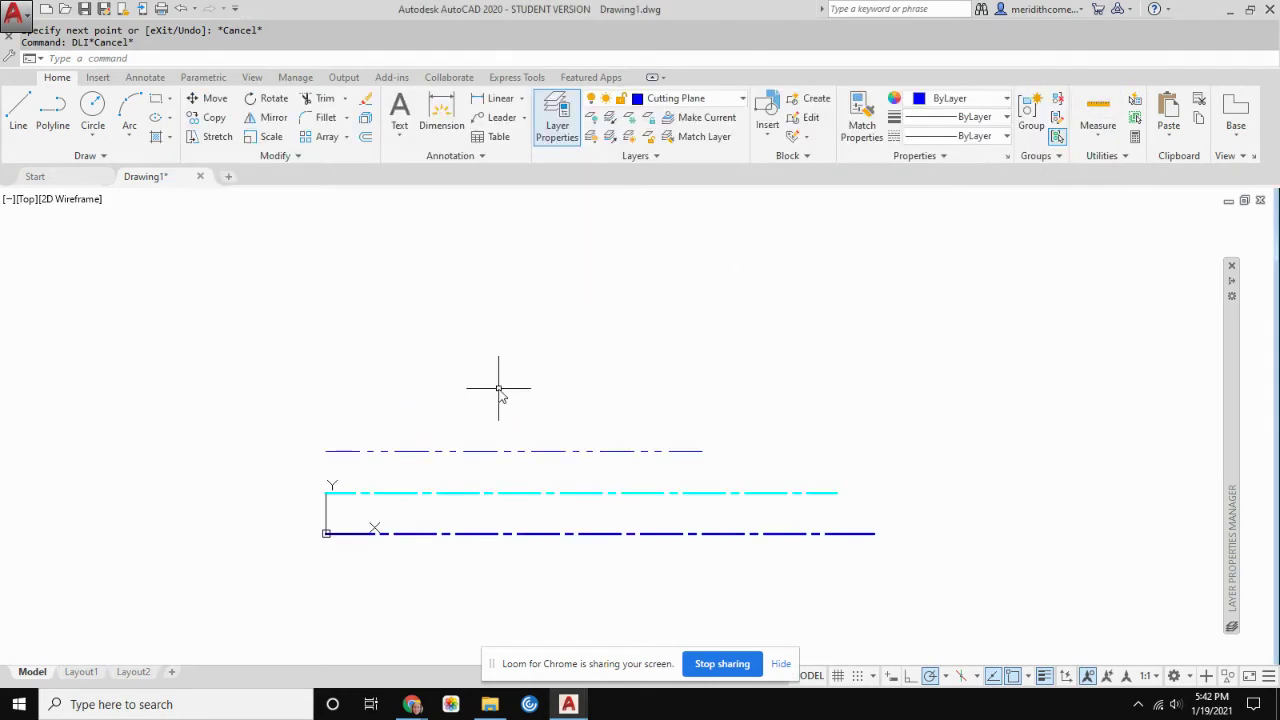
On the Dimension layer, dimension the top Cutting Plane line at 6.8750, placed 0.75 above it
click(744, 100)
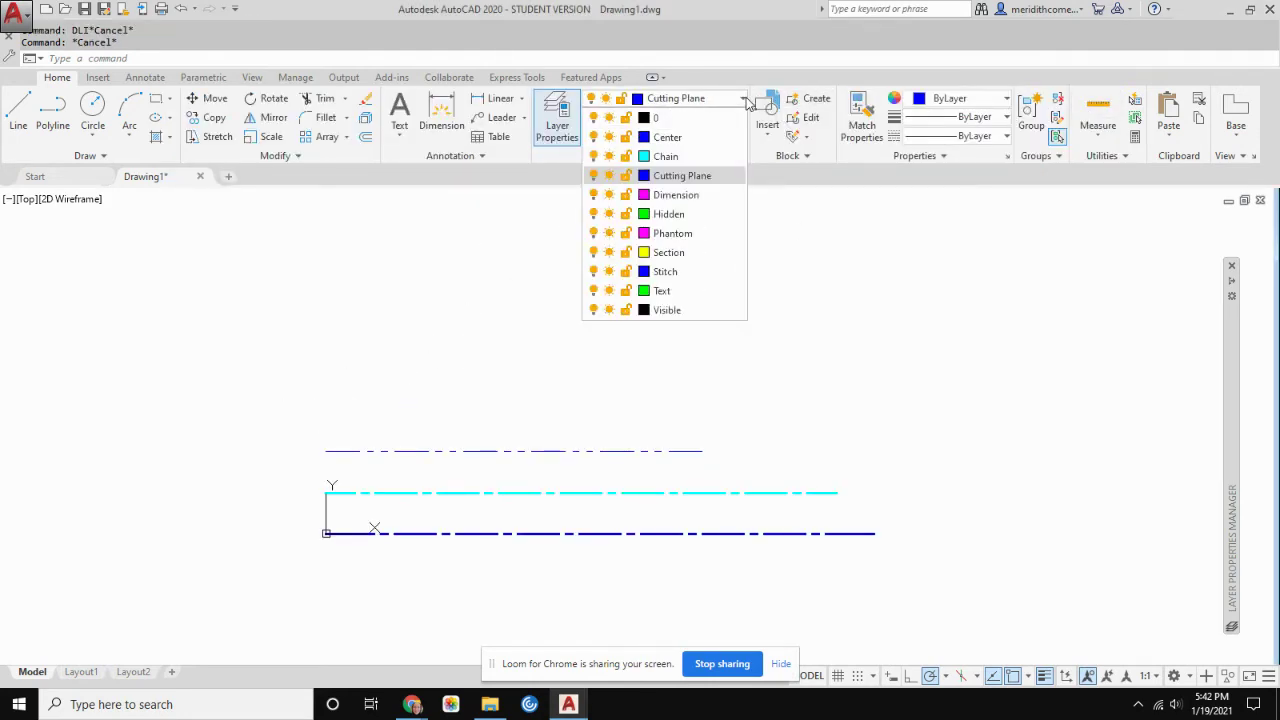
click(665, 195)
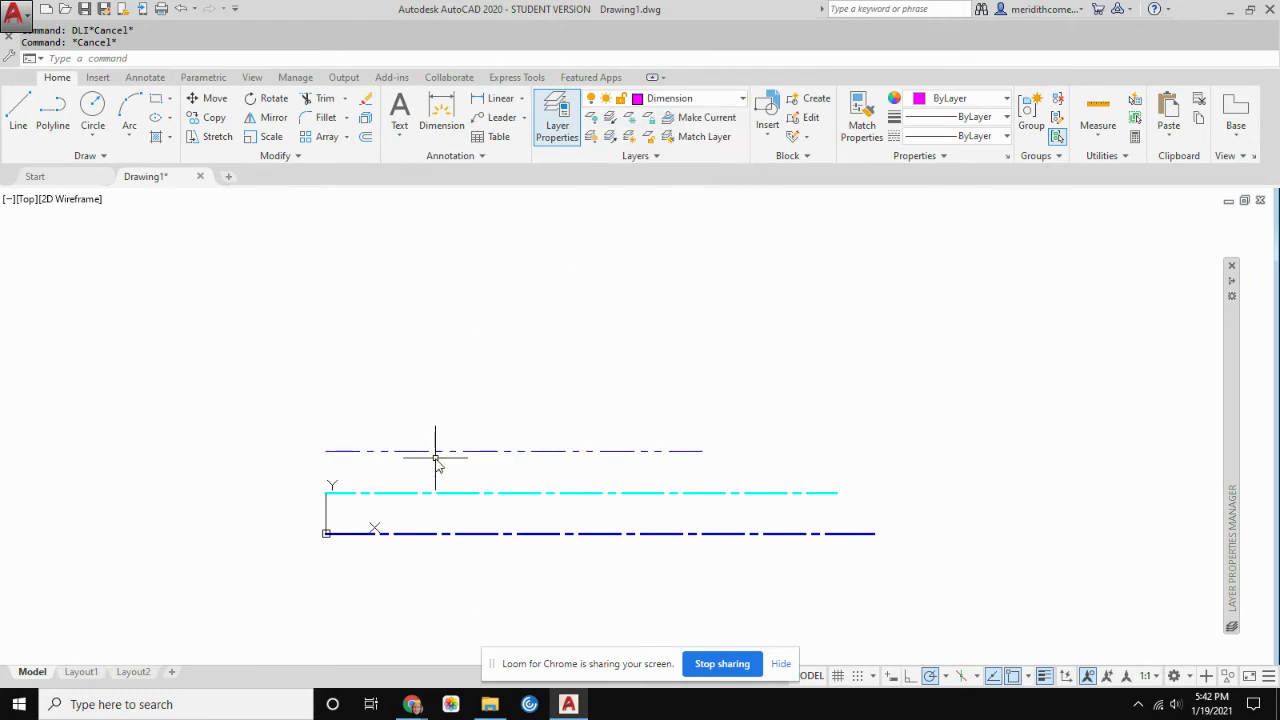
text(dli)
key(Return)
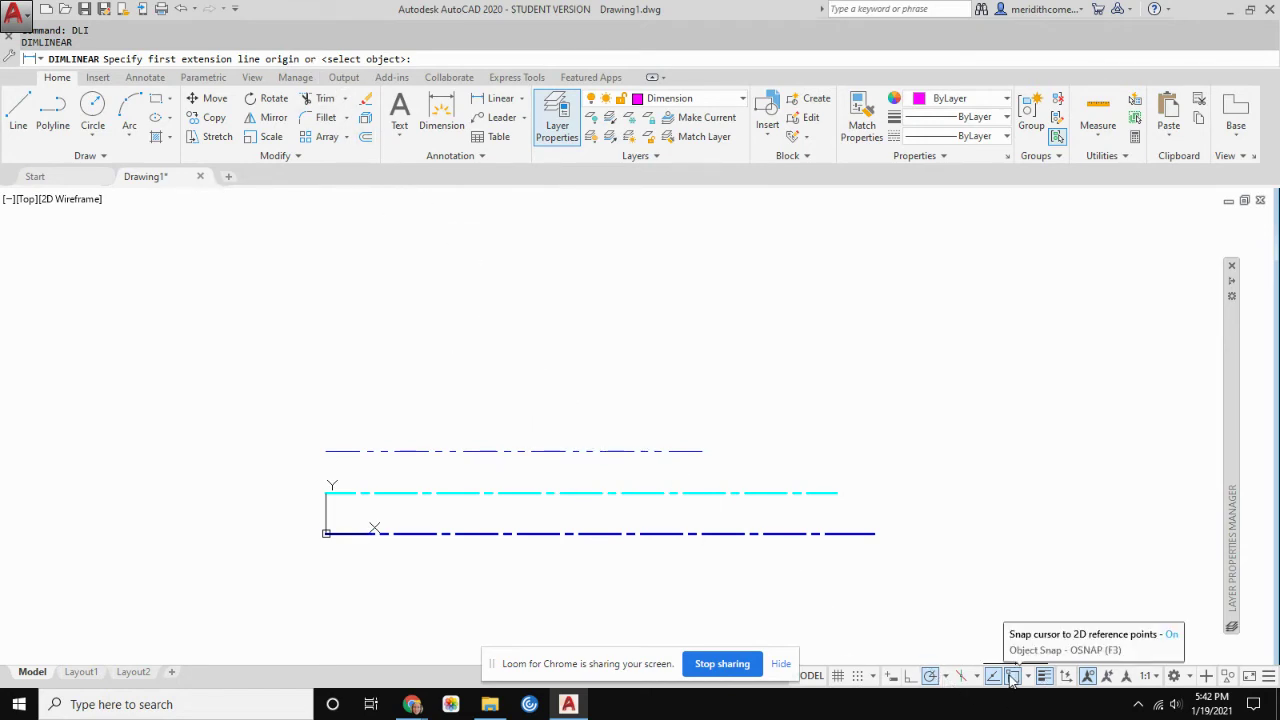
click(326, 452)
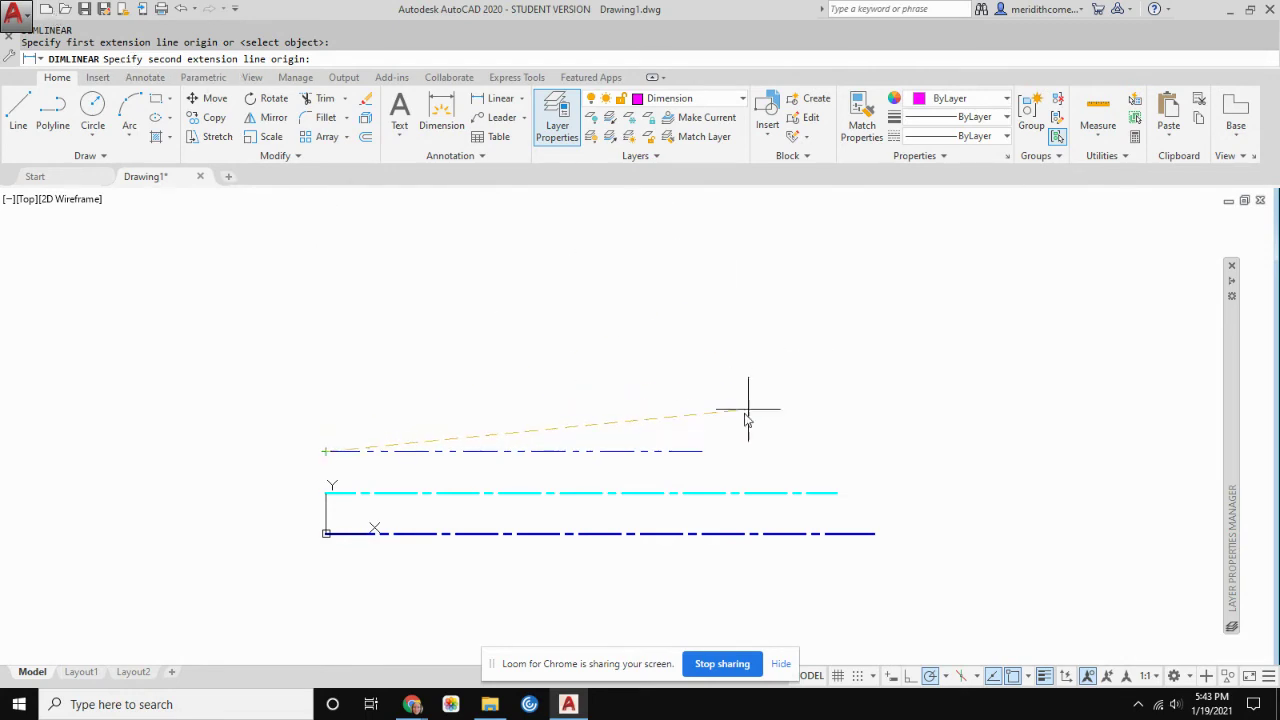
click(702, 452)
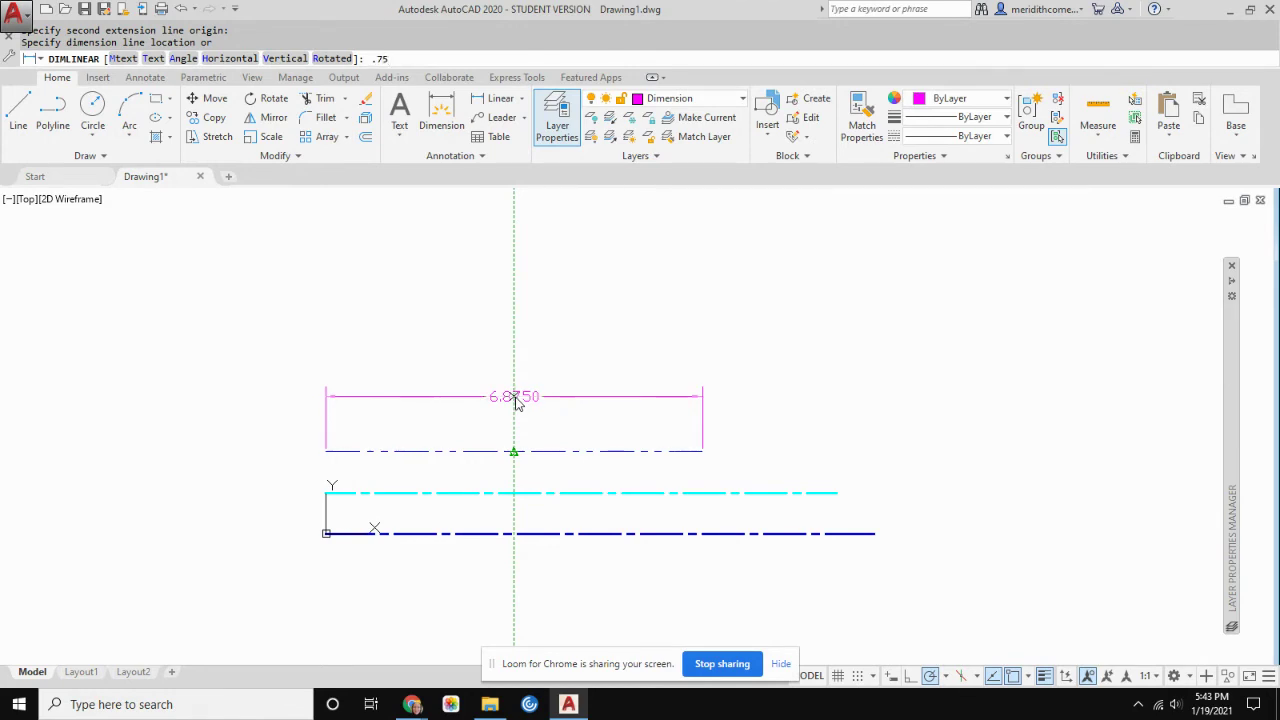
key(Return)
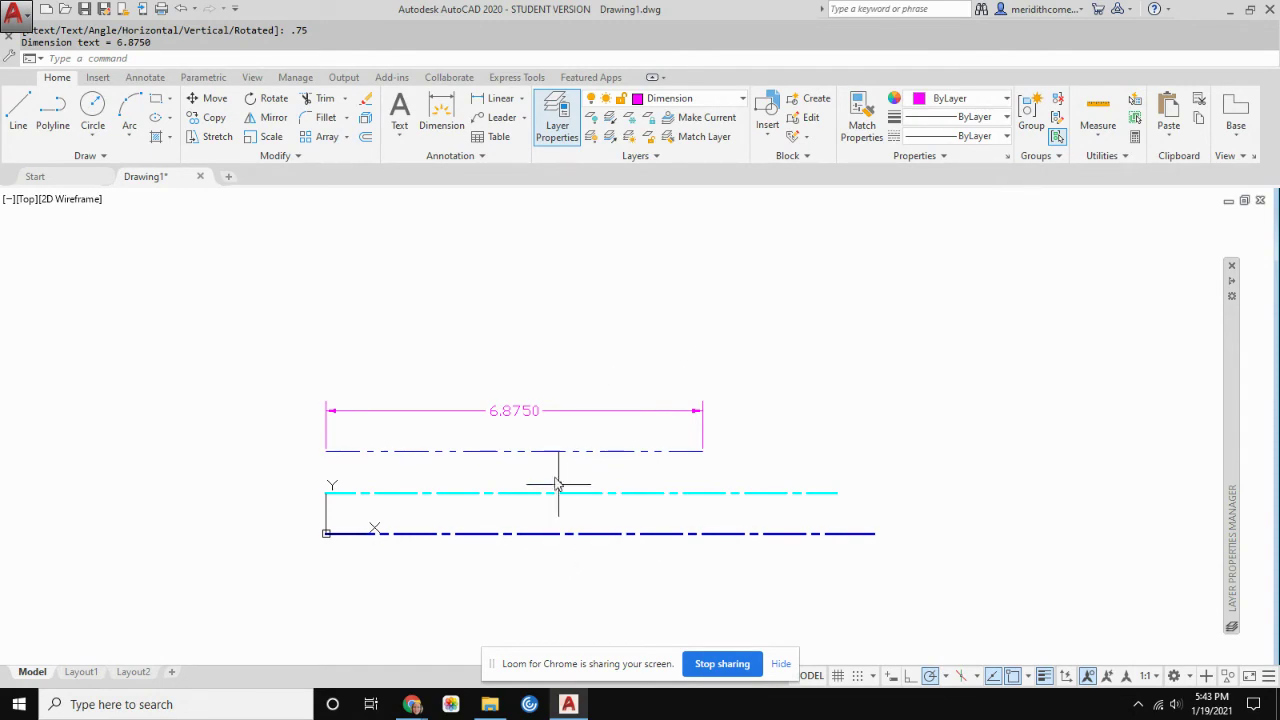
Check the layer lineweights in the assignment PDF, then open AutoCAD's Layer Properties Manager
mouse_move(412, 704)
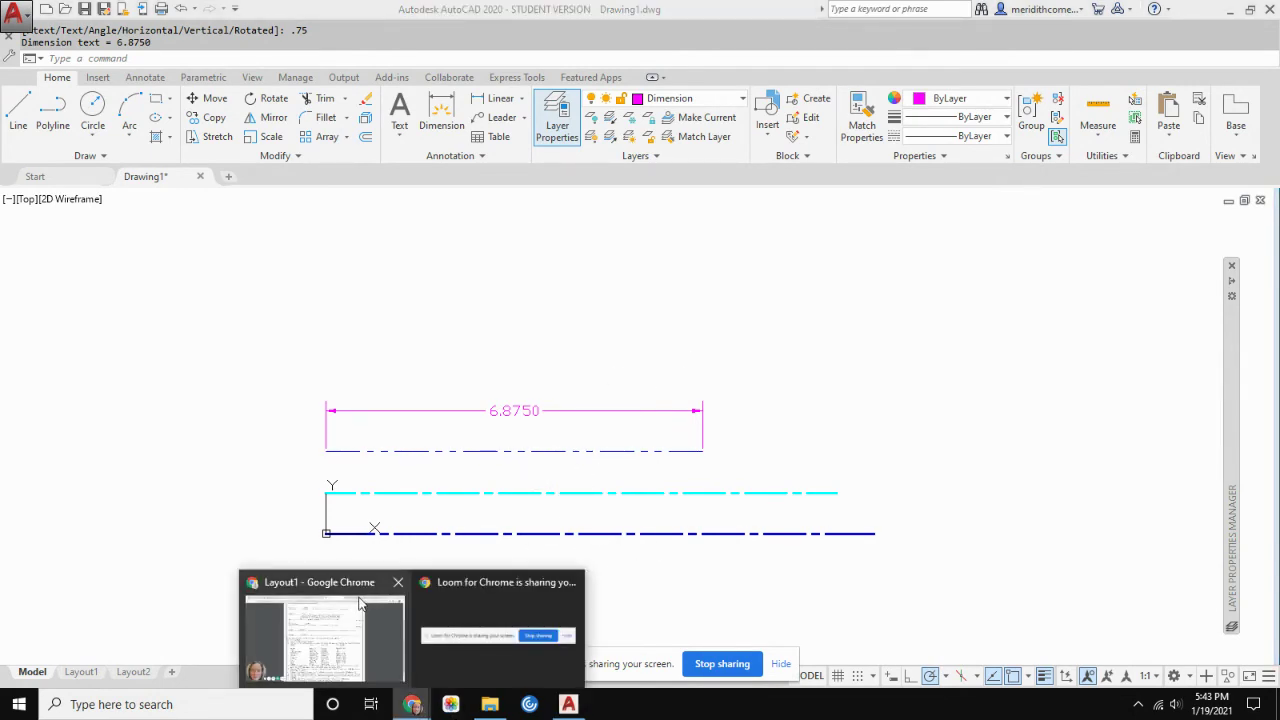
click(360, 603)
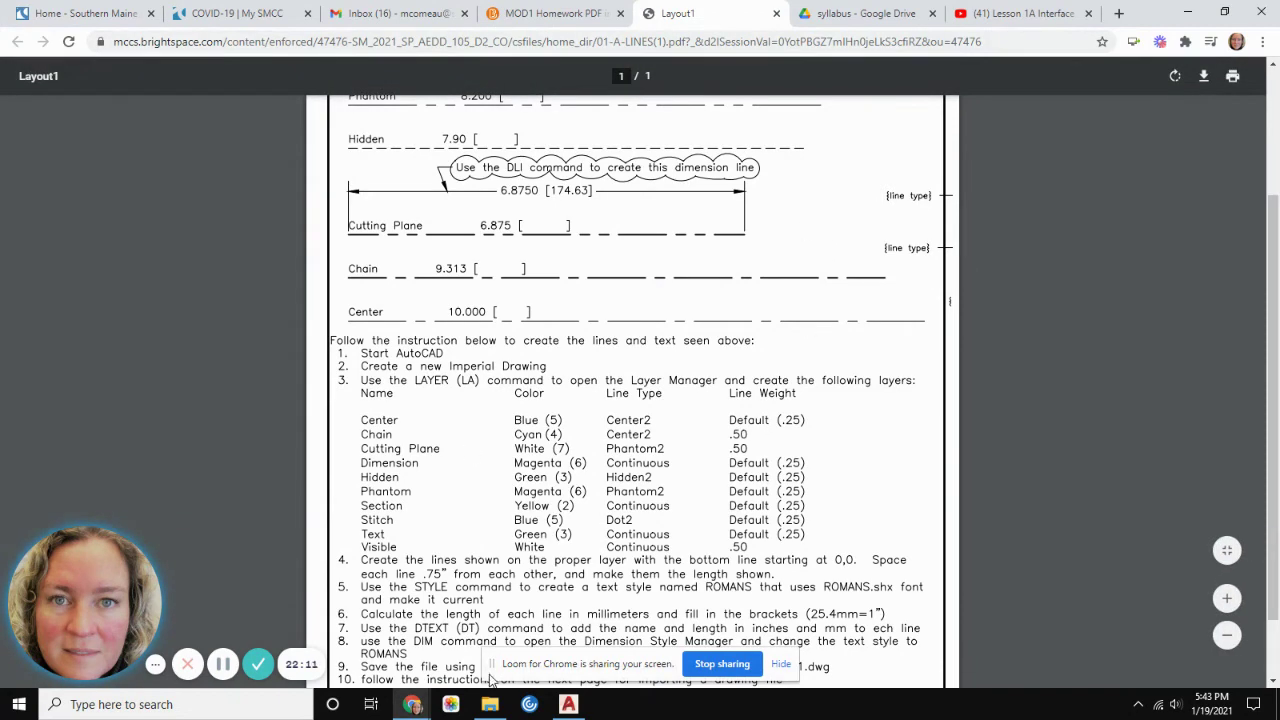
click(568, 704)
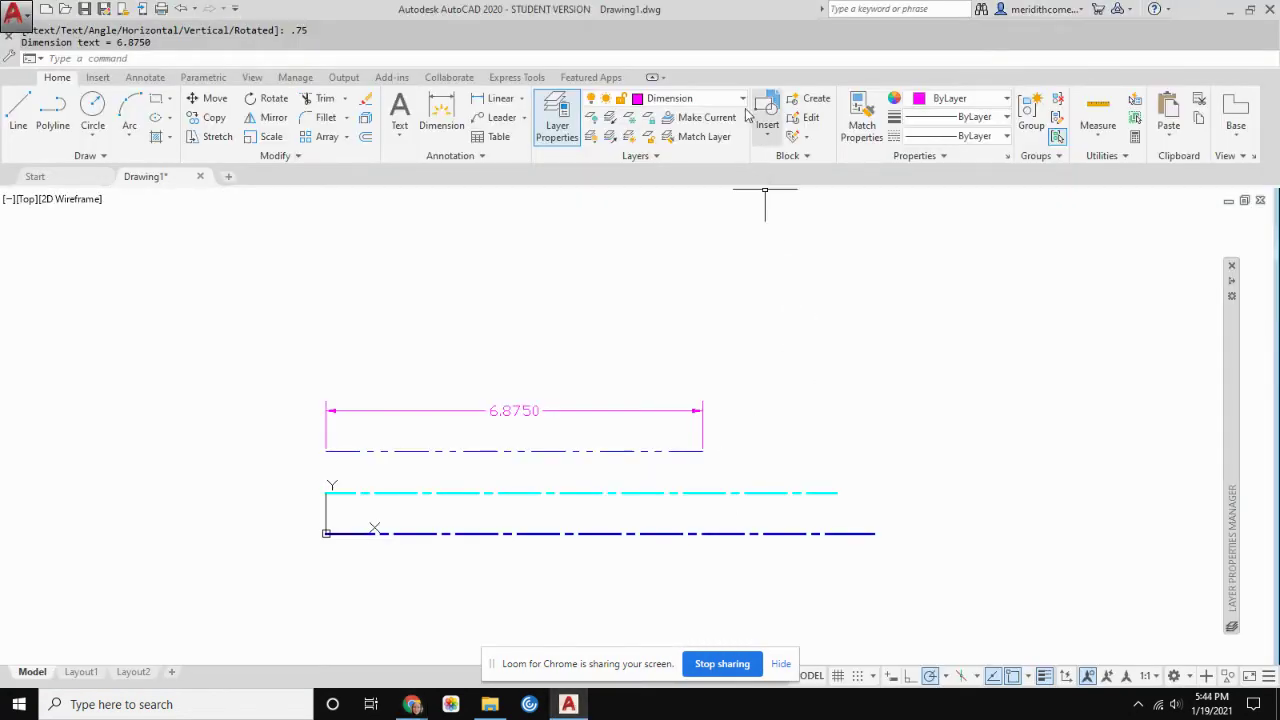
click(563, 118)
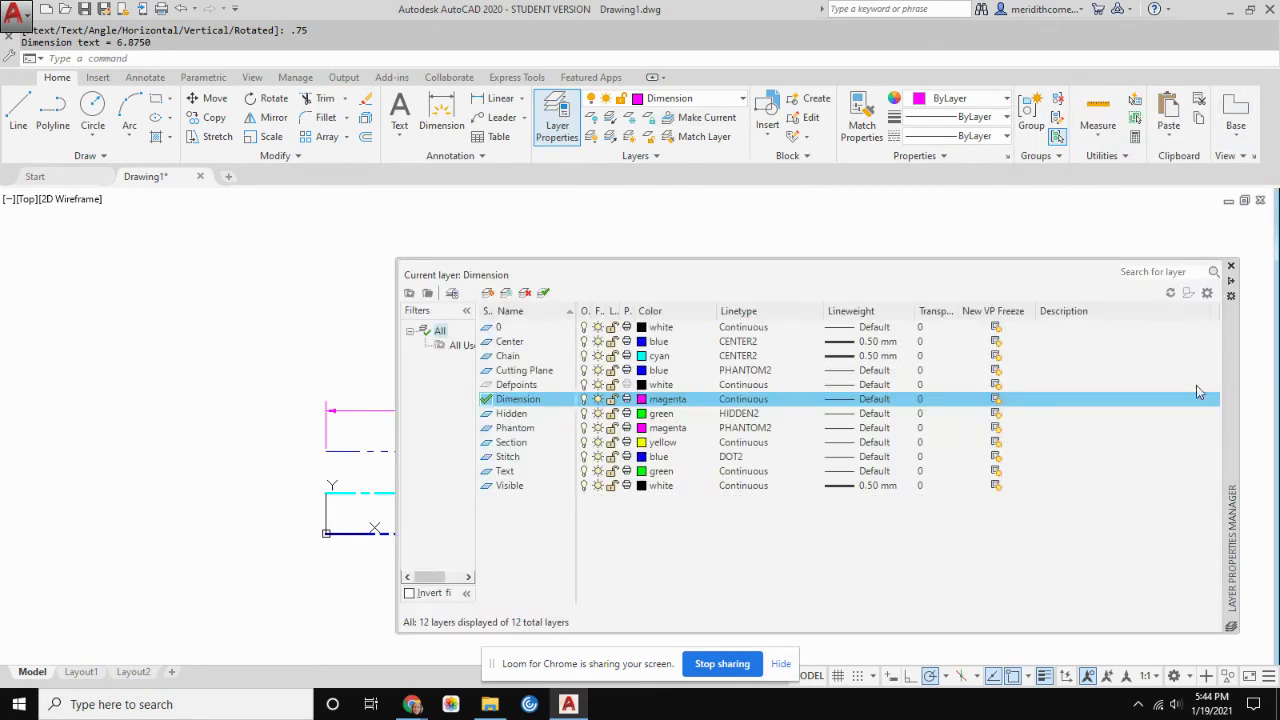
Set the Center layer's lineweight to Default
click(877, 343)
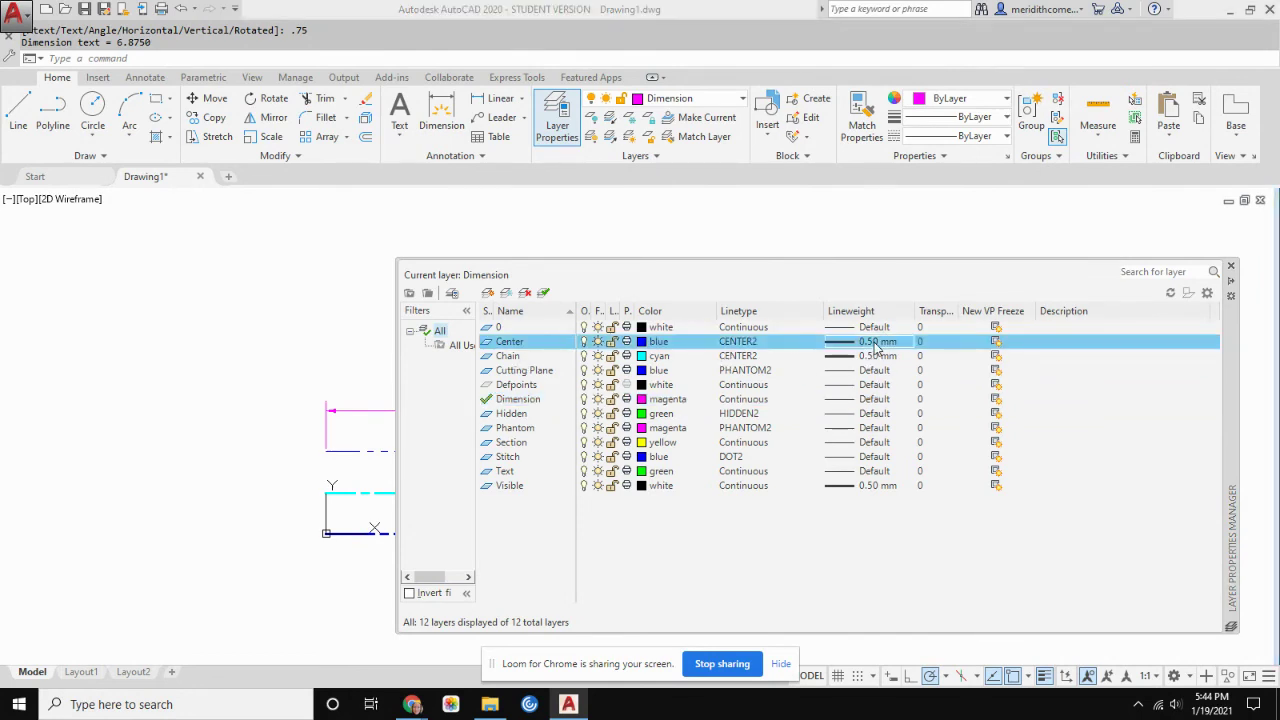
click(877, 343)
drag(722, 303, 722, 292)
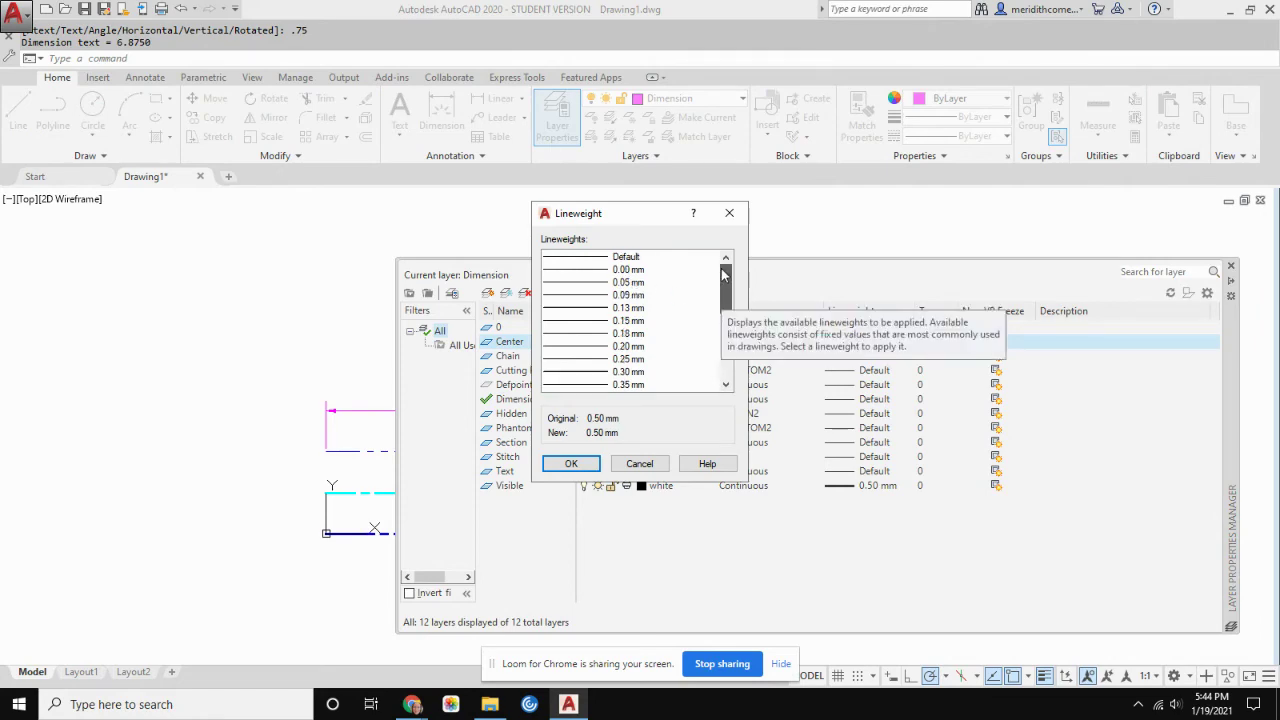
click(628, 257)
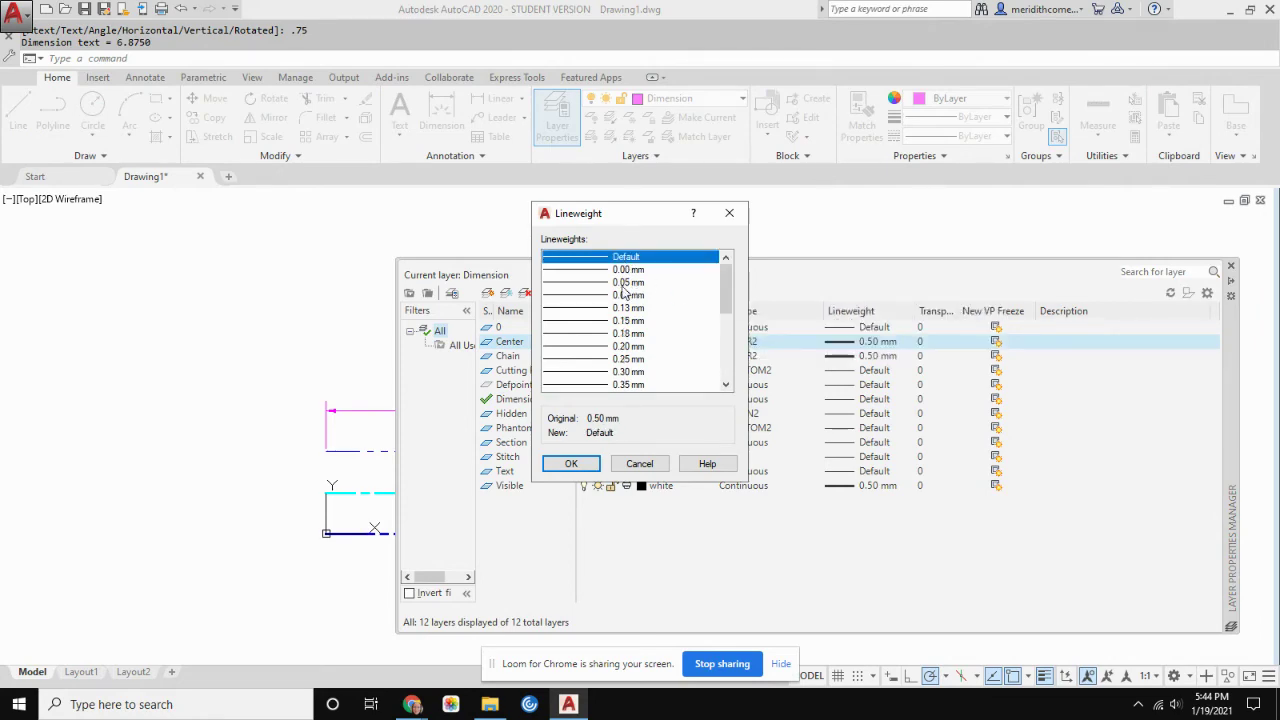
click(589, 461)
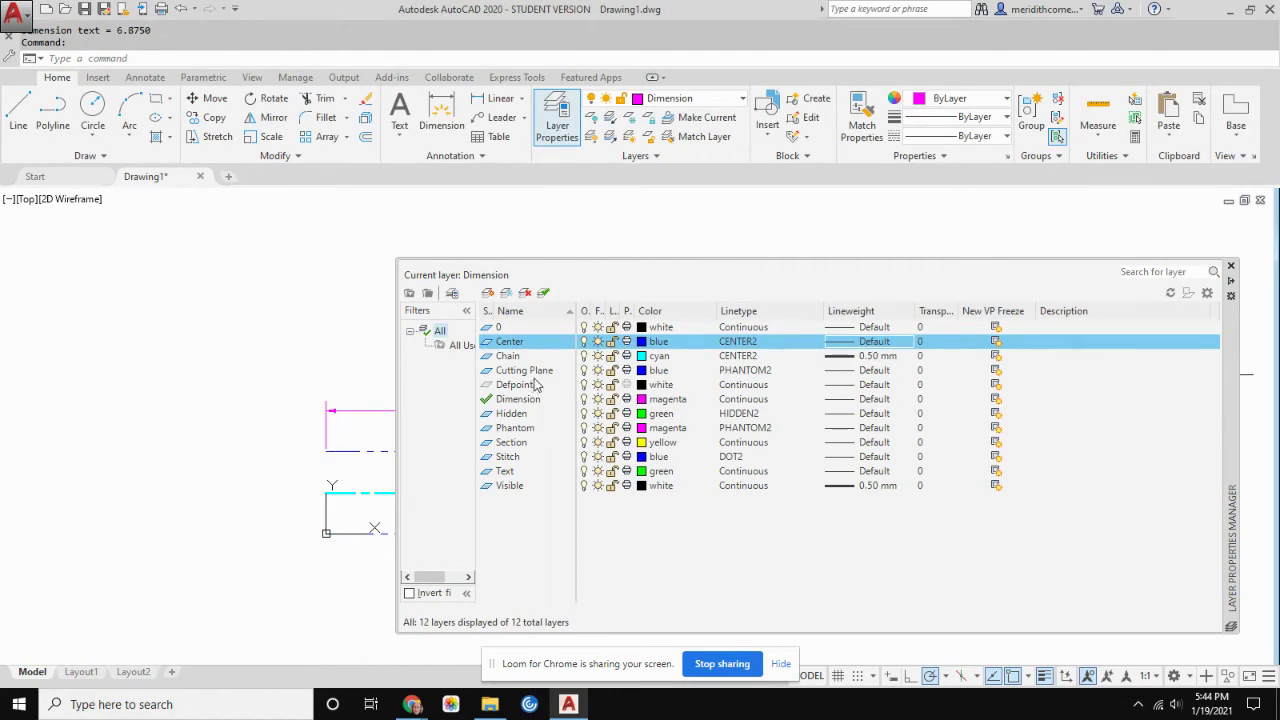
Set the Cutting Plane layer's lineweight to 0.50 mm and dismiss the stray selection window
click(872, 371)
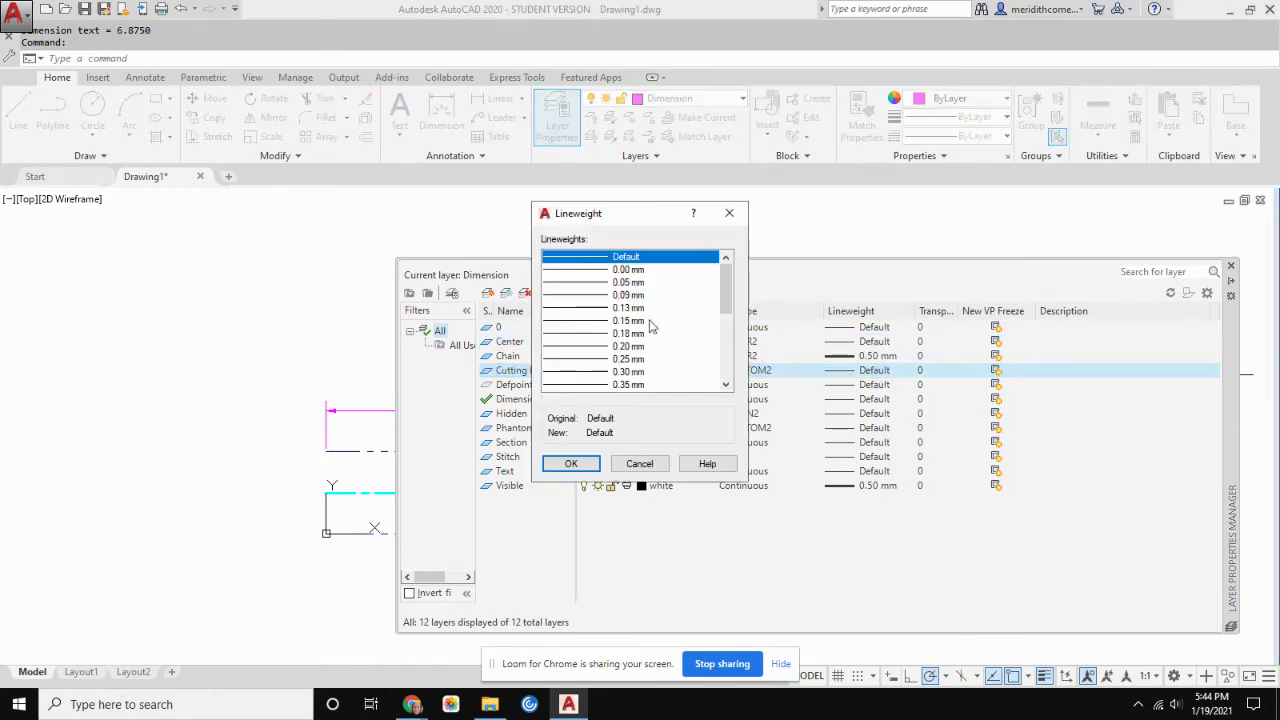
drag(722, 283, 722, 303)
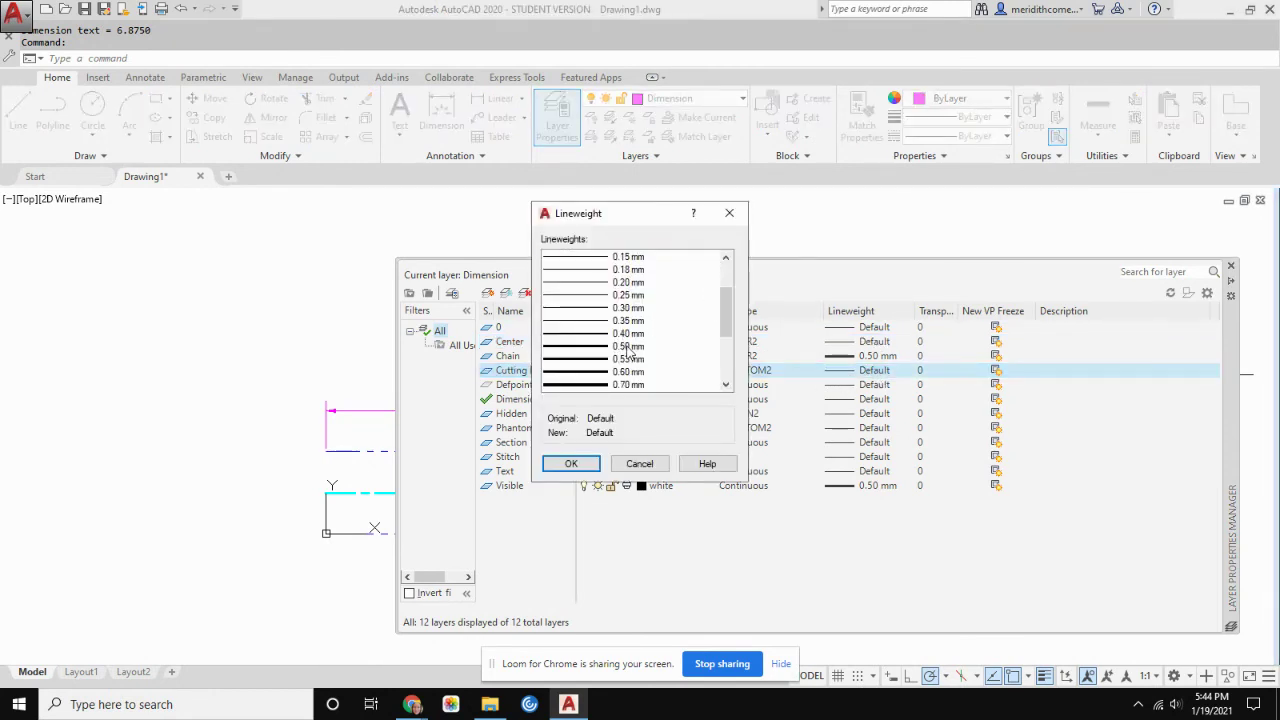
click(628, 347)
click(571, 463)
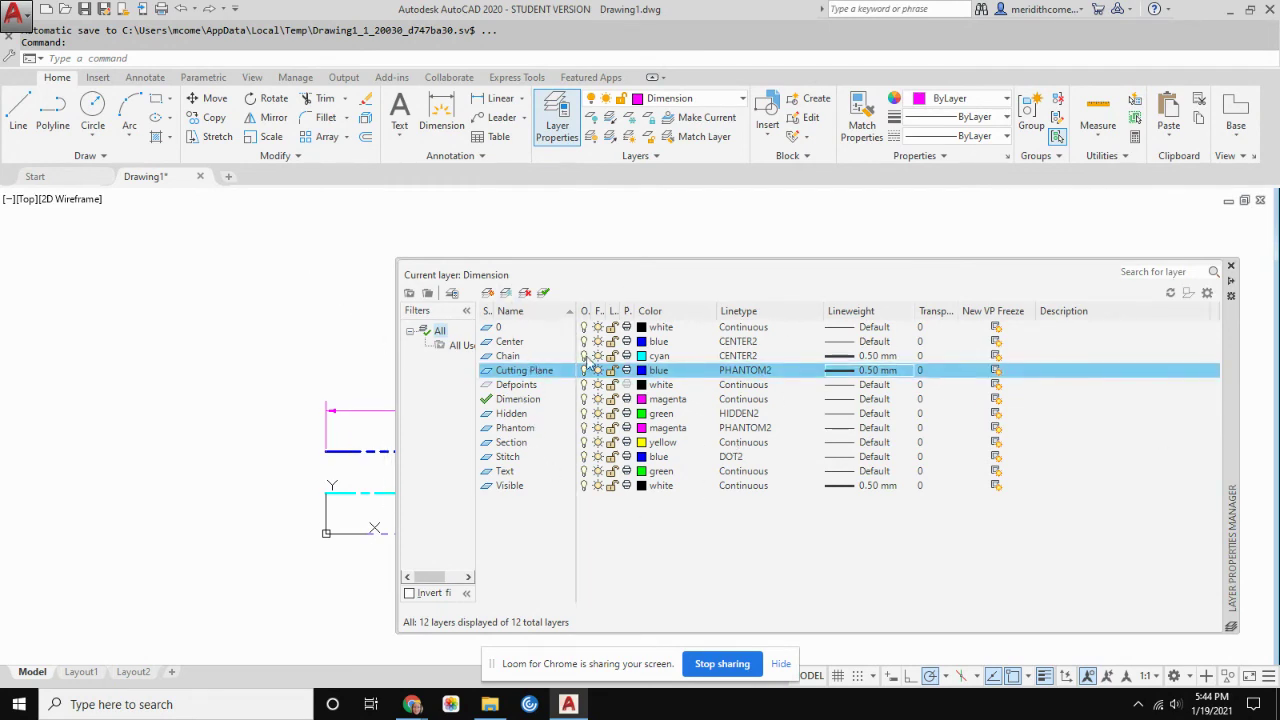
click(290, 289)
click(588, 456)
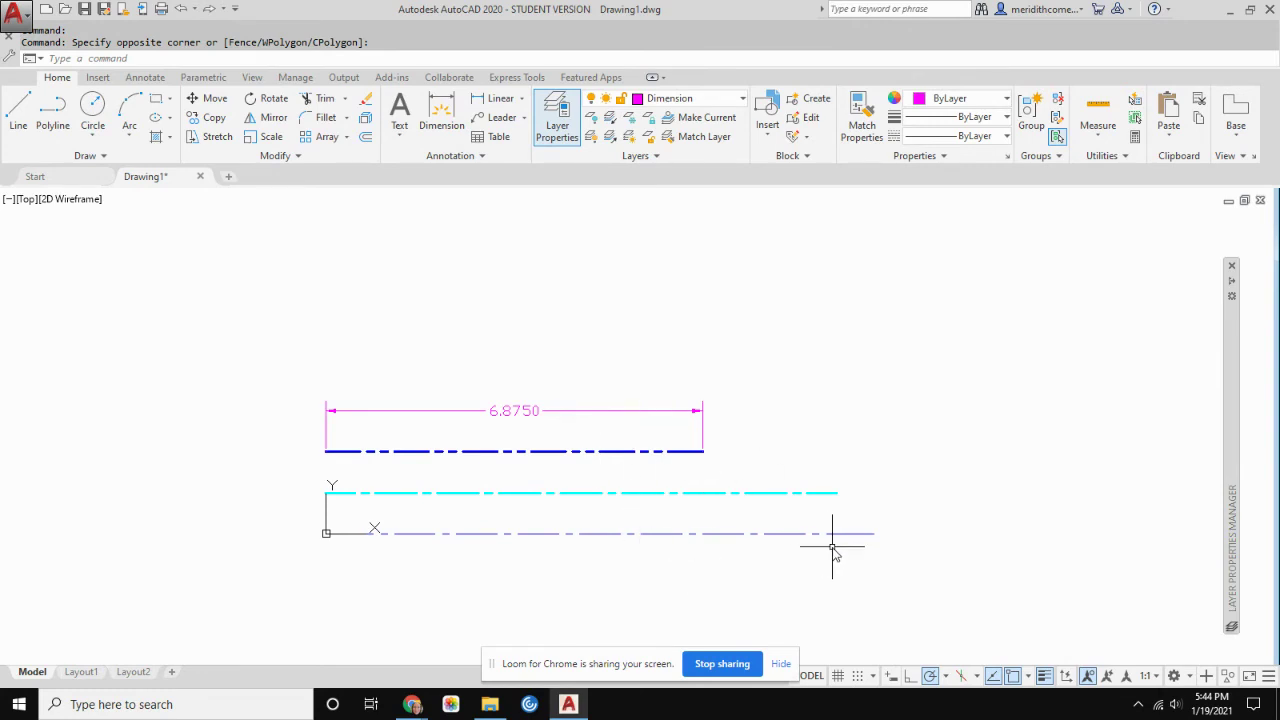
Make Hidden the current layer, then check the assignment PDF before returning to AutoCAD
click(741, 100)
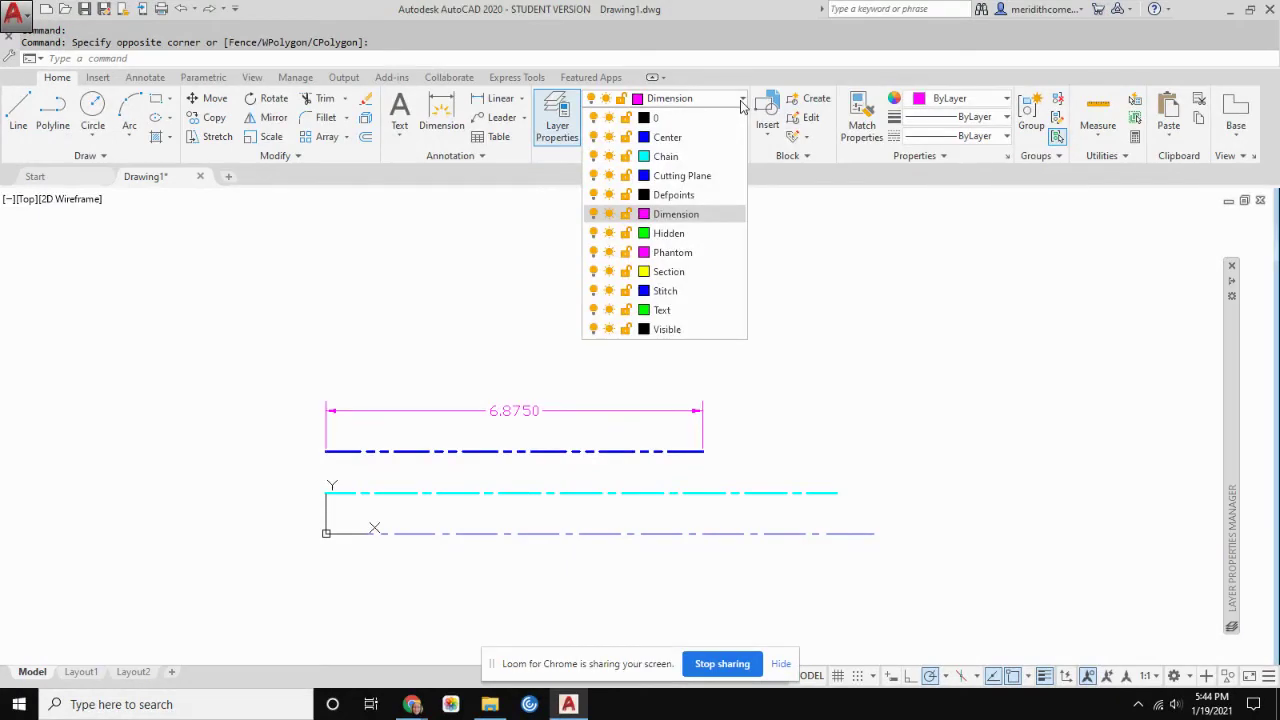
click(669, 237)
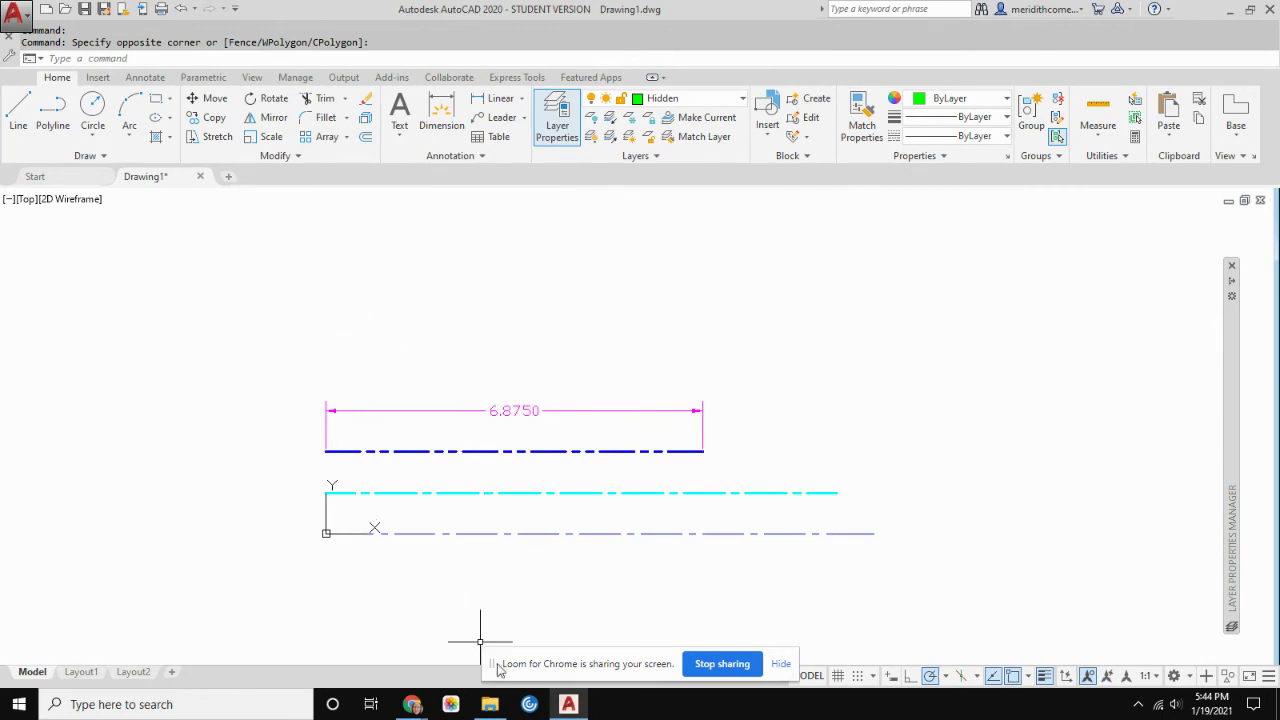
mouse_move(409, 708)
click(371, 623)
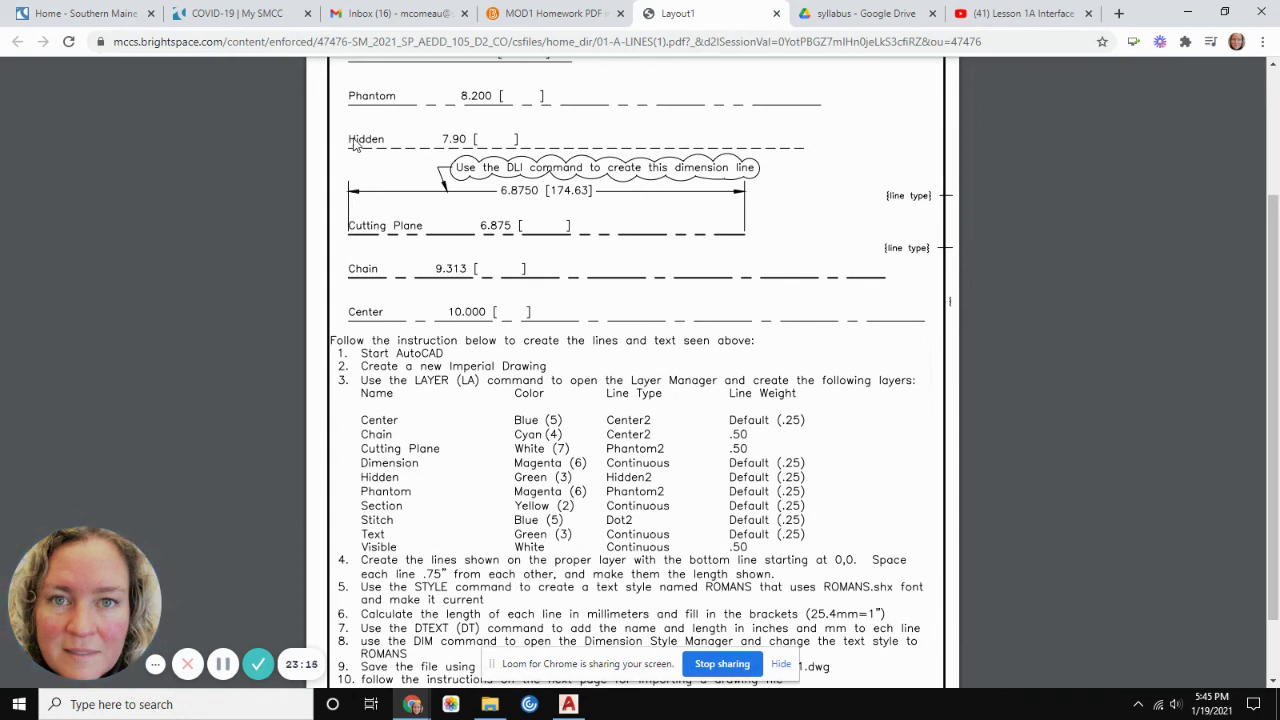
click(568, 704)
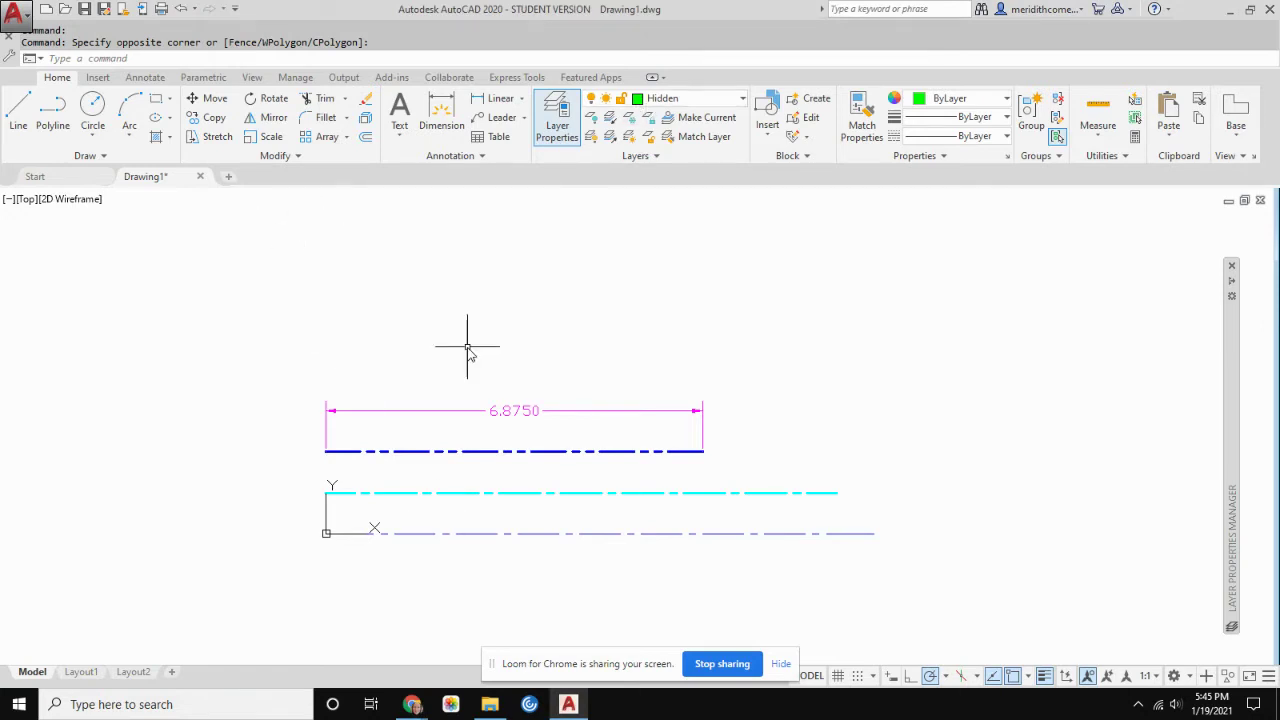
Start a line 0.75 above the left end of the 6.8750 dimension
text(l)
key(Return)
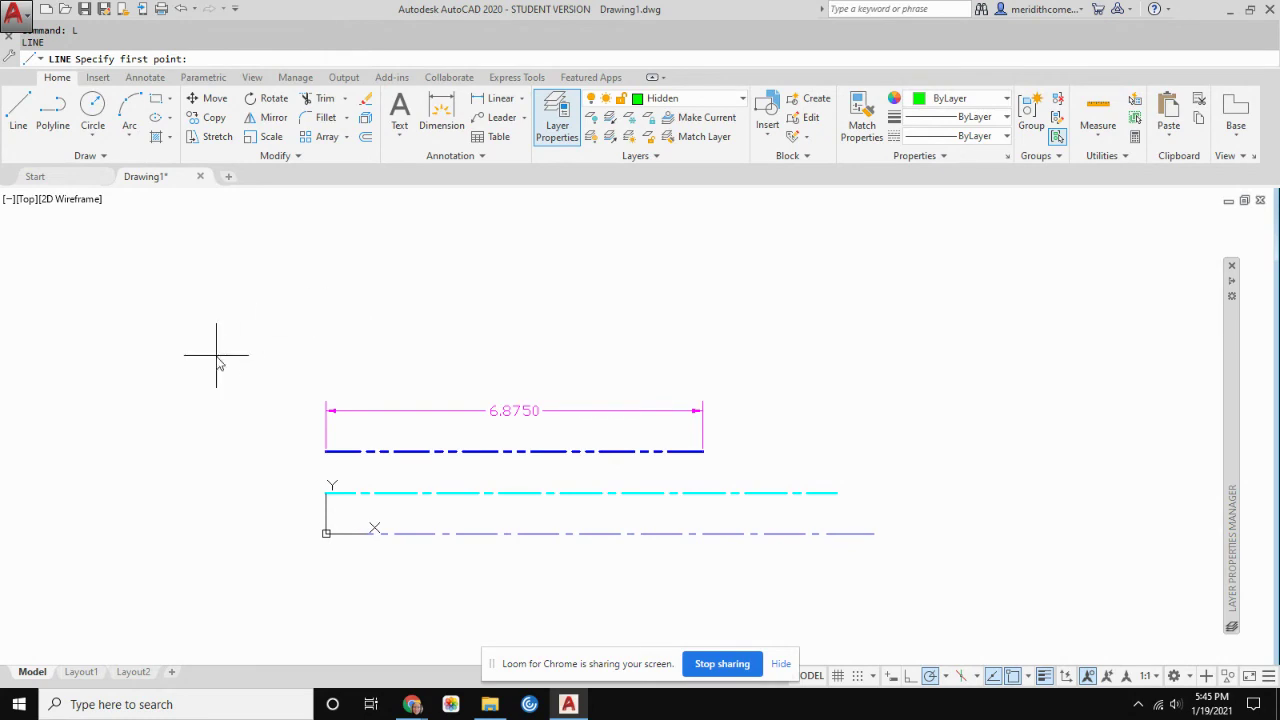
scroll(265, 390, up, 3)
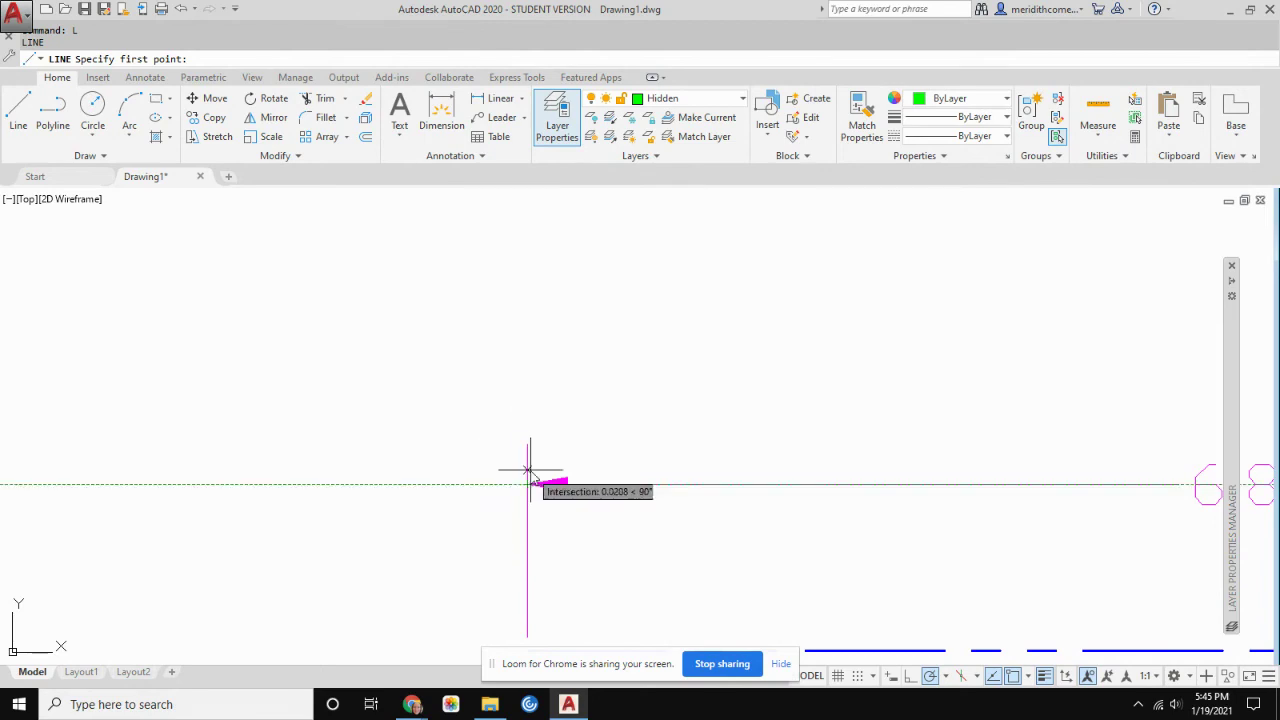
scroll(534, 362, down, 5)
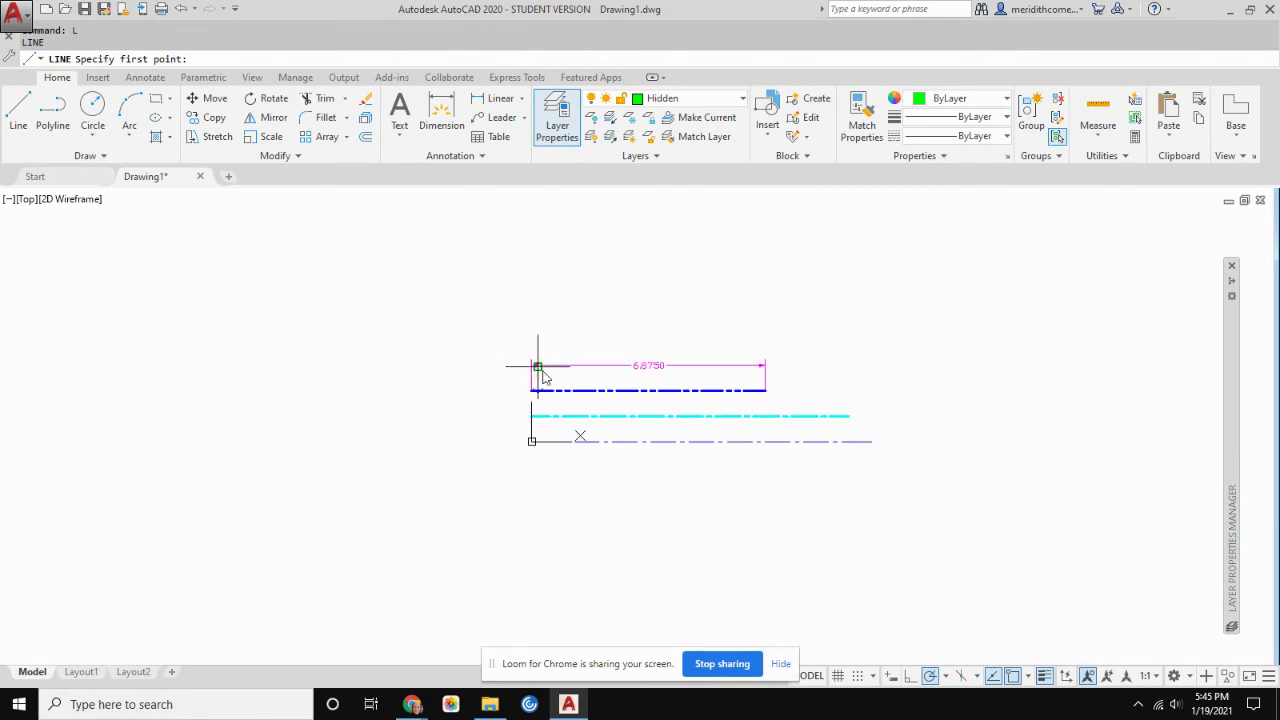
scroll(531, 373, up, 5)
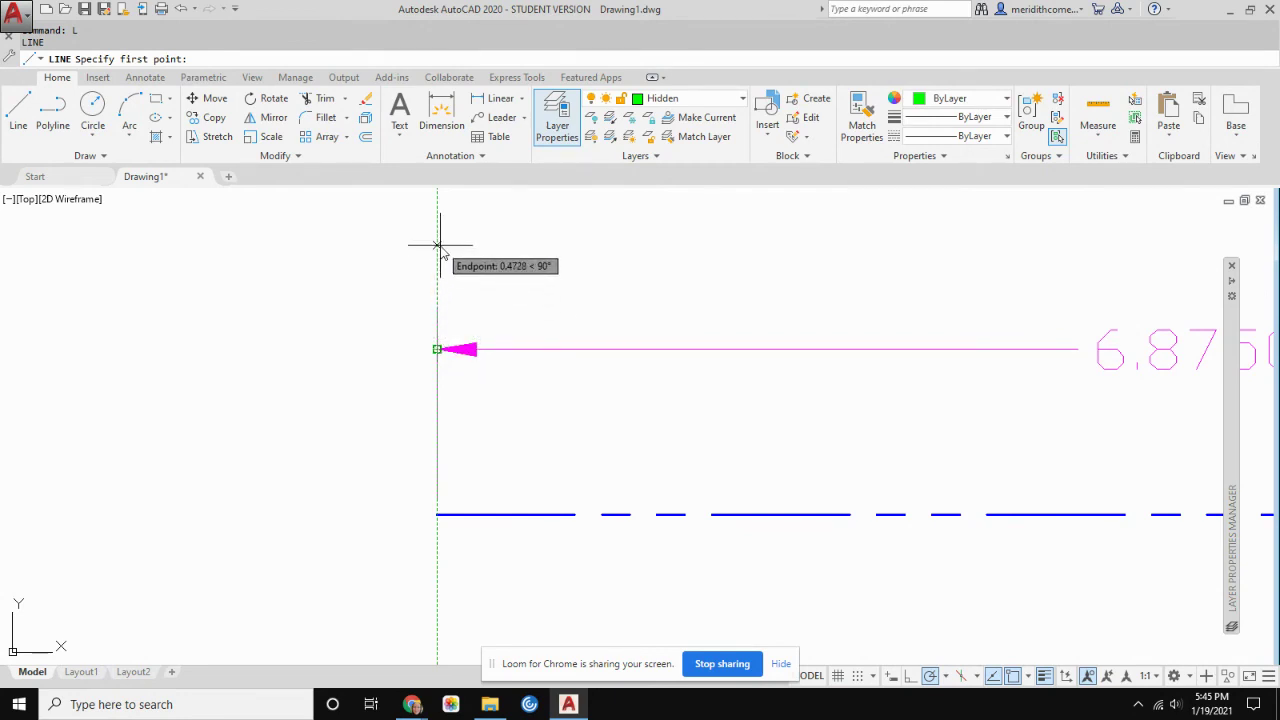
scroll(440, 250, down, 3)
scroll(458, 368, up, 5)
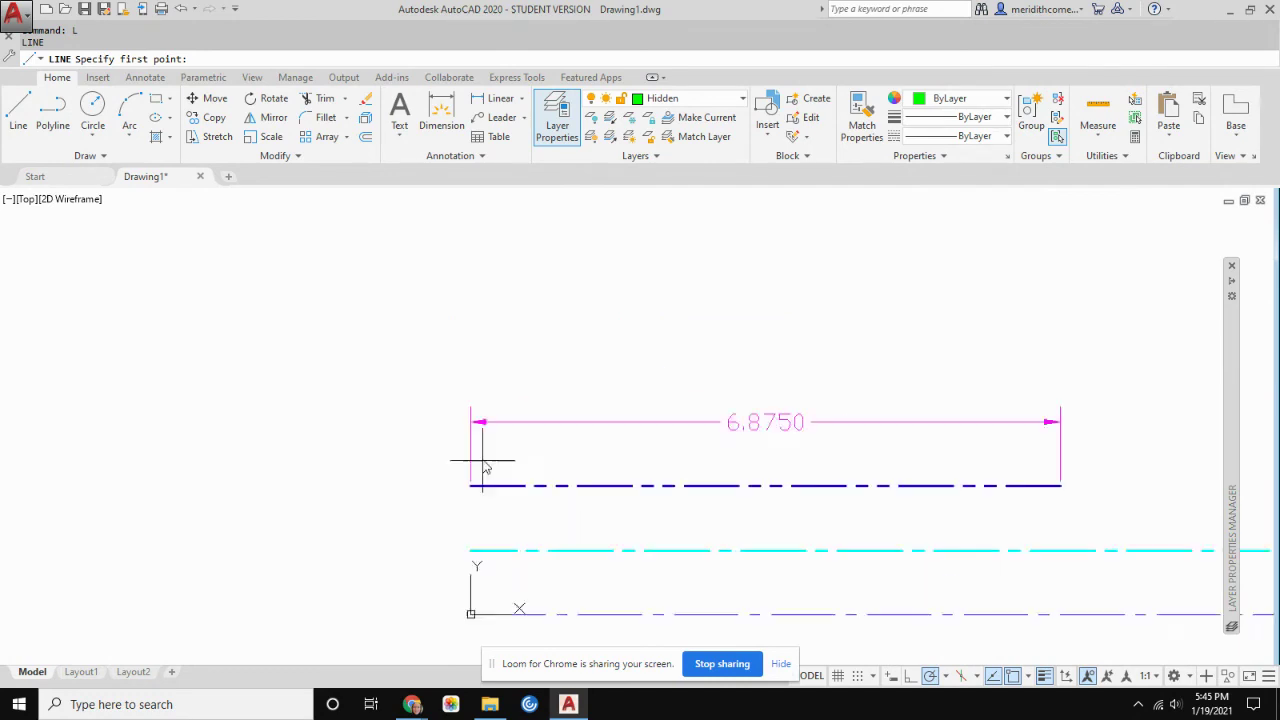
middle_drag(455, 372, 523, 580)
scroll(523, 568, down, 5)
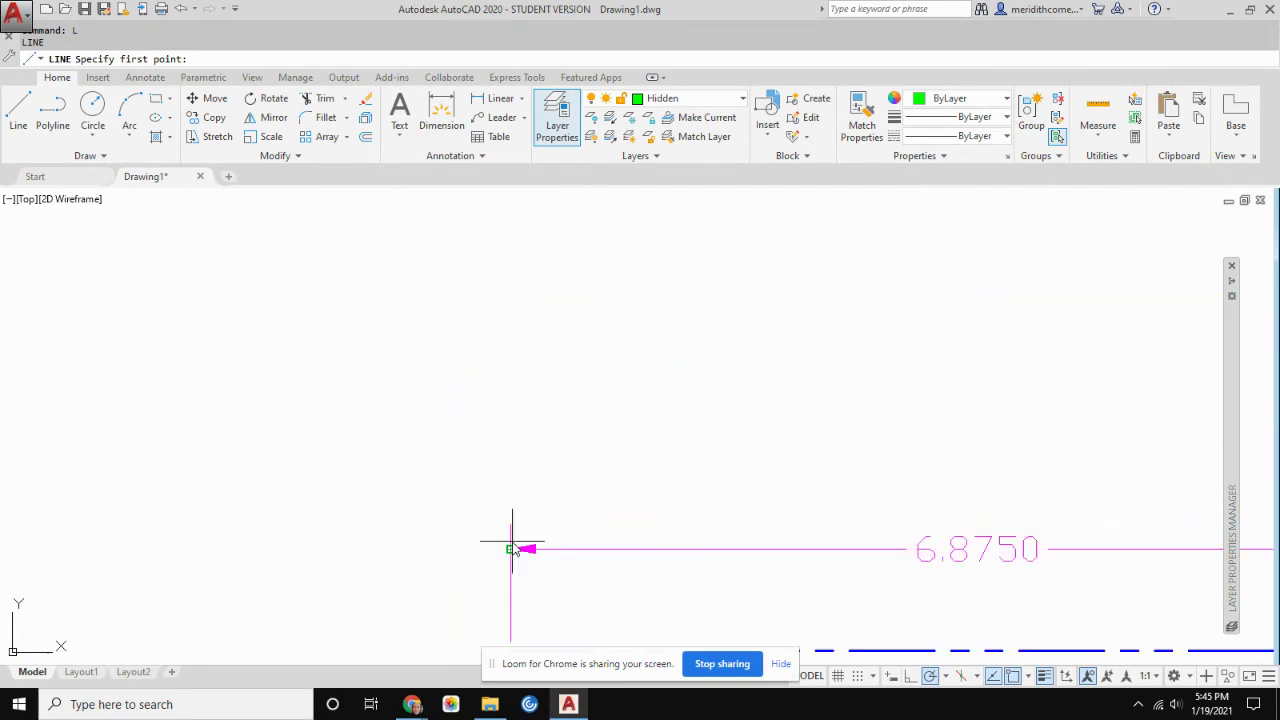
scroll(513, 550, up, 5)
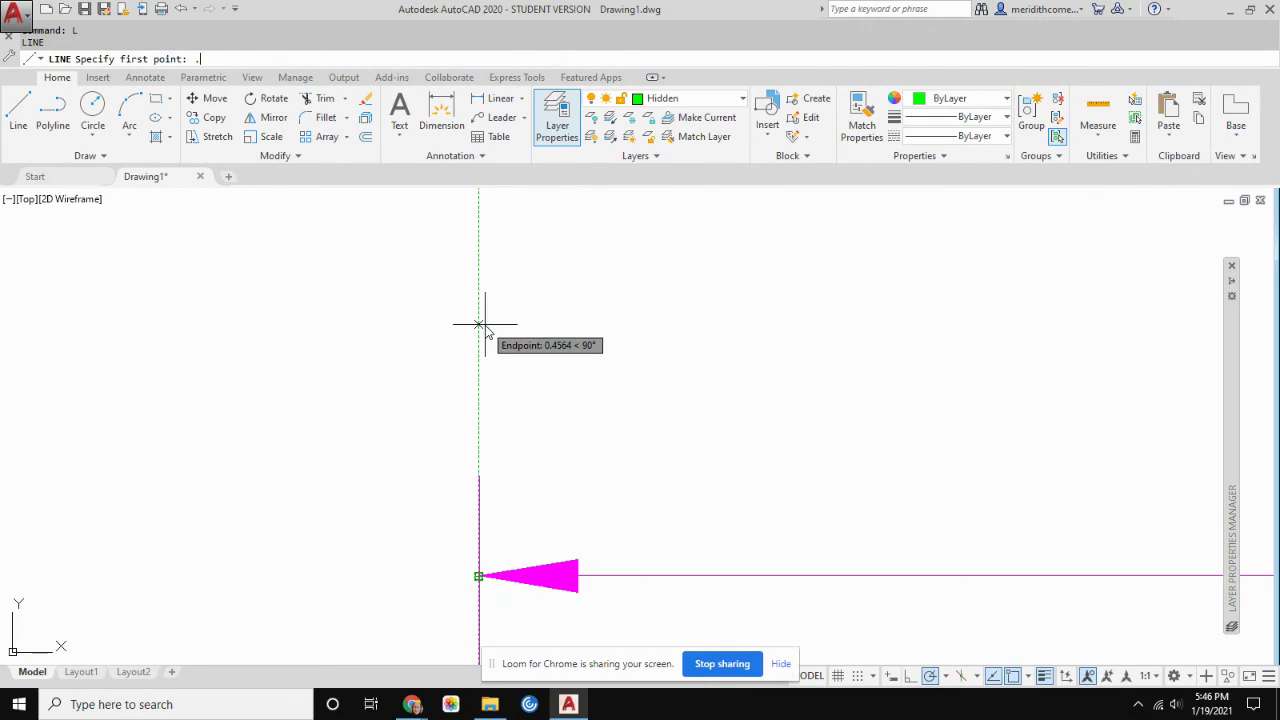
text(75)
key(Return)
Extend the green Hidden line 7.9 units to the right and end the command
scroll(576, 389, down, 8)
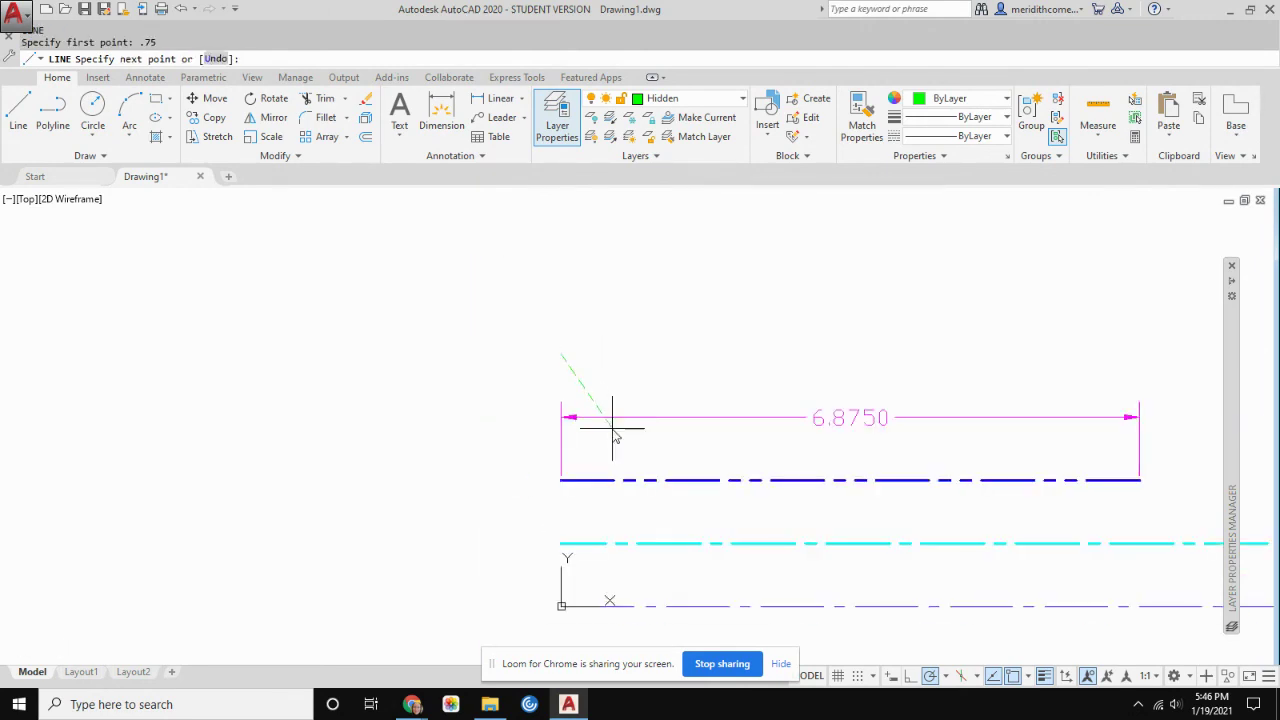
middle_drag(614, 432, 446, 492)
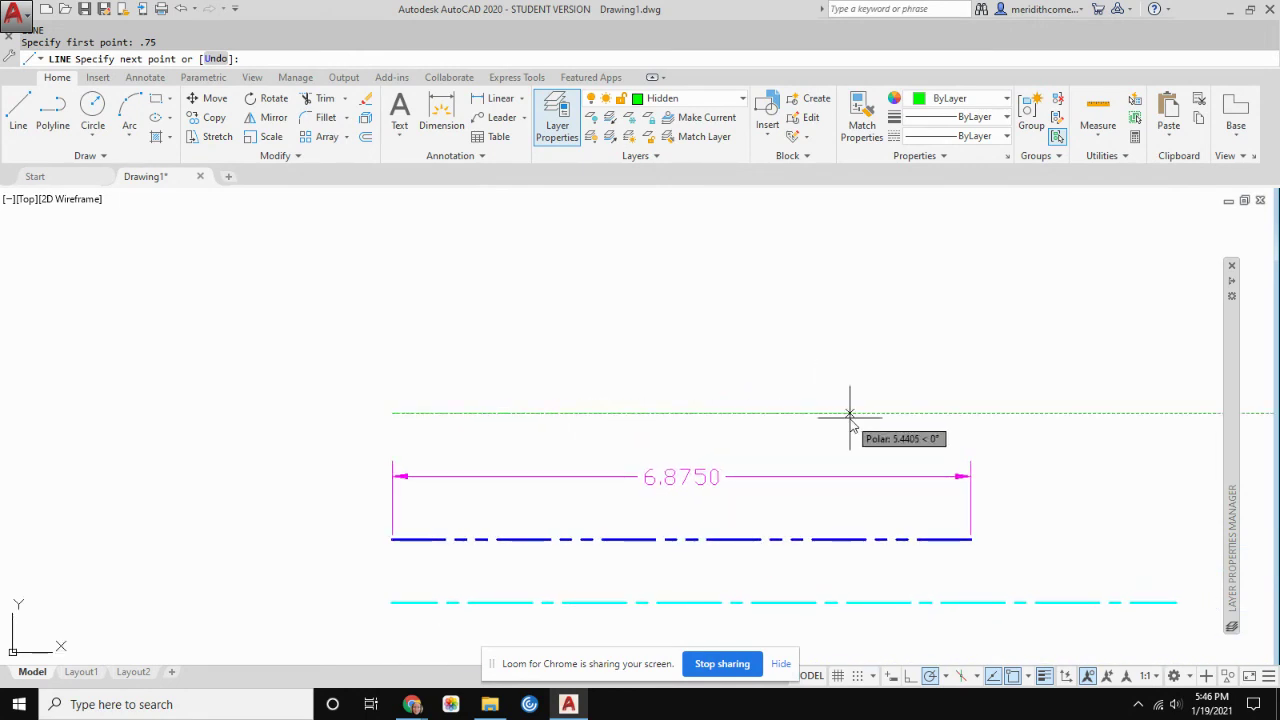
text(7.9)
key(Return)
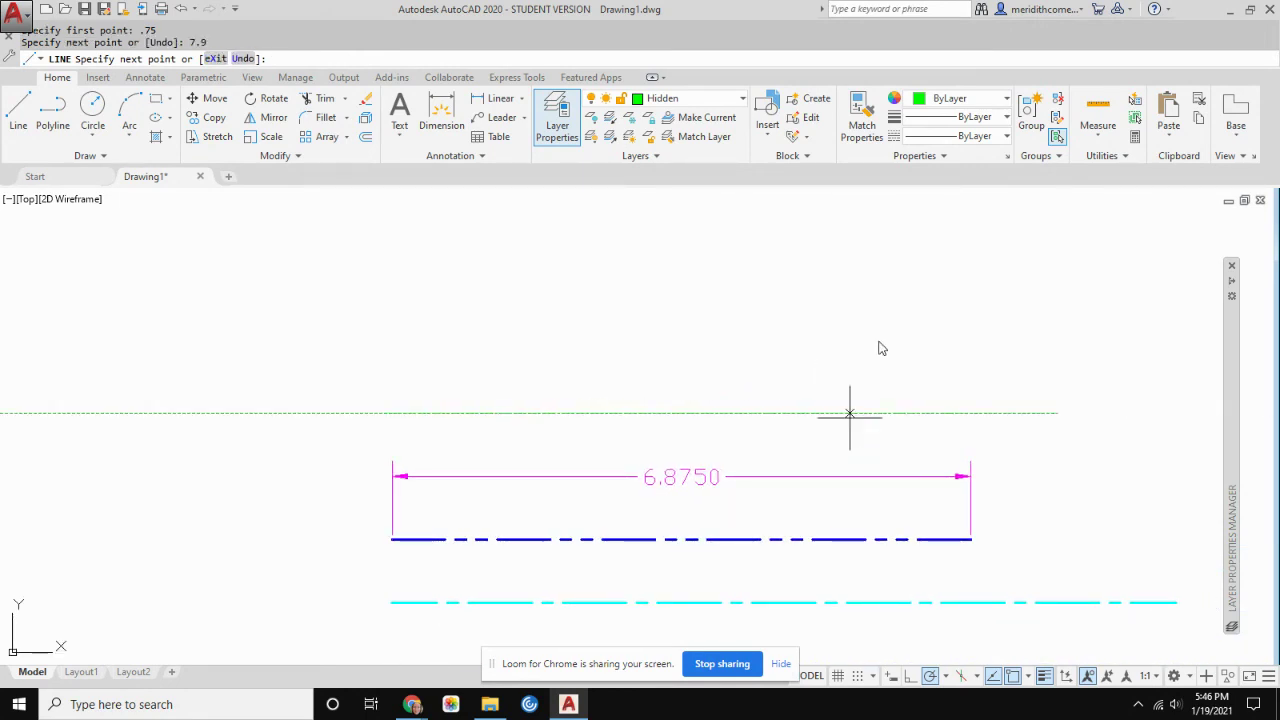
key(Escape)
mouse_move(412, 704)
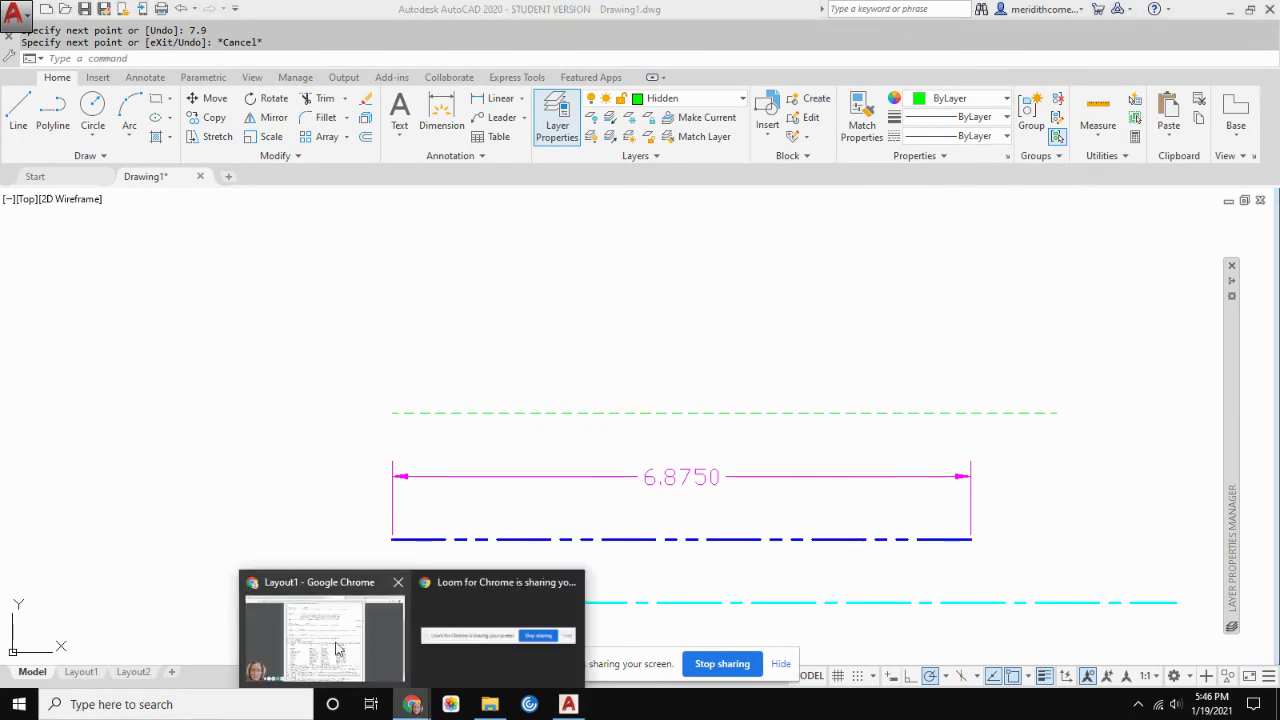
click(337, 648)
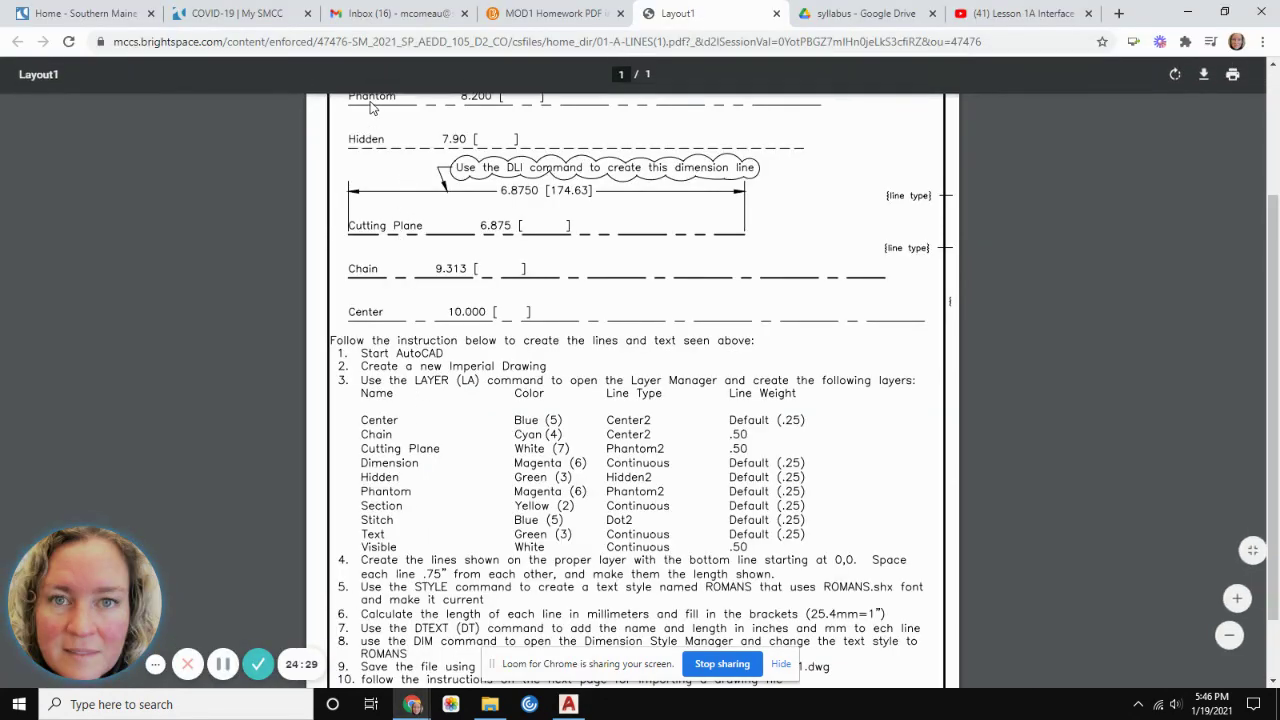
scroll(375, 120, down, 1)
scroll(394, 143, up, 1)
scroll(390, 160, down, 1)
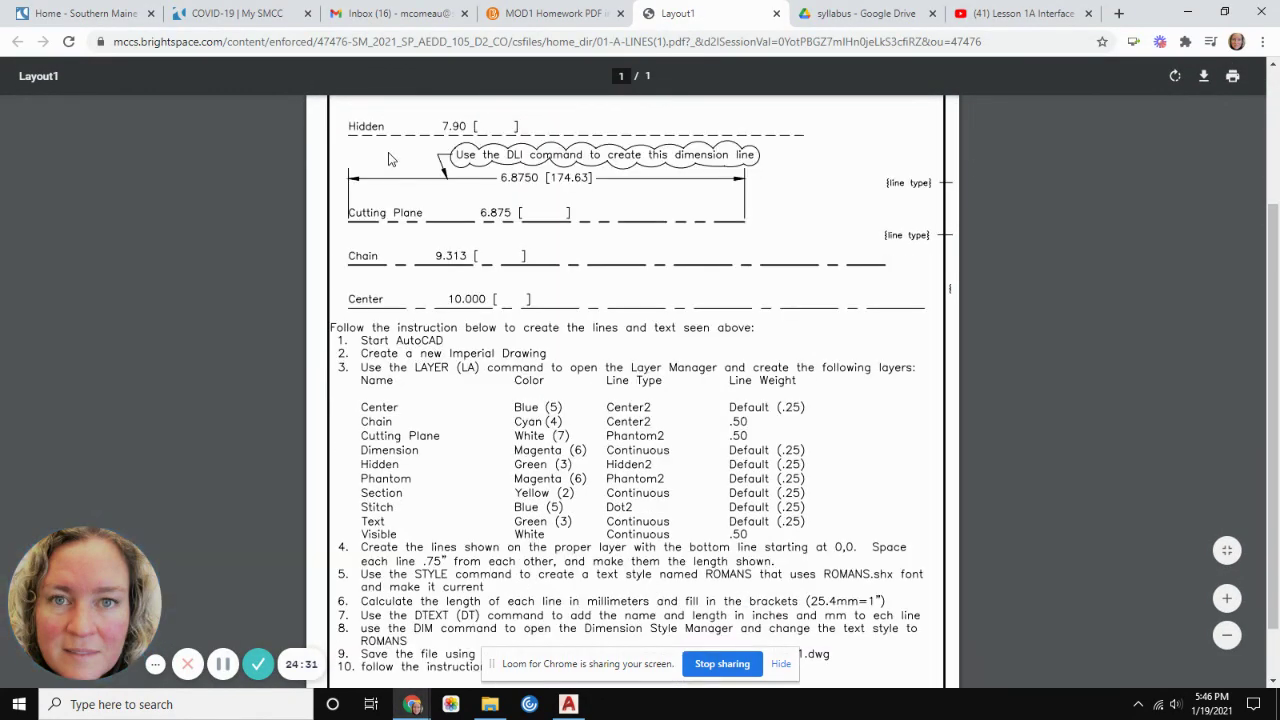
scroll(390, 160, up, 1)
scroll(375, 222, down, 2)
scroll(385, 183, up, 3)
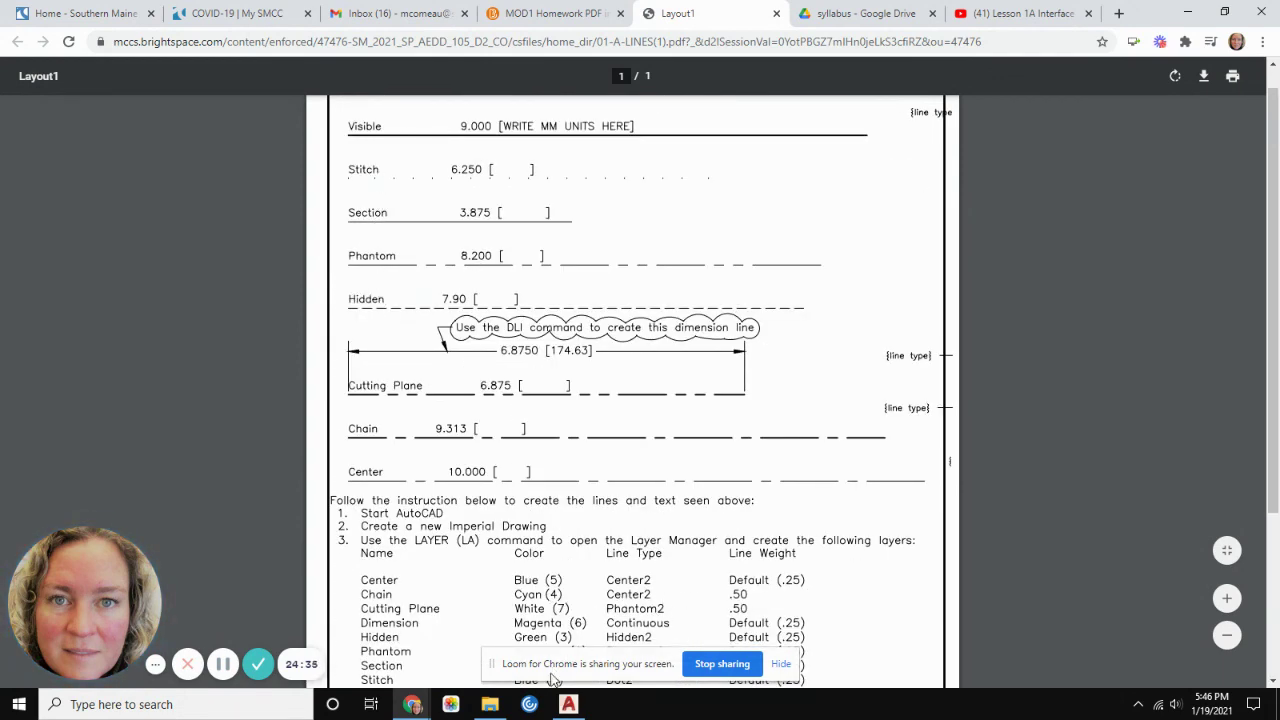
click(568, 704)
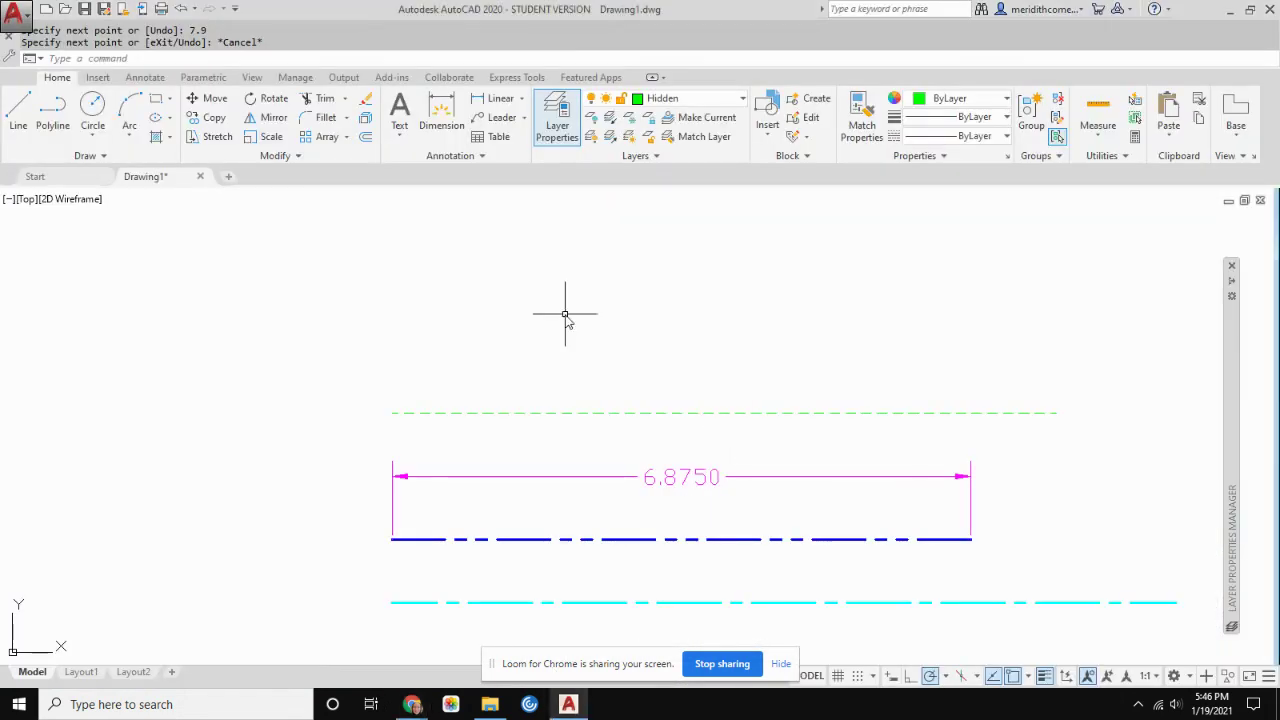
Draw an 8.2-long line starting 0.75 above the Hidden line's left endpoint
text(l)
key(Return)
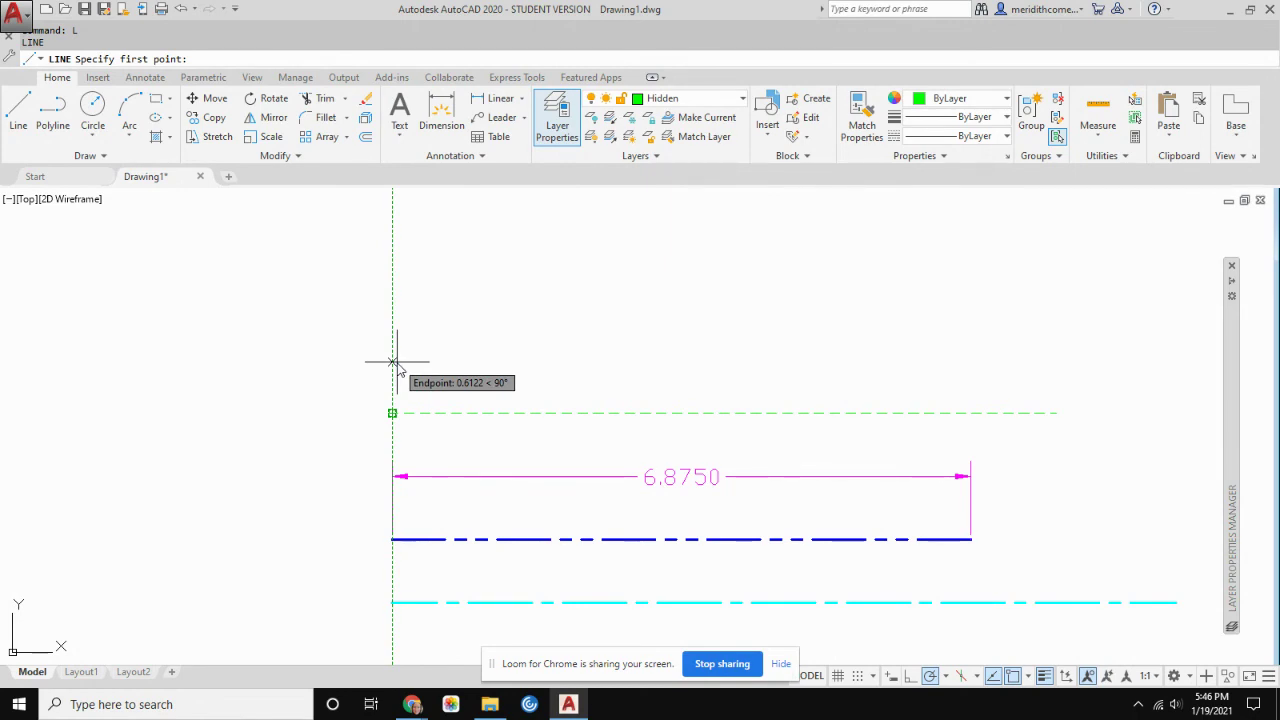
text(.75)
key(Return)
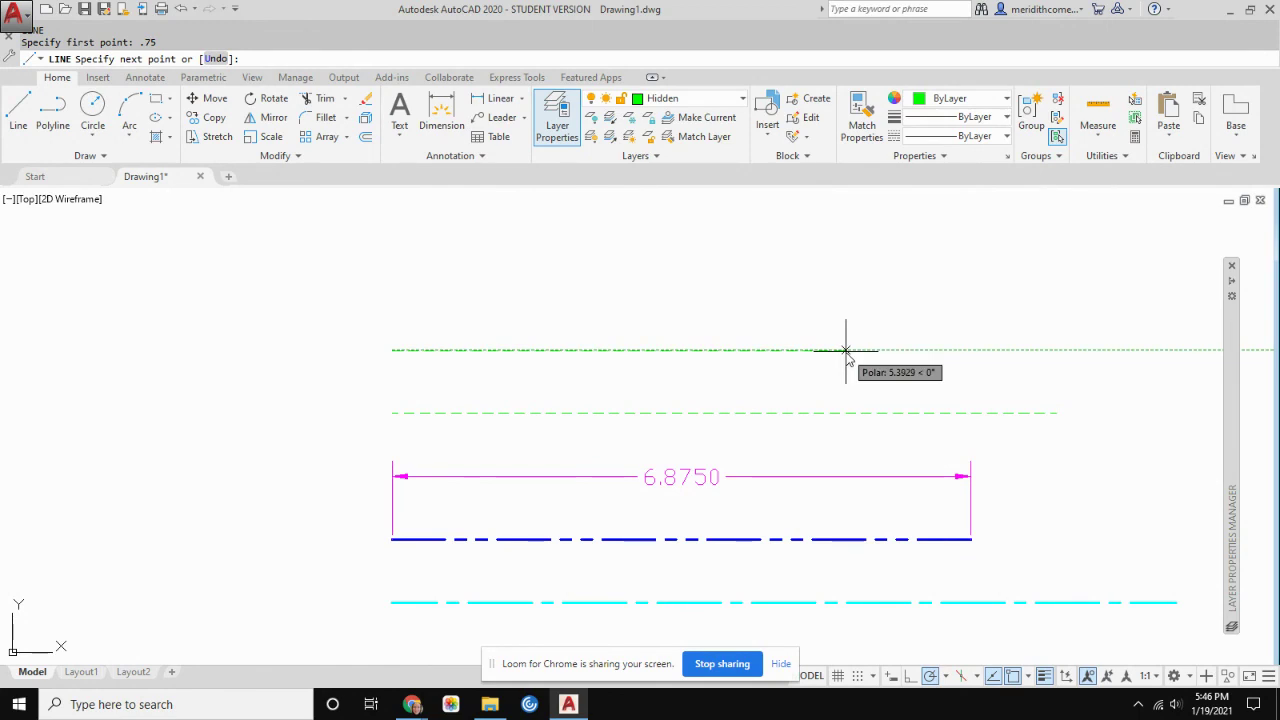
key(Return)
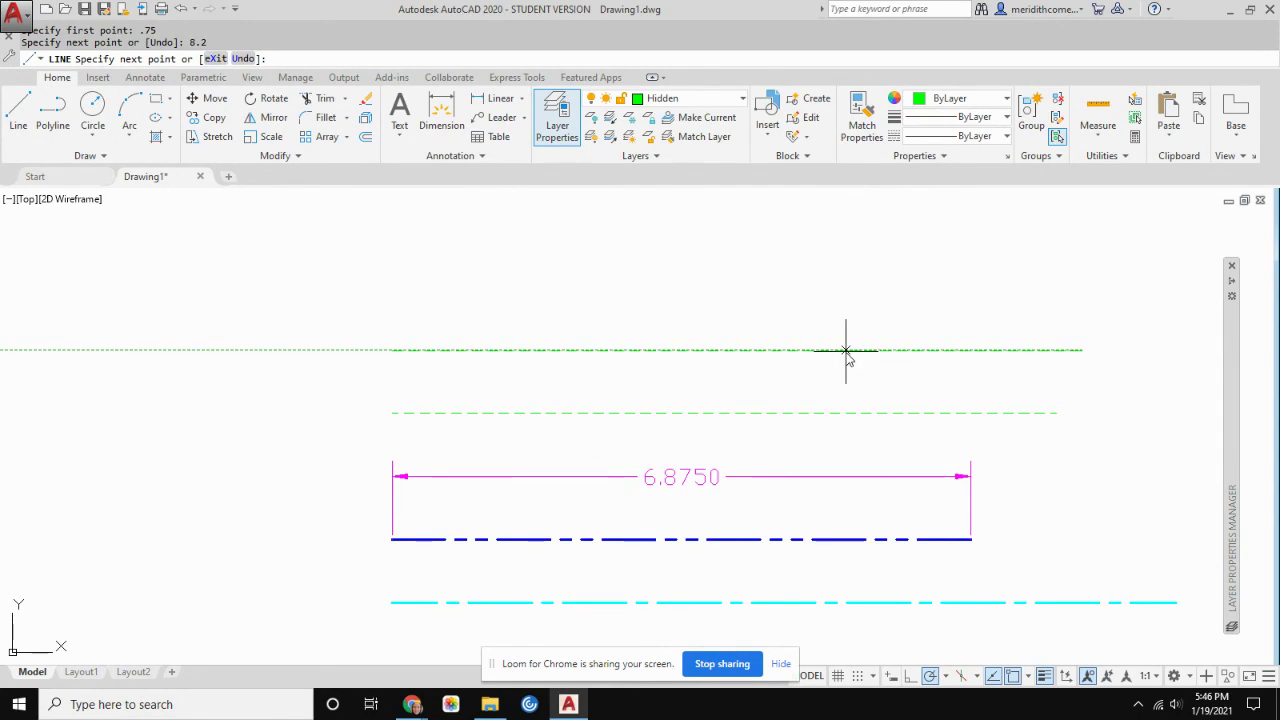
key(Escape)
Select the new 8.2-long top line
click(619, 350)
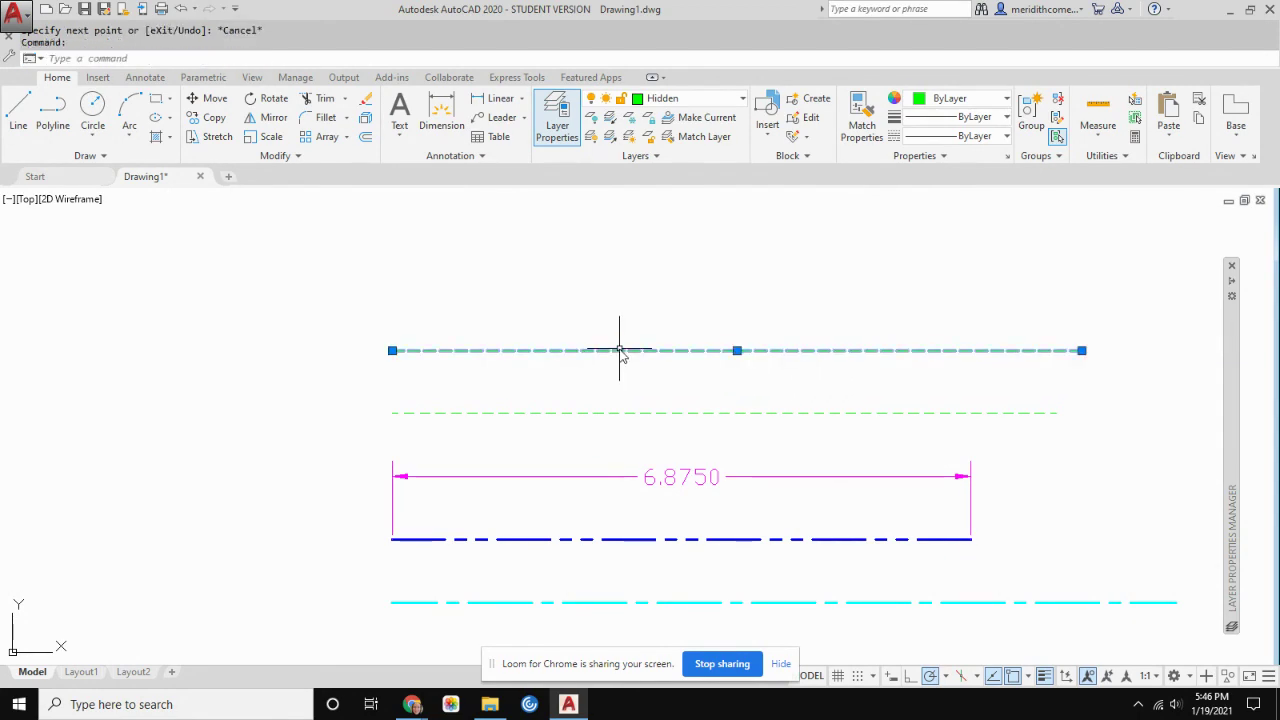
key(Escape)
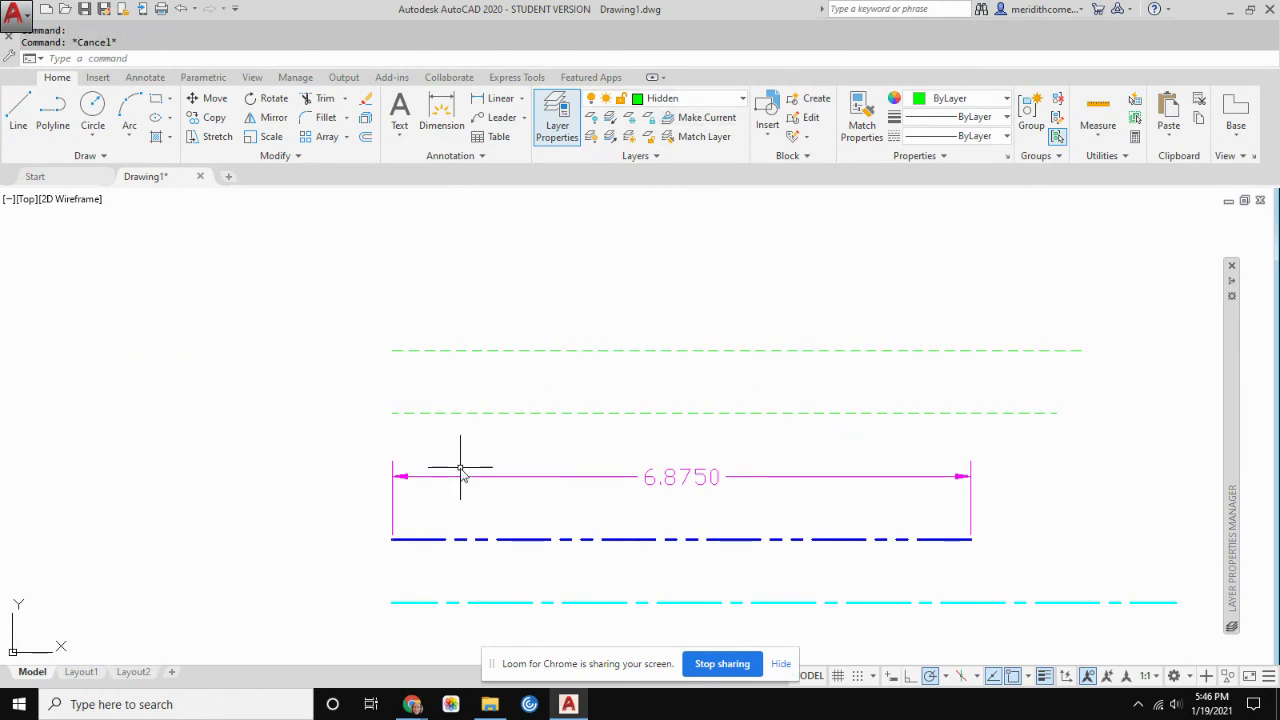
click(573, 351)
key(Escape)
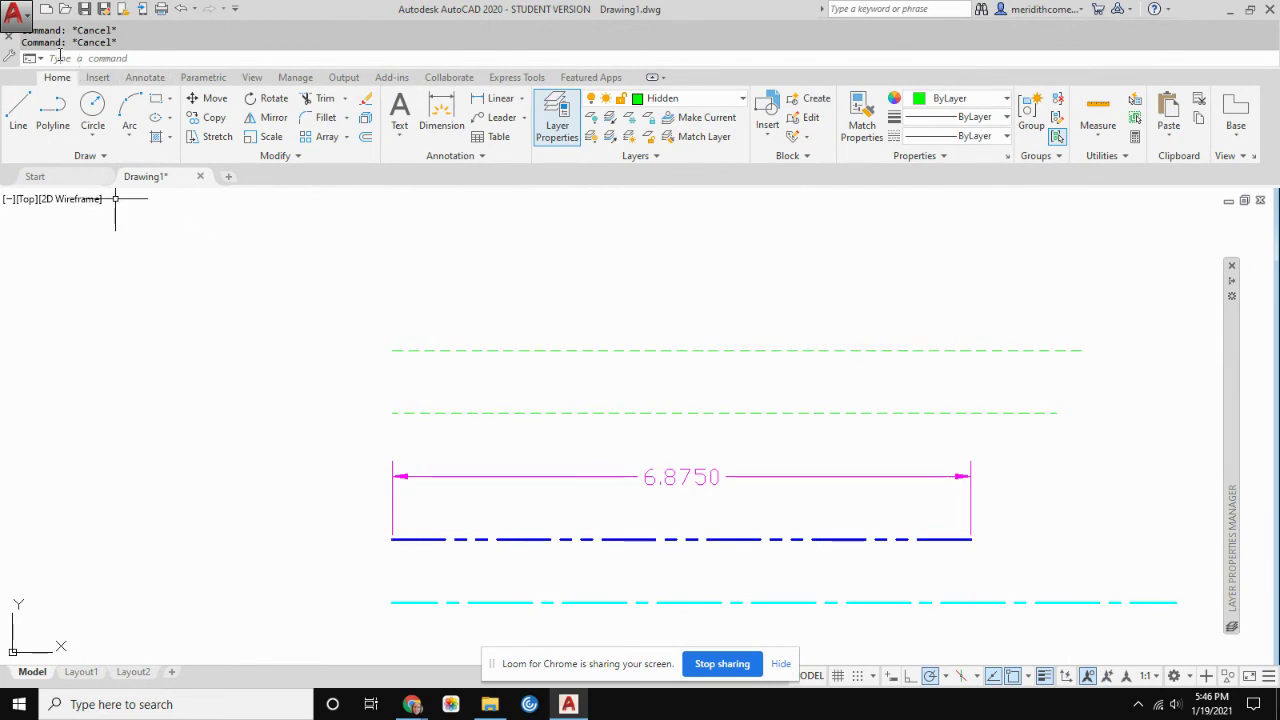
click(697, 351)
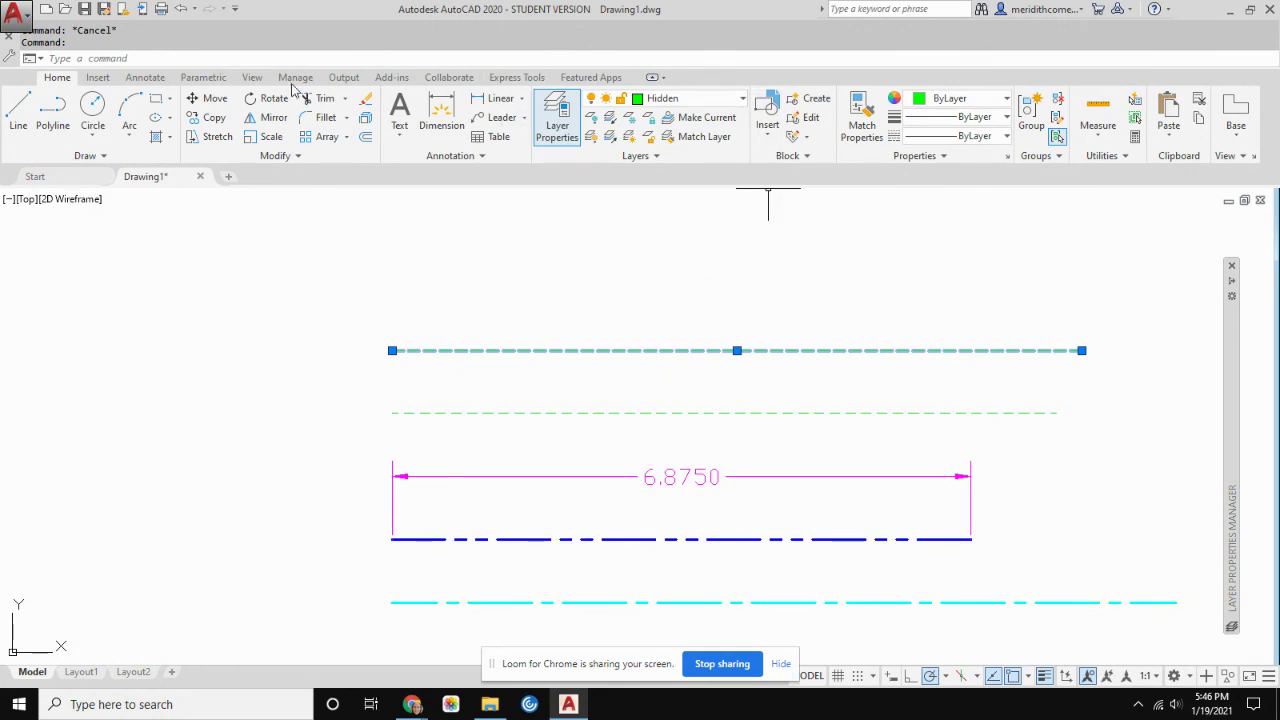
Move the selected top line onto the Phantom layer, making it magenta
click(741, 100)
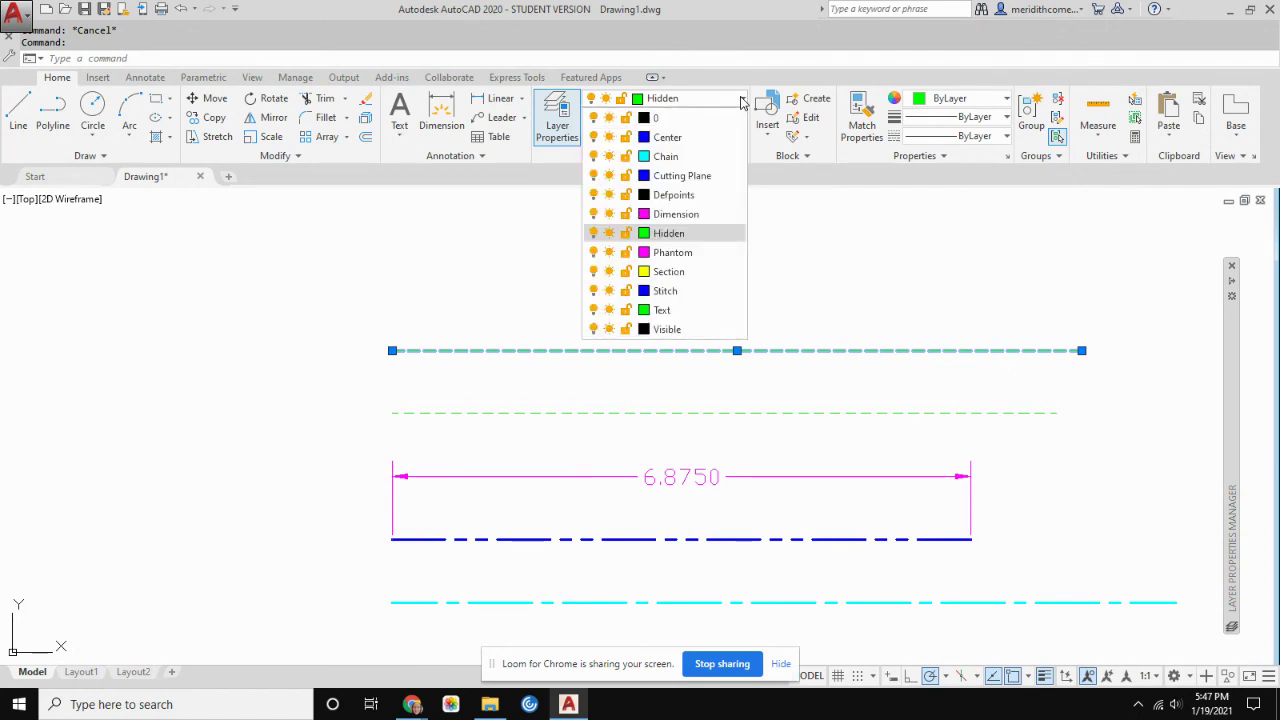
click(673, 253)
key(Escape)
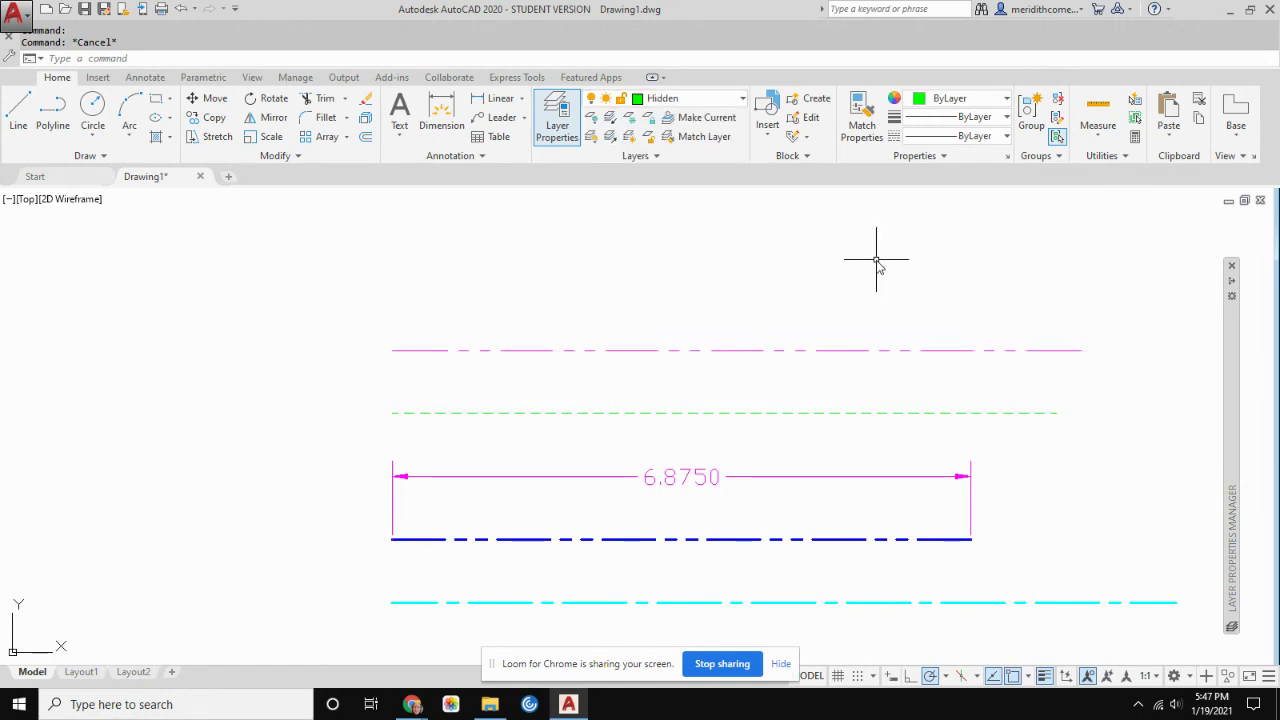
Bring the assignment PDF in Chrome back to the front
scroll(871, 266, down, 5)
scroll(766, 320, up, 5)
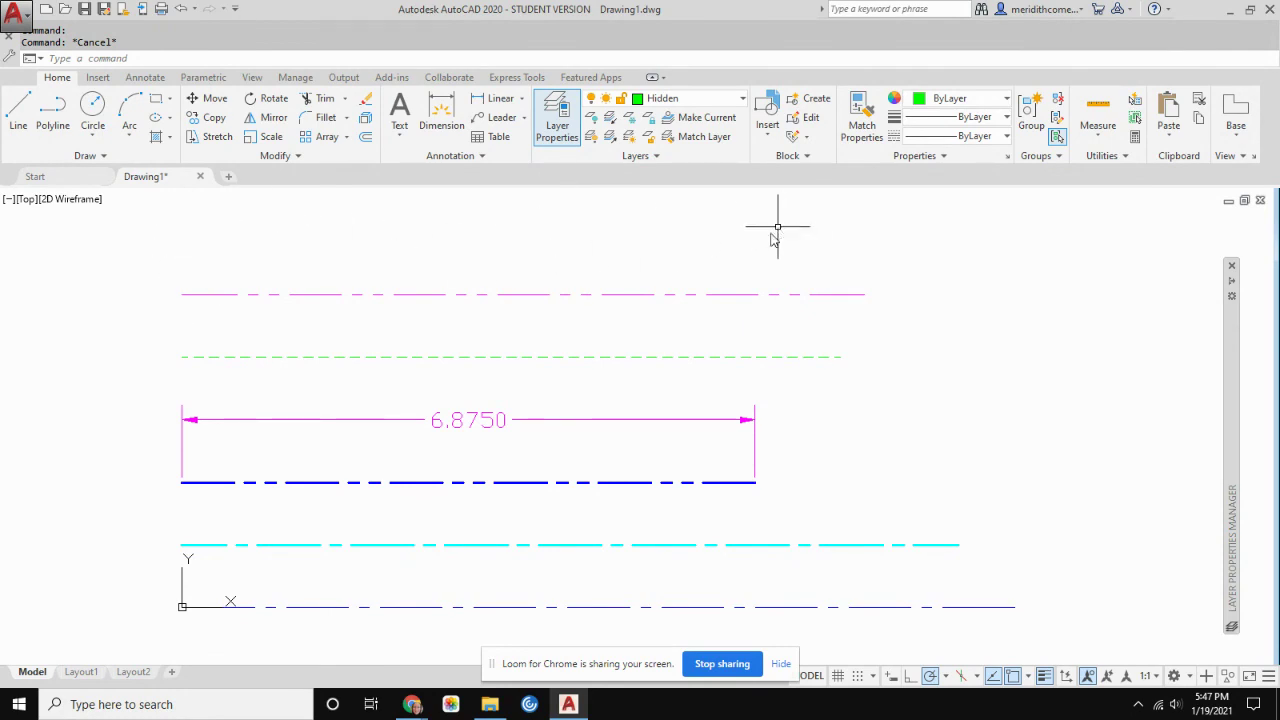
mouse_move(420, 710)
click(326, 620)
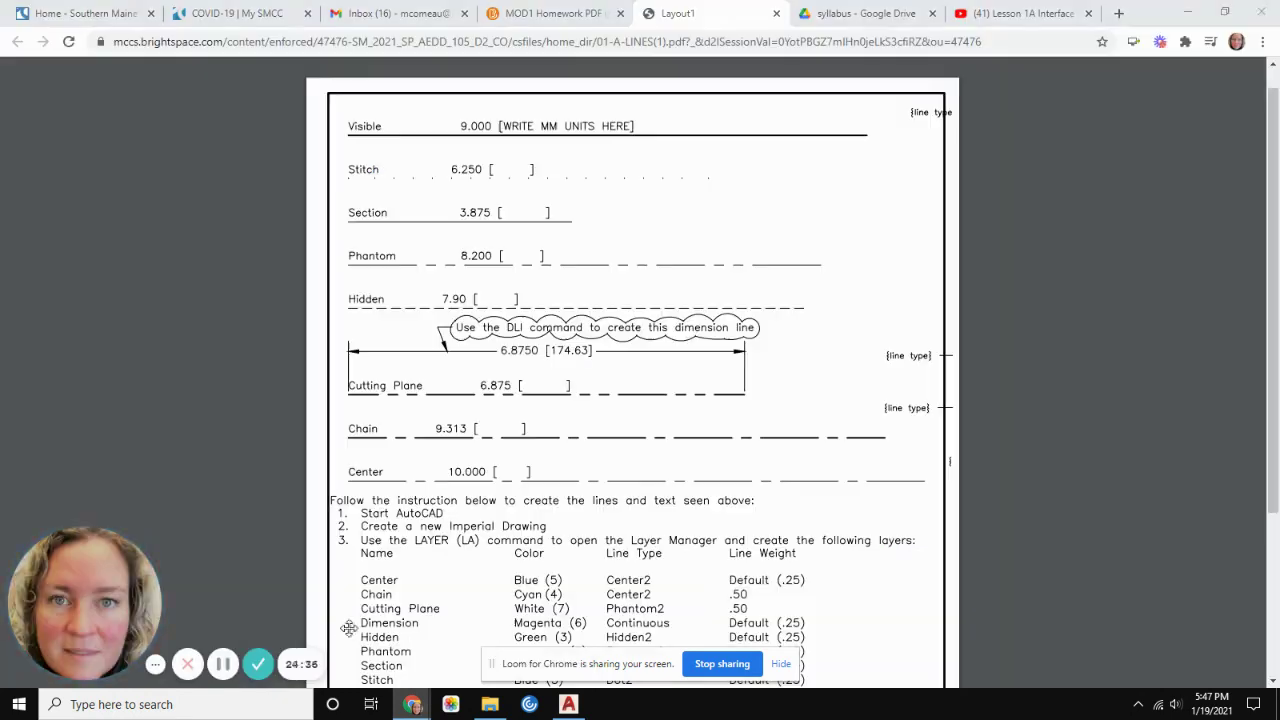
Switch from the Chrome worksheet back to the AutoCAD Drawing1 window
key(alt+Tab)
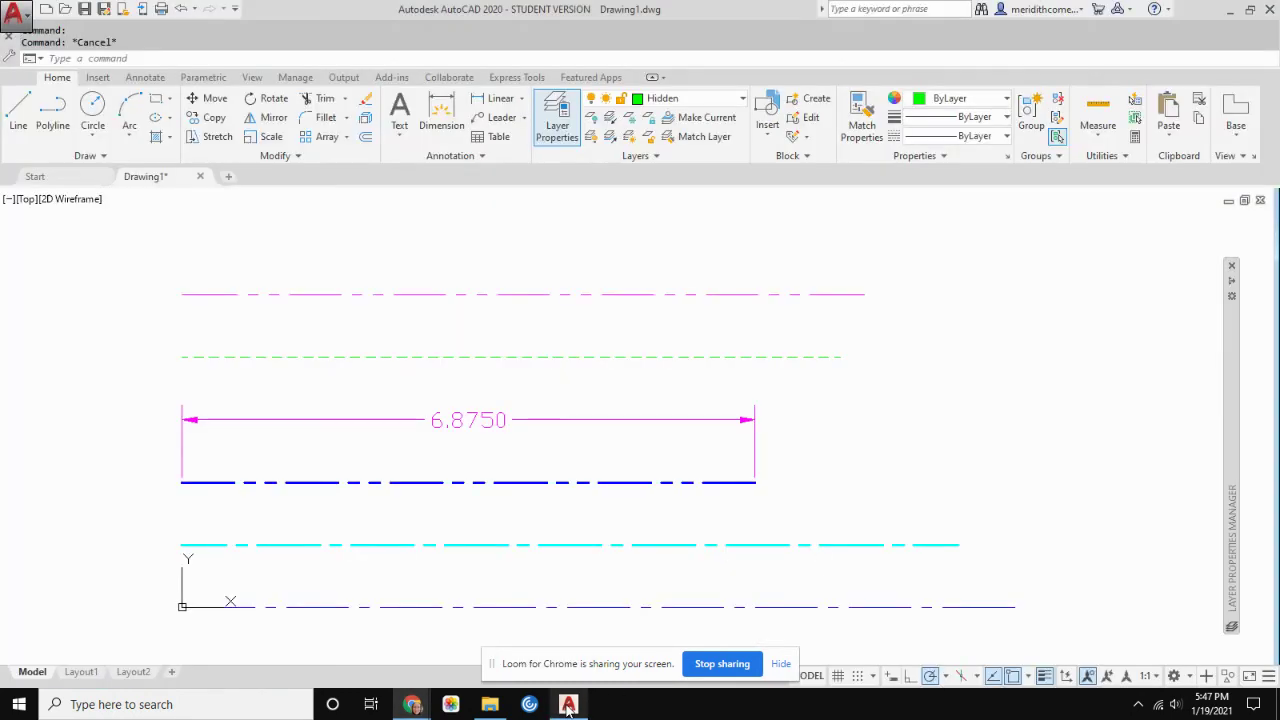